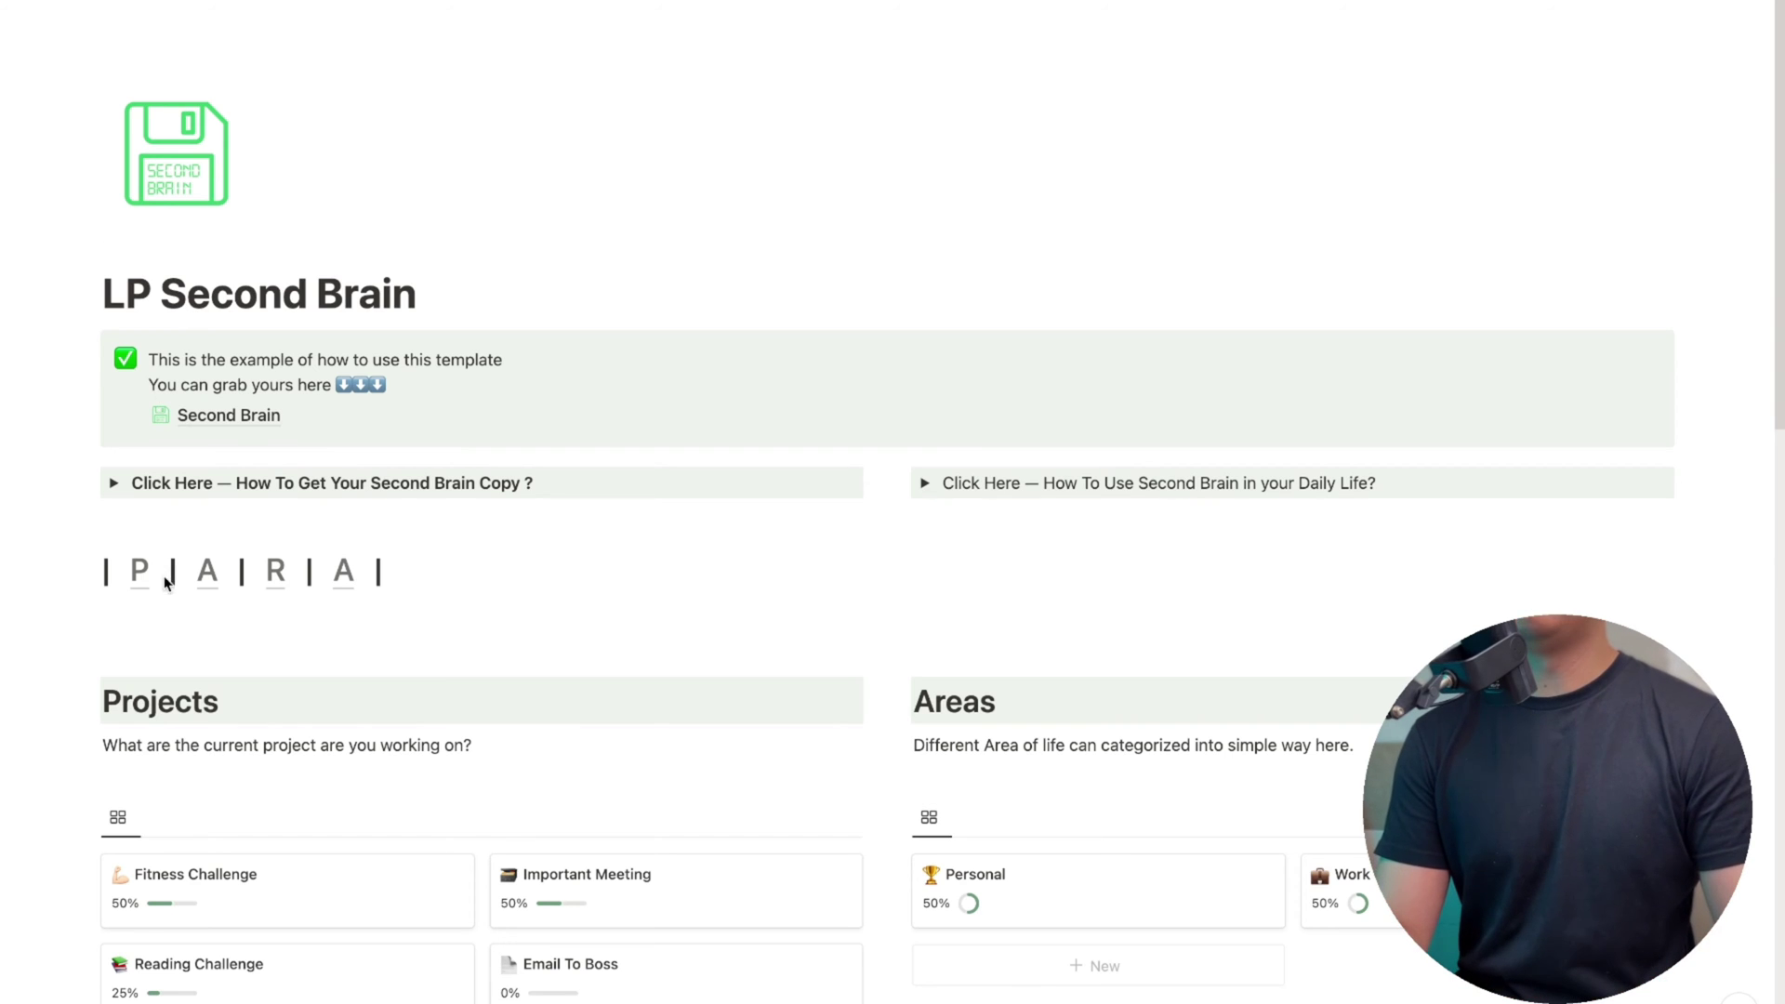
View the Projects, Areas, Resources and Archive pages through the P A R A links, returning to the dashboard after each one
scroll(283, 620, "down", 2)
scroll(283, 620, "up", 1)
scroll(284, 620, "down", 1)
left_click(138, 448)
mouse_move(143, 454)
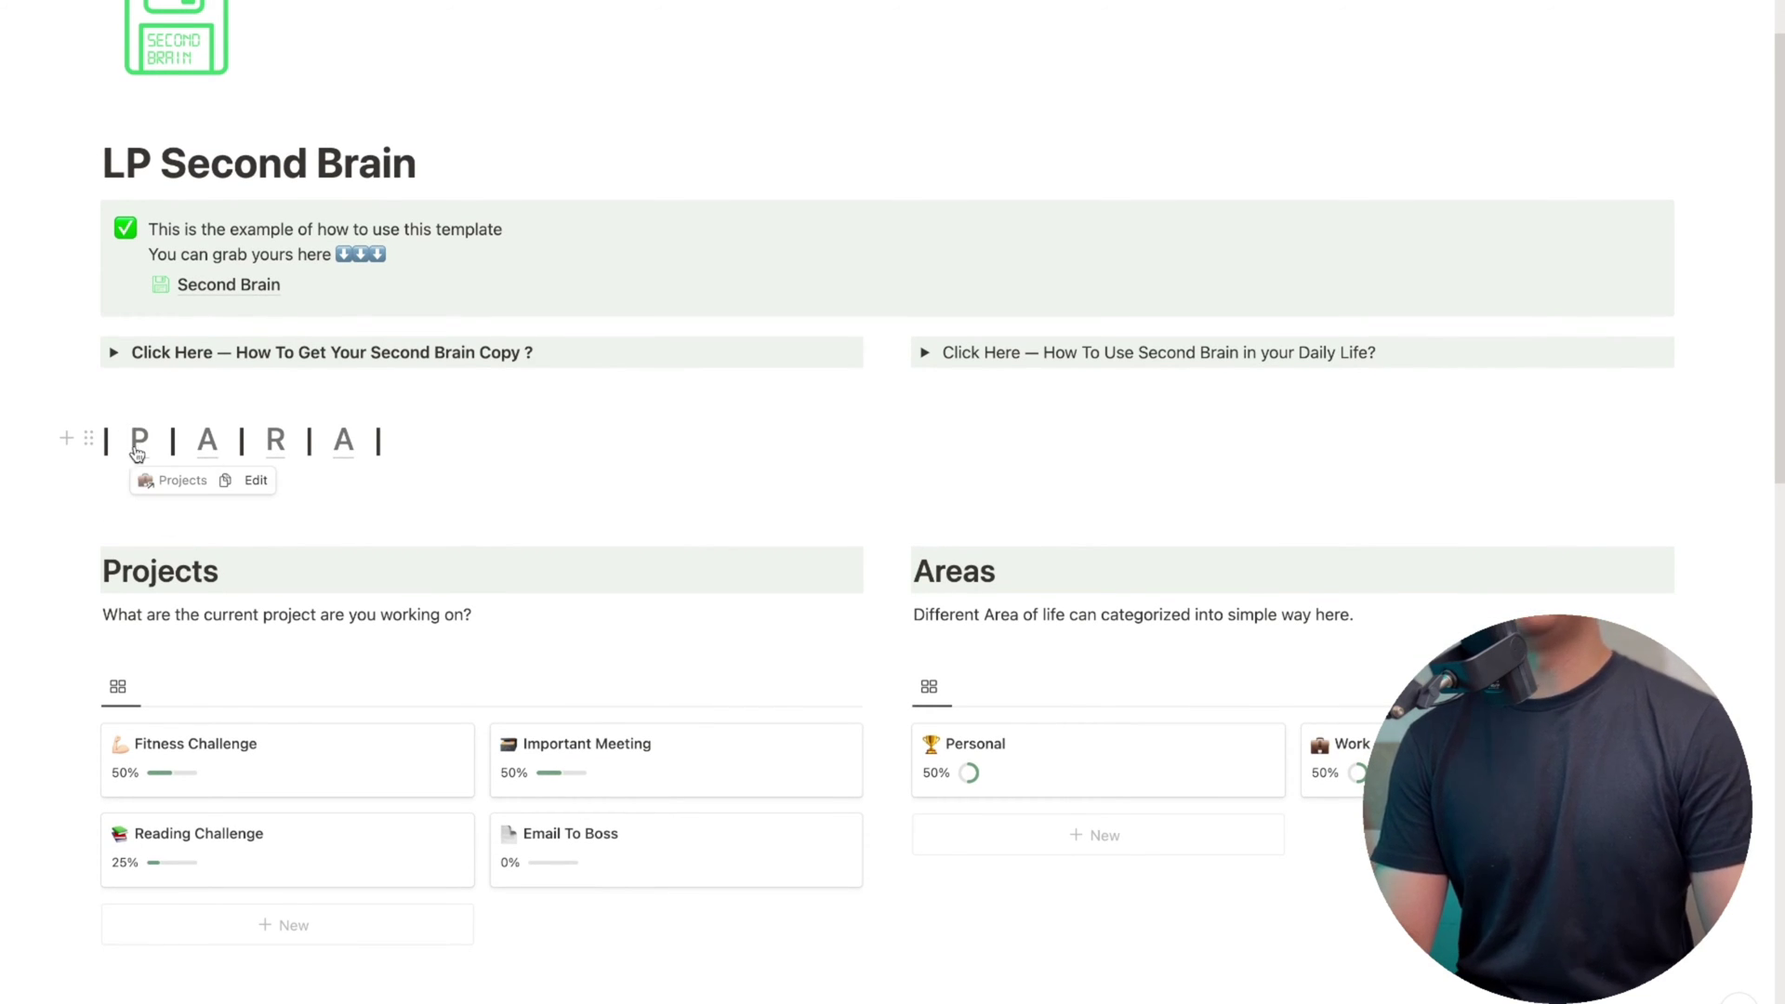
left_click(138, 448)
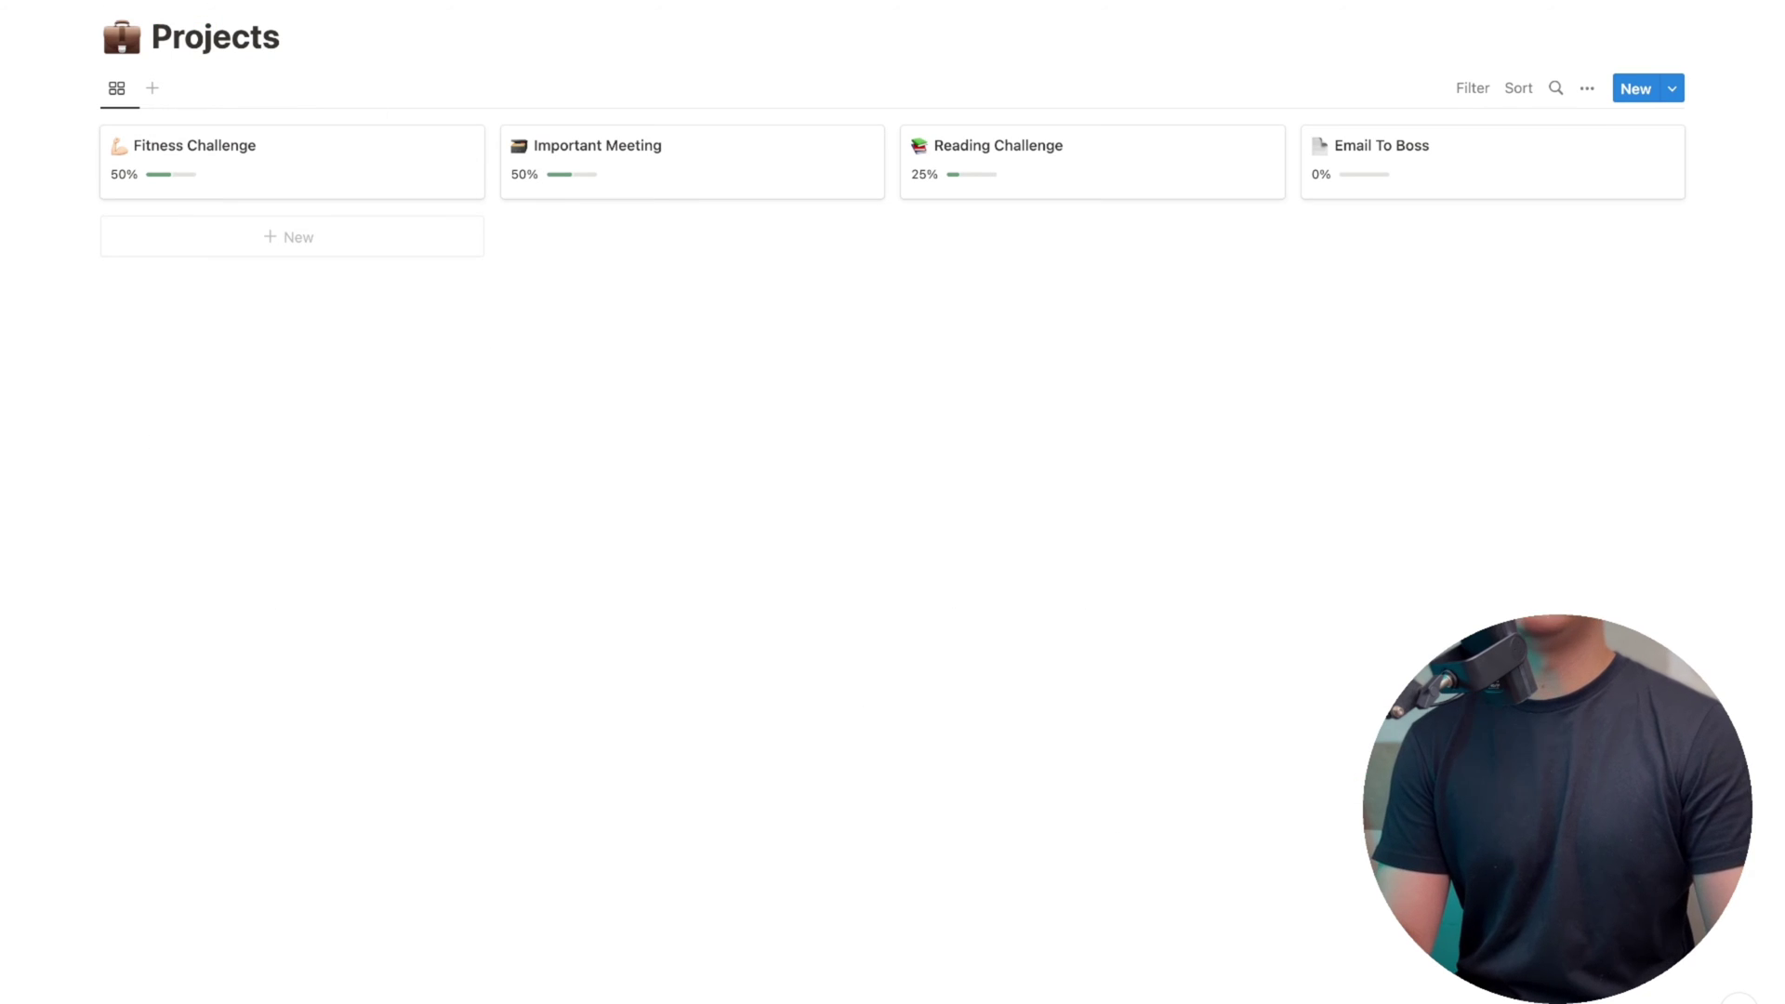
key("super+bracketleft")
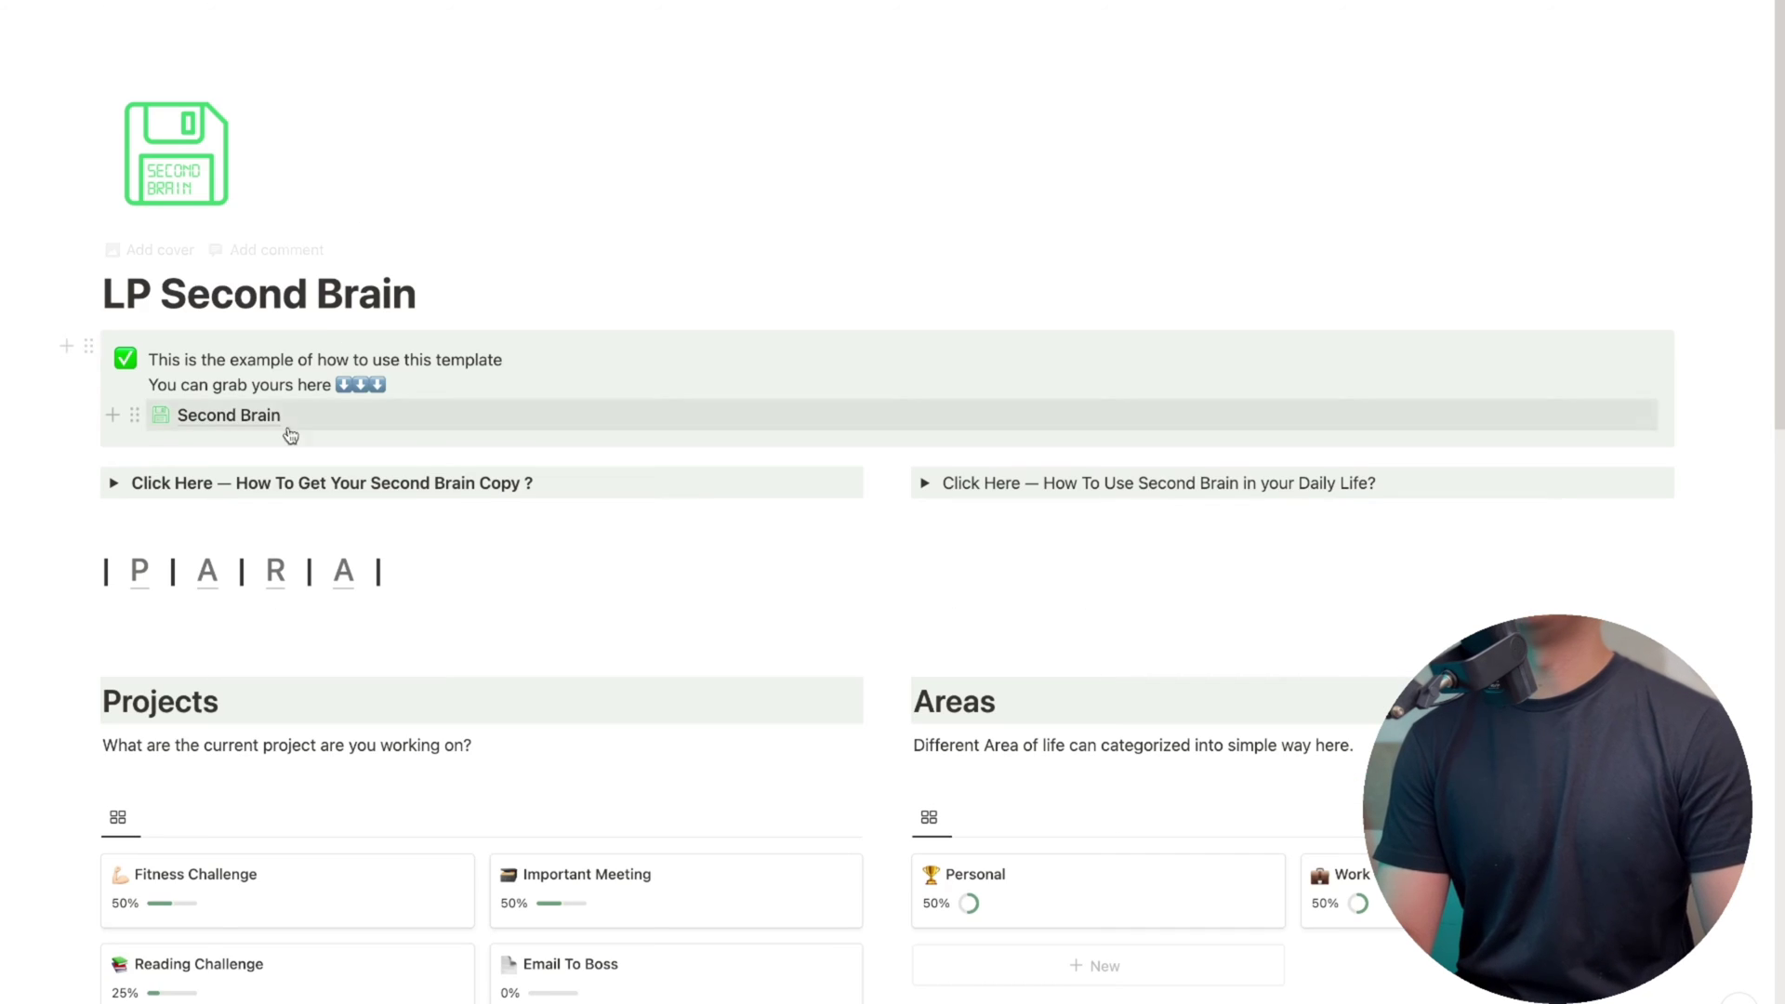
left_click(210, 576)
key("super+bracketleft")
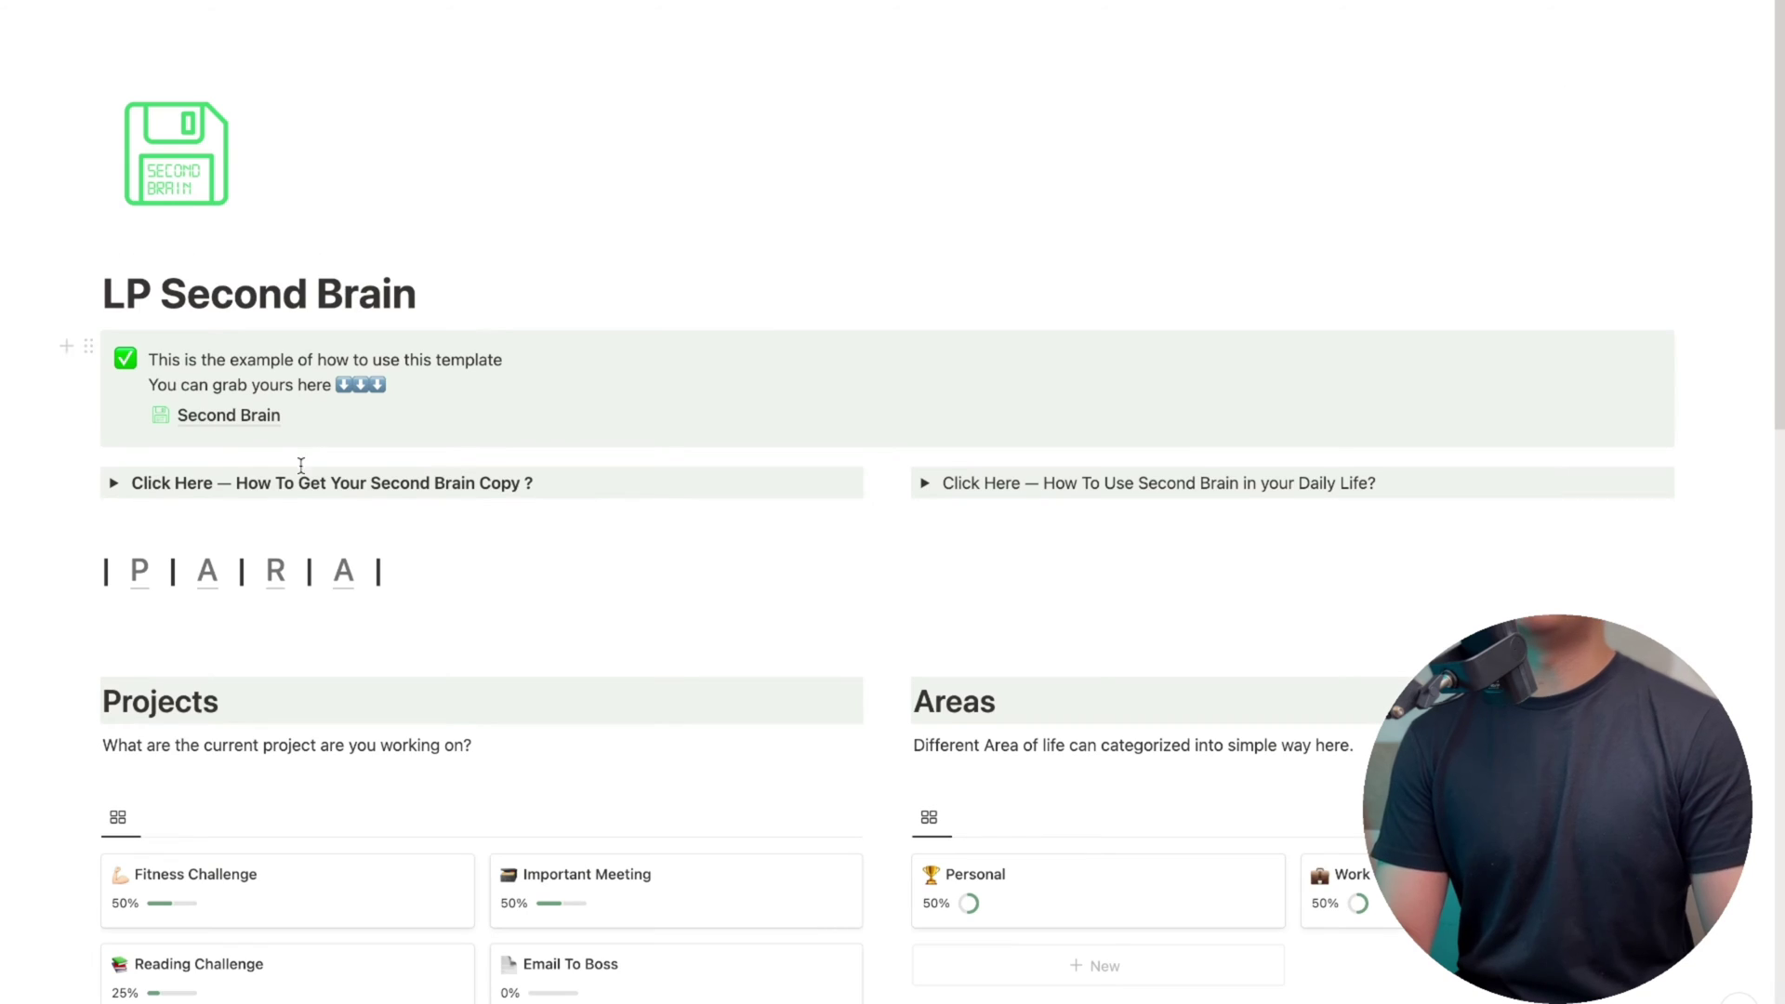
left_click(272, 570)
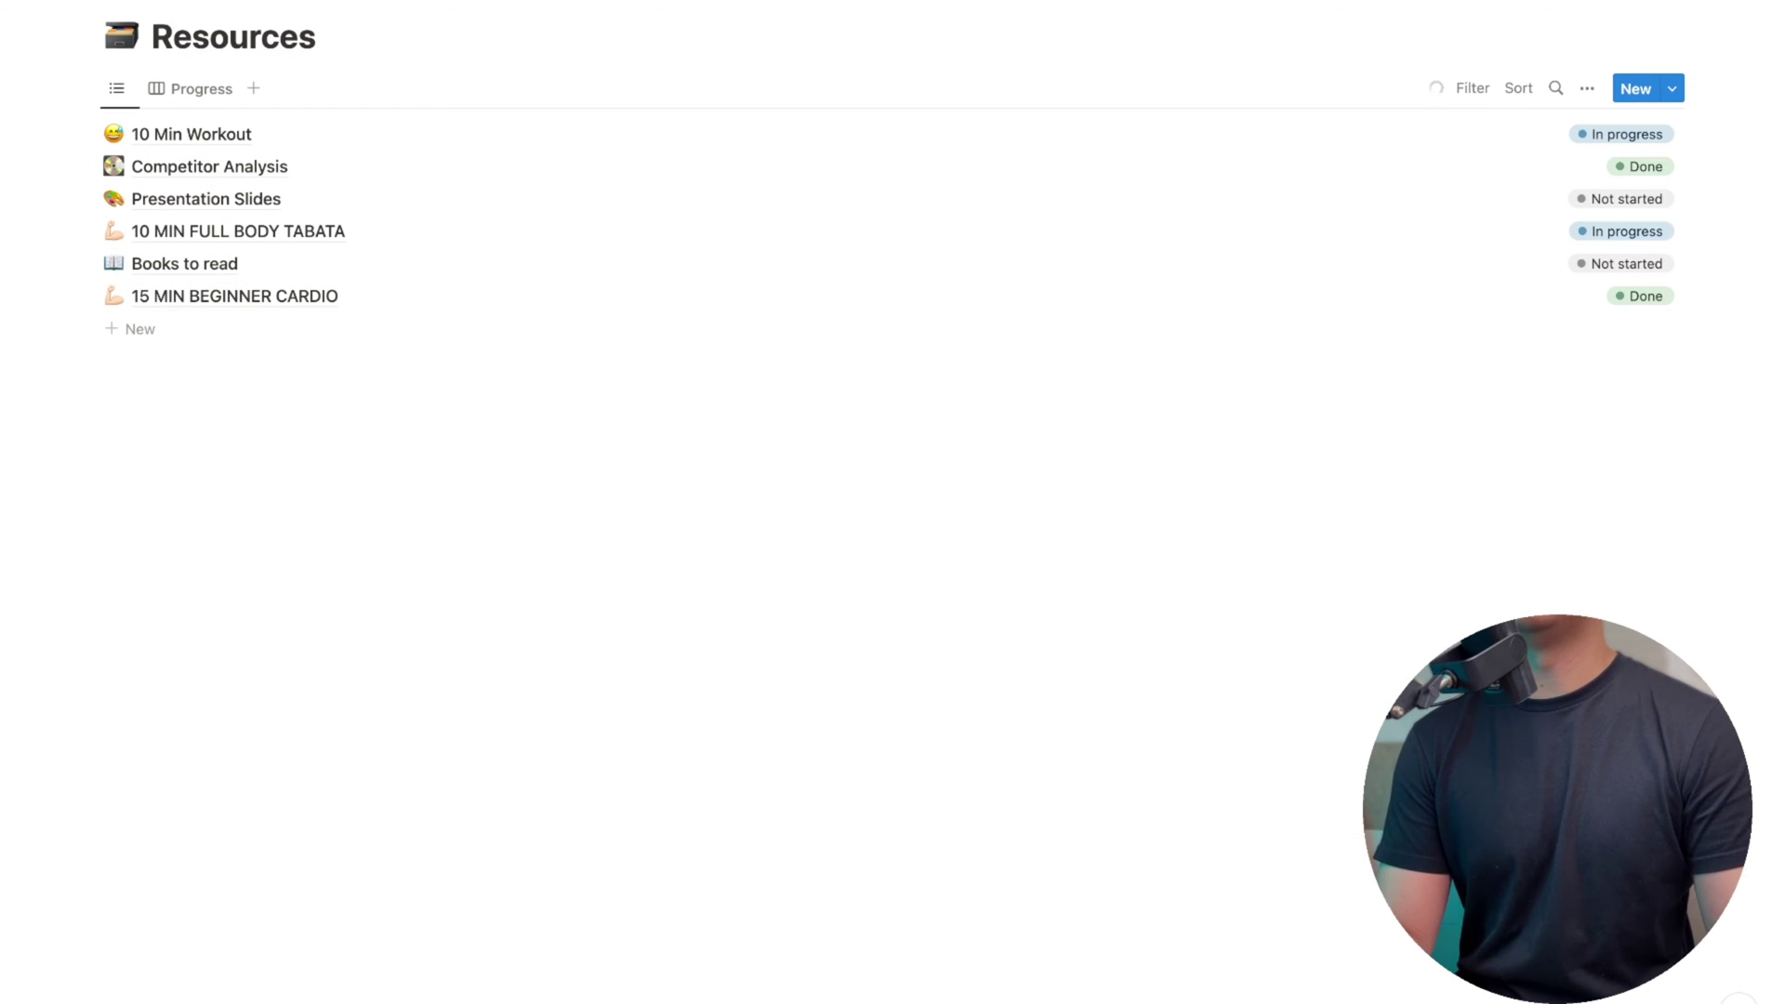
key("super+bracketleft")
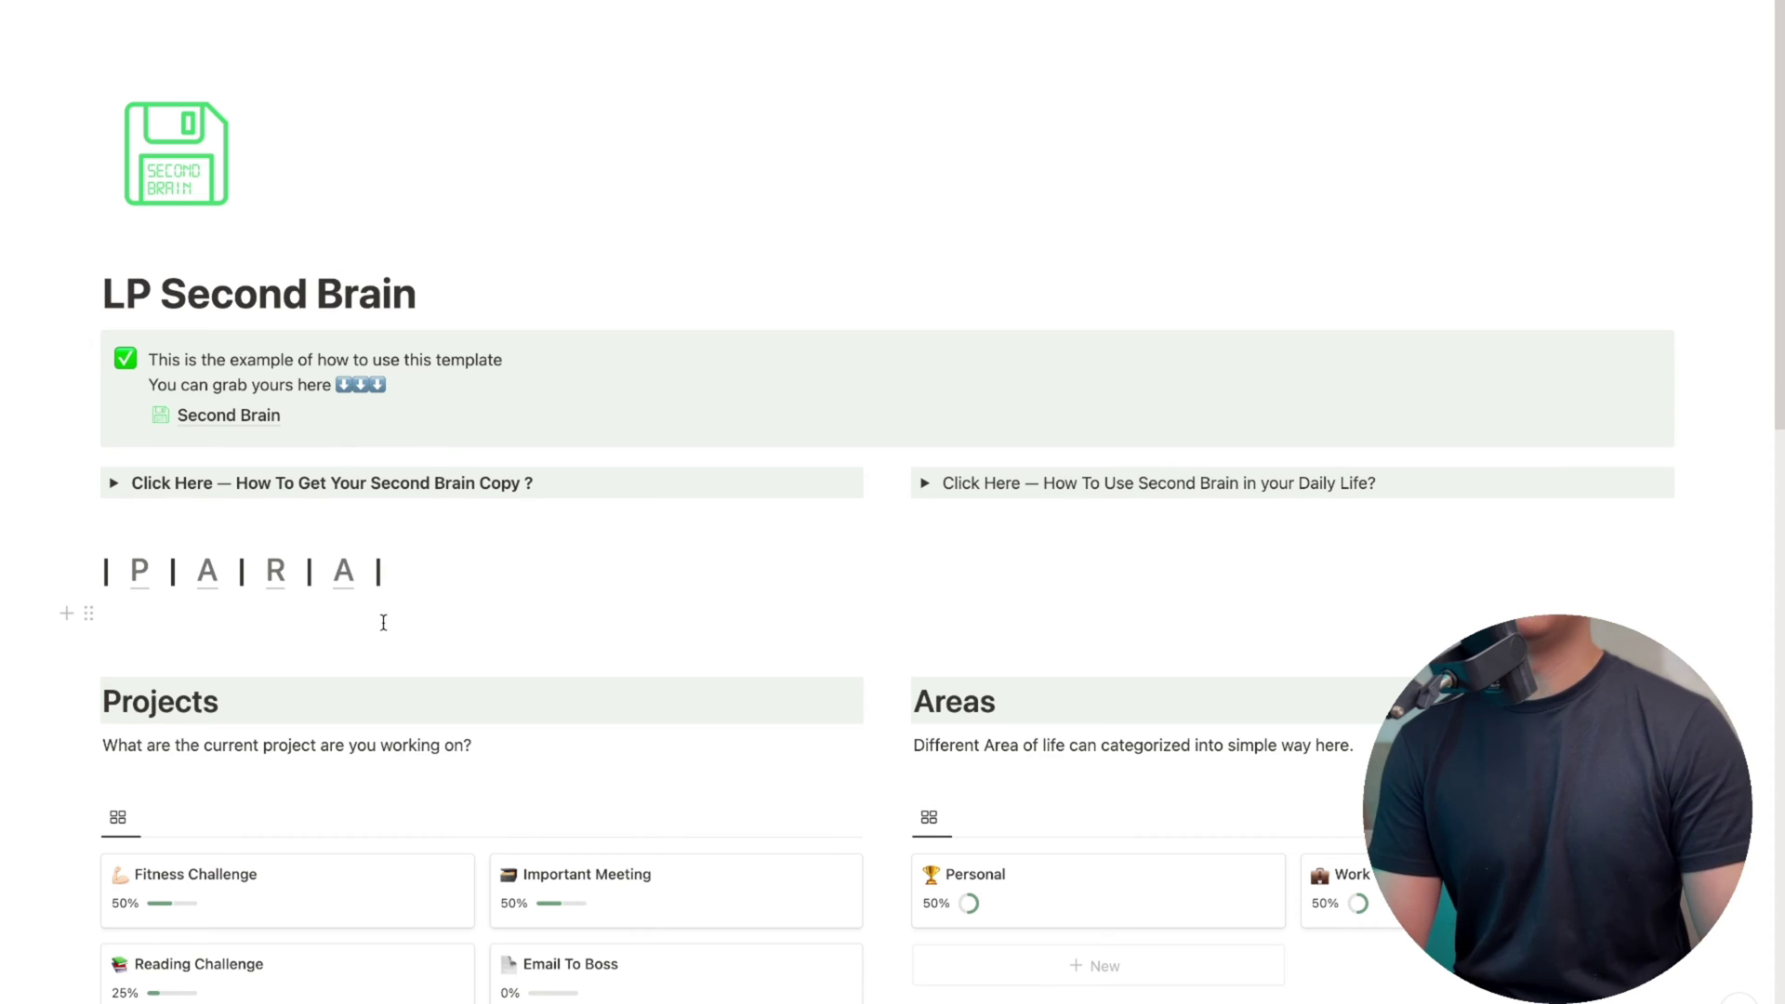
left_click(344, 570)
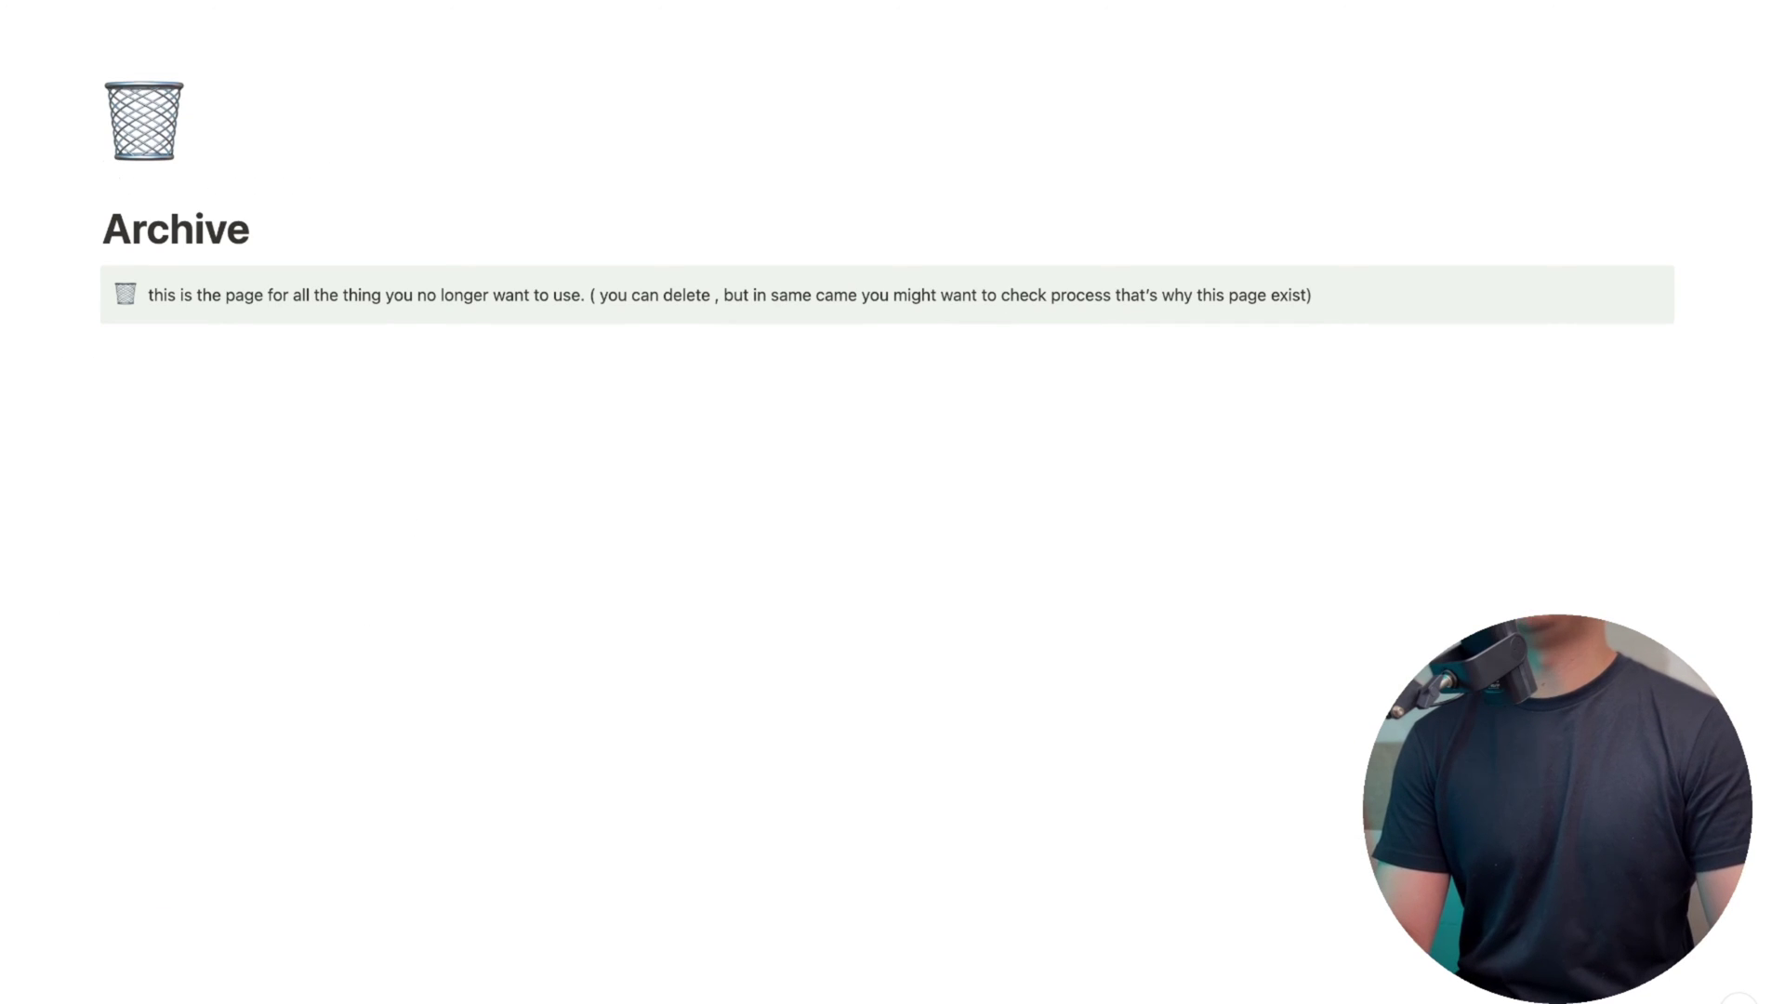
key("super+bracketleft")
Look over the dashboard's Projects, Areas, Resources, Tasks and Archive sections, and view the Personal area's linked projects and tasks
scroll(397, 551, "down", 2)
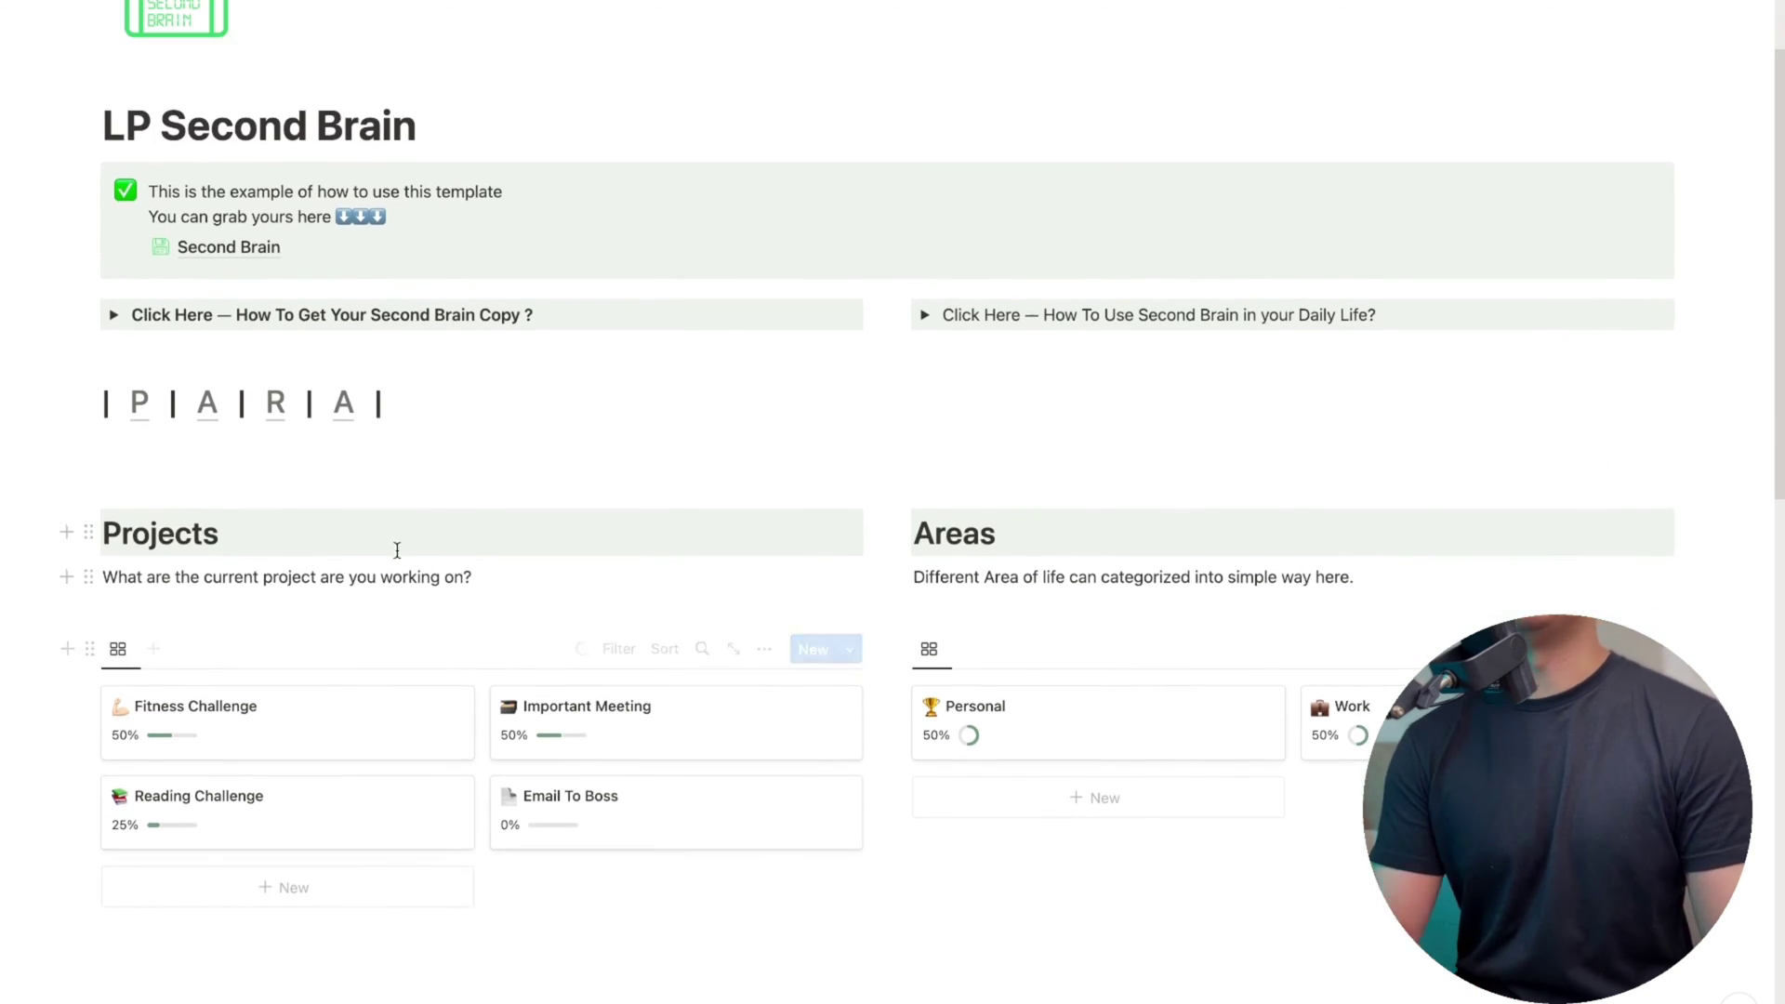
scroll(397, 551, "down", 3)
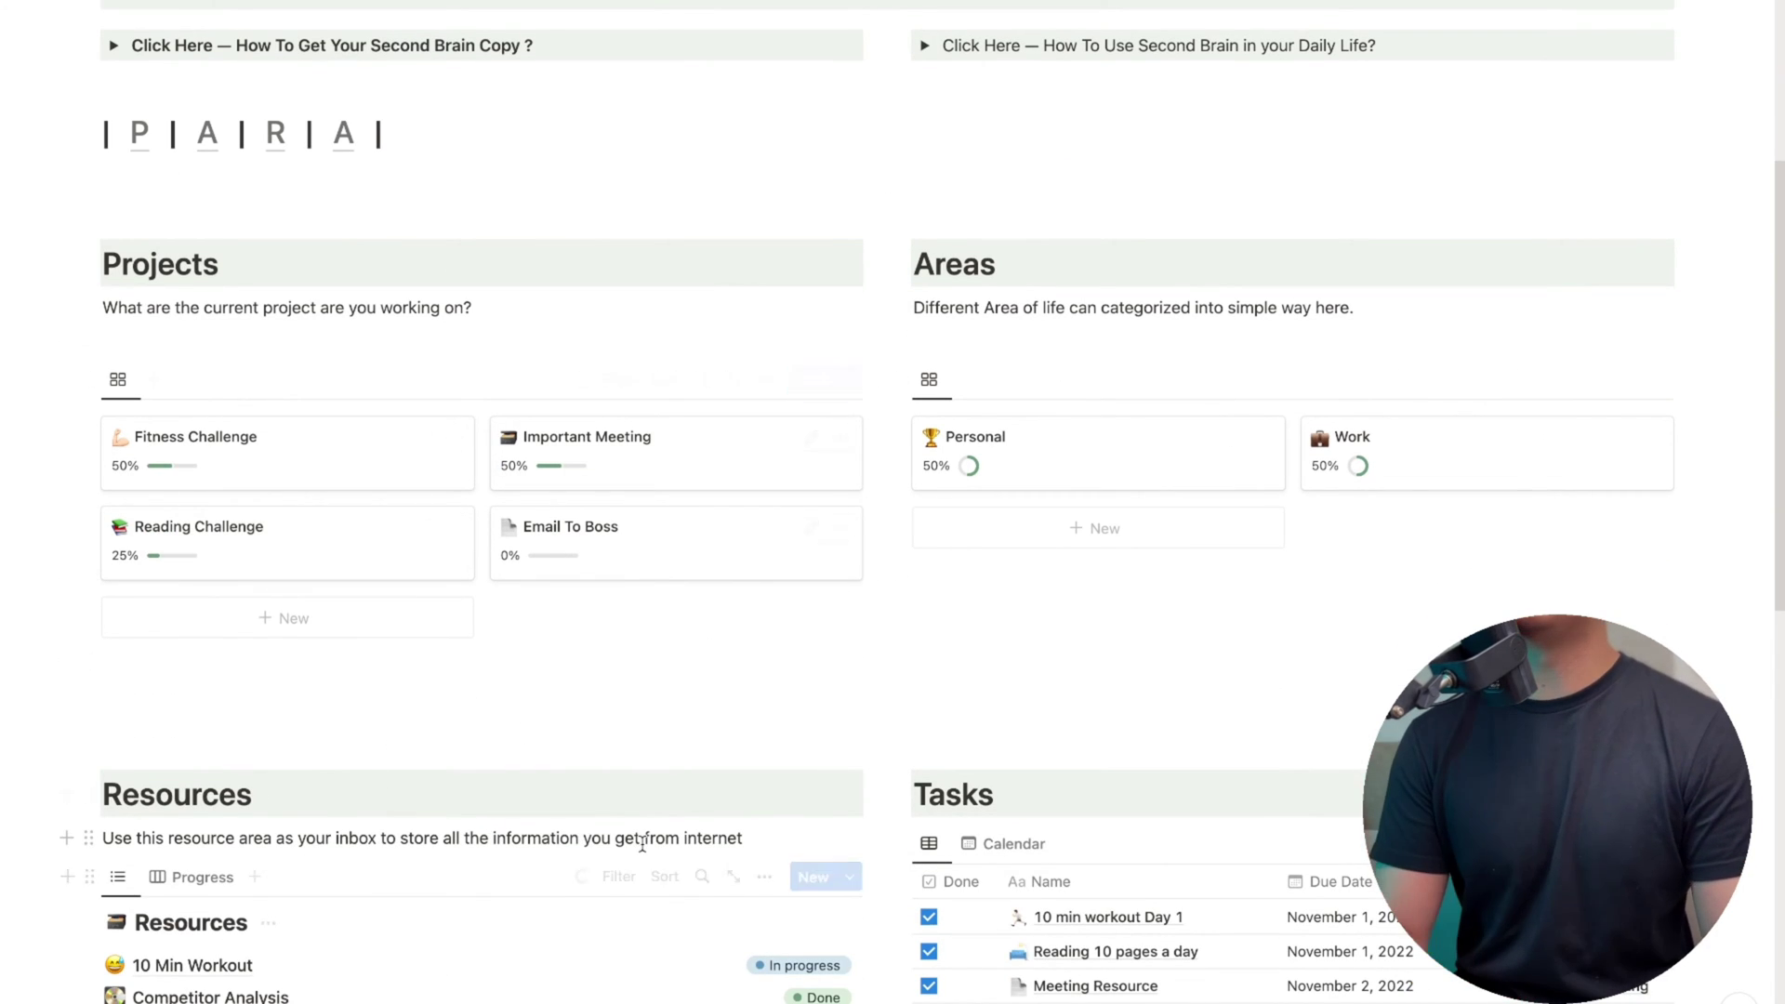
scroll(641, 843, "down", 8)
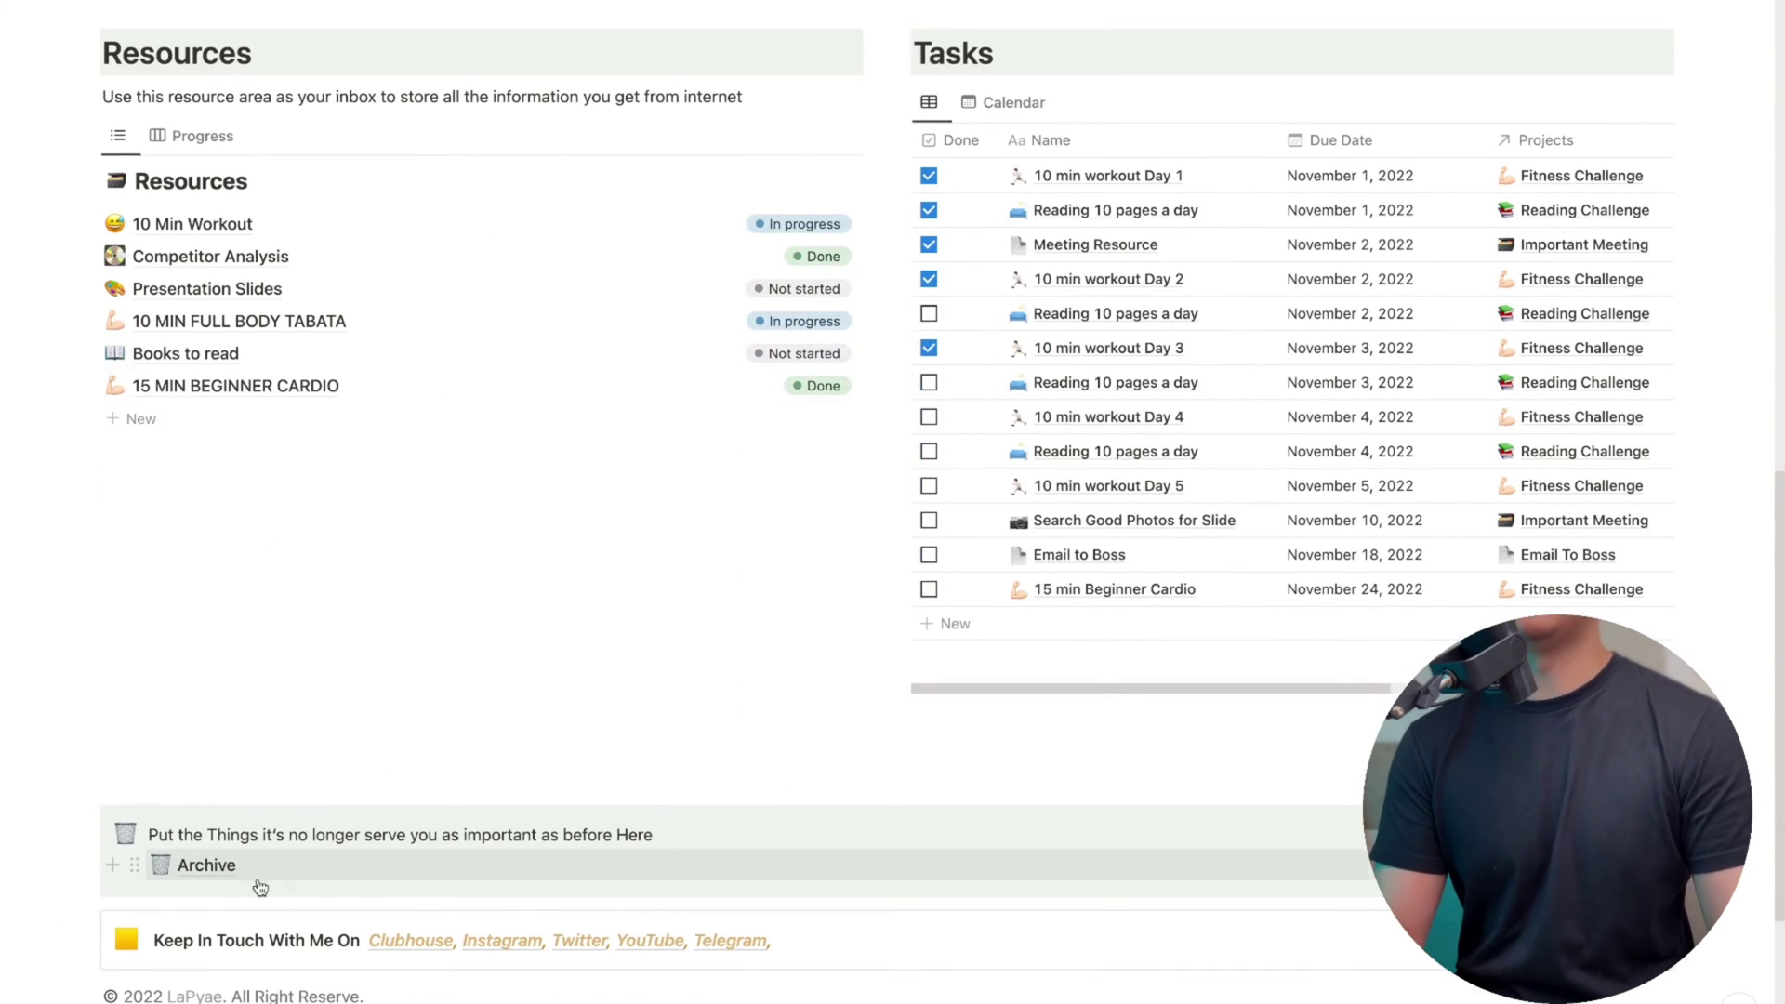
scroll(481, 781, "up", 6)
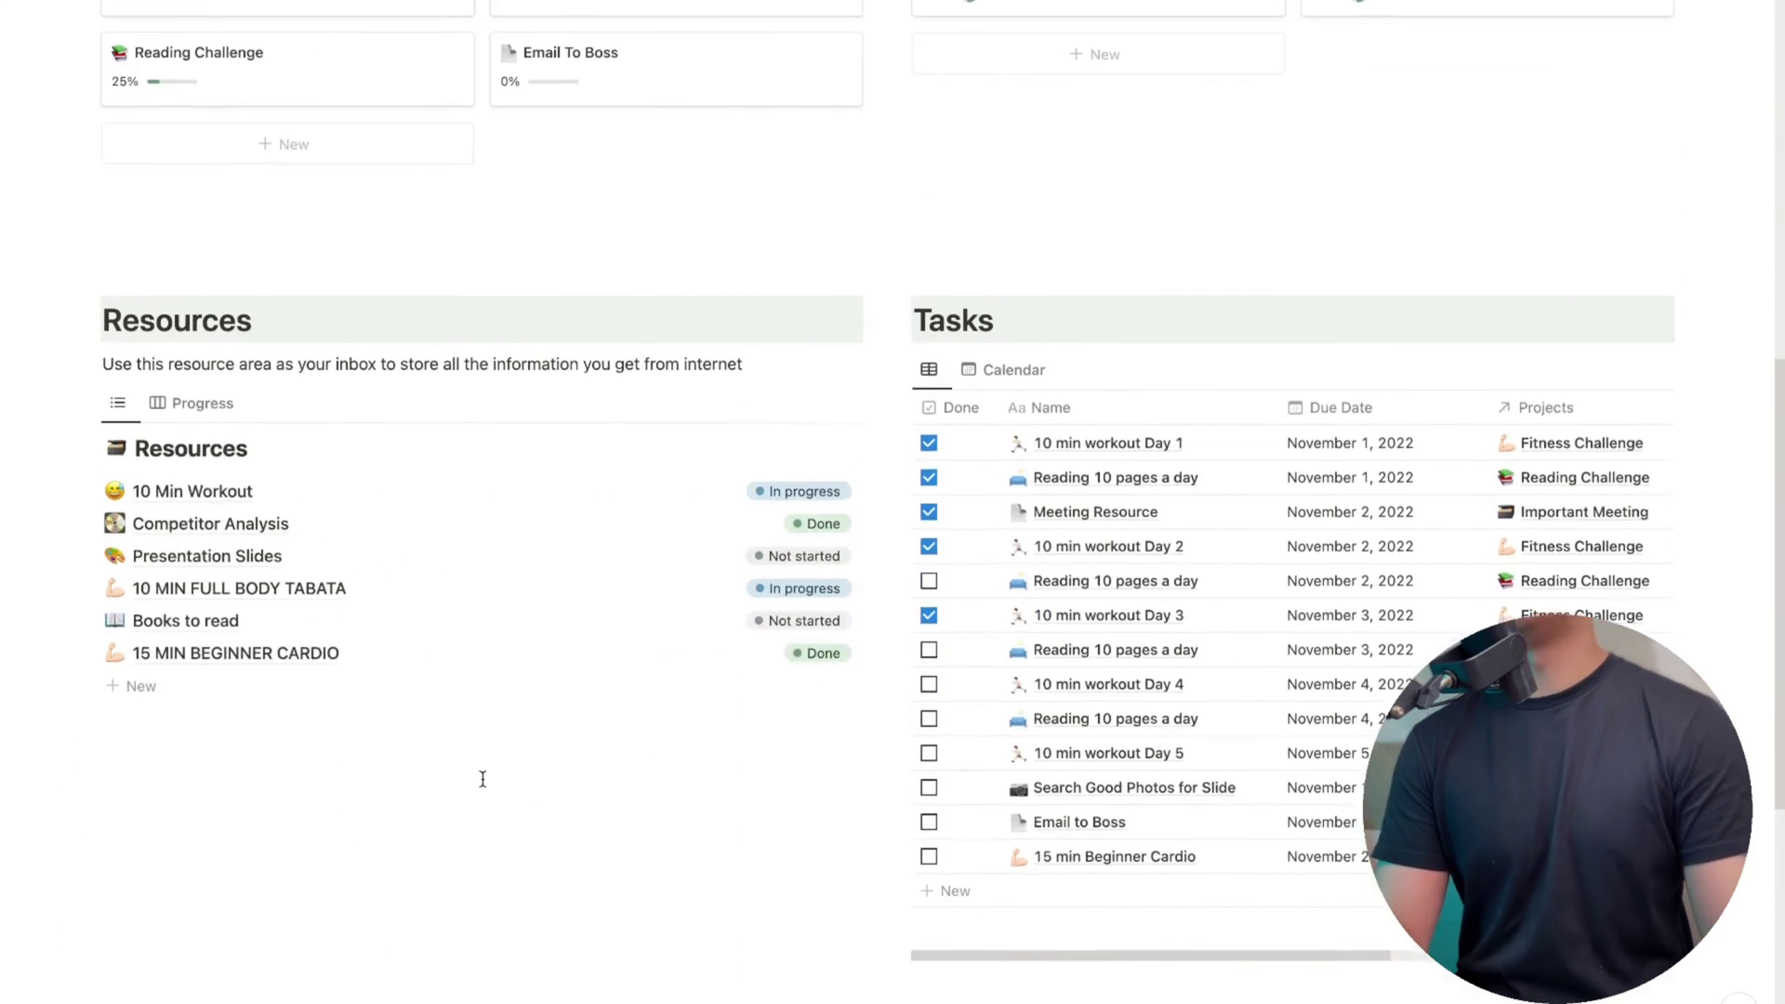
scroll(481, 781, "up", 2)
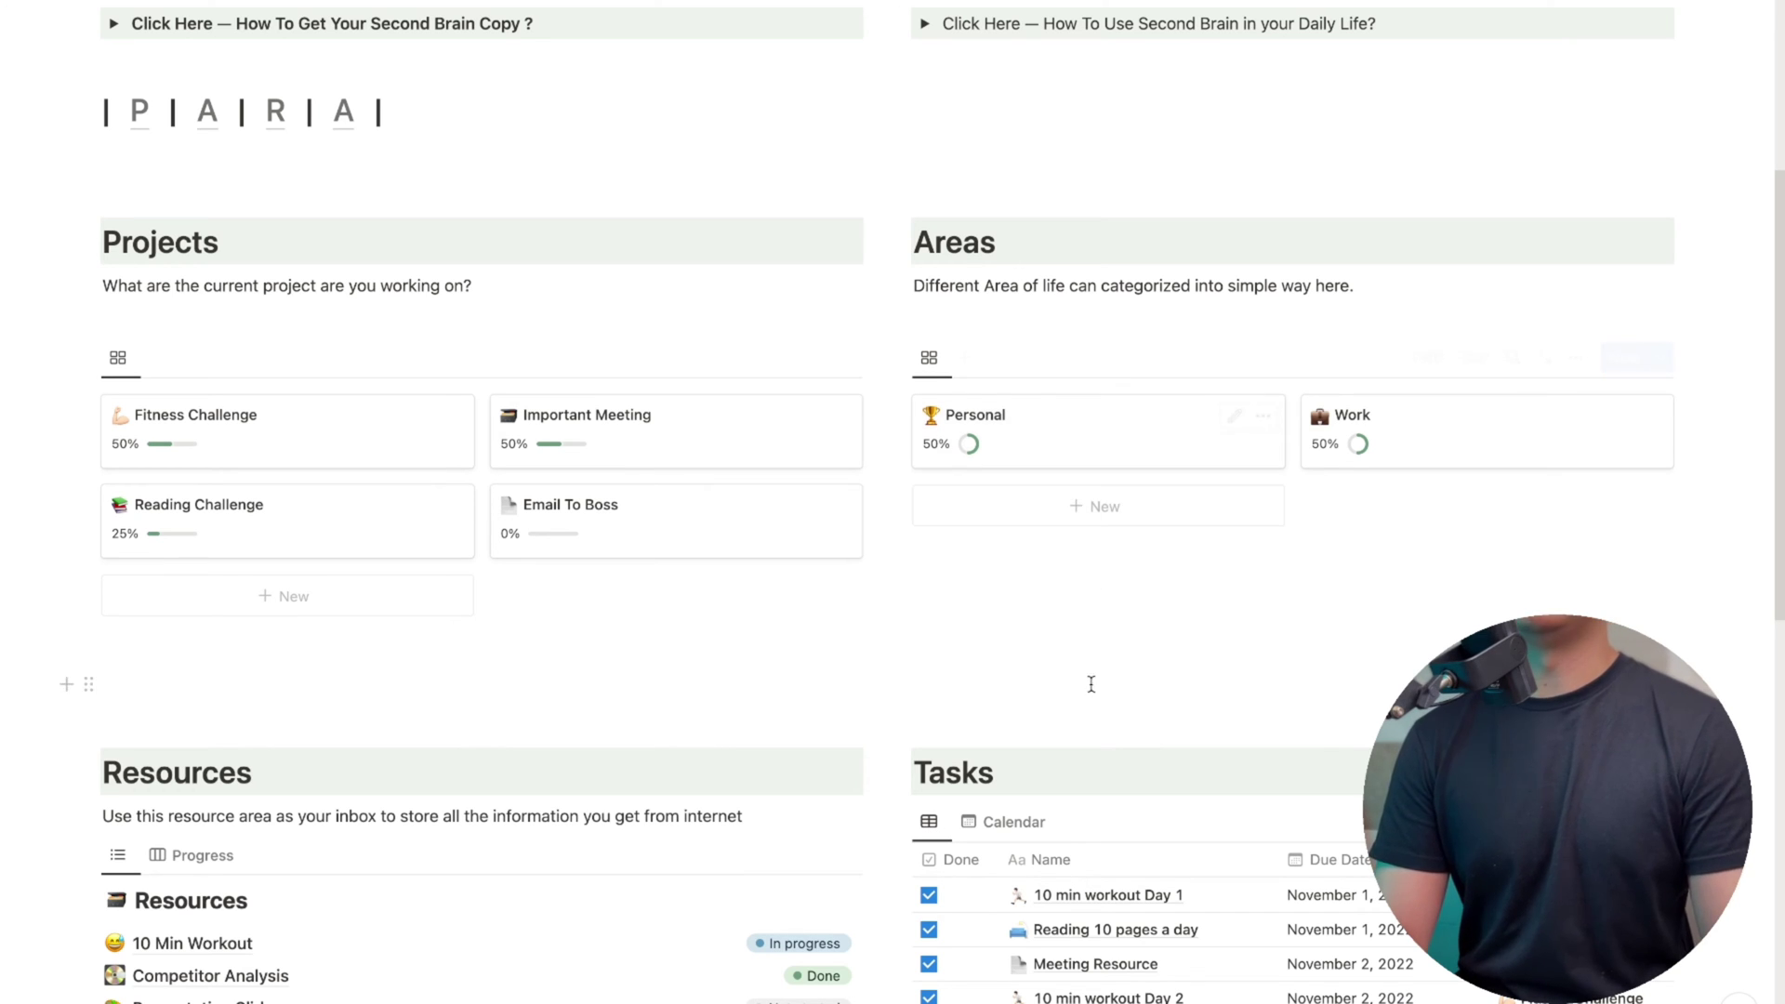
left_click(1076, 450)
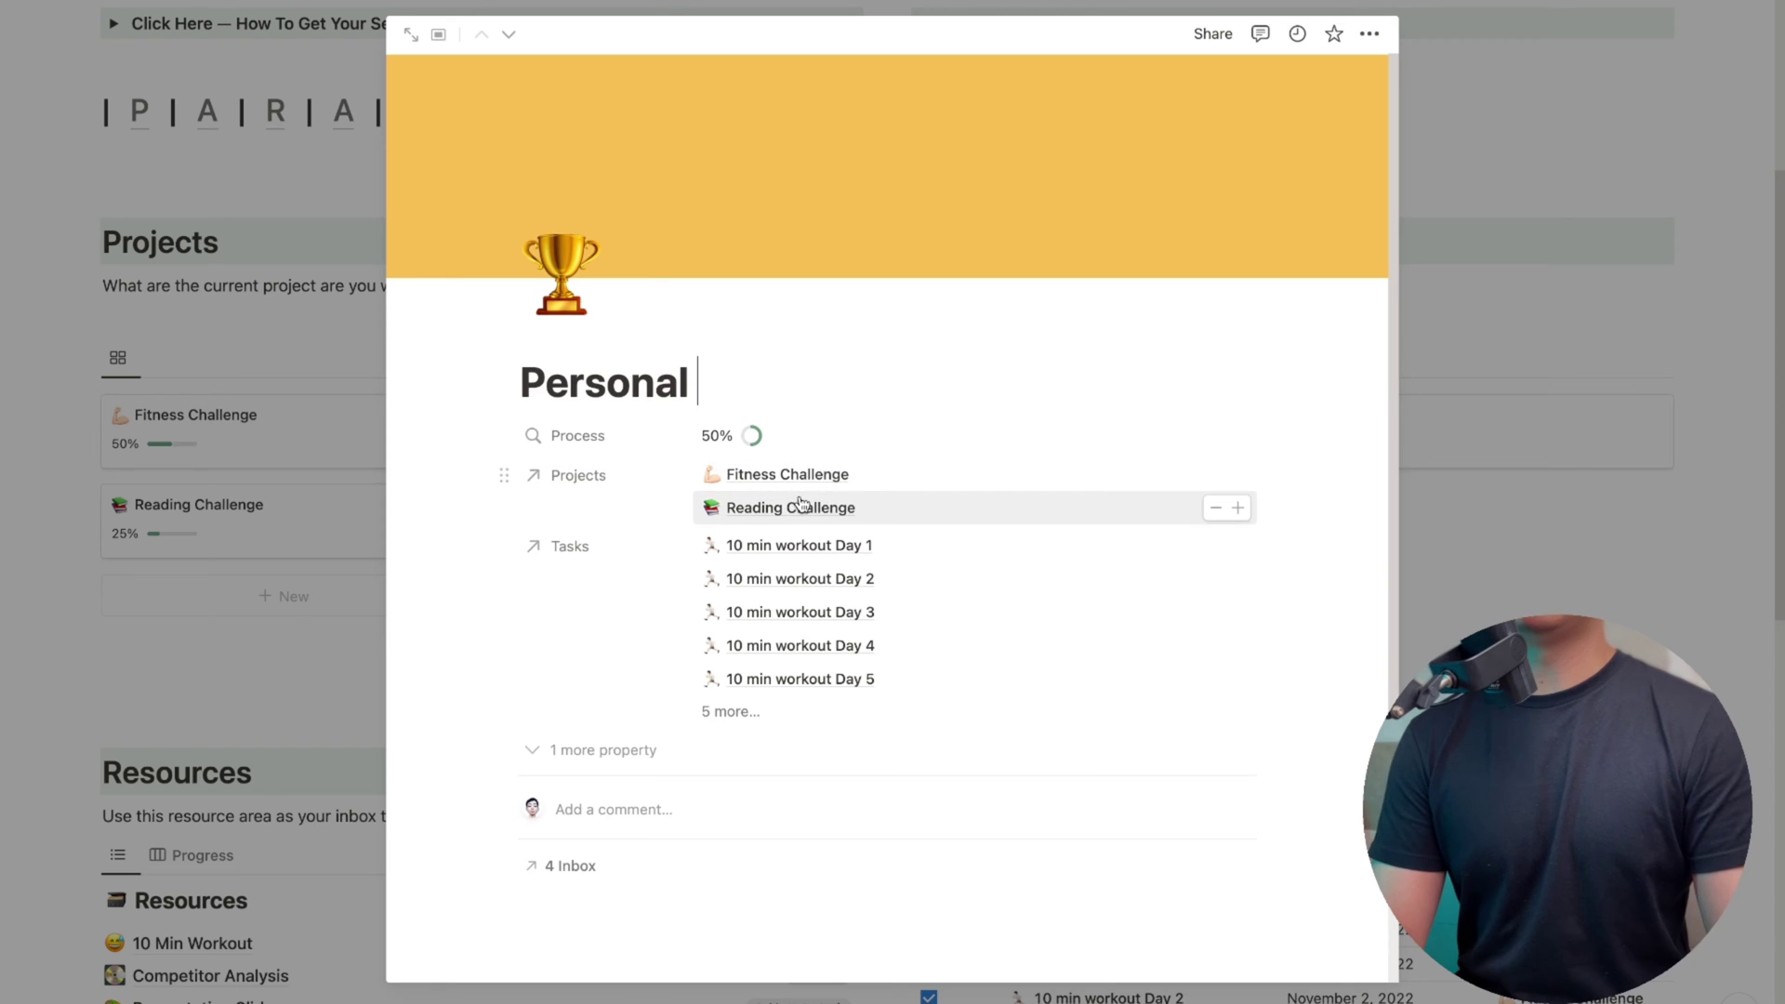
left_click(259, 675)
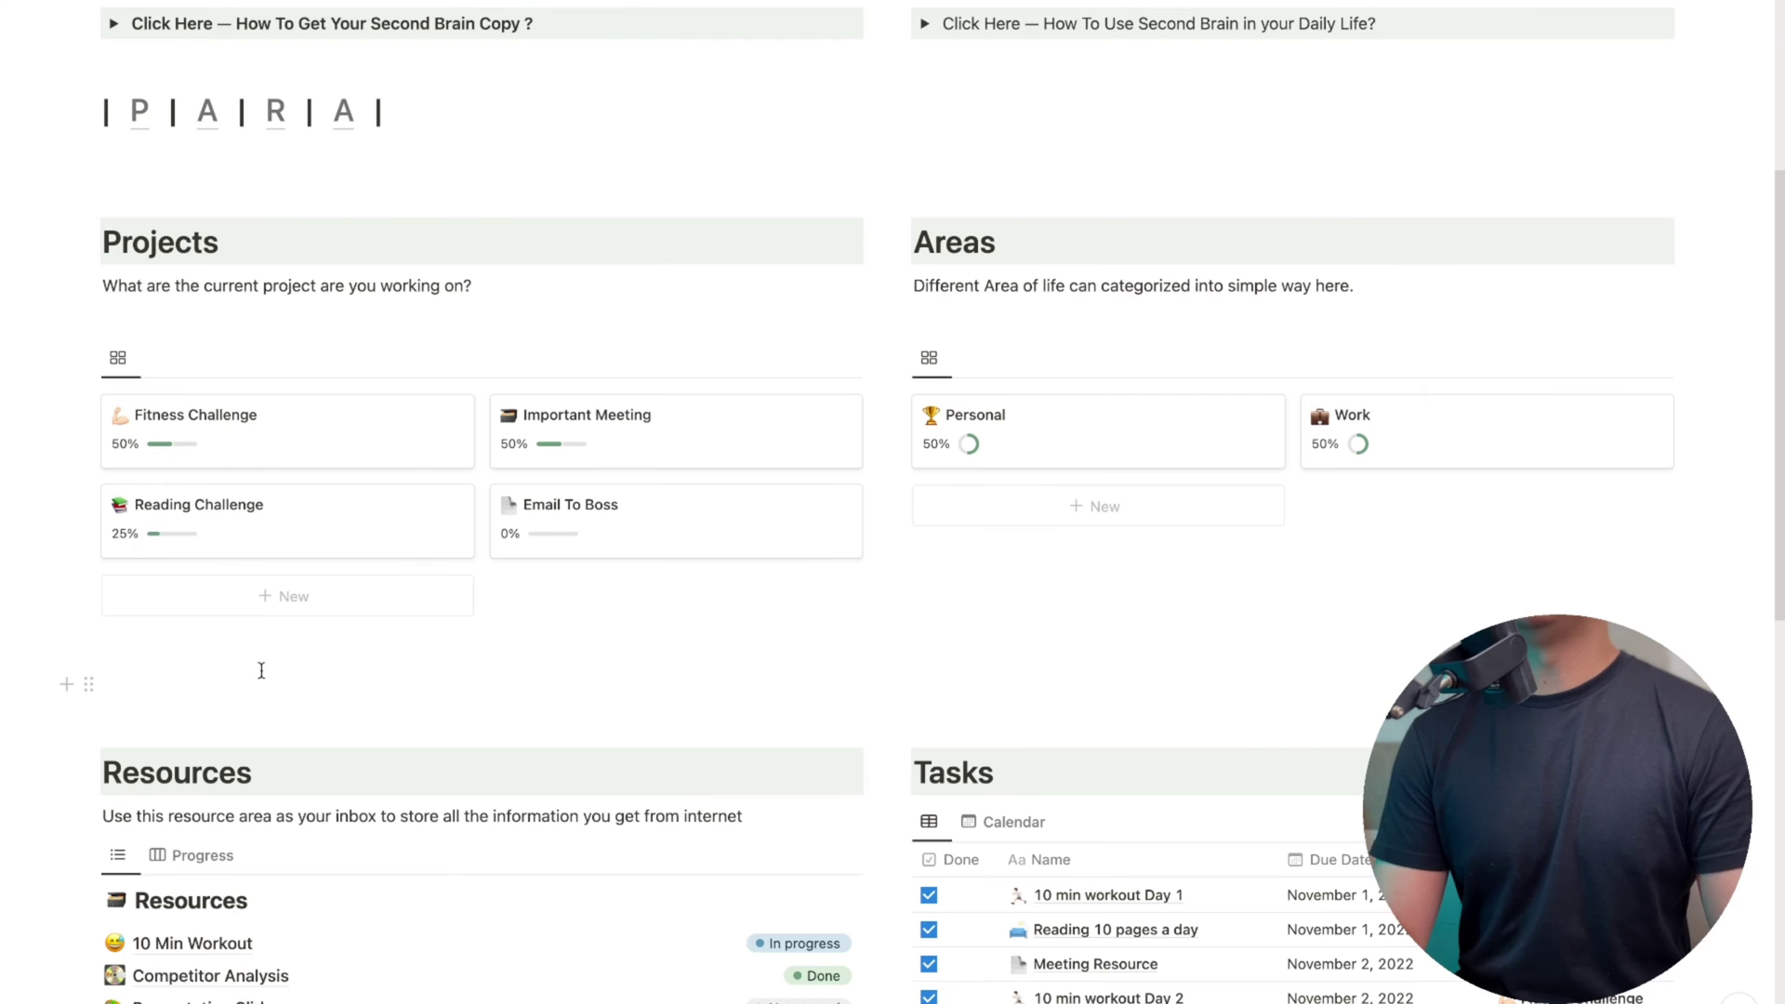
Create a new project named Learning Guitar from the Personal area's Projects relation
left_click(954, 440)
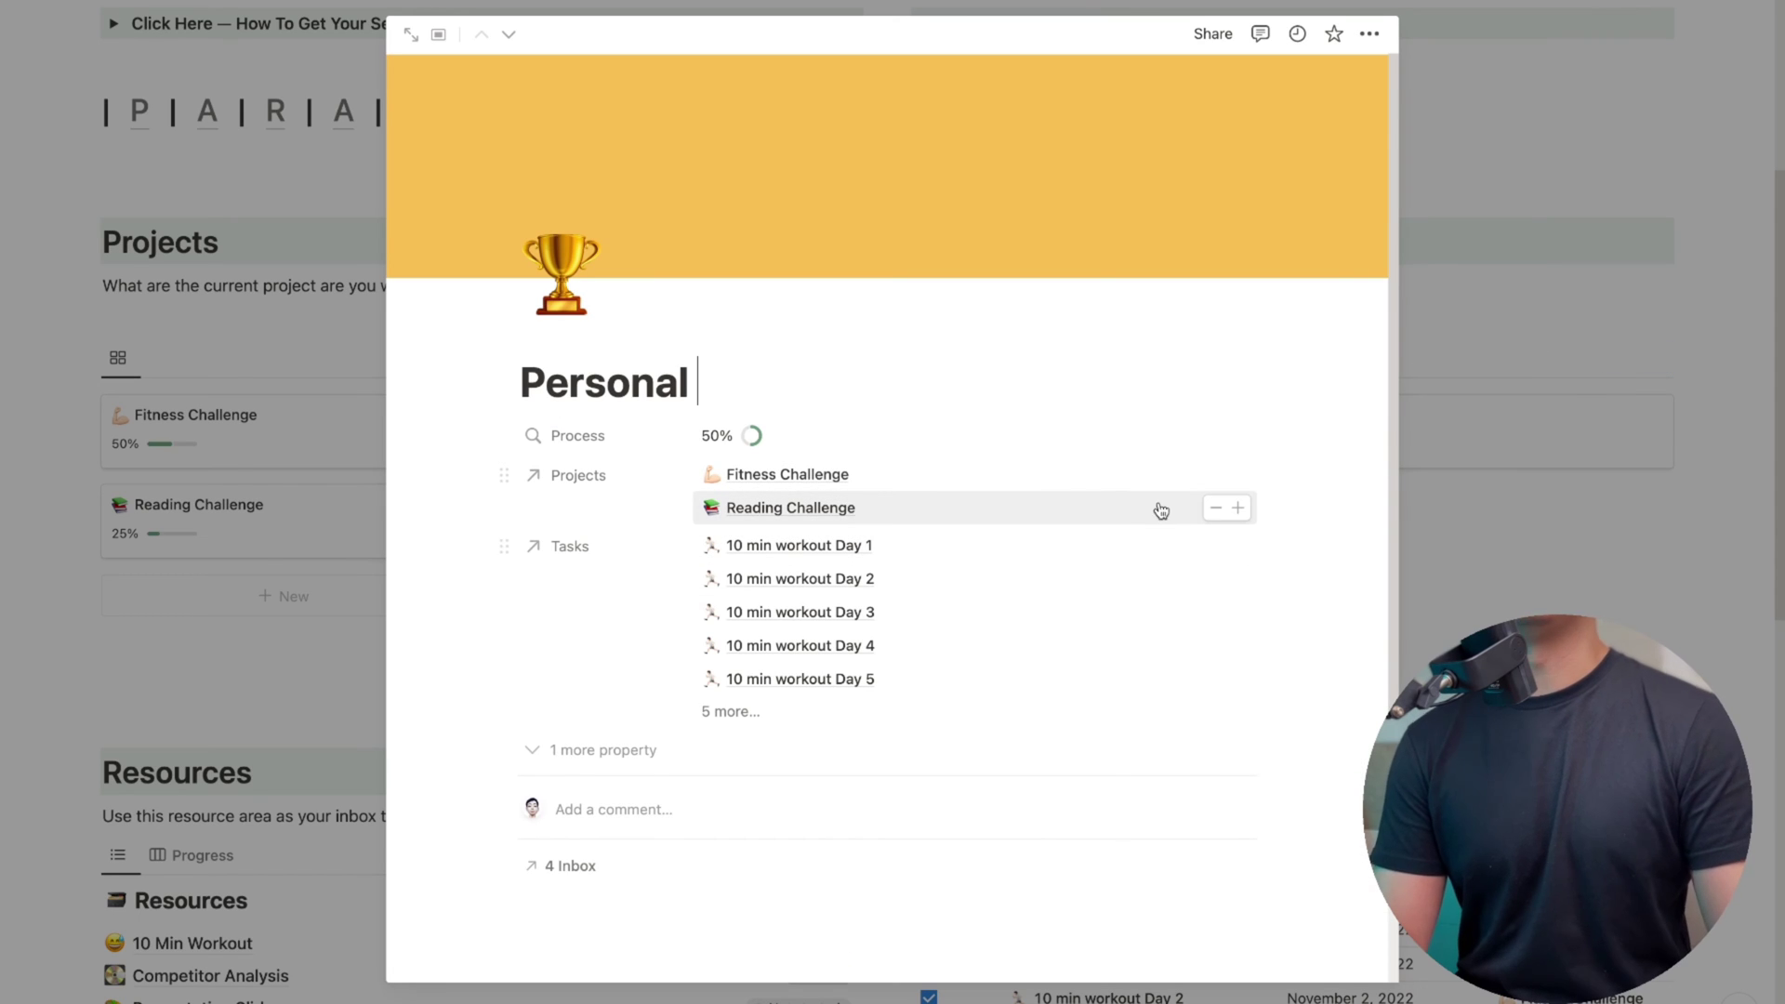
left_click(1237, 508)
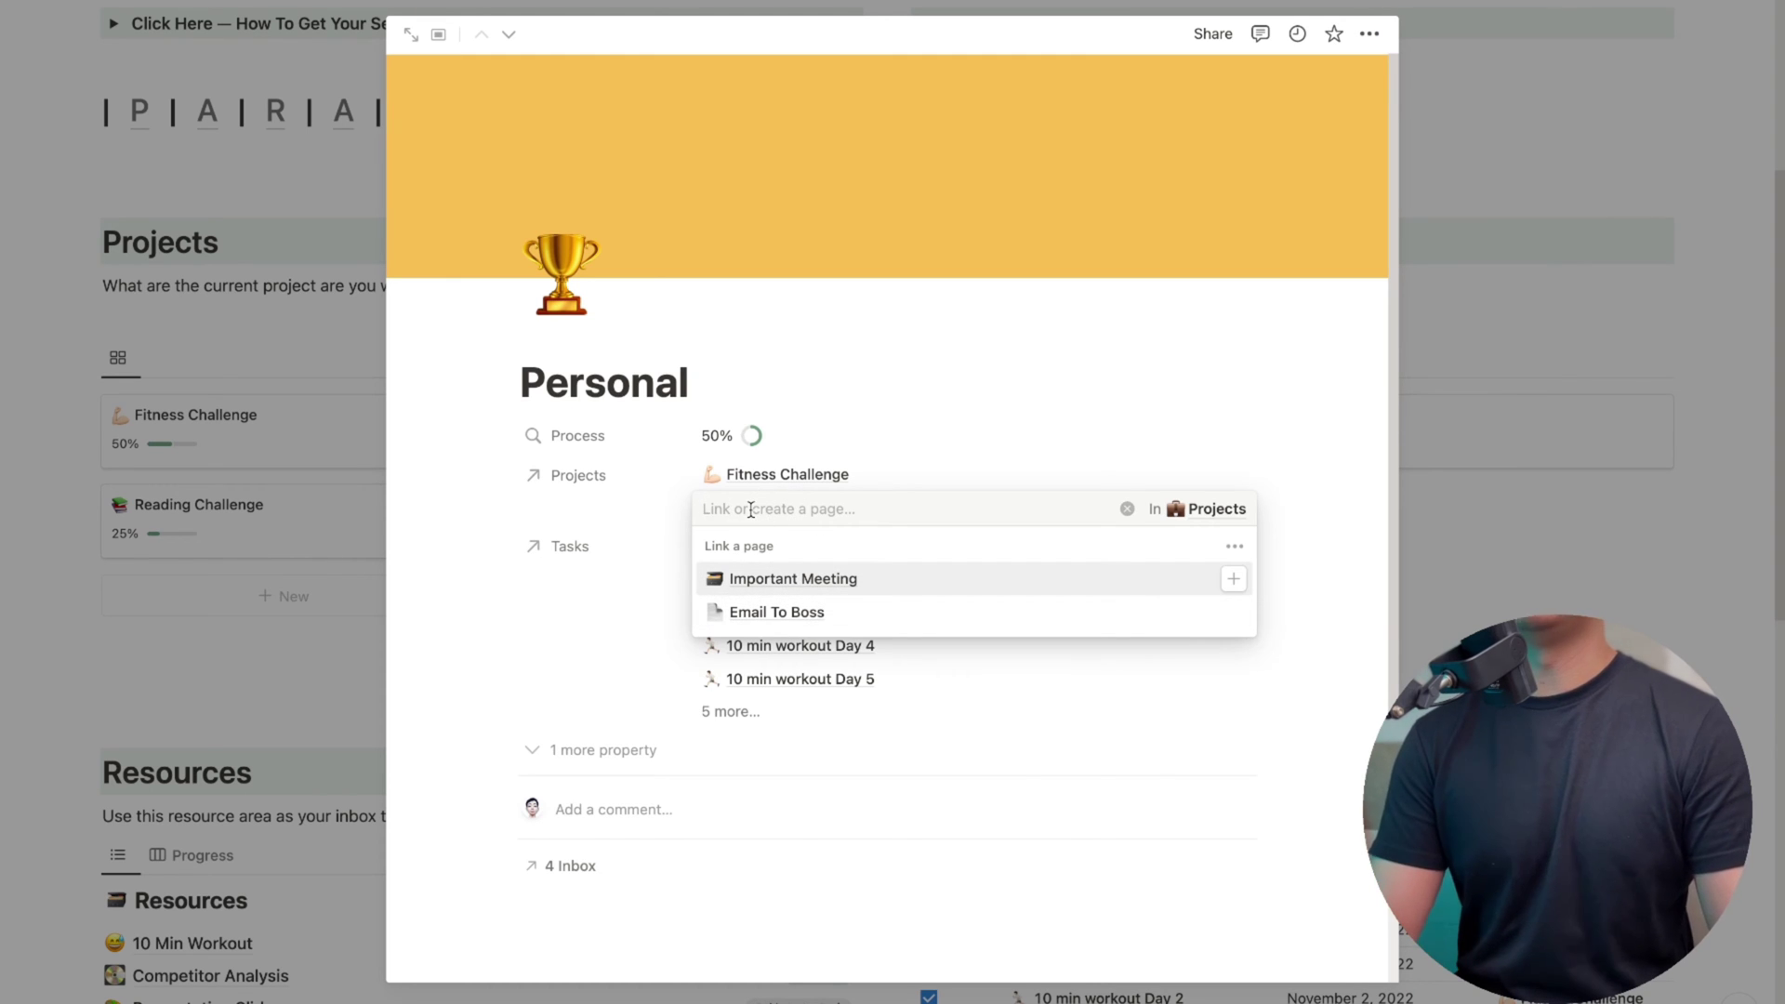
type("Learning Guitar")
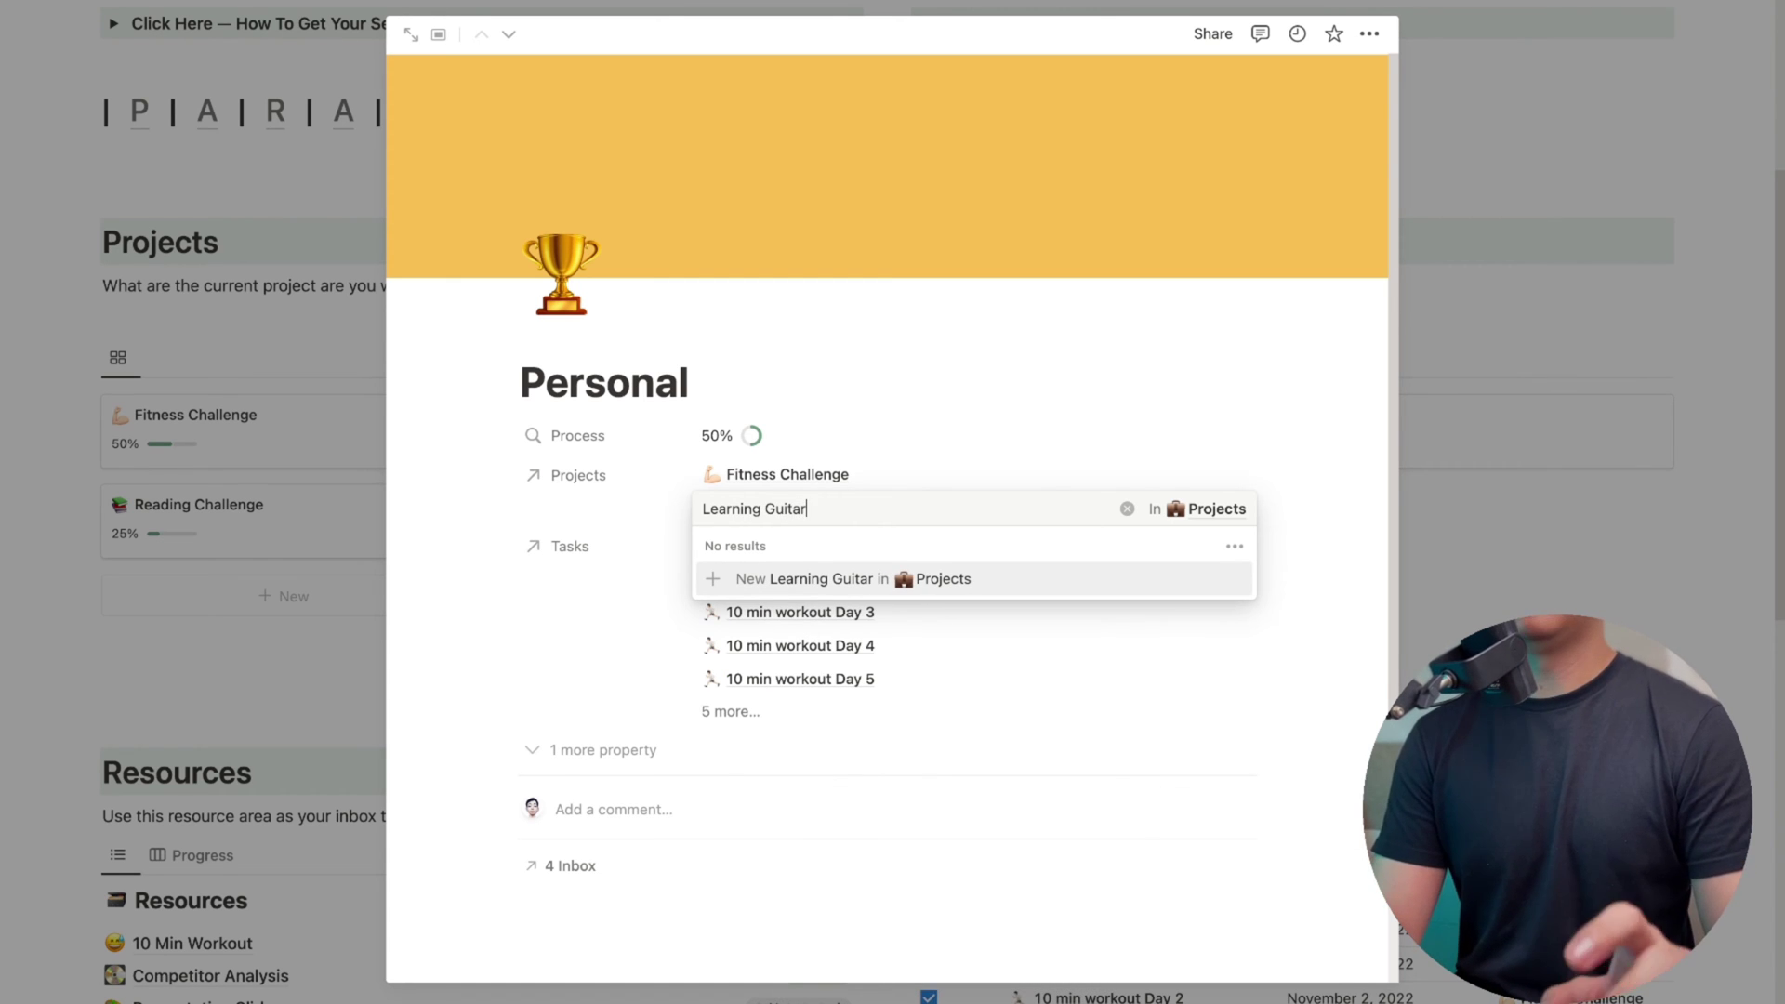
key("Return")
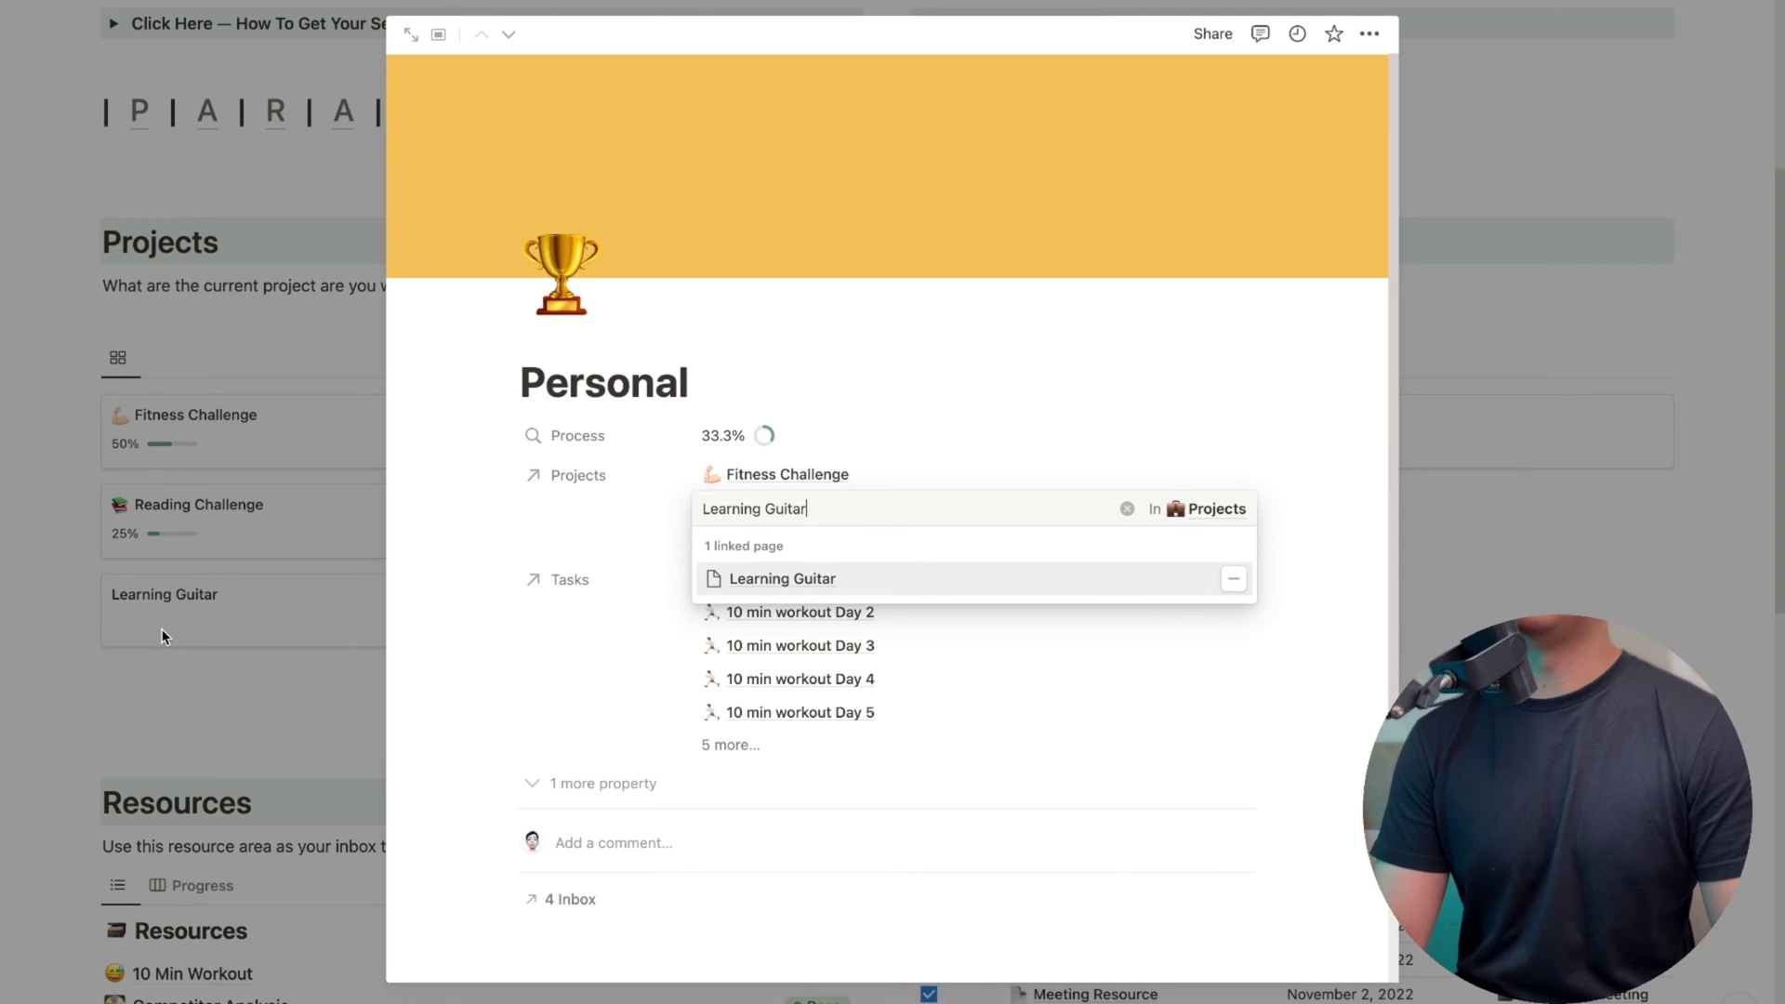
Open the Learning Guitar project page and give it the red guitar emoji as its icon
left_click(747, 581)
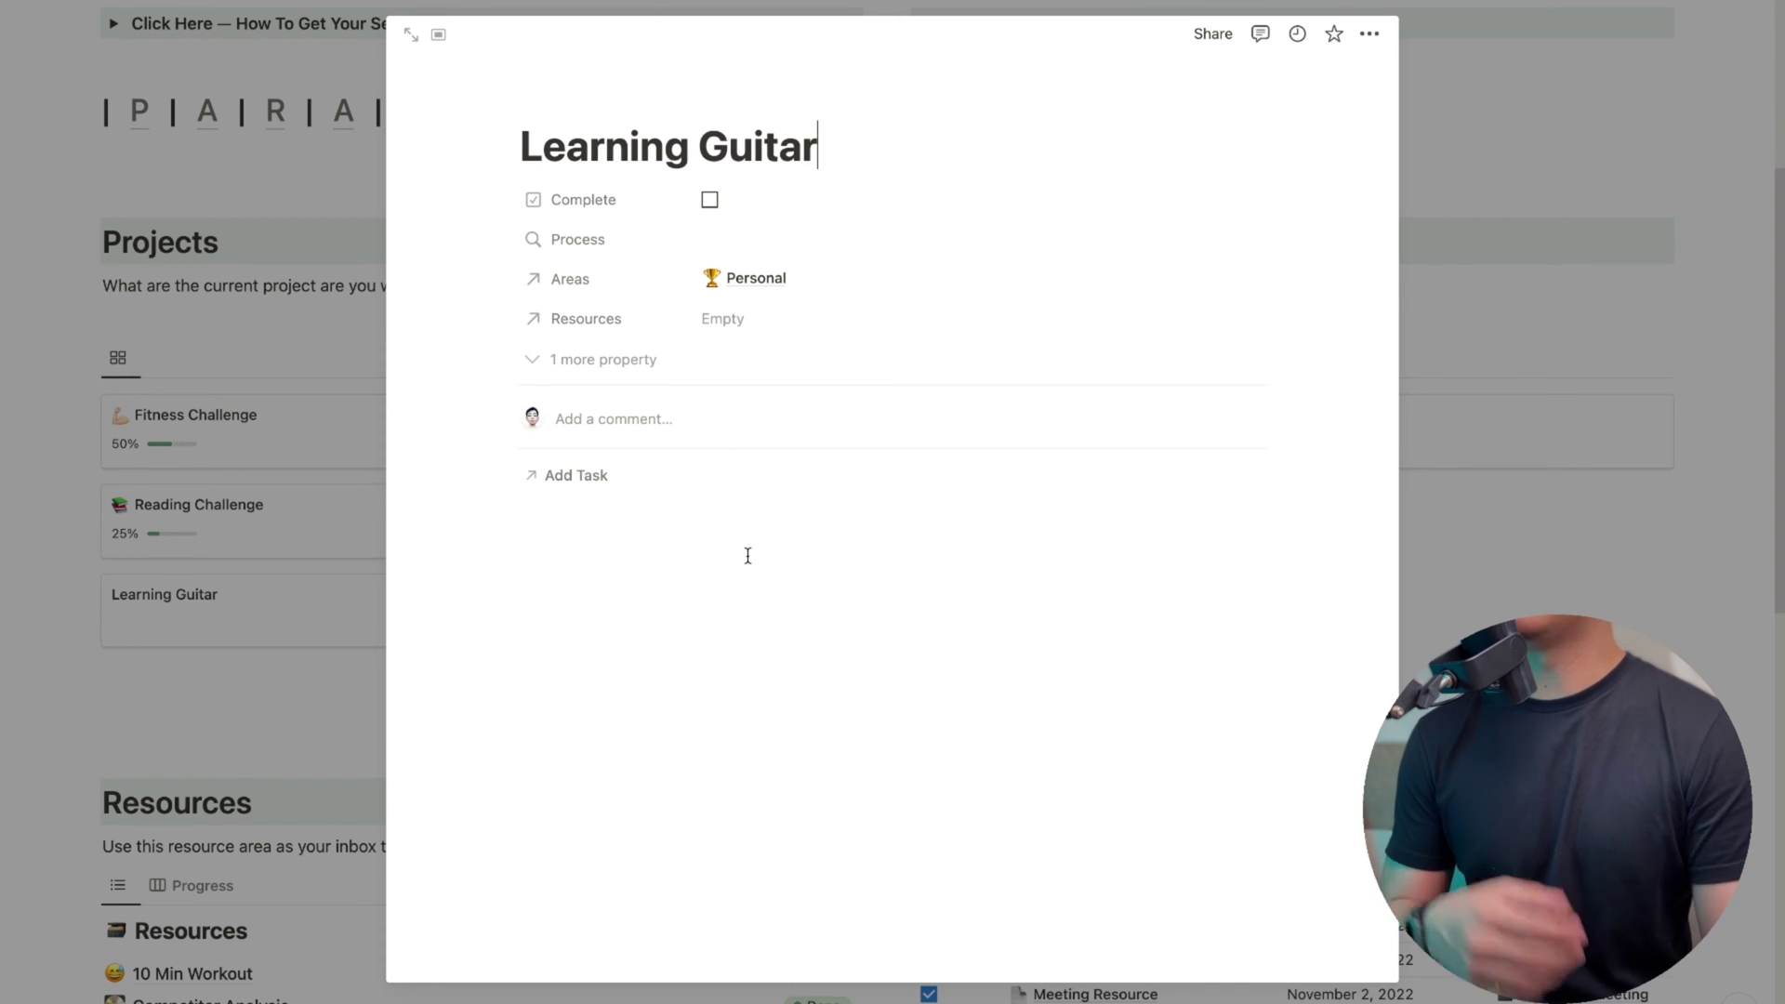
mouse_move(522, 143)
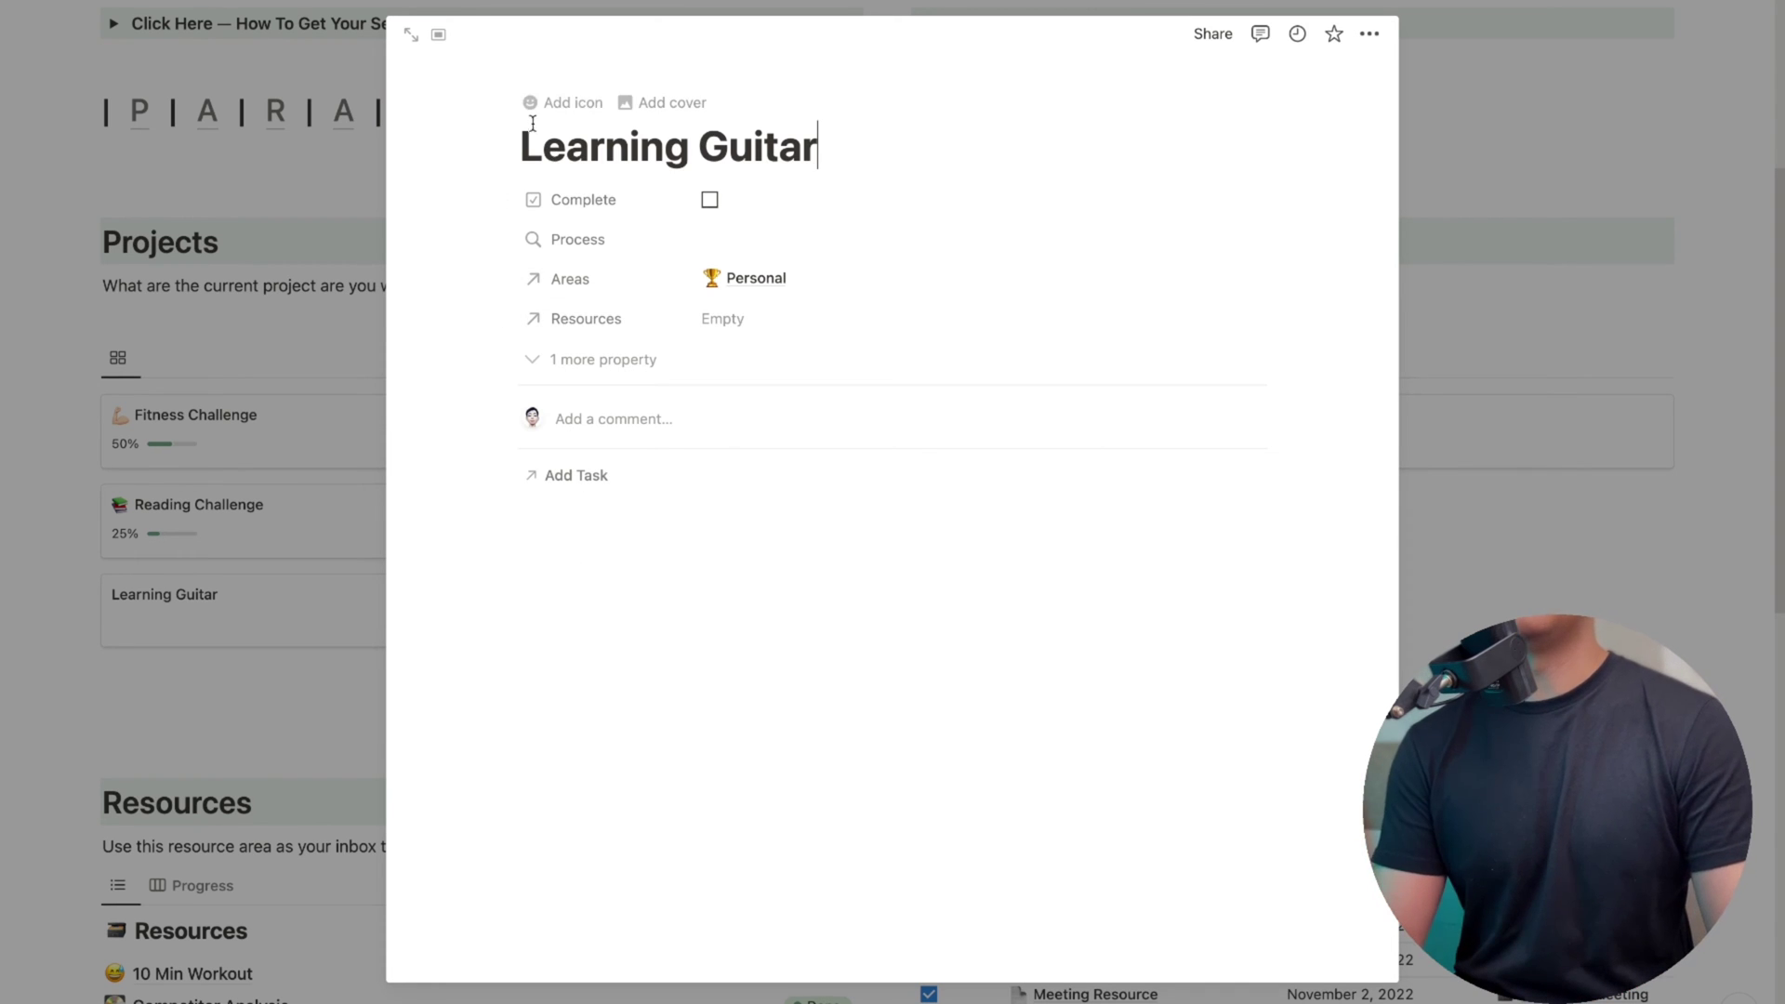
left_click(563, 105)
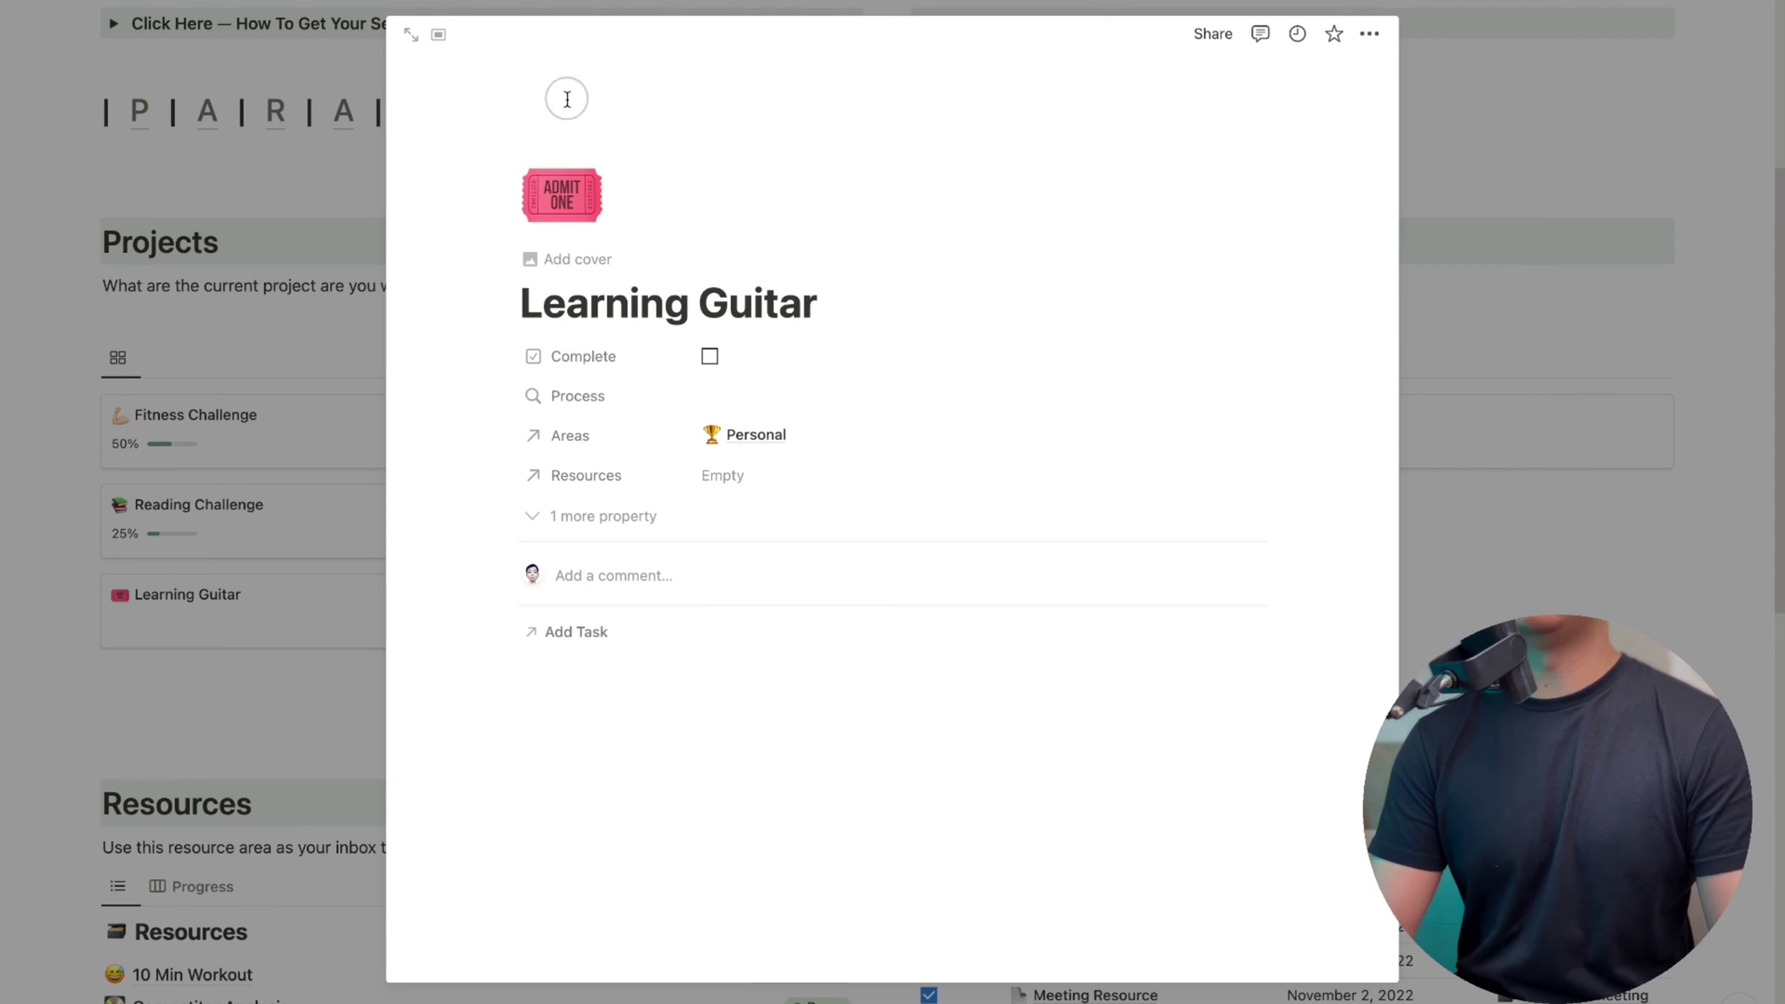
left_click(574, 189)
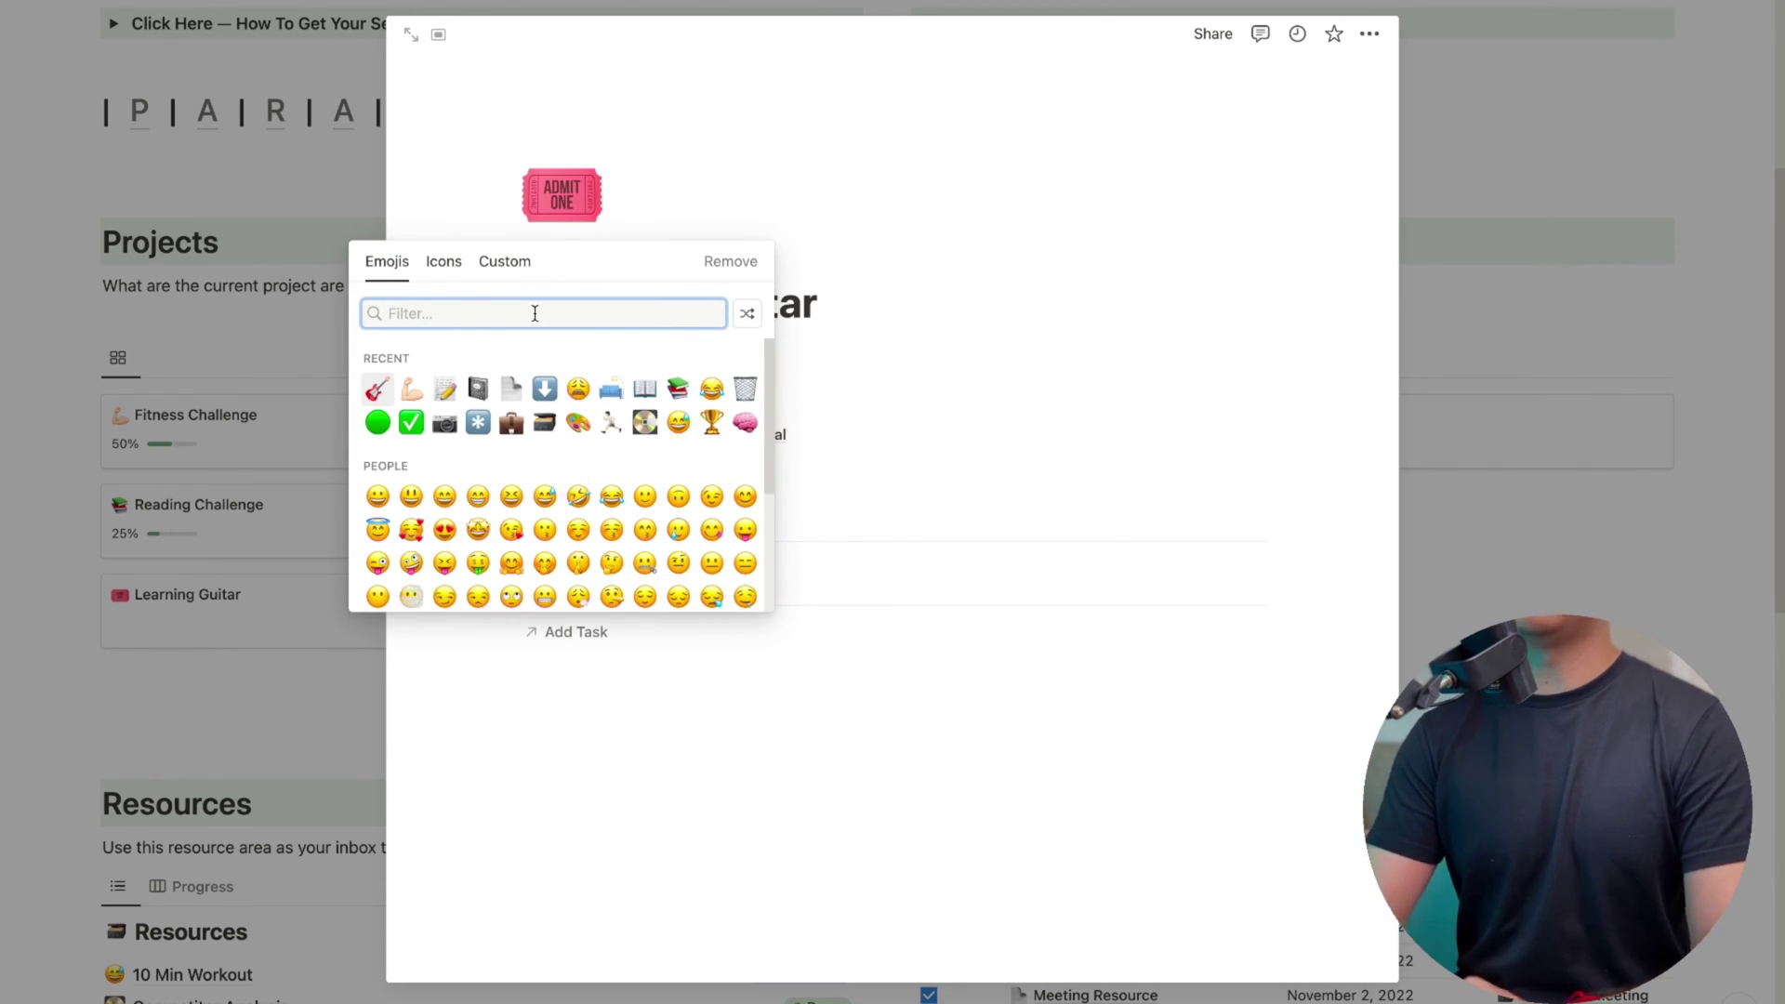
type("guitar")
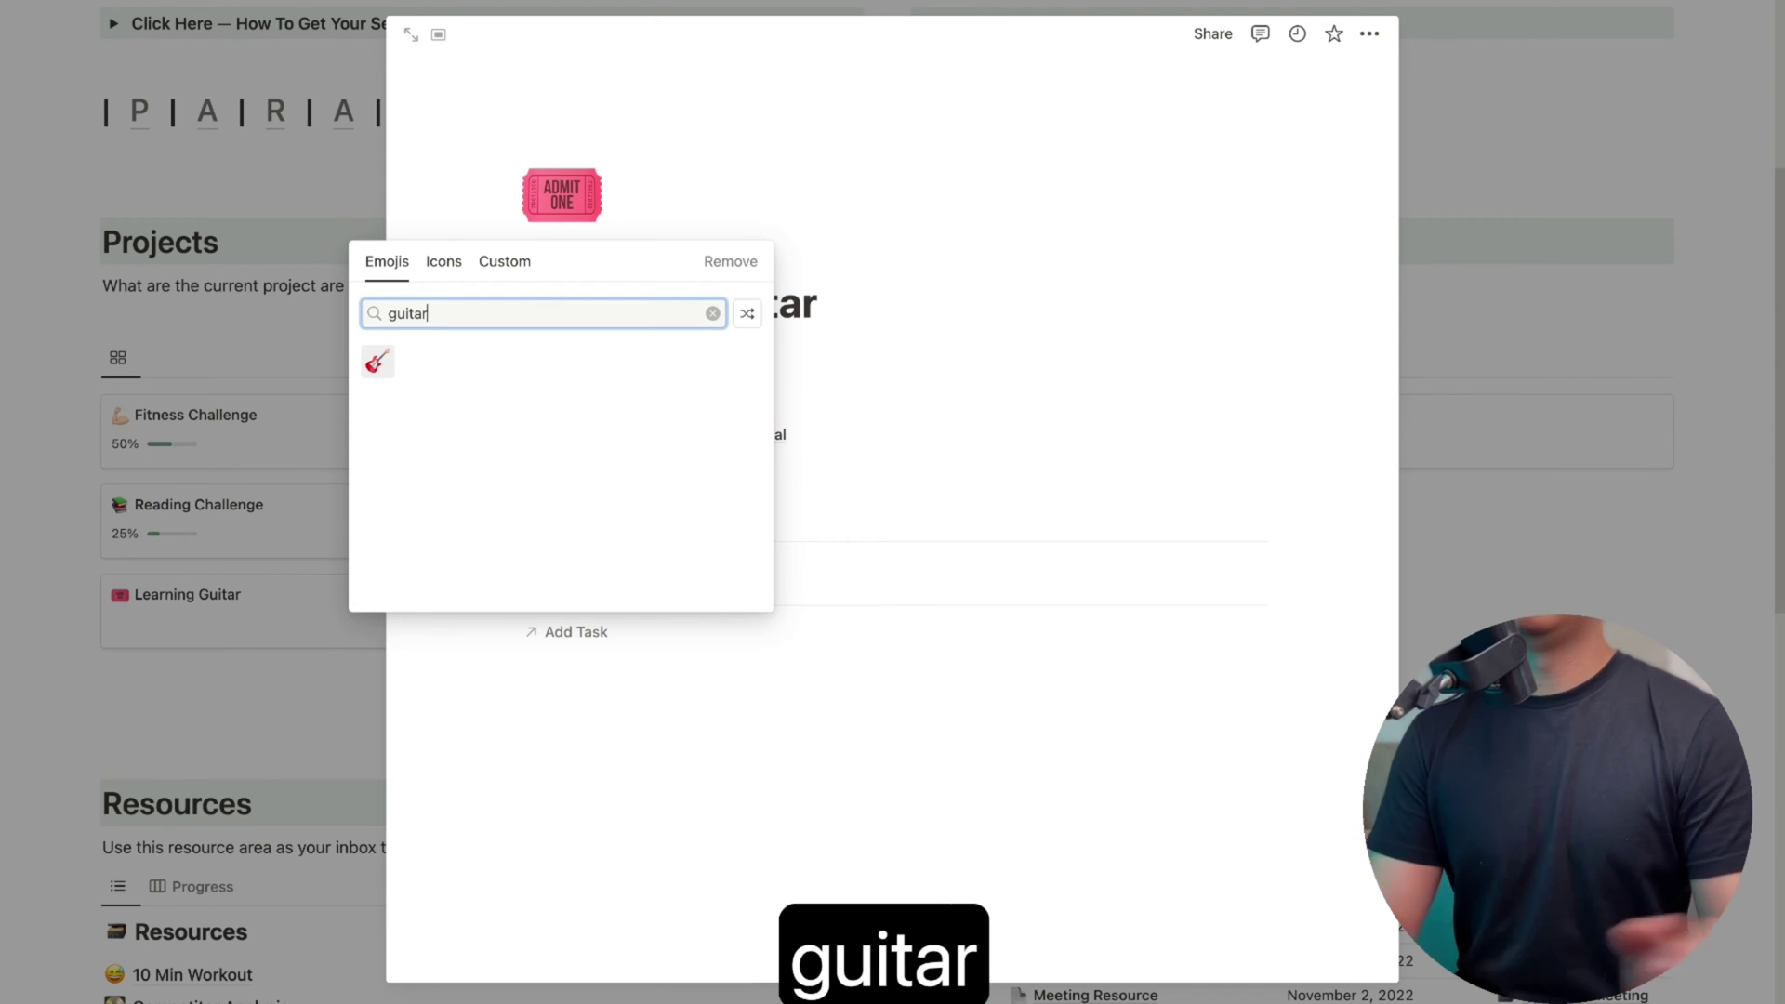
key("BackSpace")
key("BackSpace")
key("BackSpace")
key("BackSpace")
key("BackSpace")
key("BackSpace")
type("music")
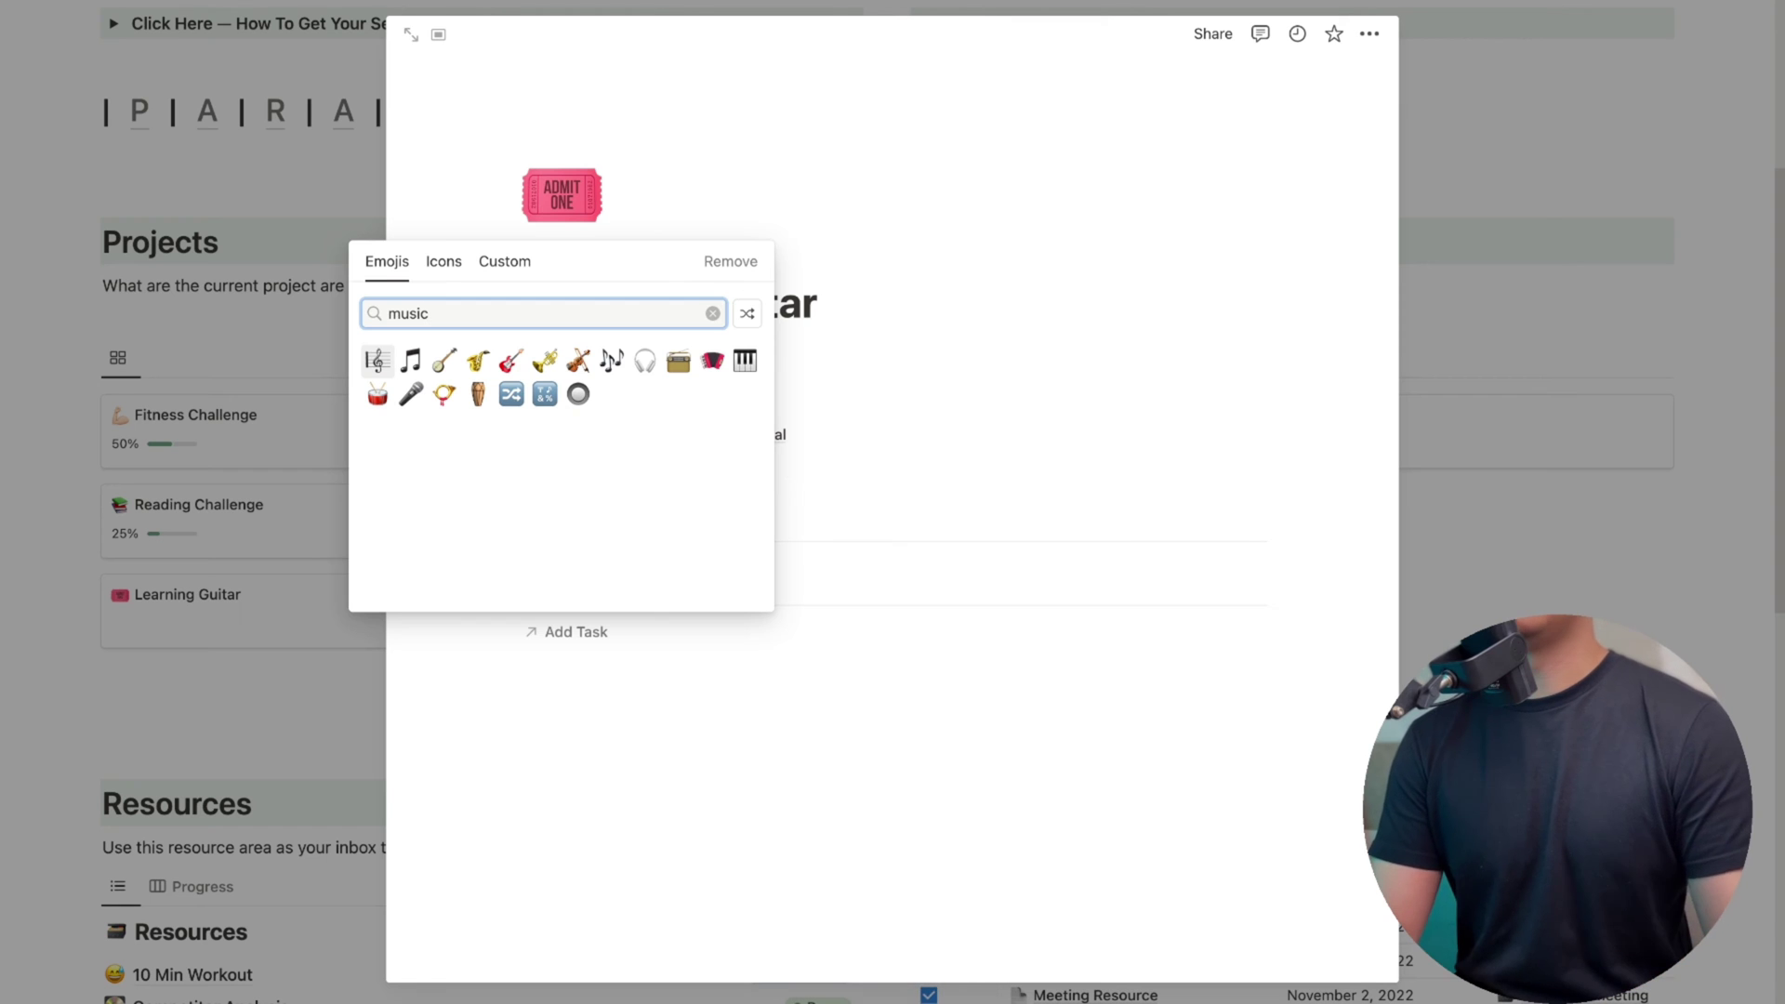
left_click(510, 364)
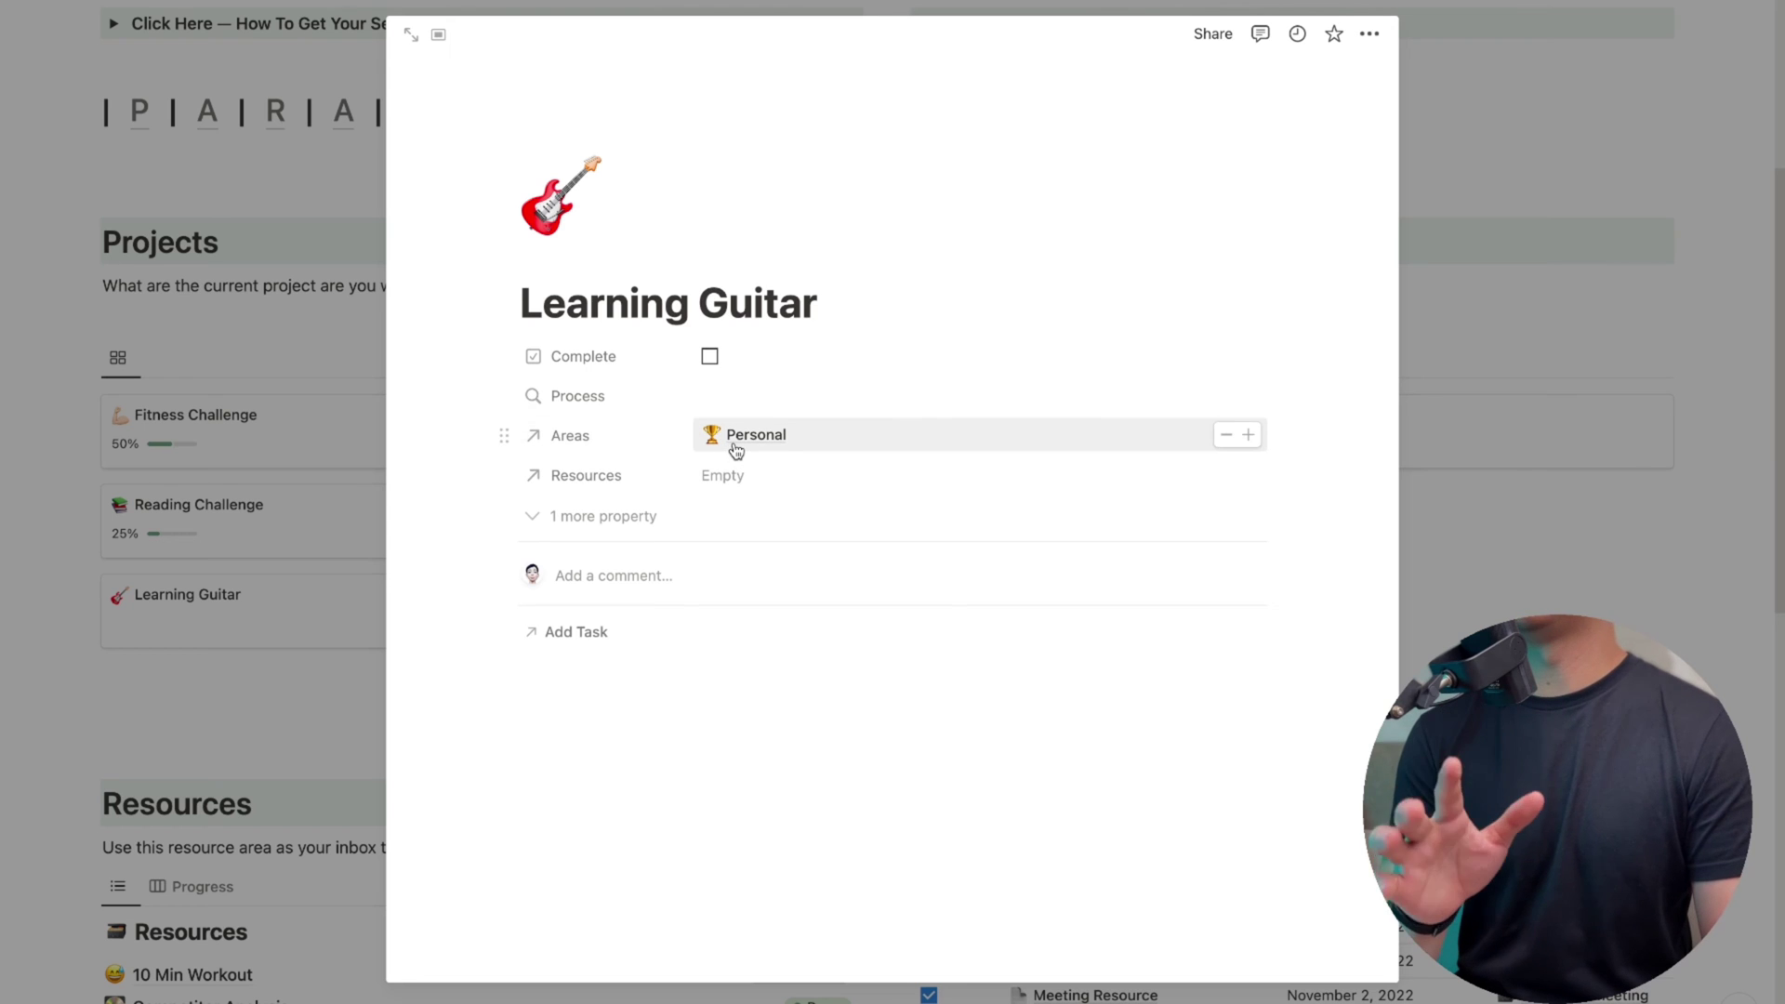
Check the Personal area's Projects relation for Learning Guitar, and return to the dashboard
left_click(1453, 502)
left_click(1116, 445)
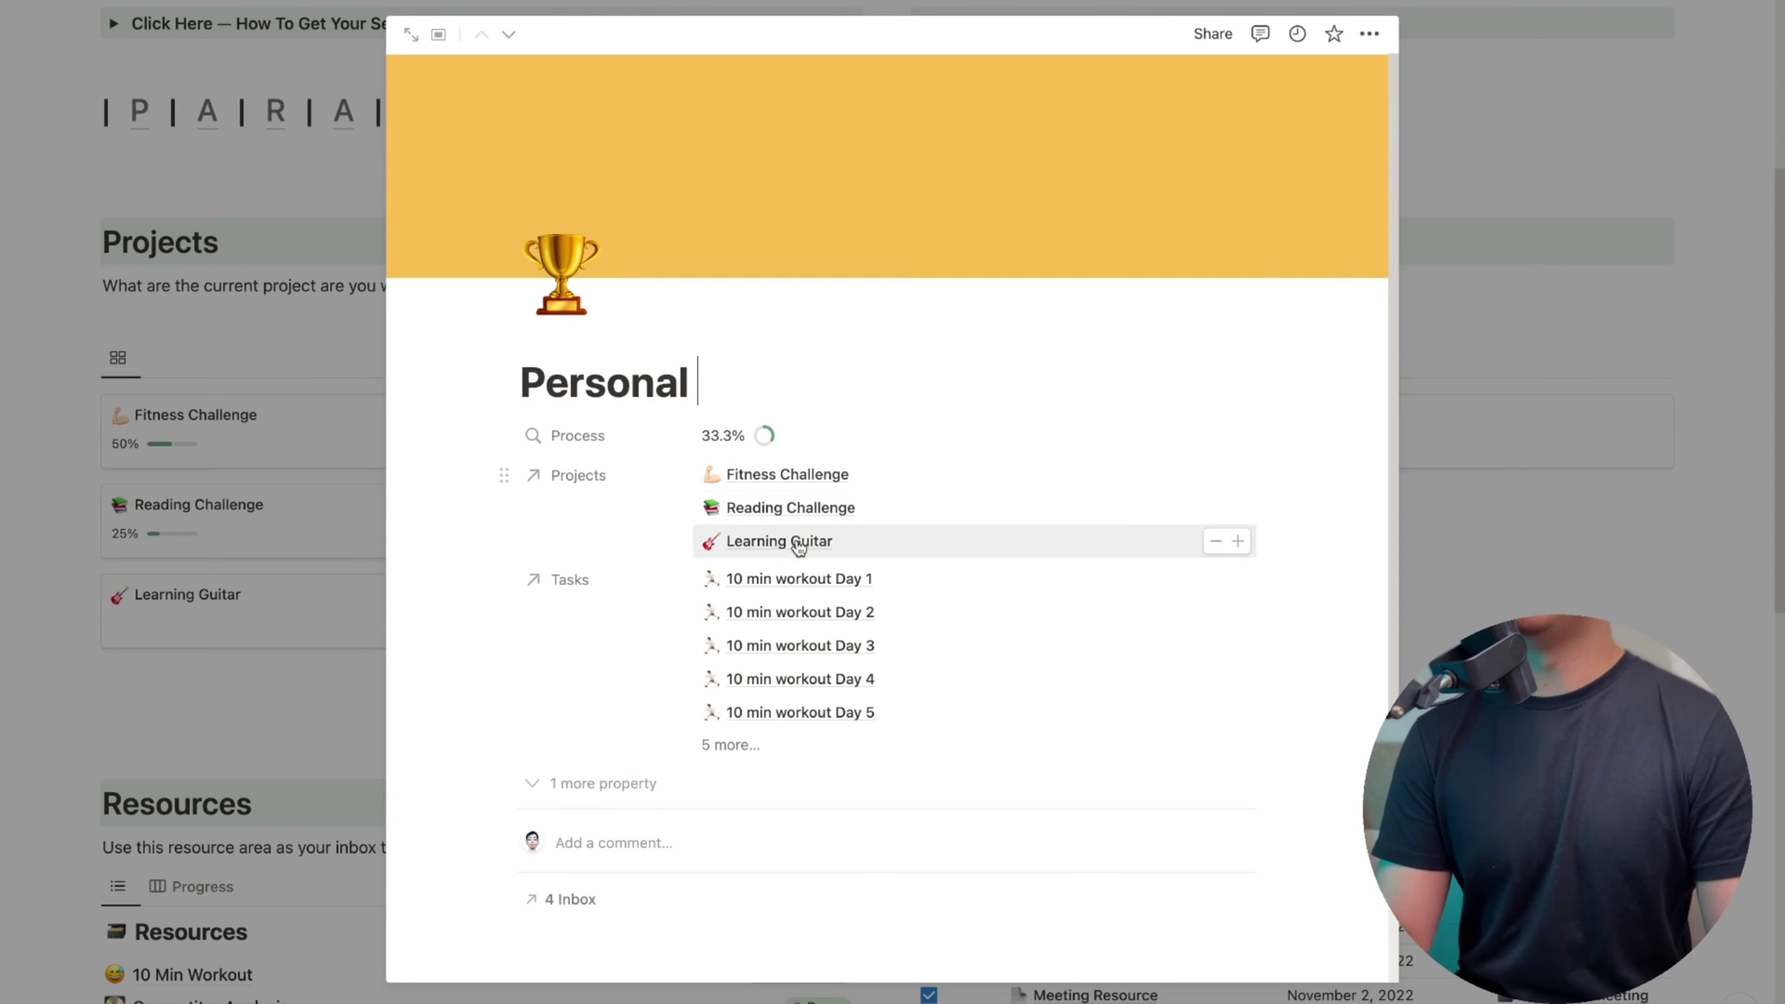
left_click(281, 706)
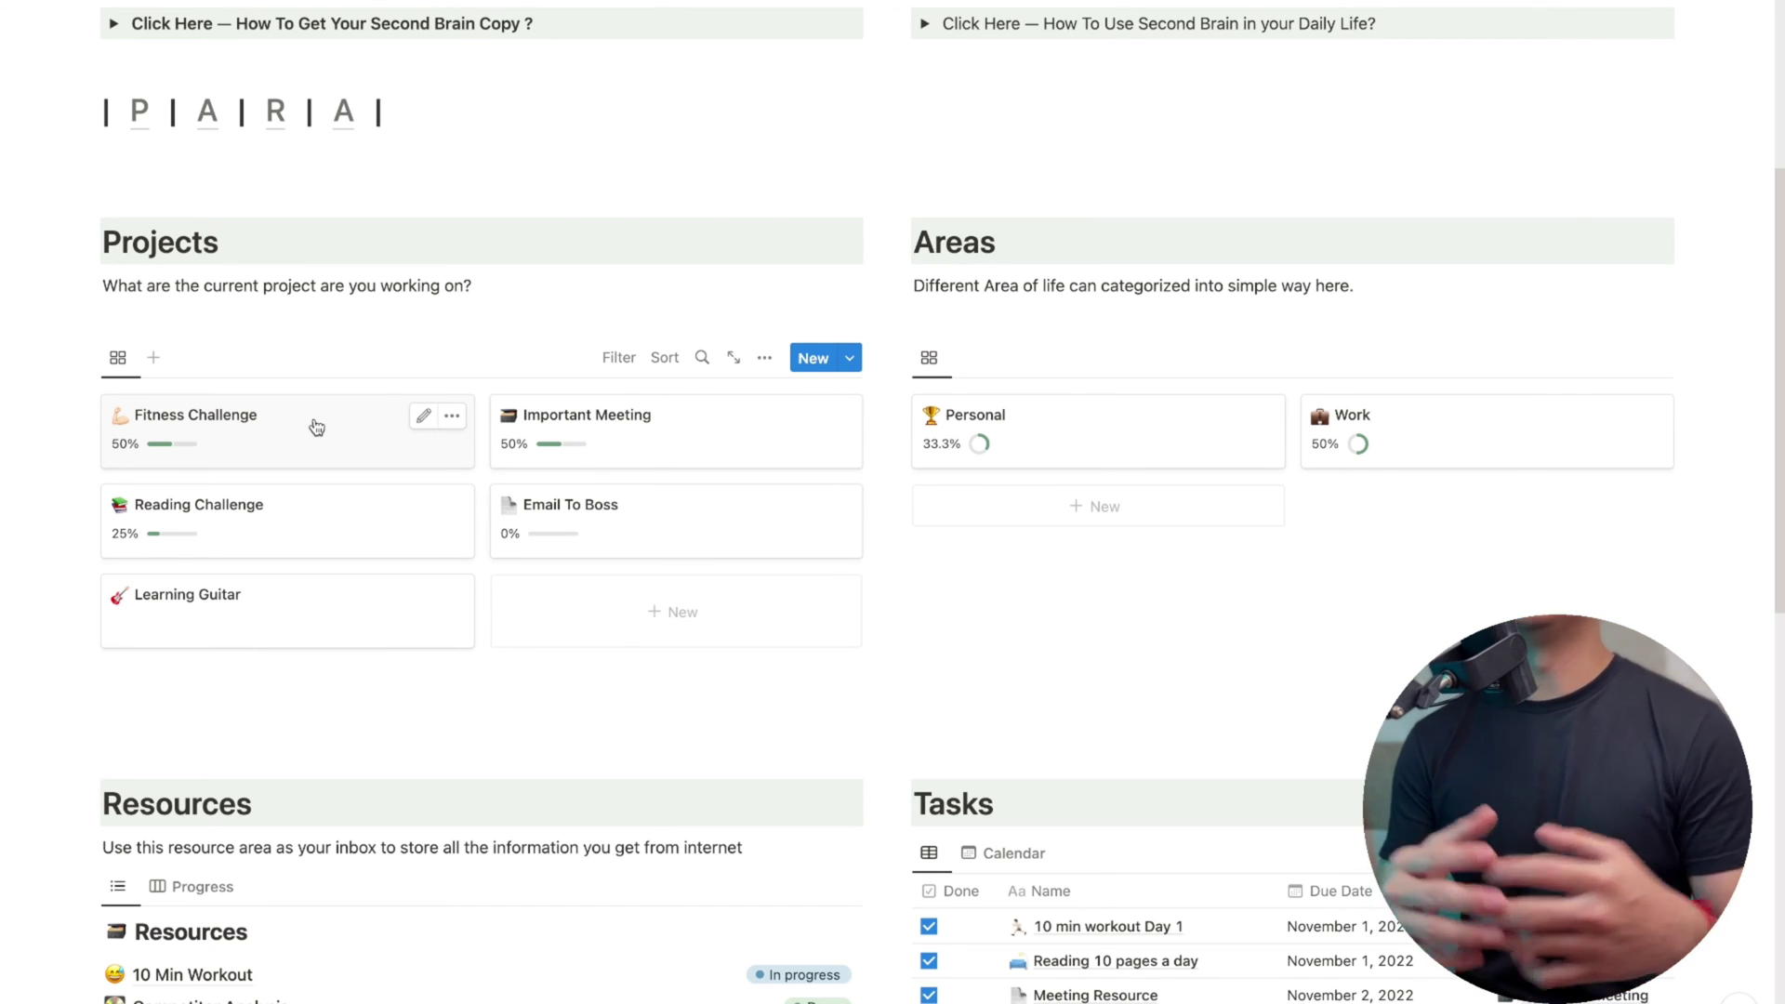
Search YouTube in Brave Browser for "learning guitar basic" and move the browser window higher on the desktop
scroll(450, 642, "down", 4)
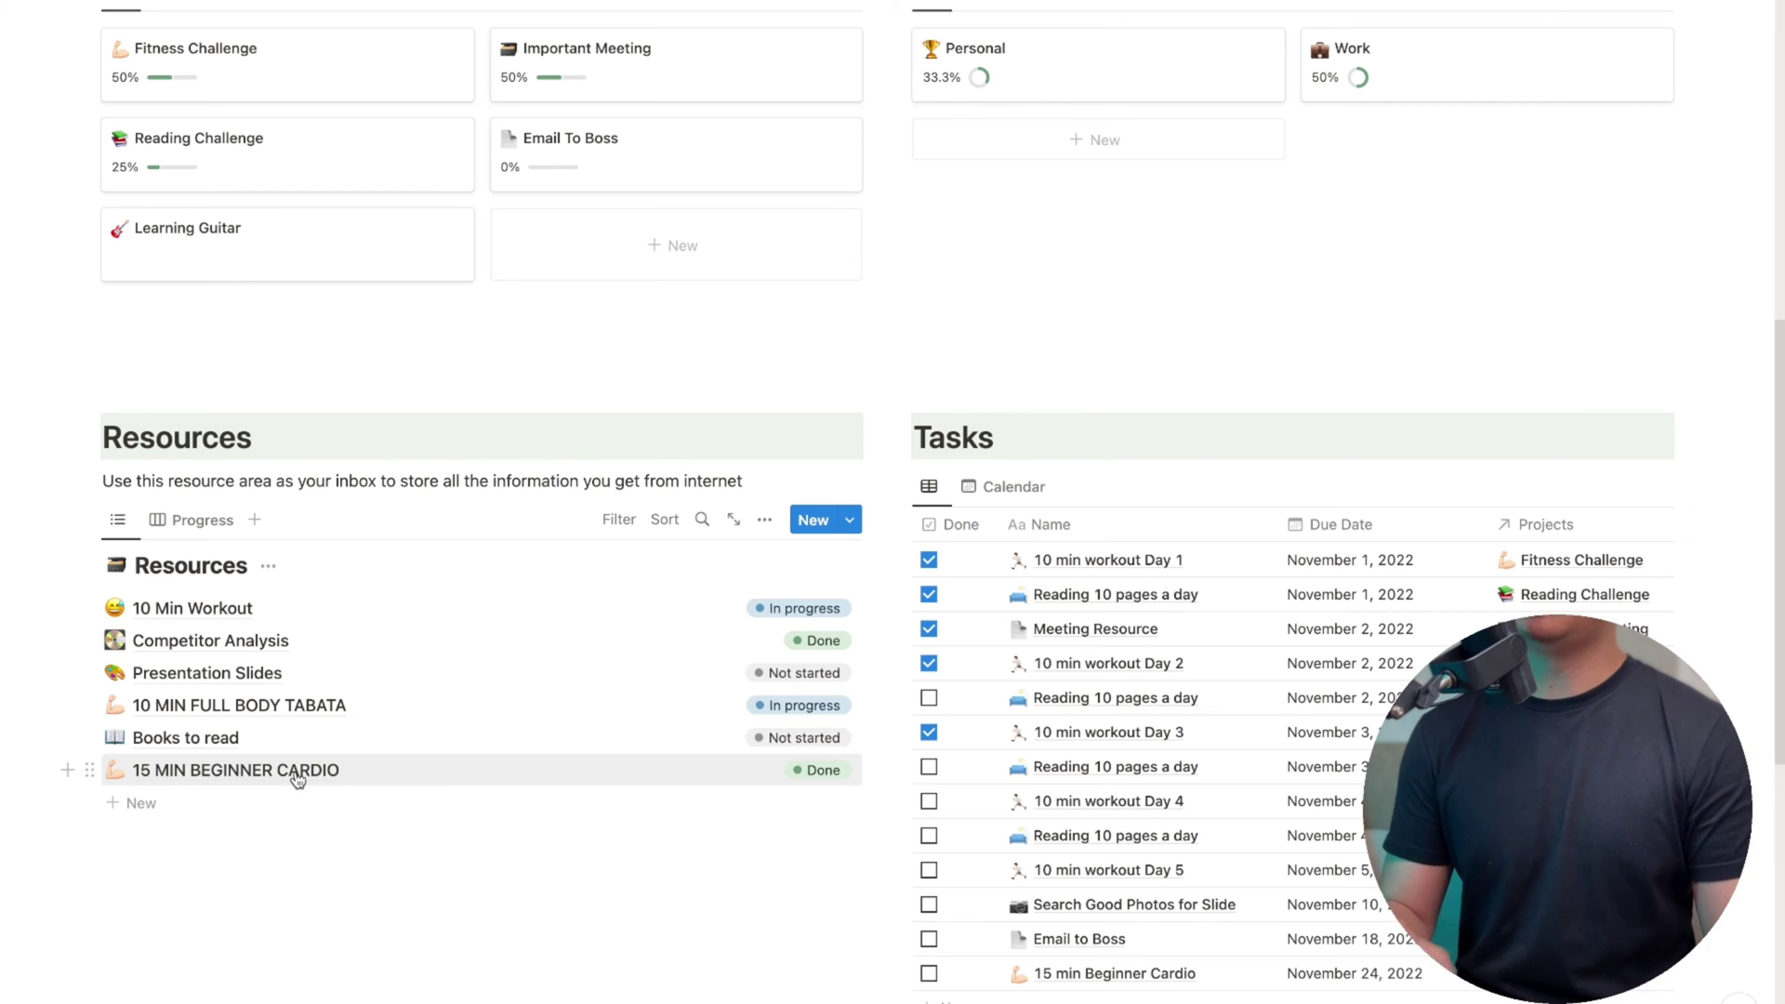
key("super+space")
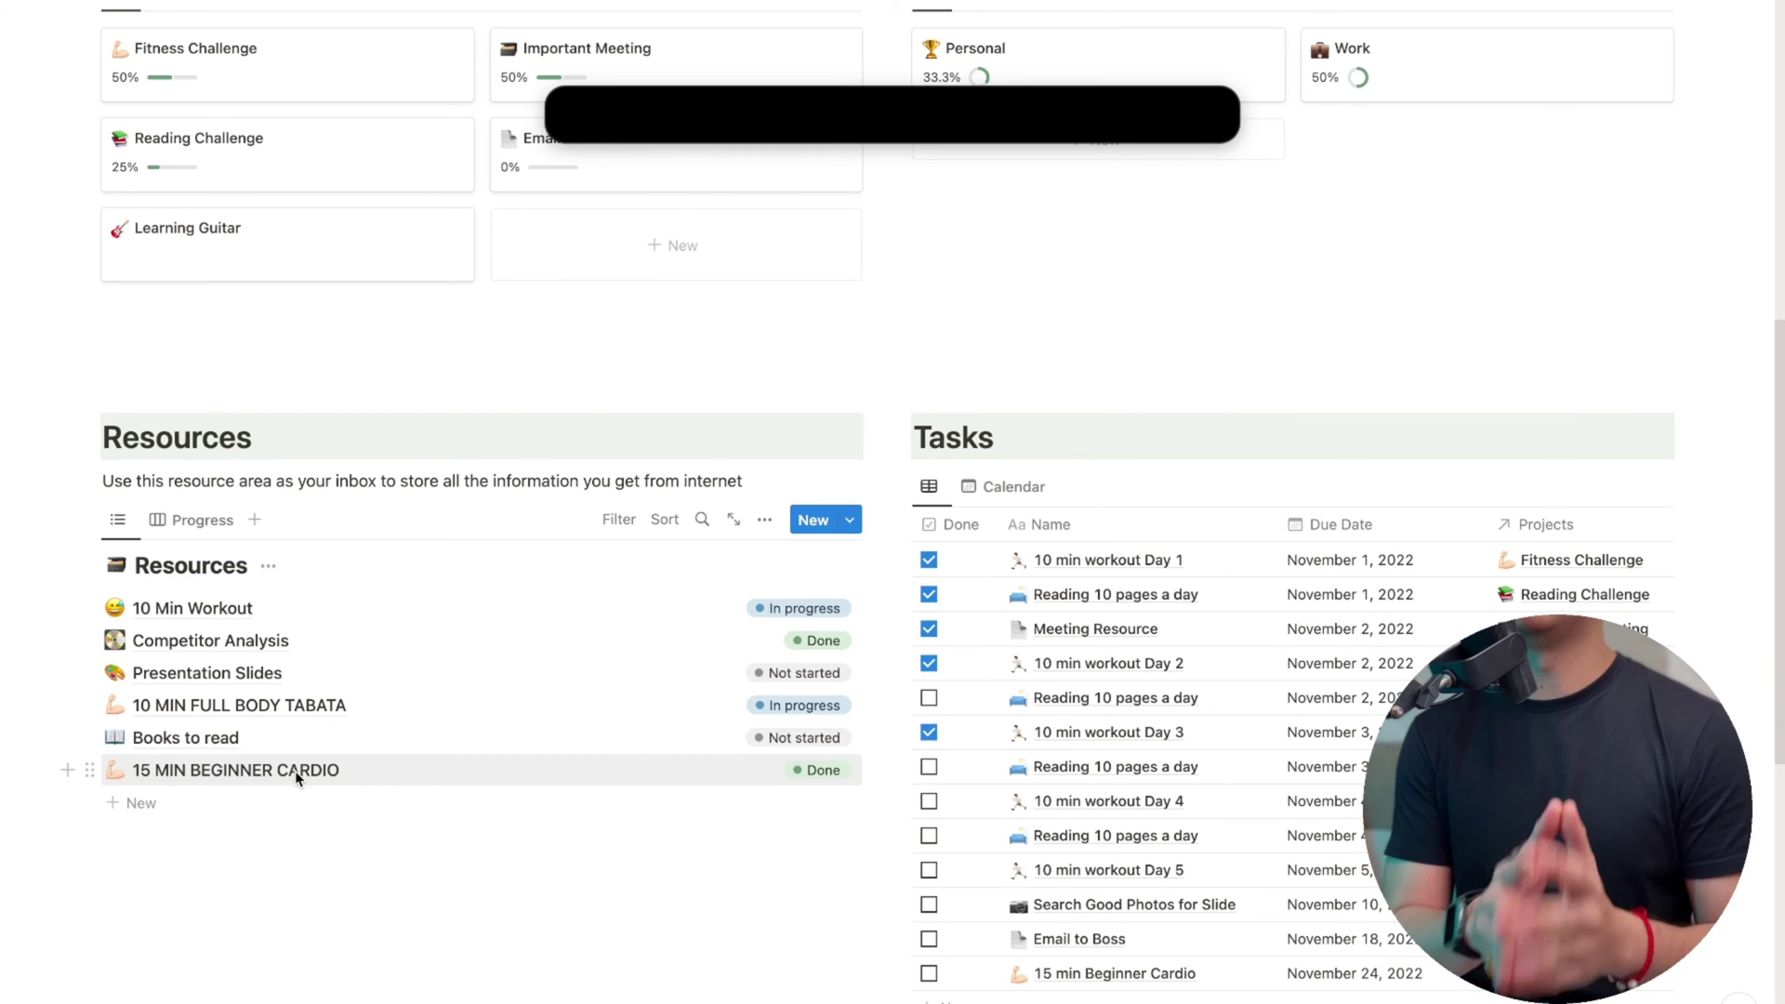
type("yt")
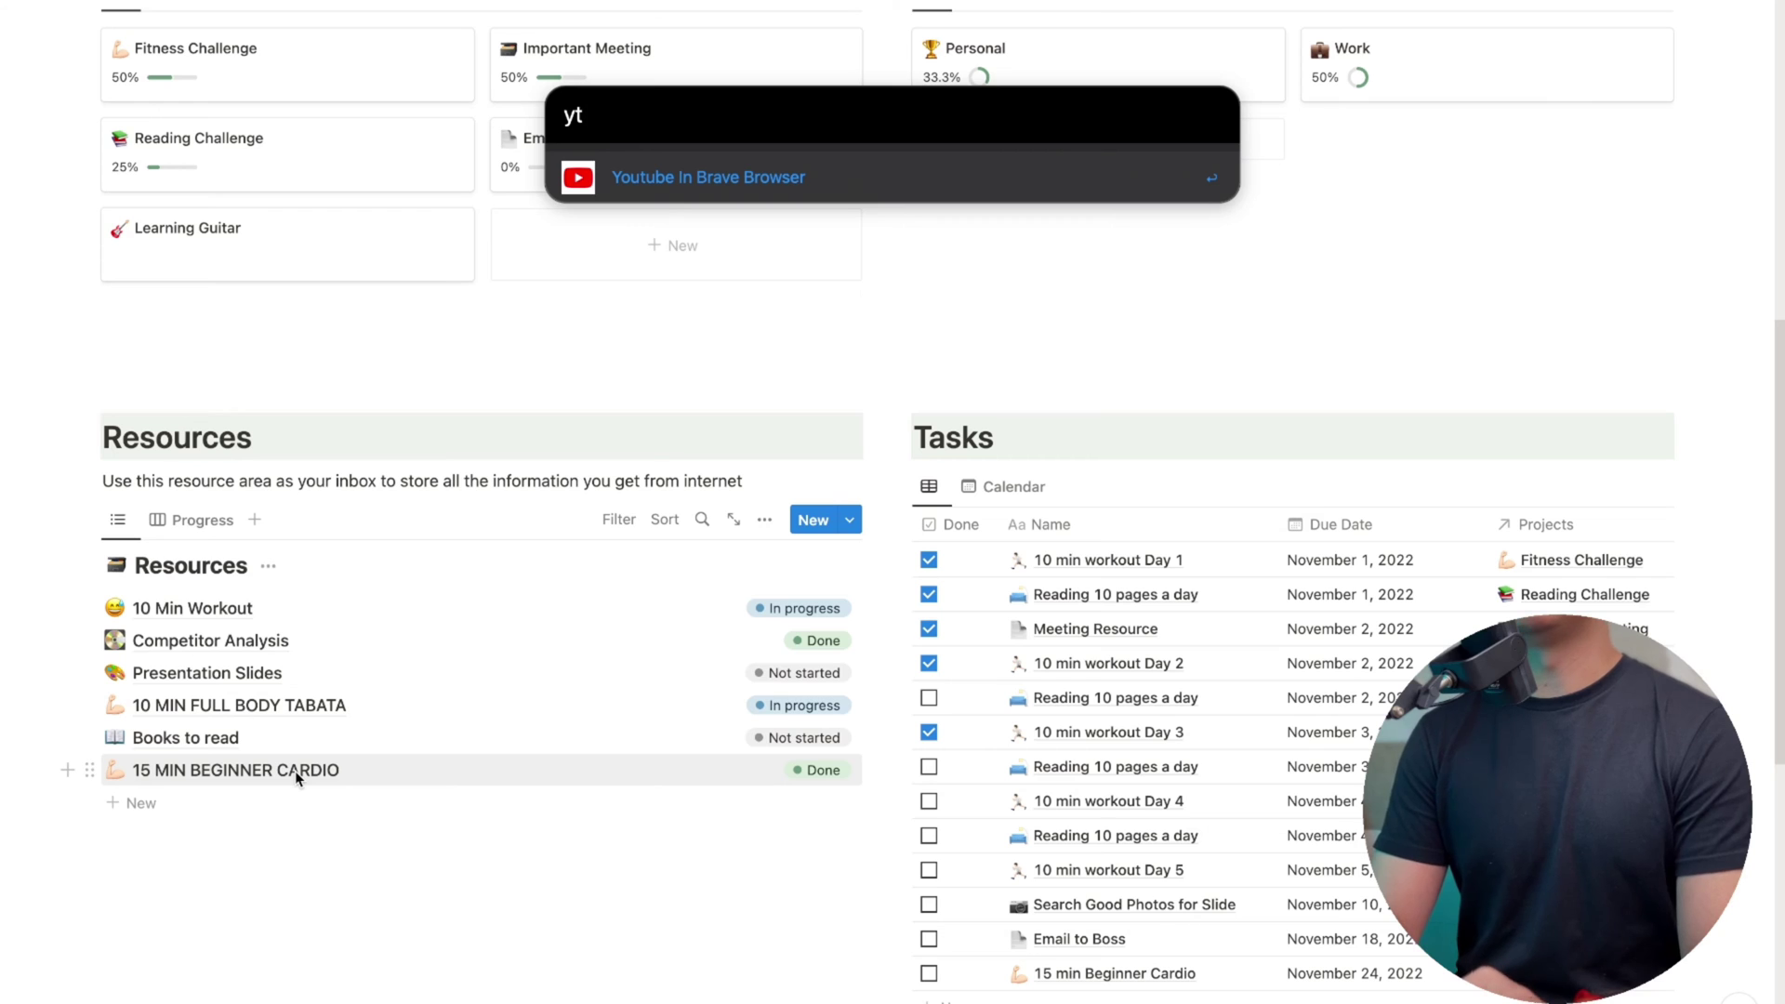
type(" learni")
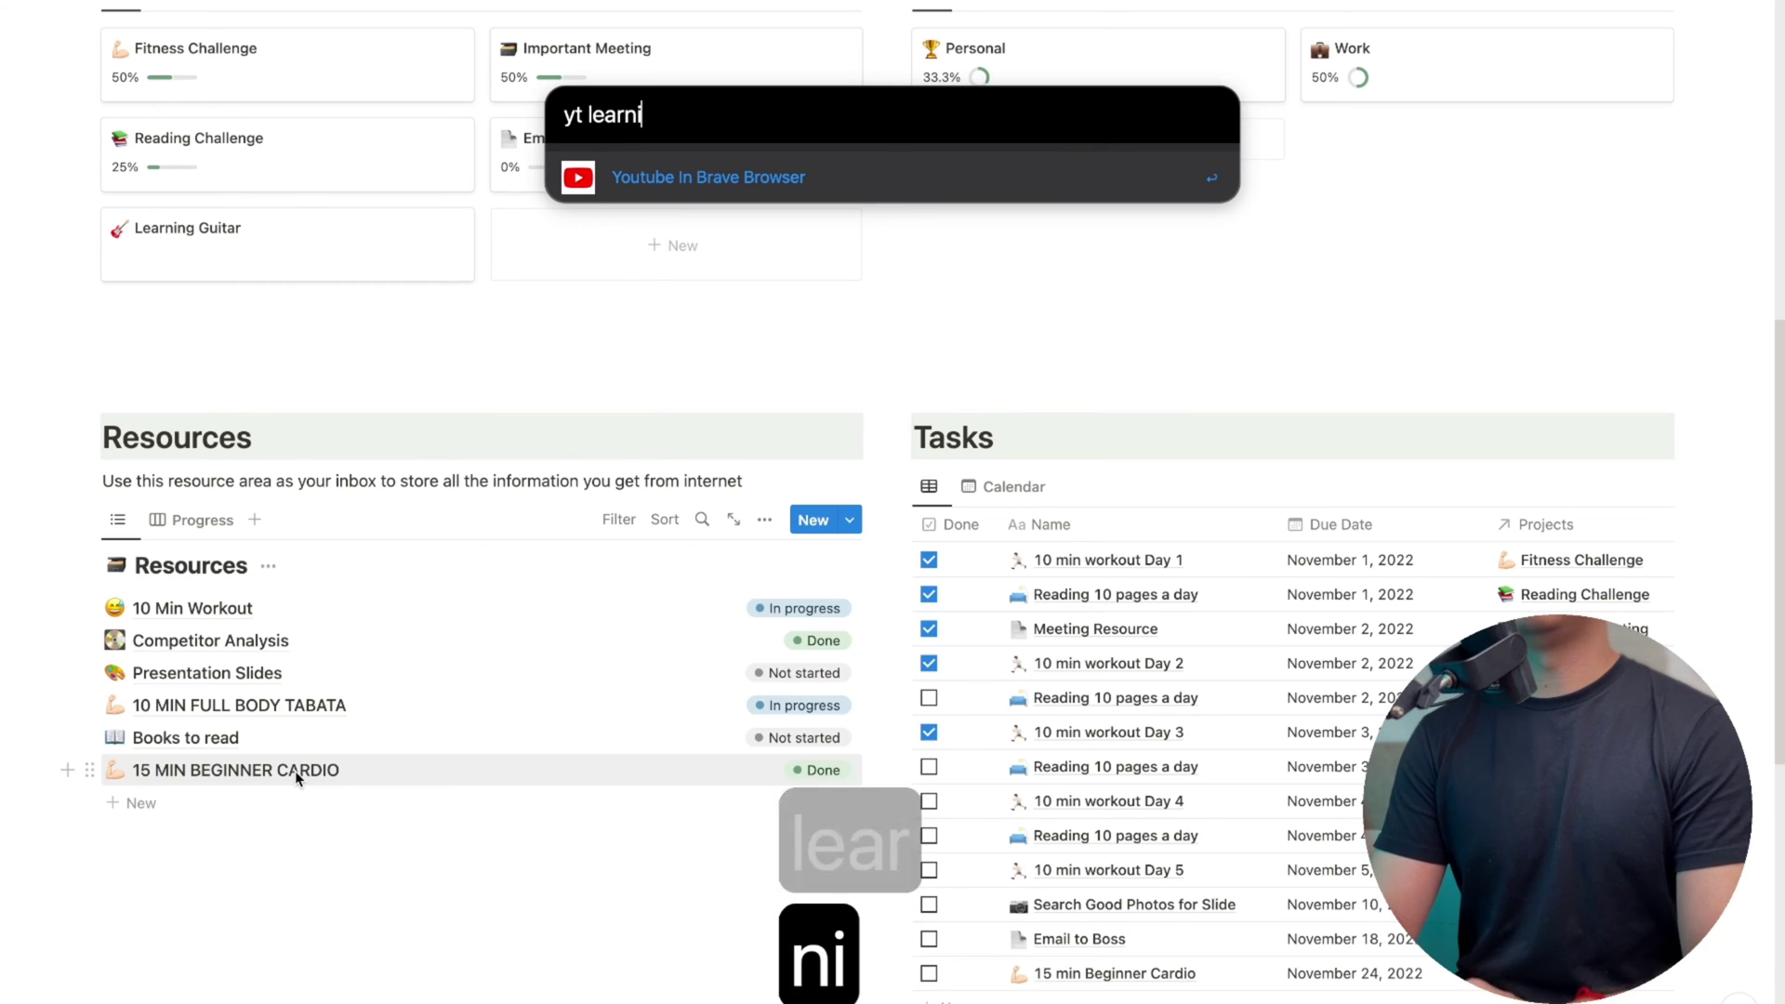
type("ng guitar dai")
key("BackSpace")
key("BackSpace")
key("BackSpace")
type("basic")
key("Return")
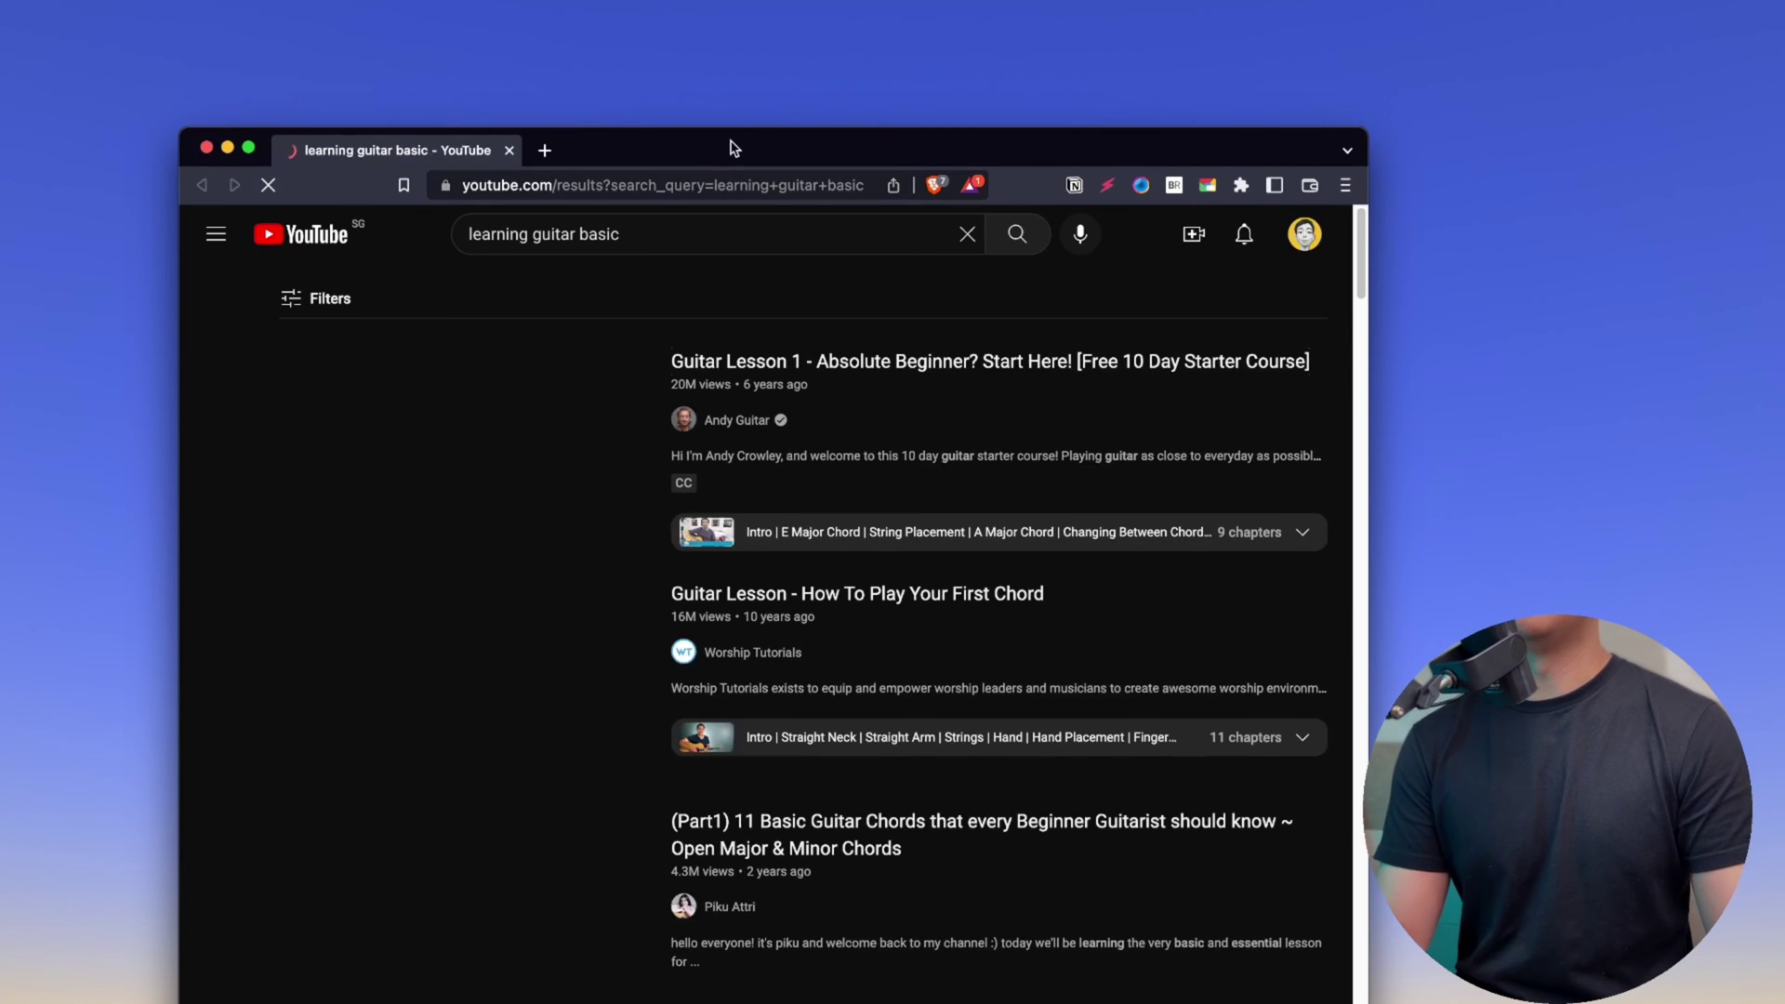
left_click_drag(729, 149, 760, 34)
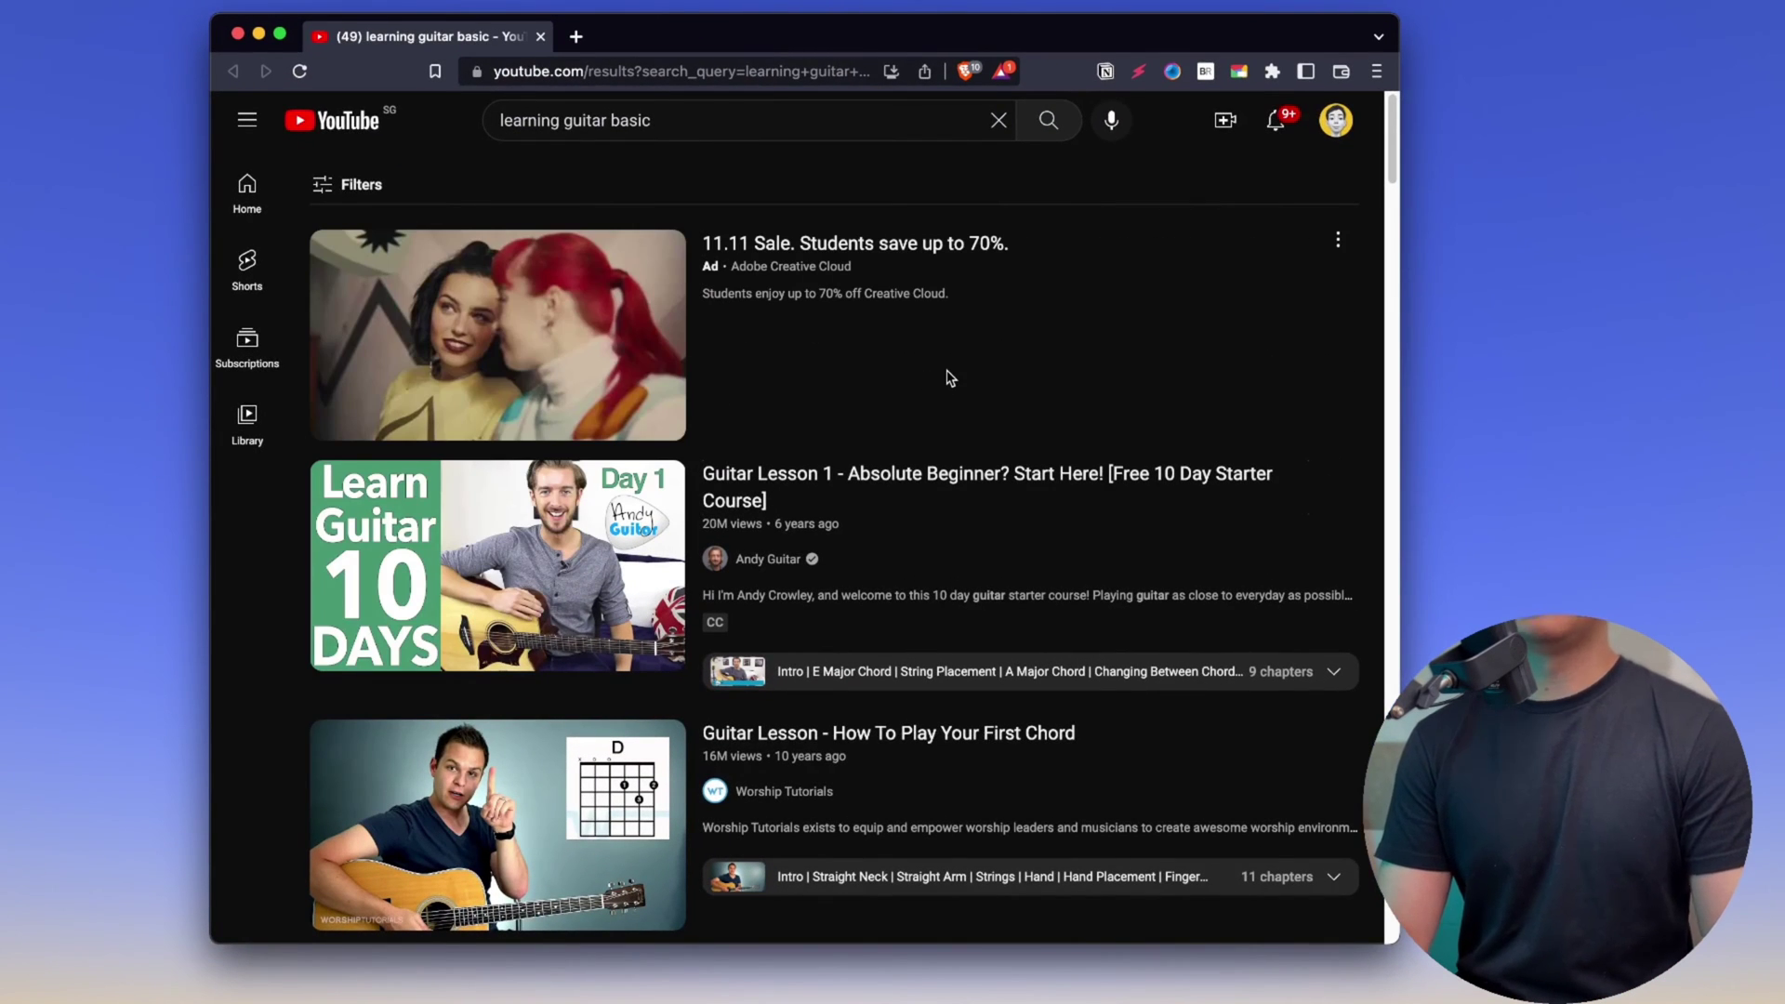
Open the video "Guitar Lesson 1 - Absolute Beginner? Start Here! [Free 10 Day Starter Course]" from the search results
scroll(950, 377, "down", 3)
mouse_move(1158, 309)
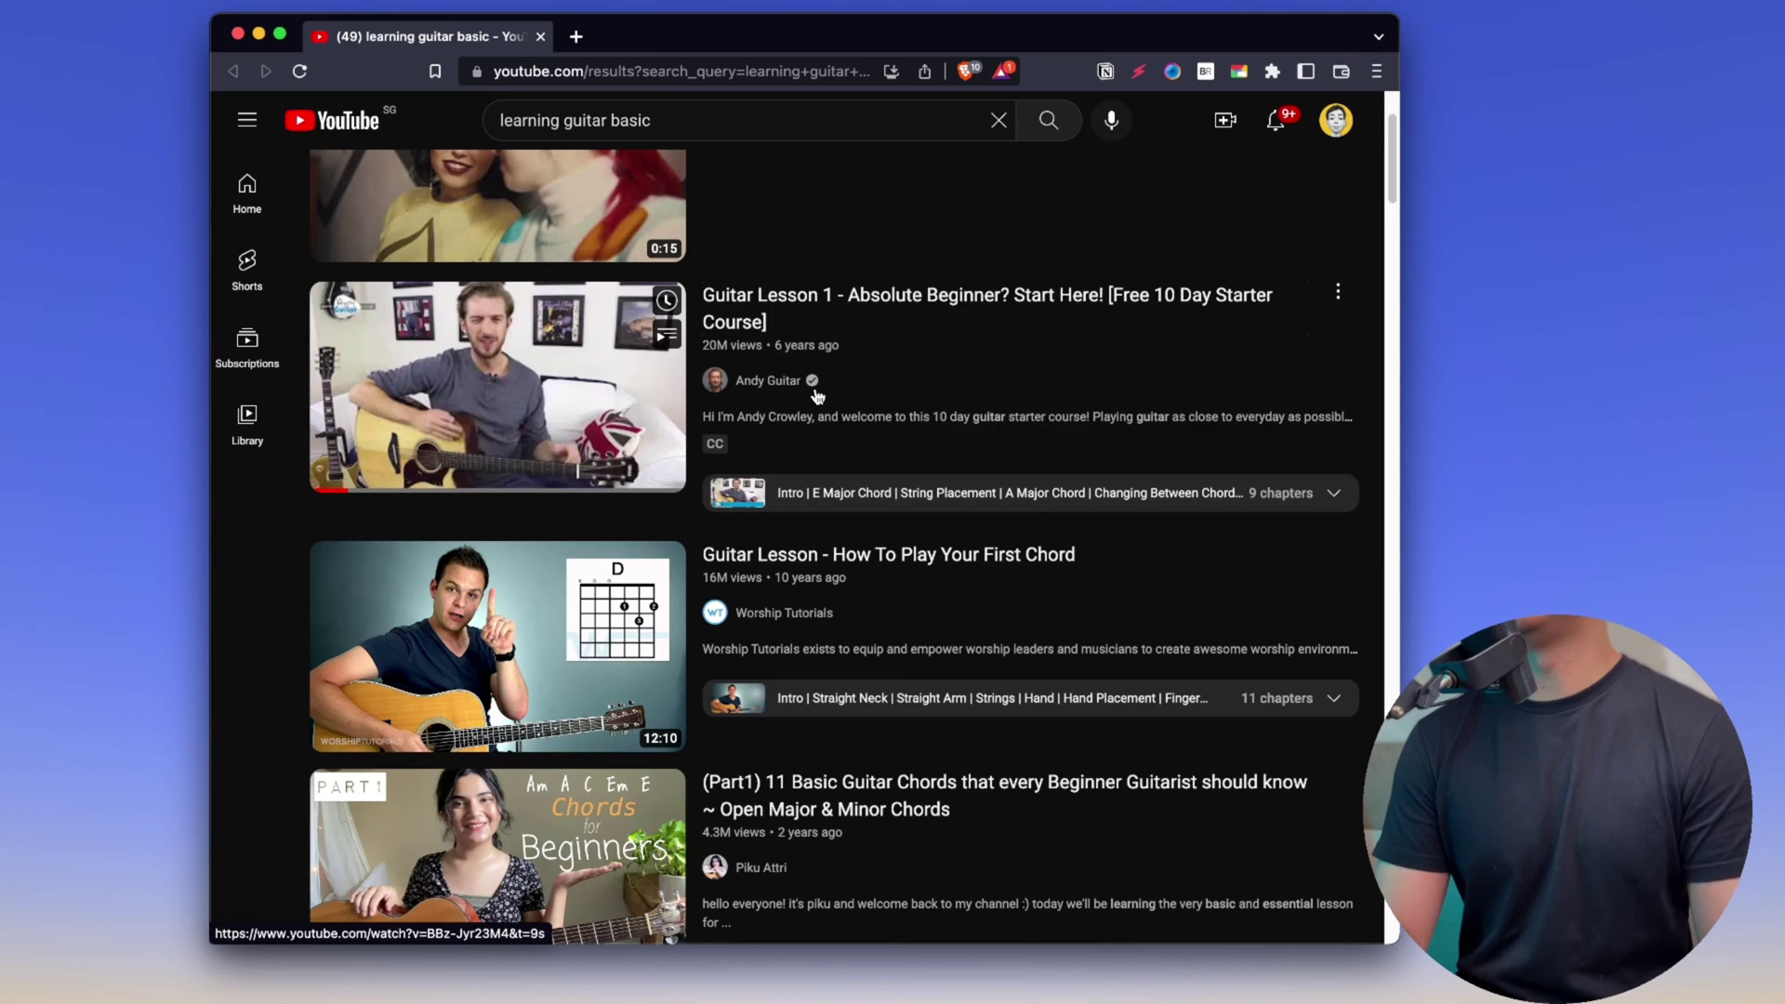
left_click(537, 407)
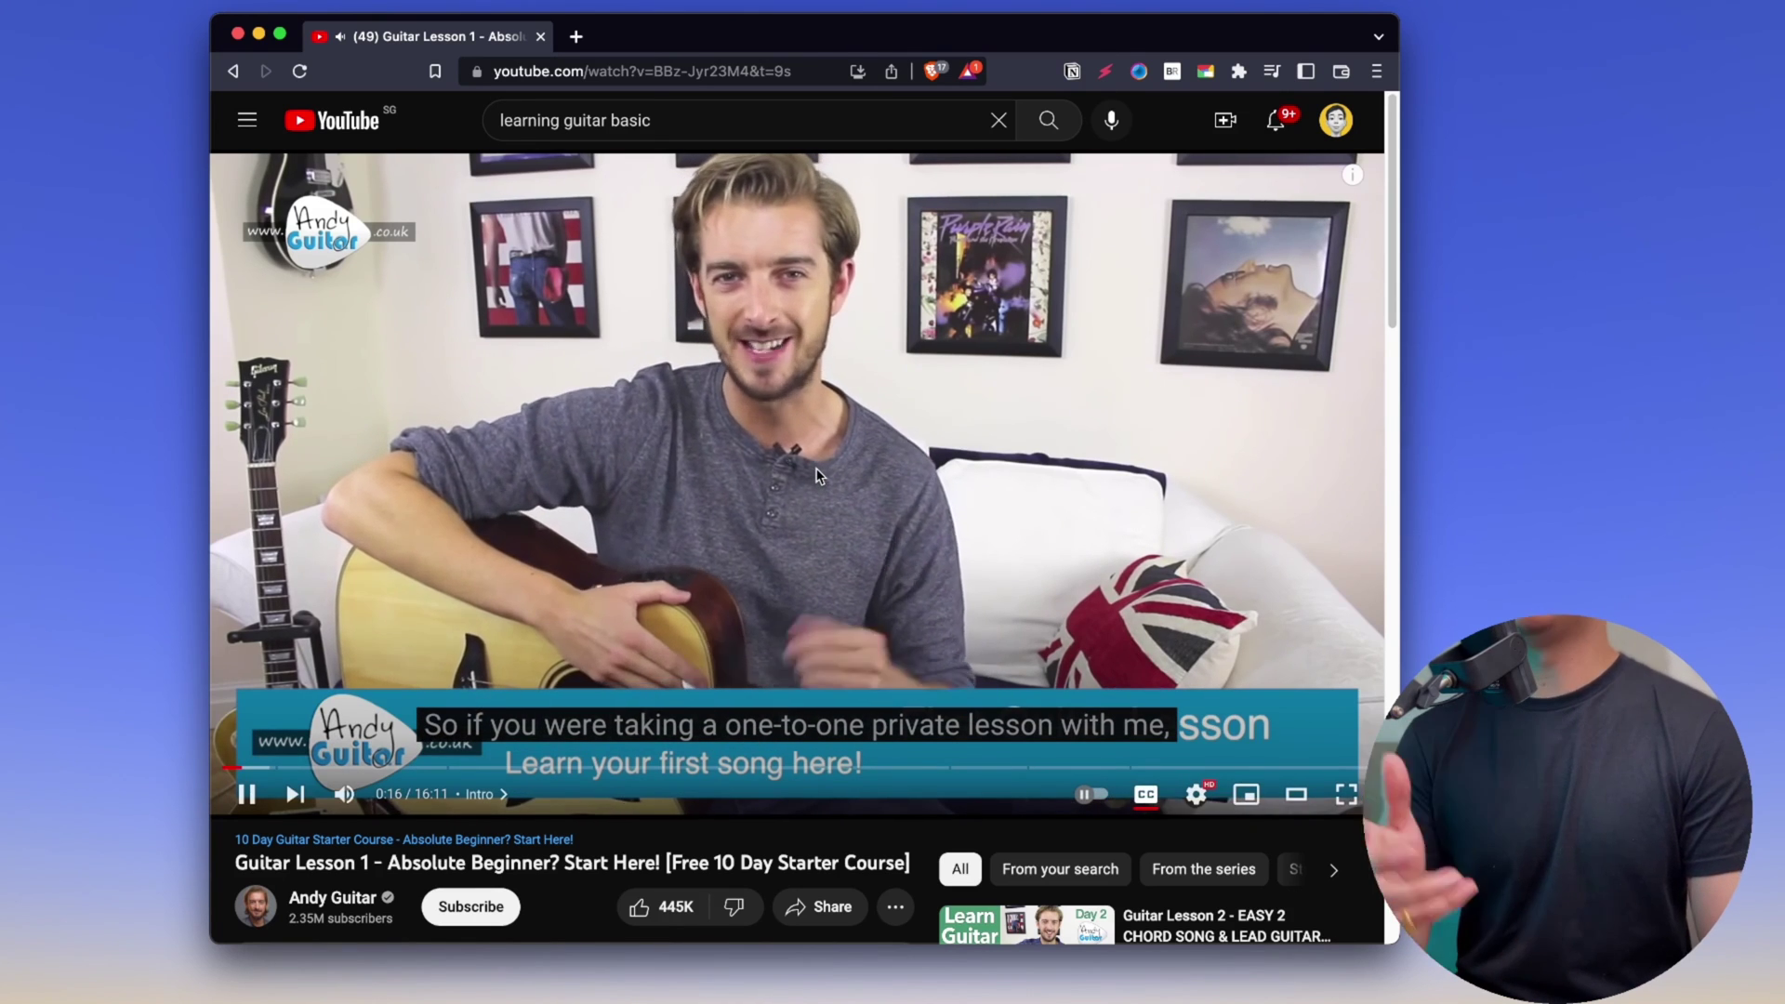
Pause the guitar lesson video and take a brief look at the Notion Web Clipper for this page
left_click(816, 476)
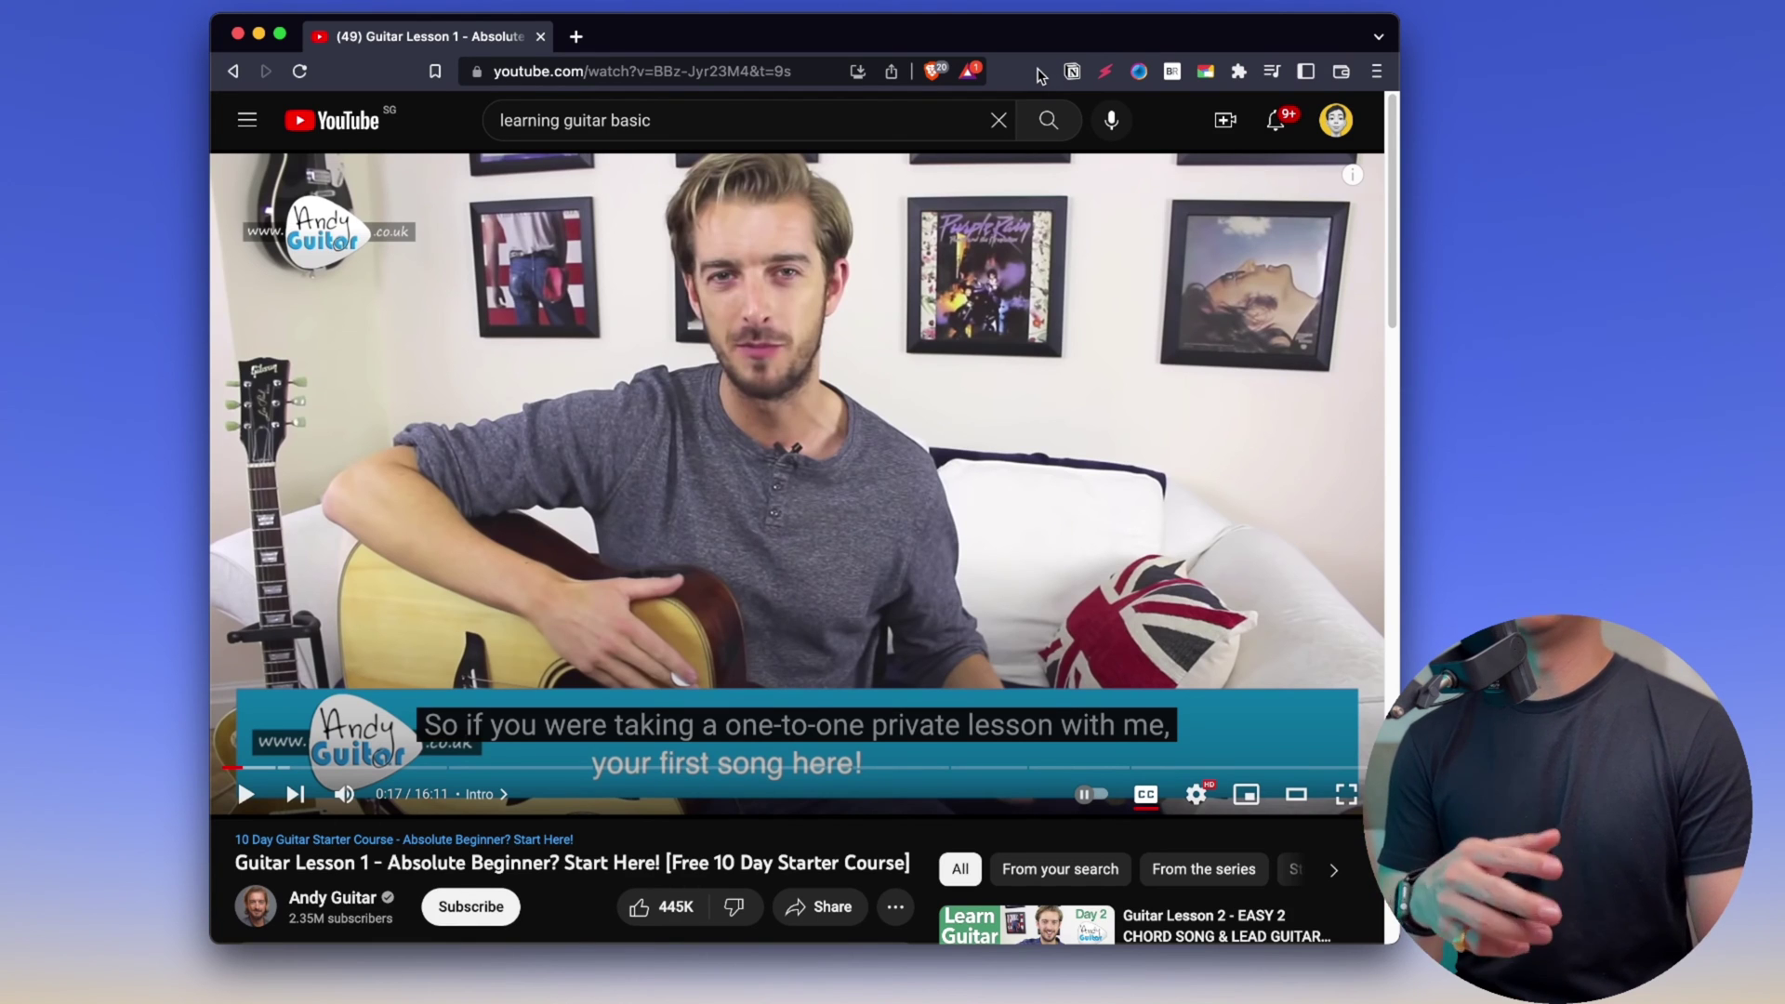
left_click(1071, 73)
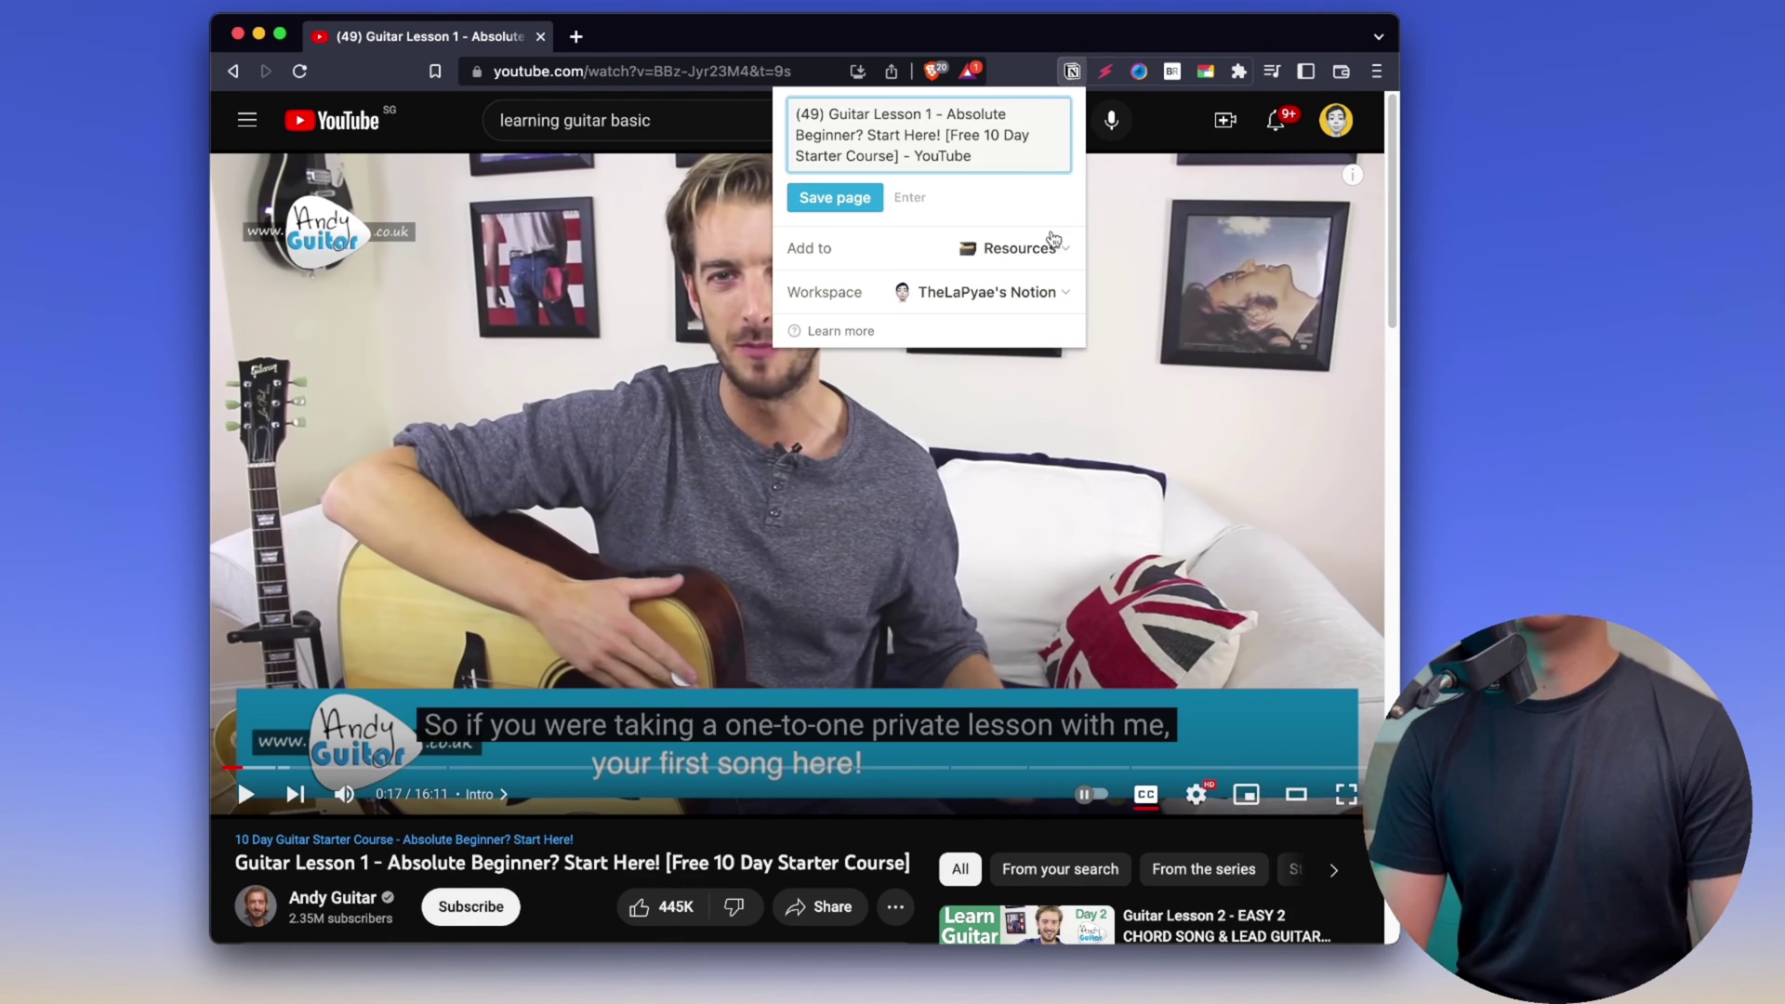
left_click(1041, 79)
Open the browser's extension management page and search the installed extensions for "notion"
left_click(1238, 73)
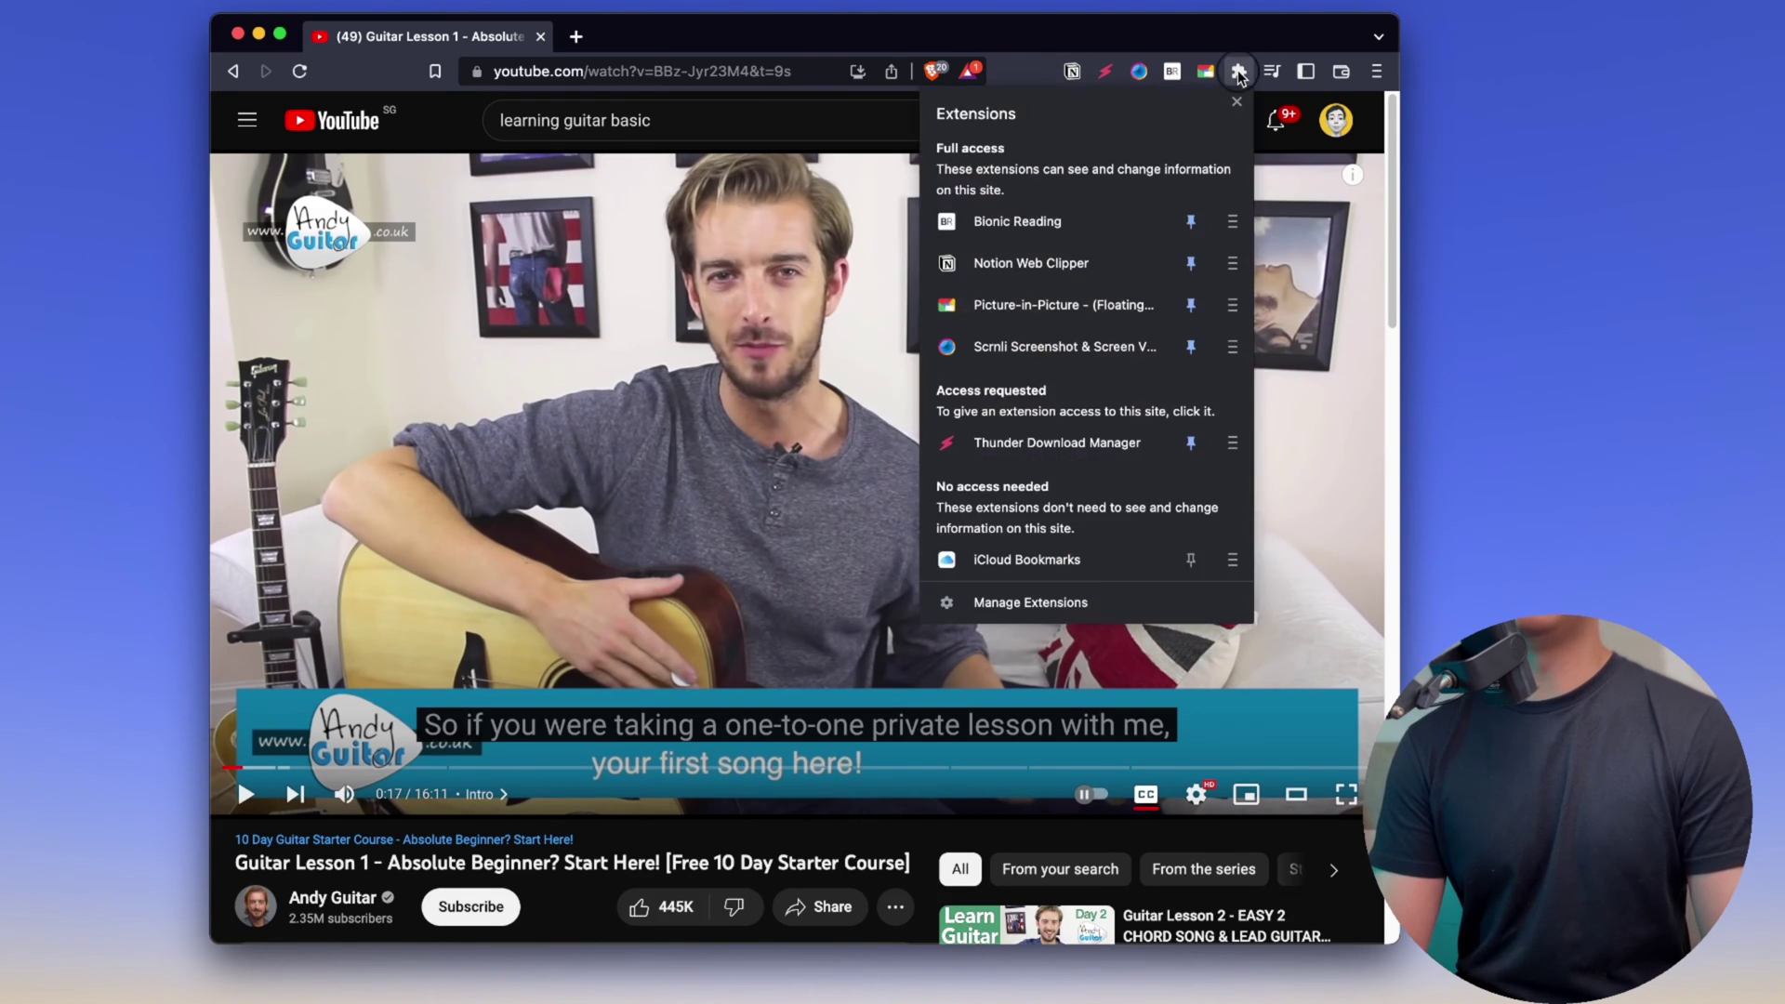
left_click(1030, 604)
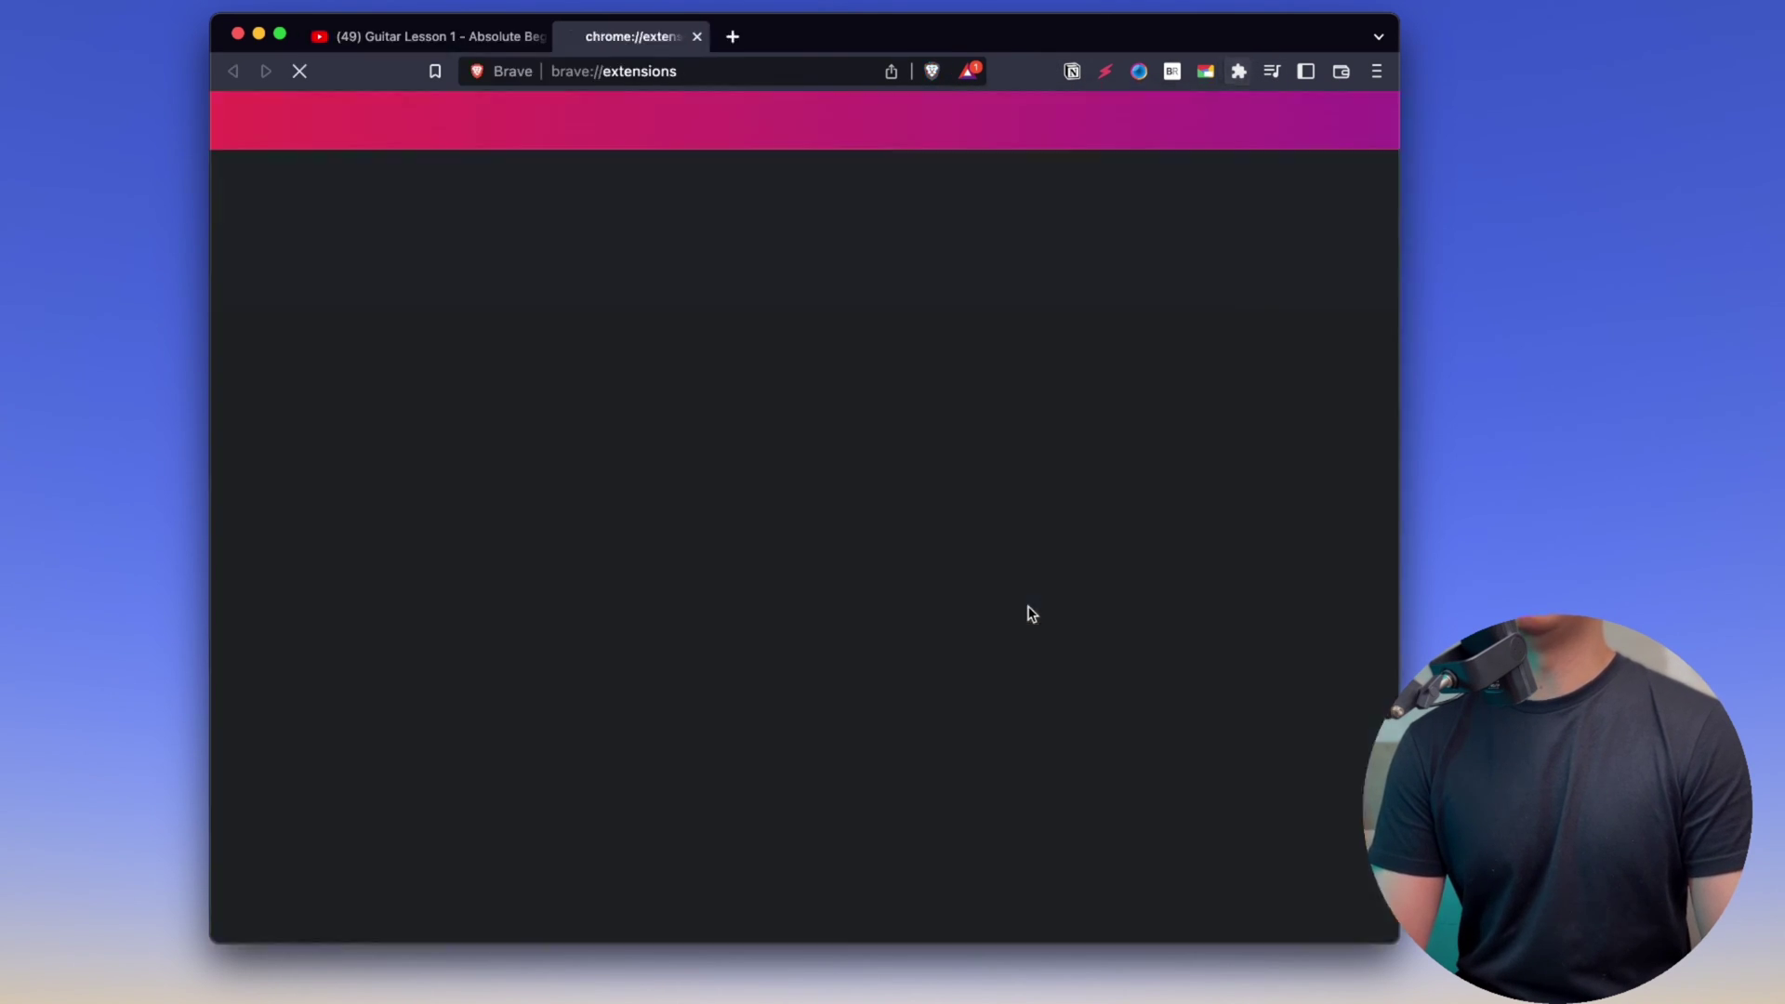
scroll(1246, 478, "down", 2)
scroll(1236, 419, "up", 2)
left_click(1367, 121)
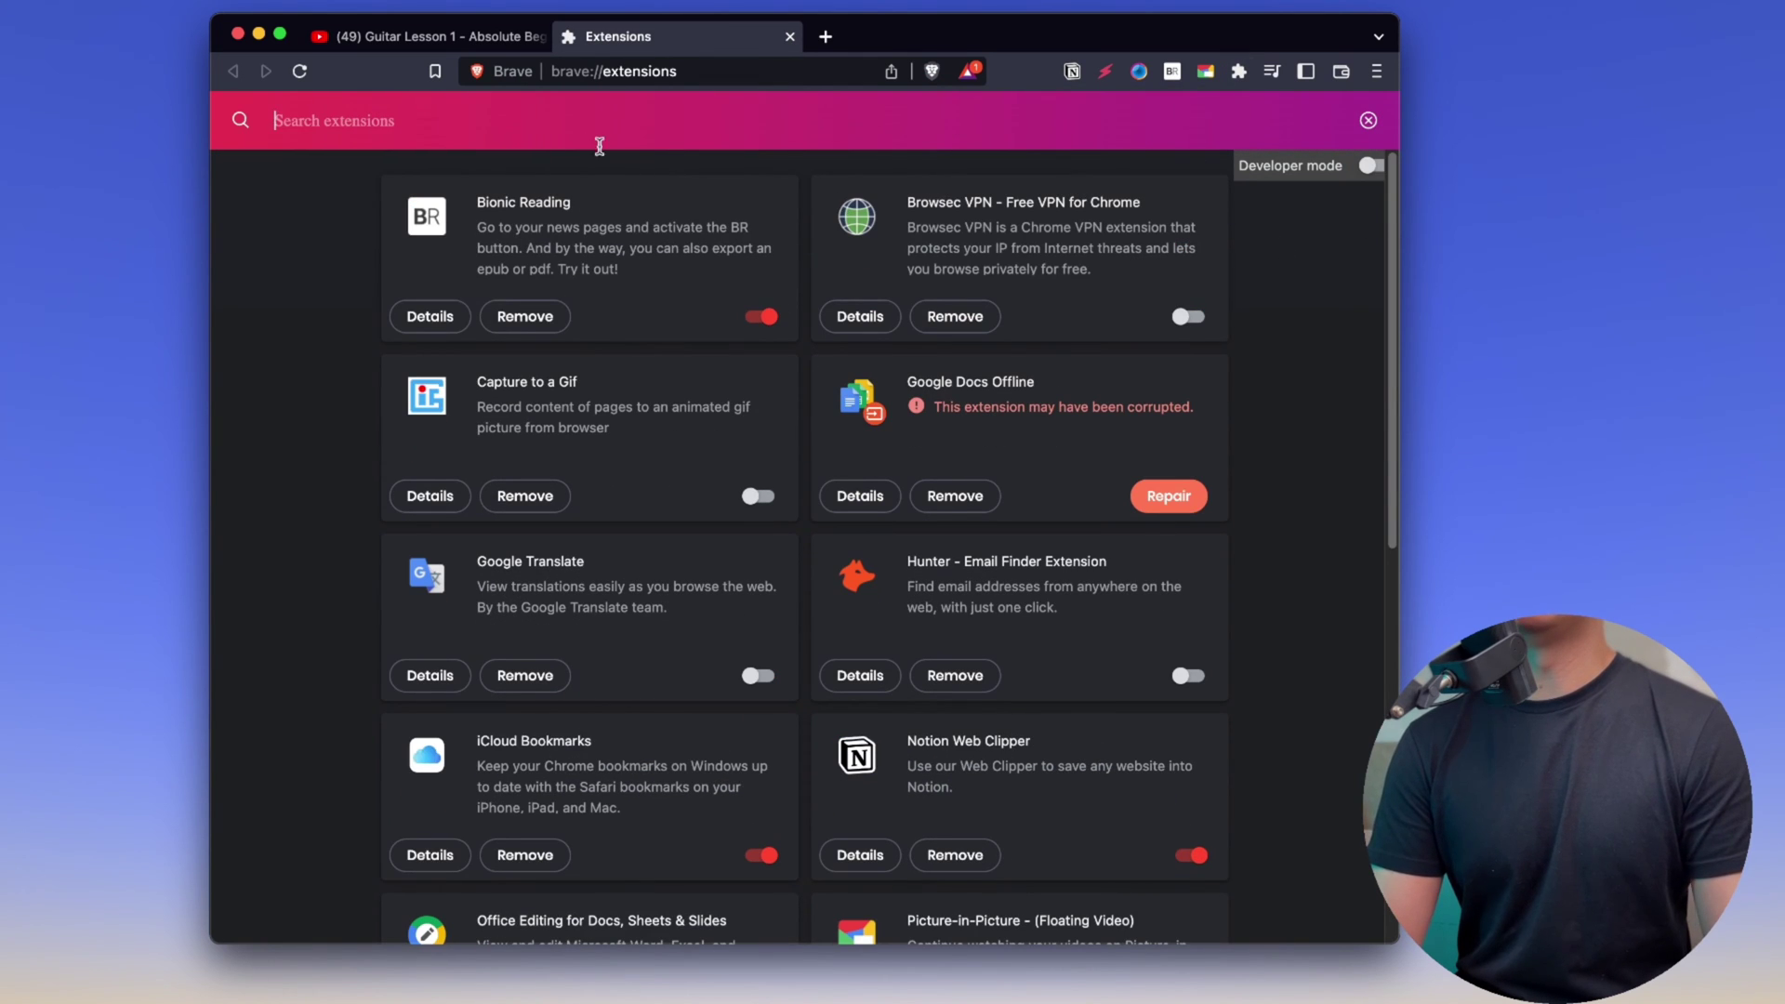
scroll(1149, 614, "down", 5)
scroll(1156, 623, "up", 5)
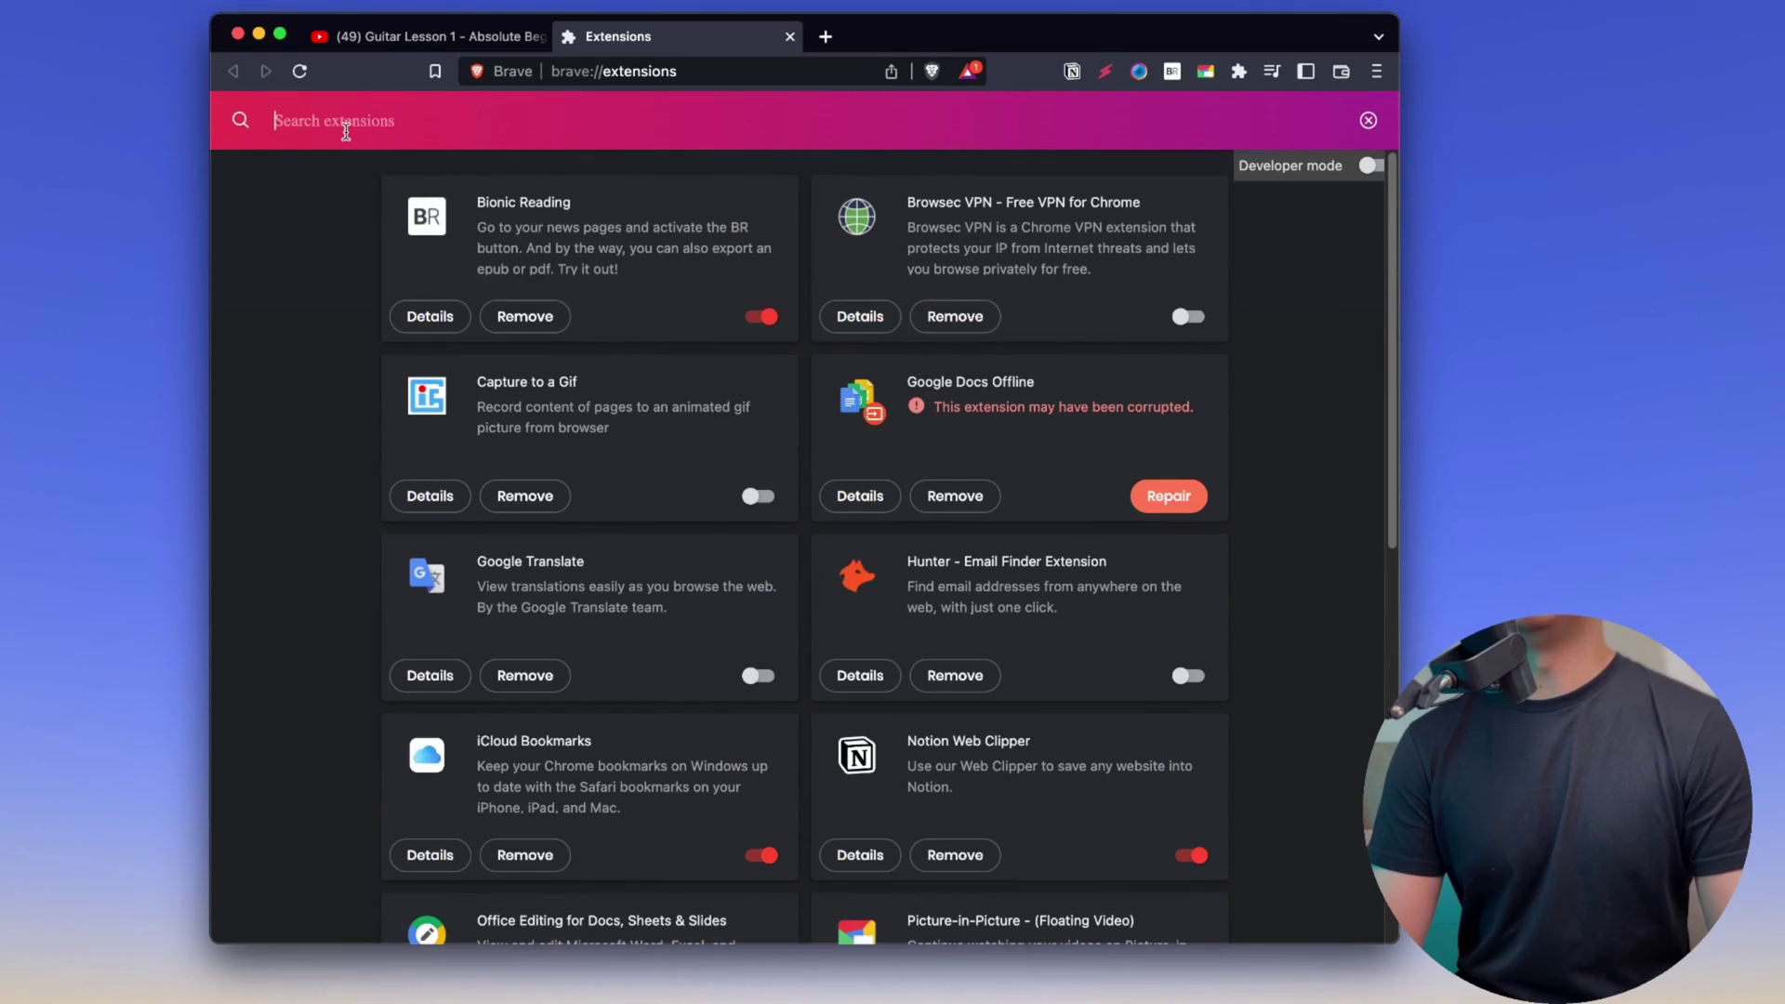
type("notion")
key("Return")
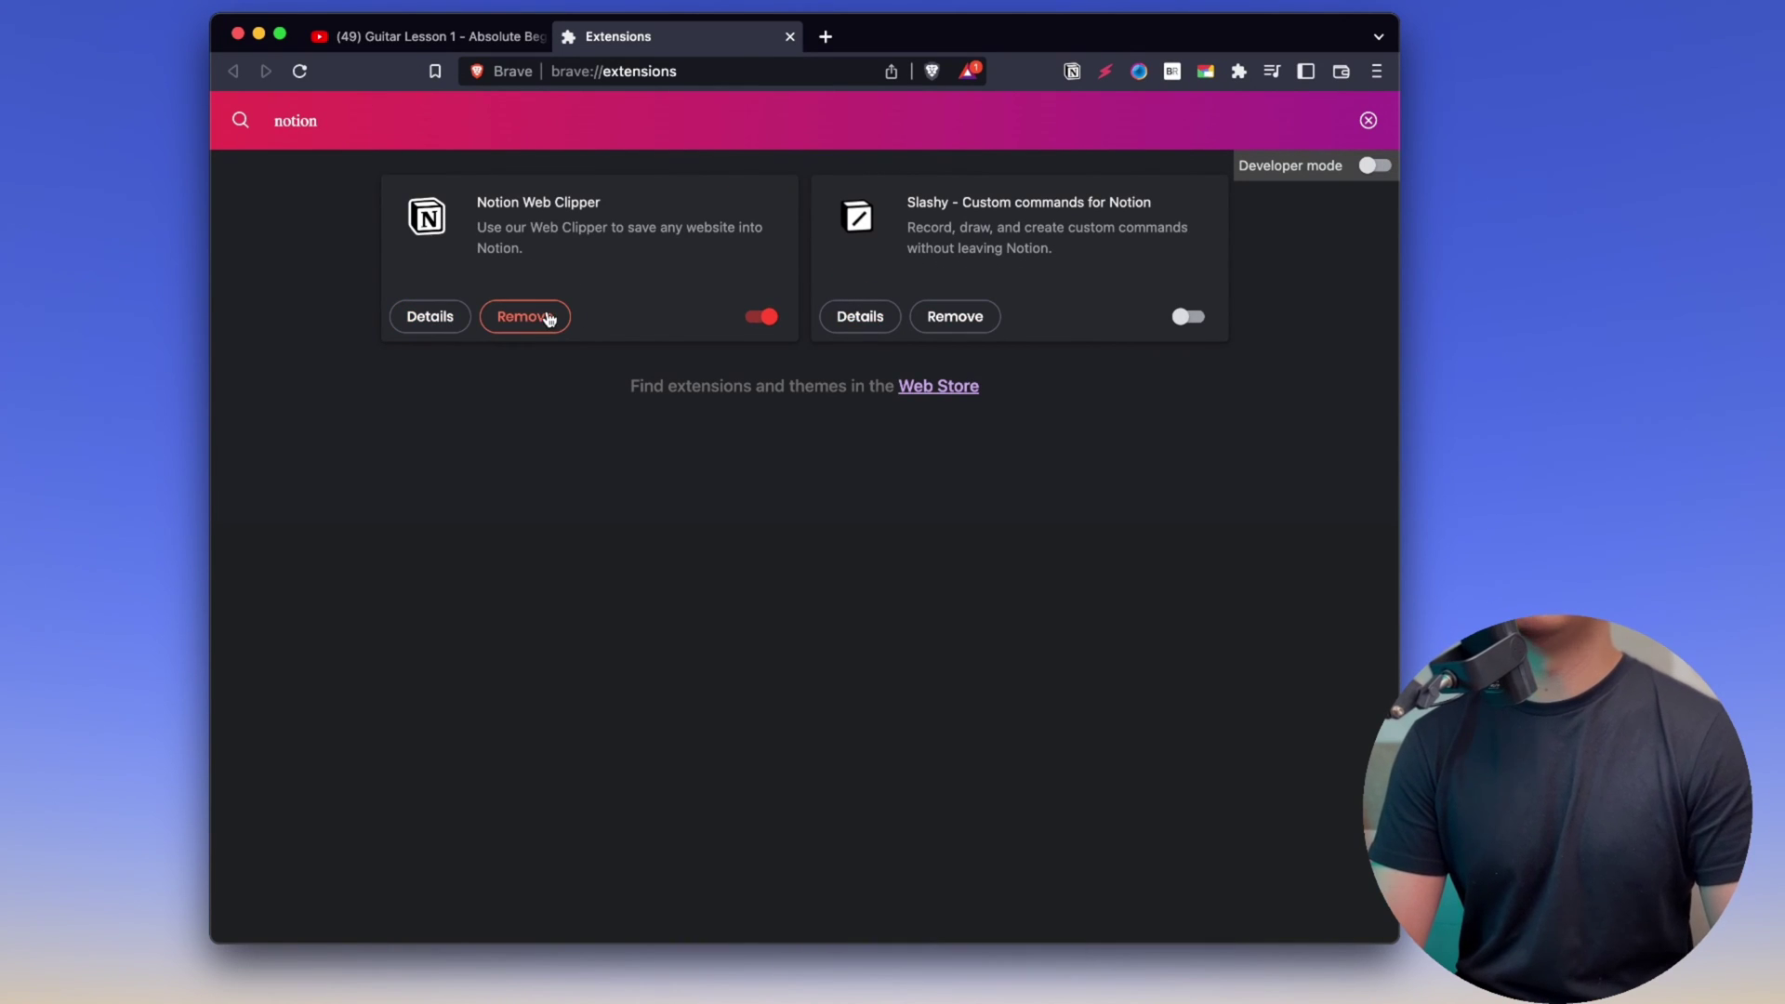
Search the Chrome Web Store for "notion", and close the store page
left_click(927, 387)
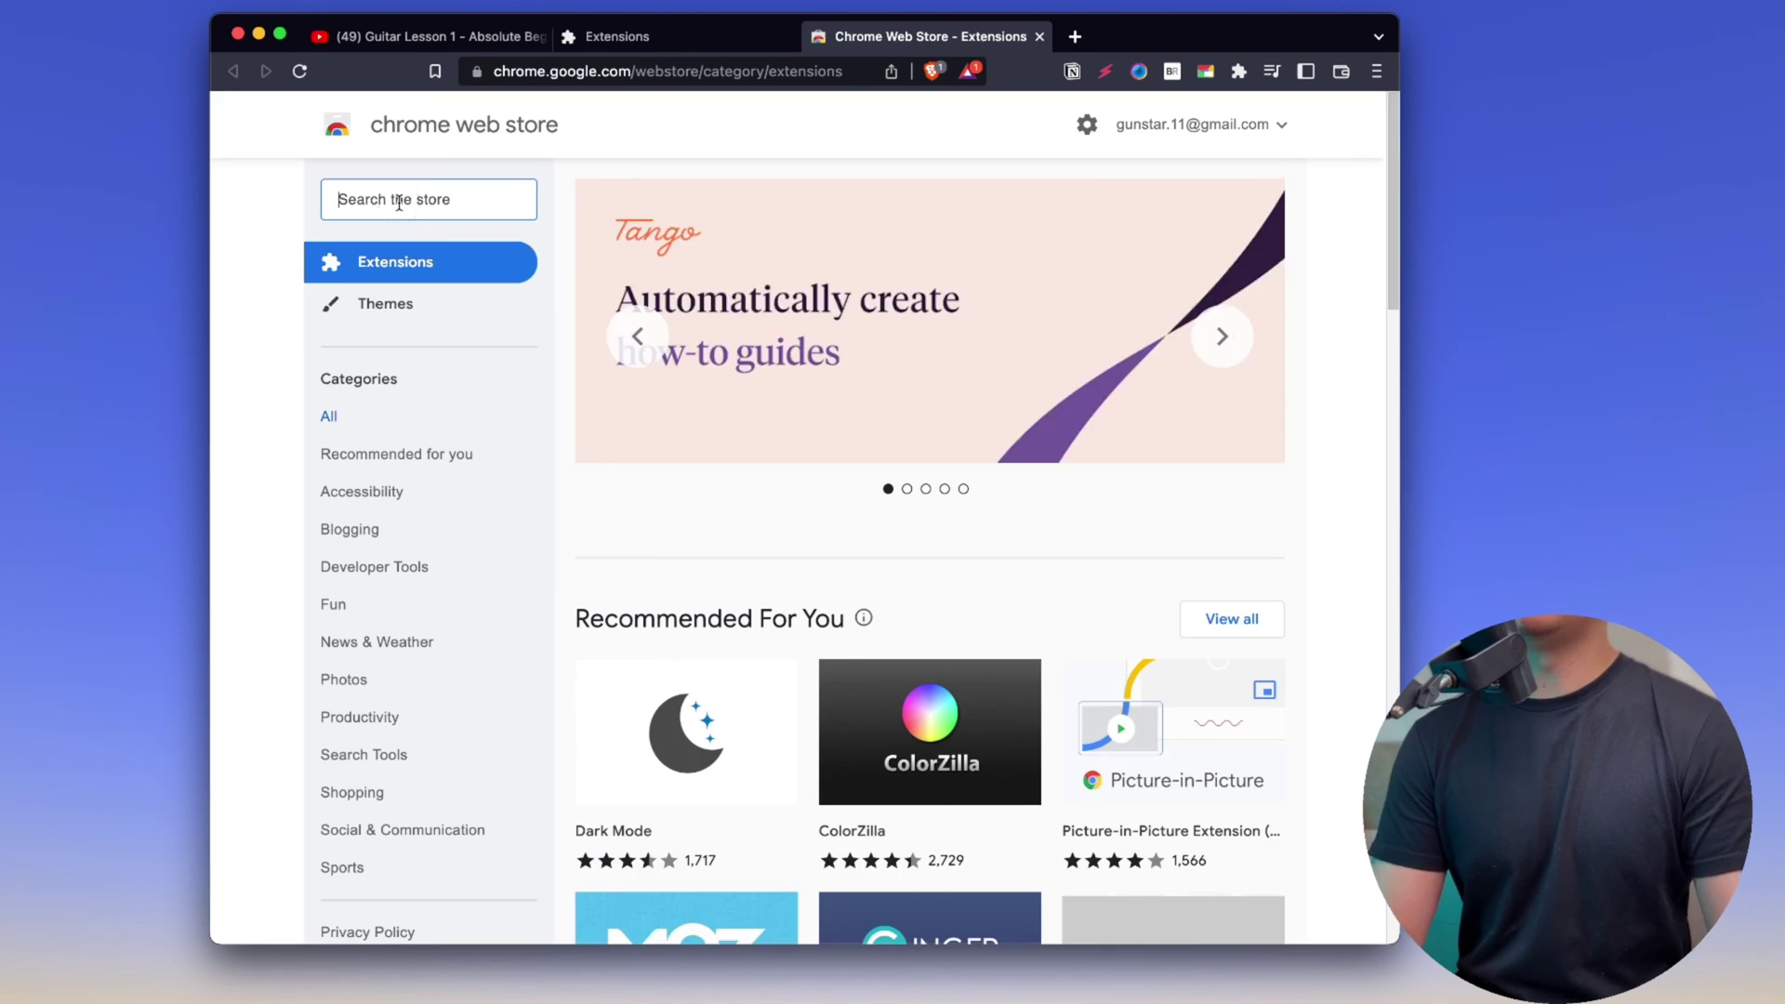
type("notion")
key("Return")
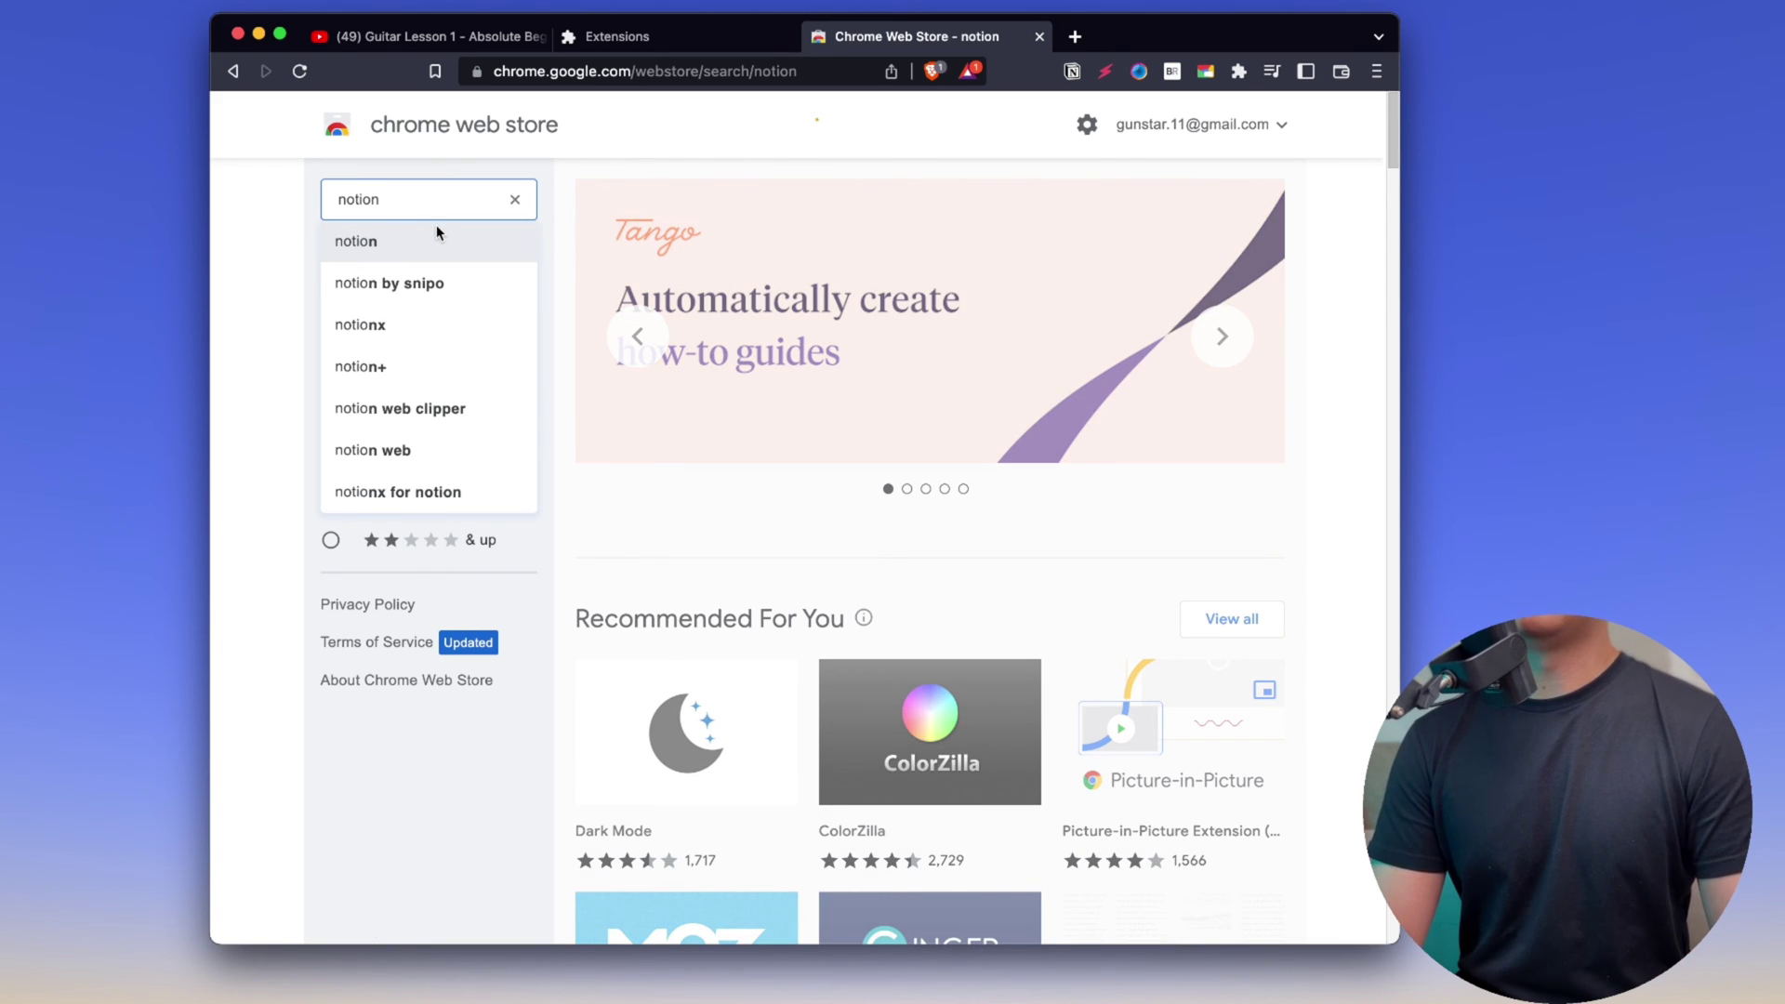
left_click(1039, 37)
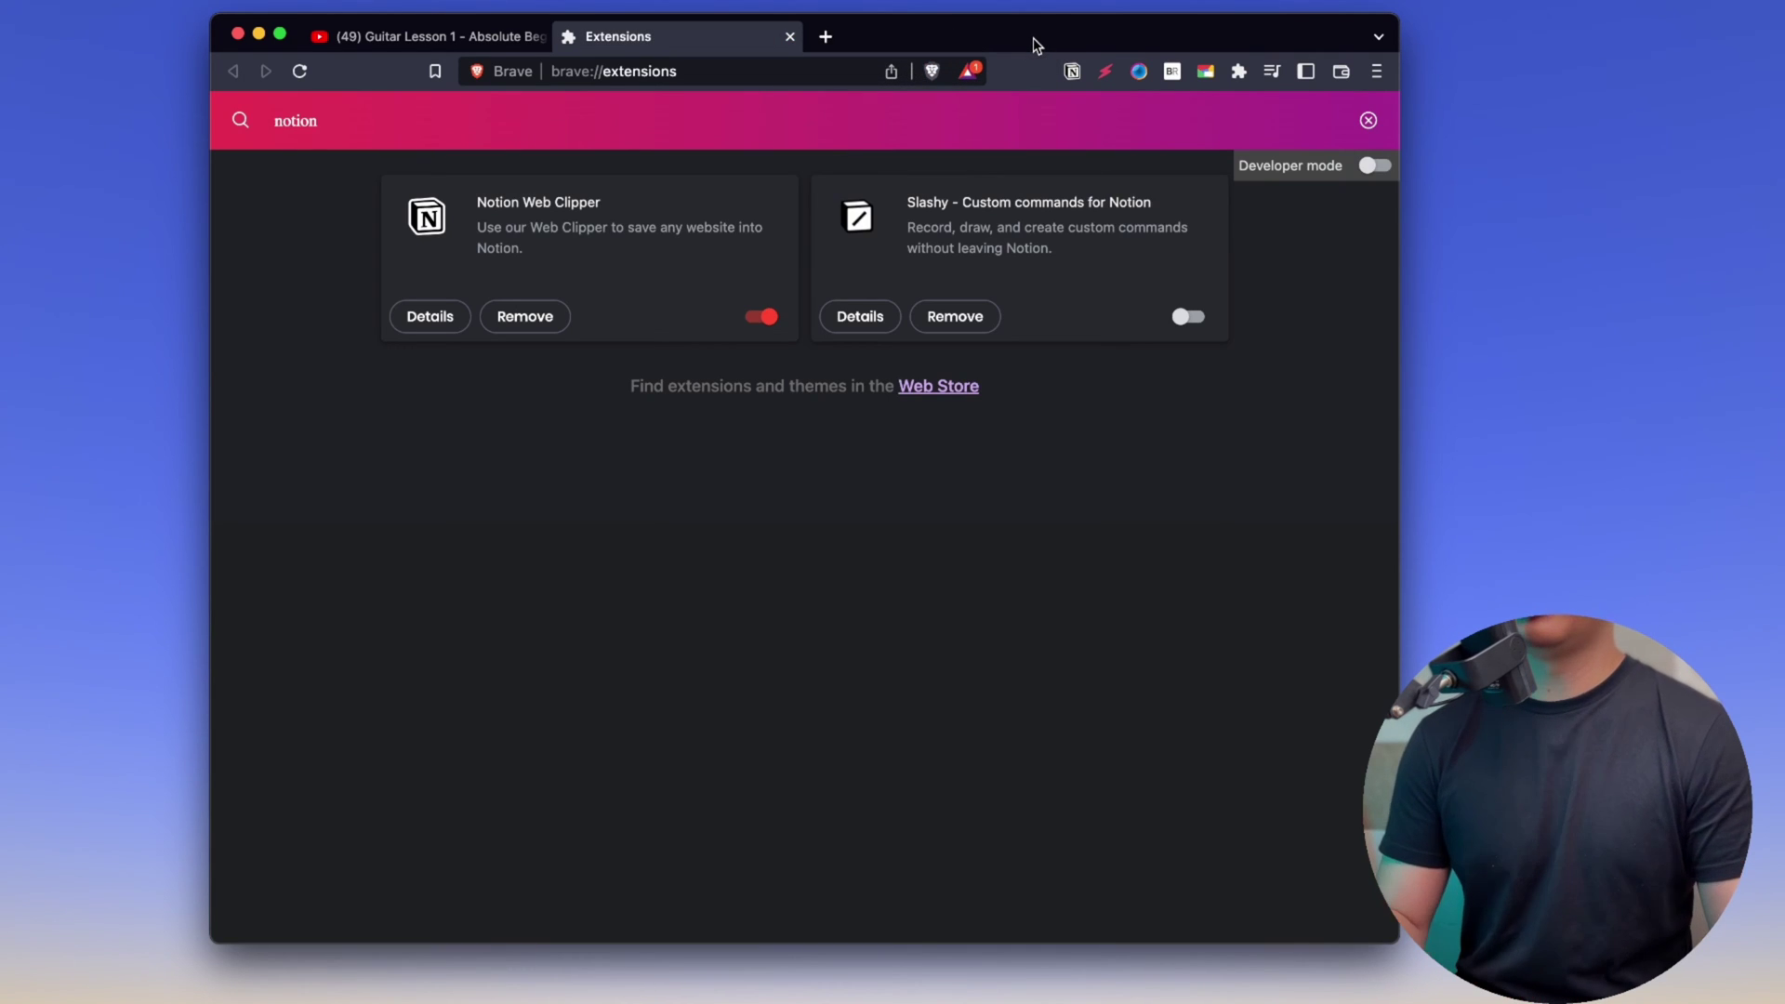
Switch to Safari to view the Notion Web Clipper extension there
key("super+space")
type("sasfa")
key("BackSpace")
key("BackSpace")
key("BackSpace")
key("BackSpace")
type("afa")
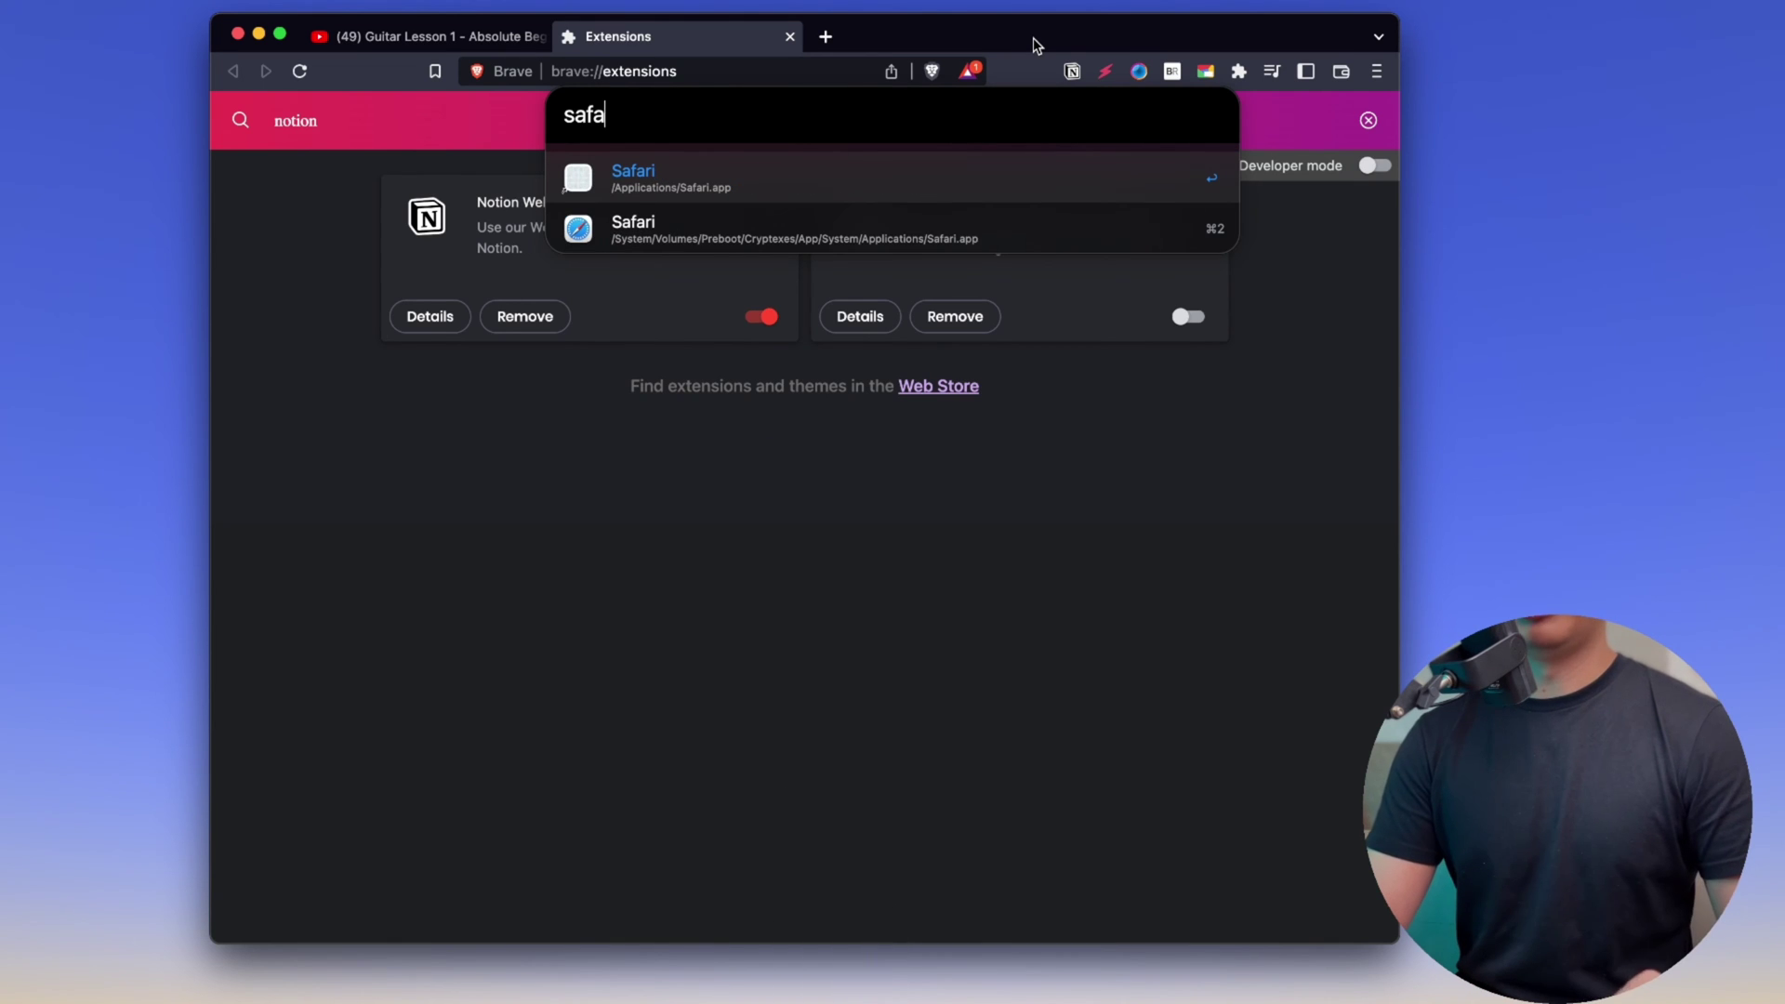
key("Return")
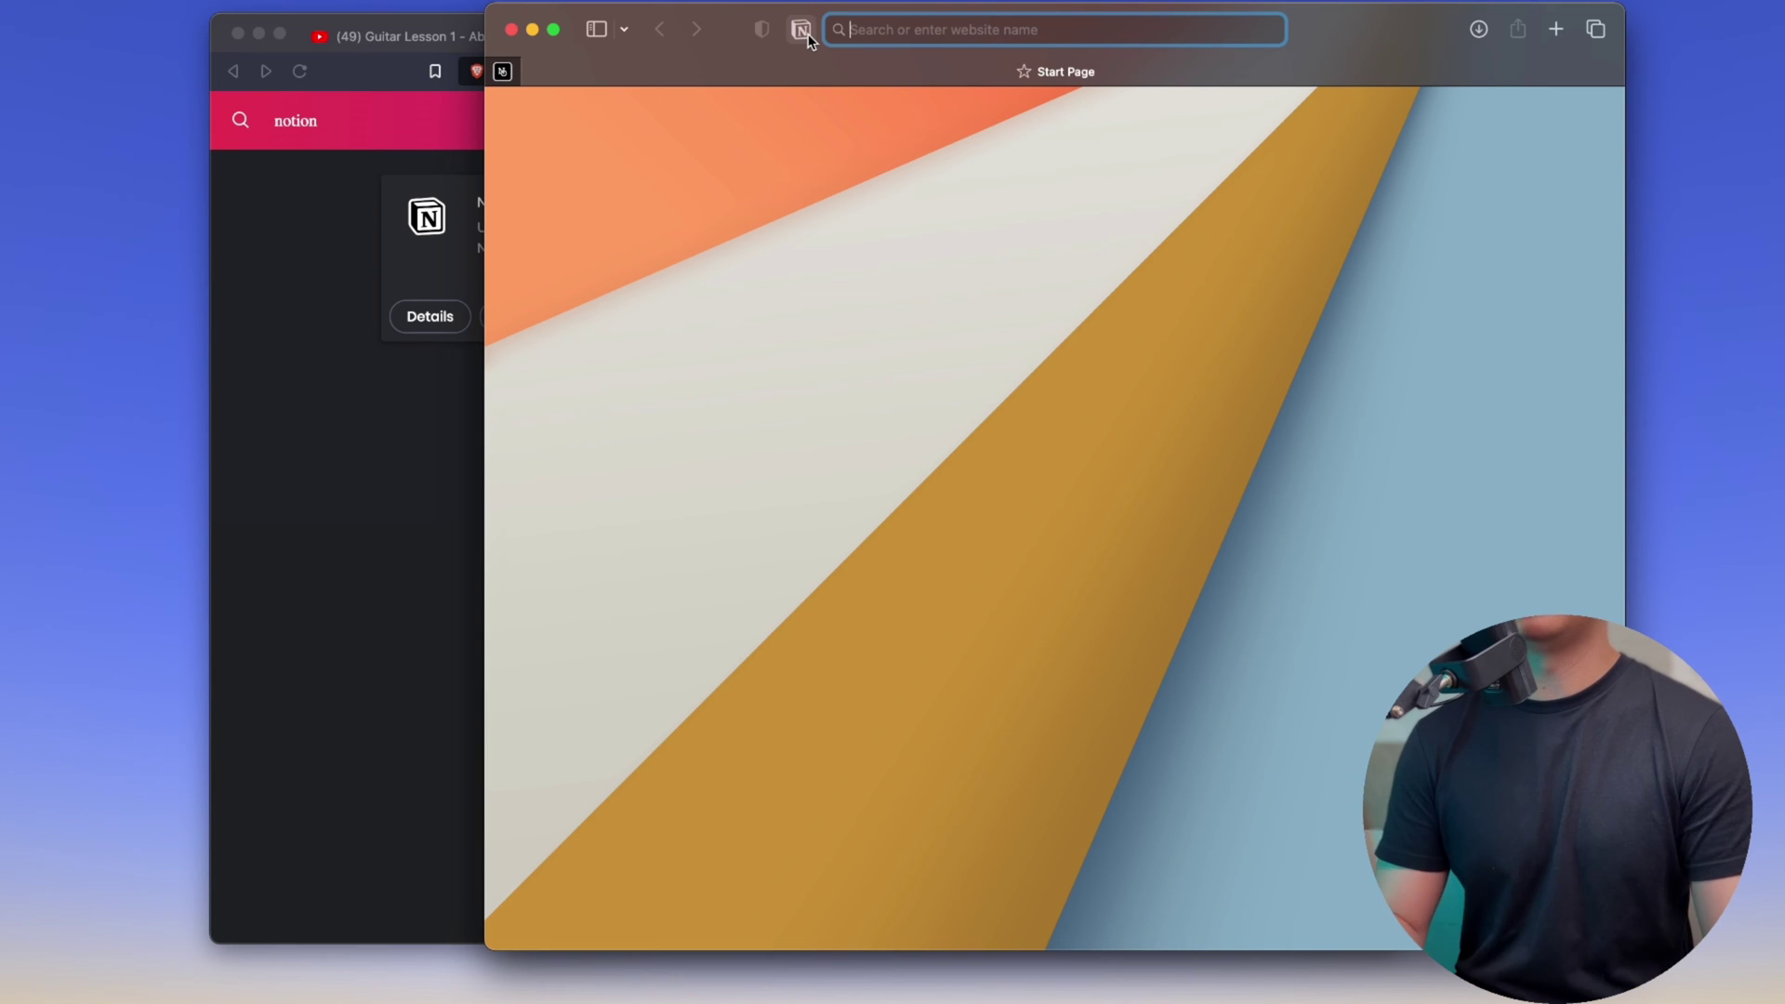
Switch to the App Store and search for "notion web clipper"
key("super+space")
type("app stoe")
key("BackSpace")
key("BackSpace")
key("Return")
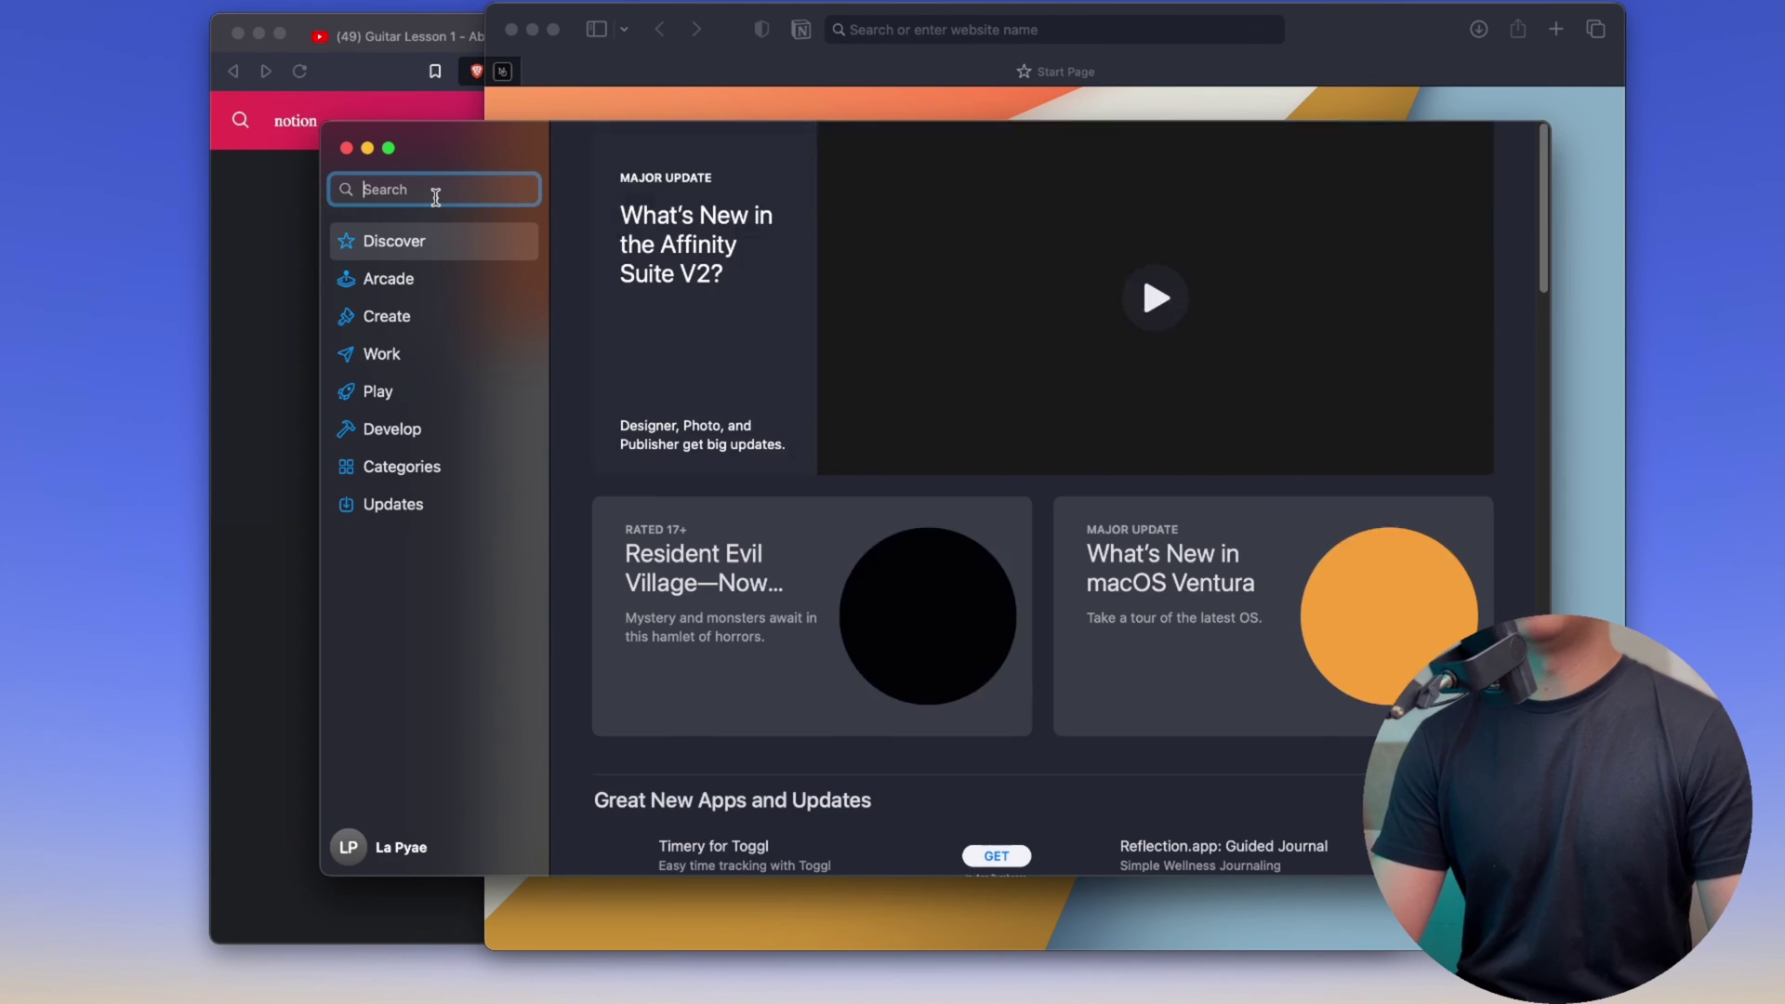
left_click(433, 195)
type("notion we")
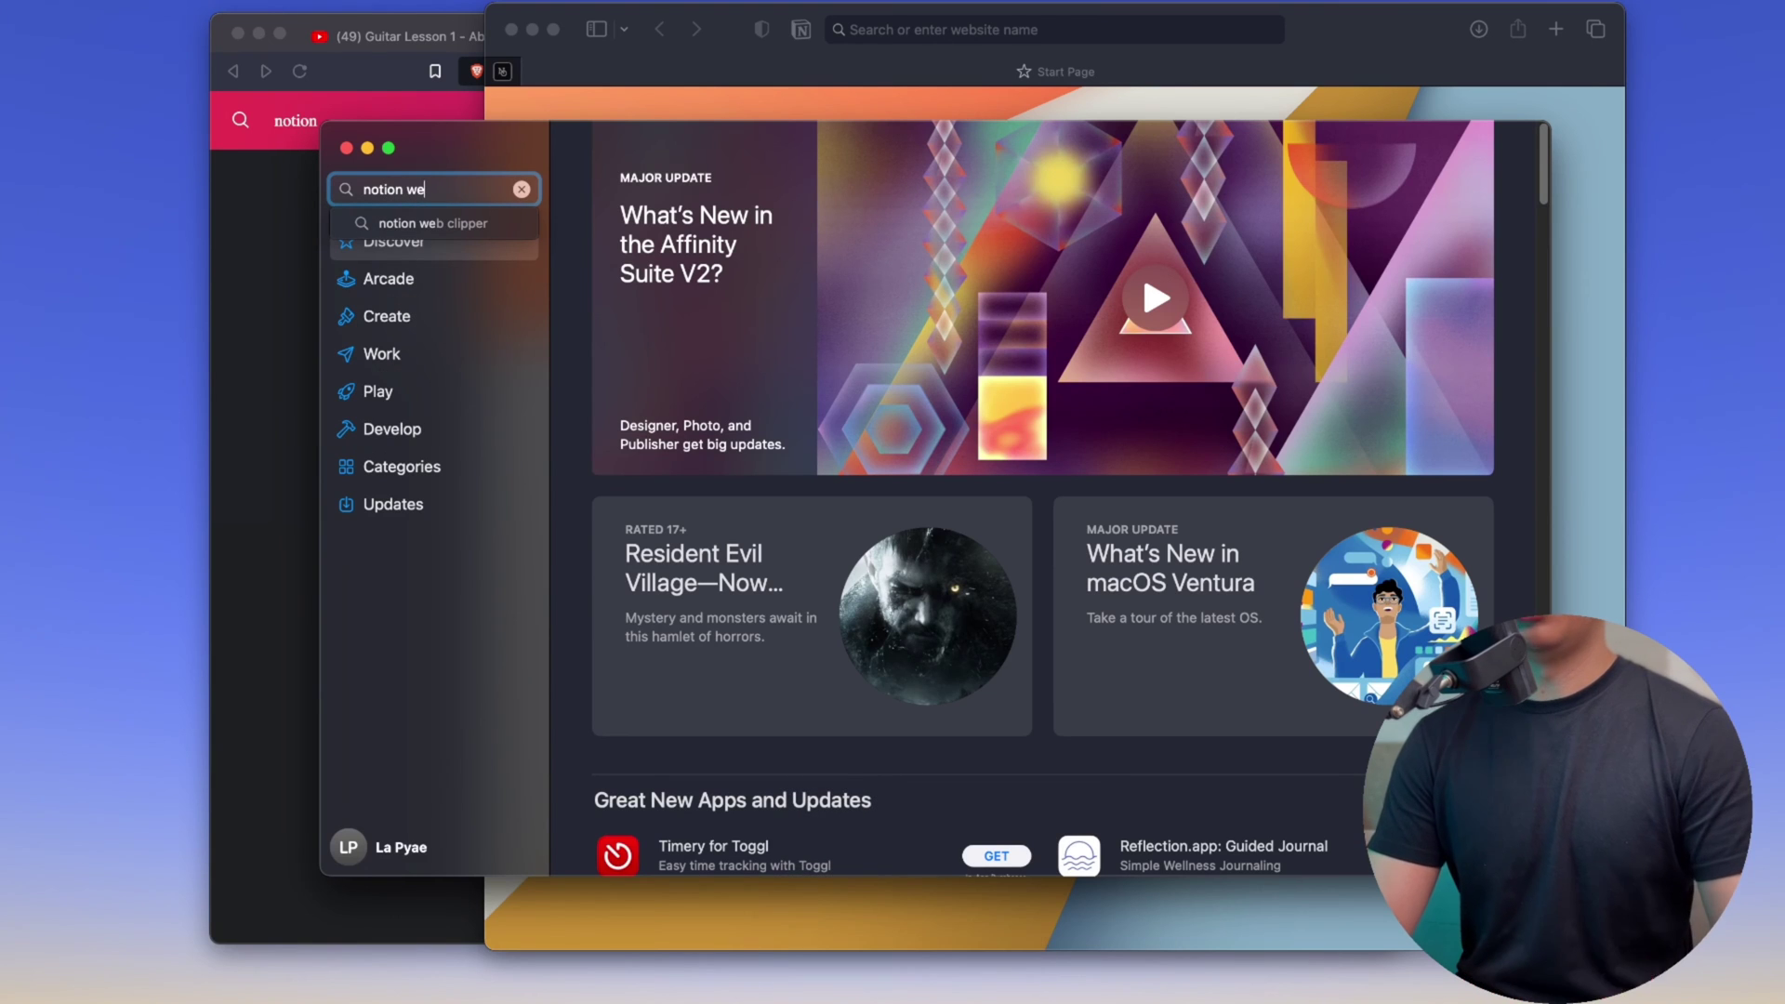
key("Down")
key("Return")
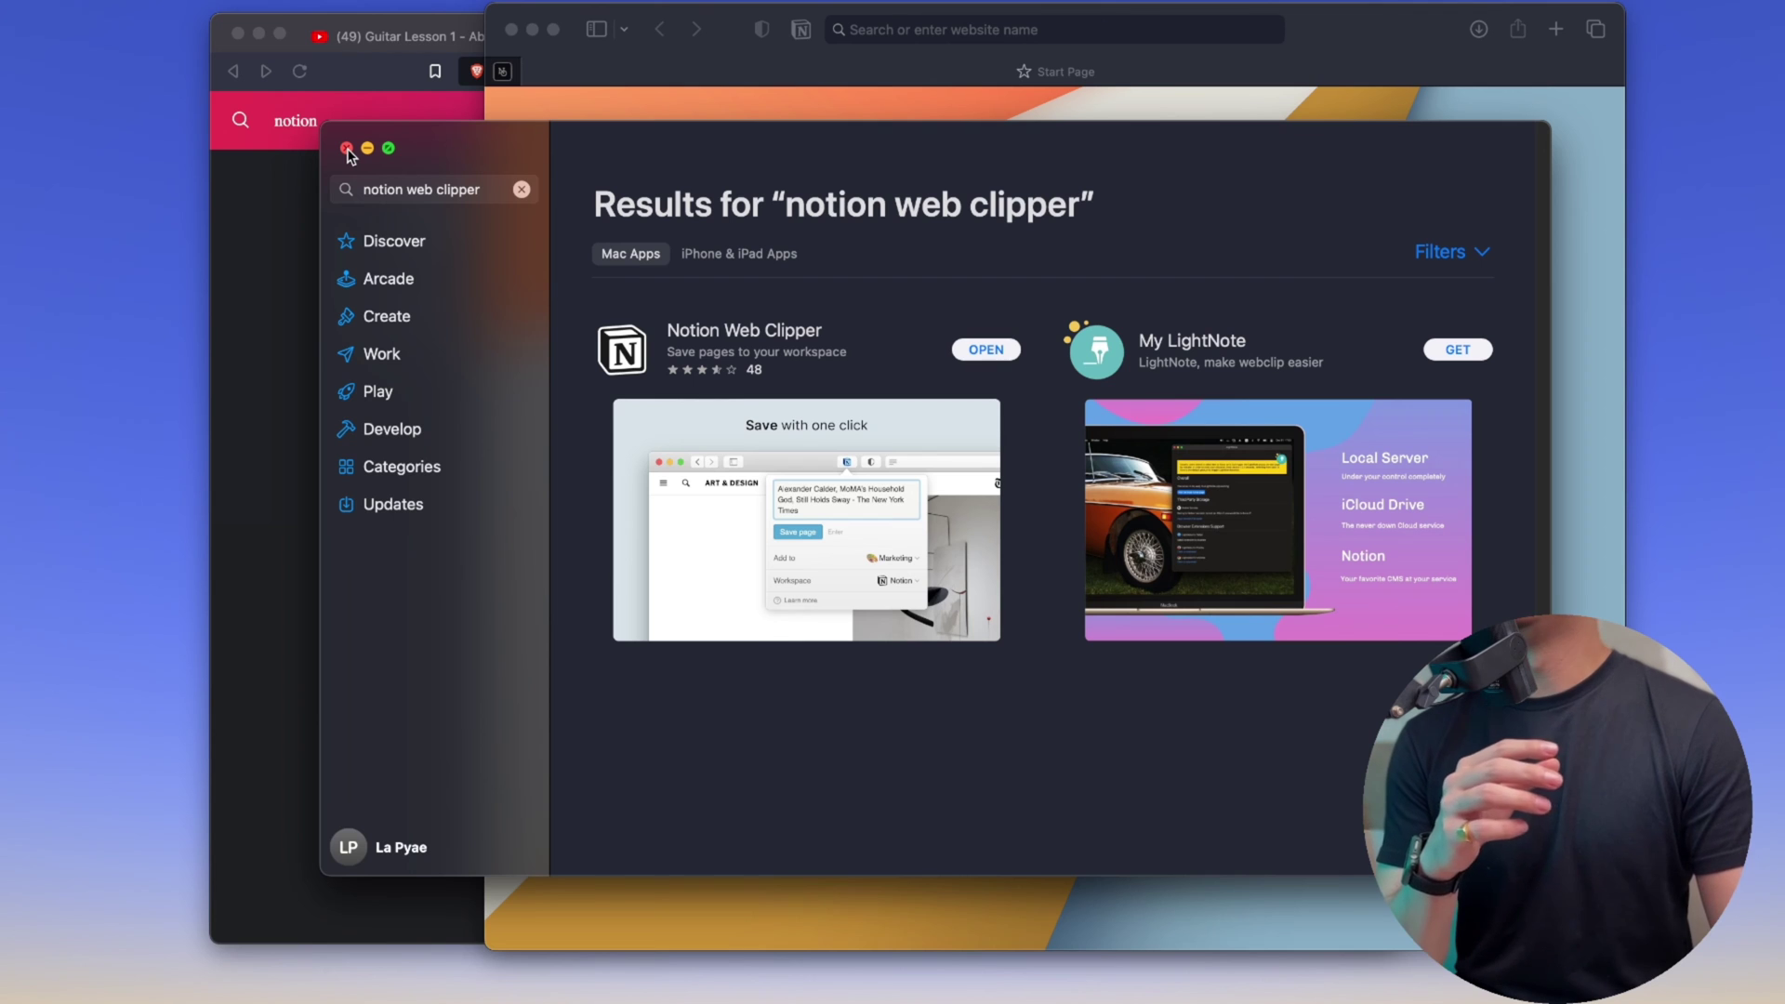
Close the App Store, switch back to Brave Browser and close the Extensions page to return to the guitar video
left_click(345, 149)
left_click(325, 320)
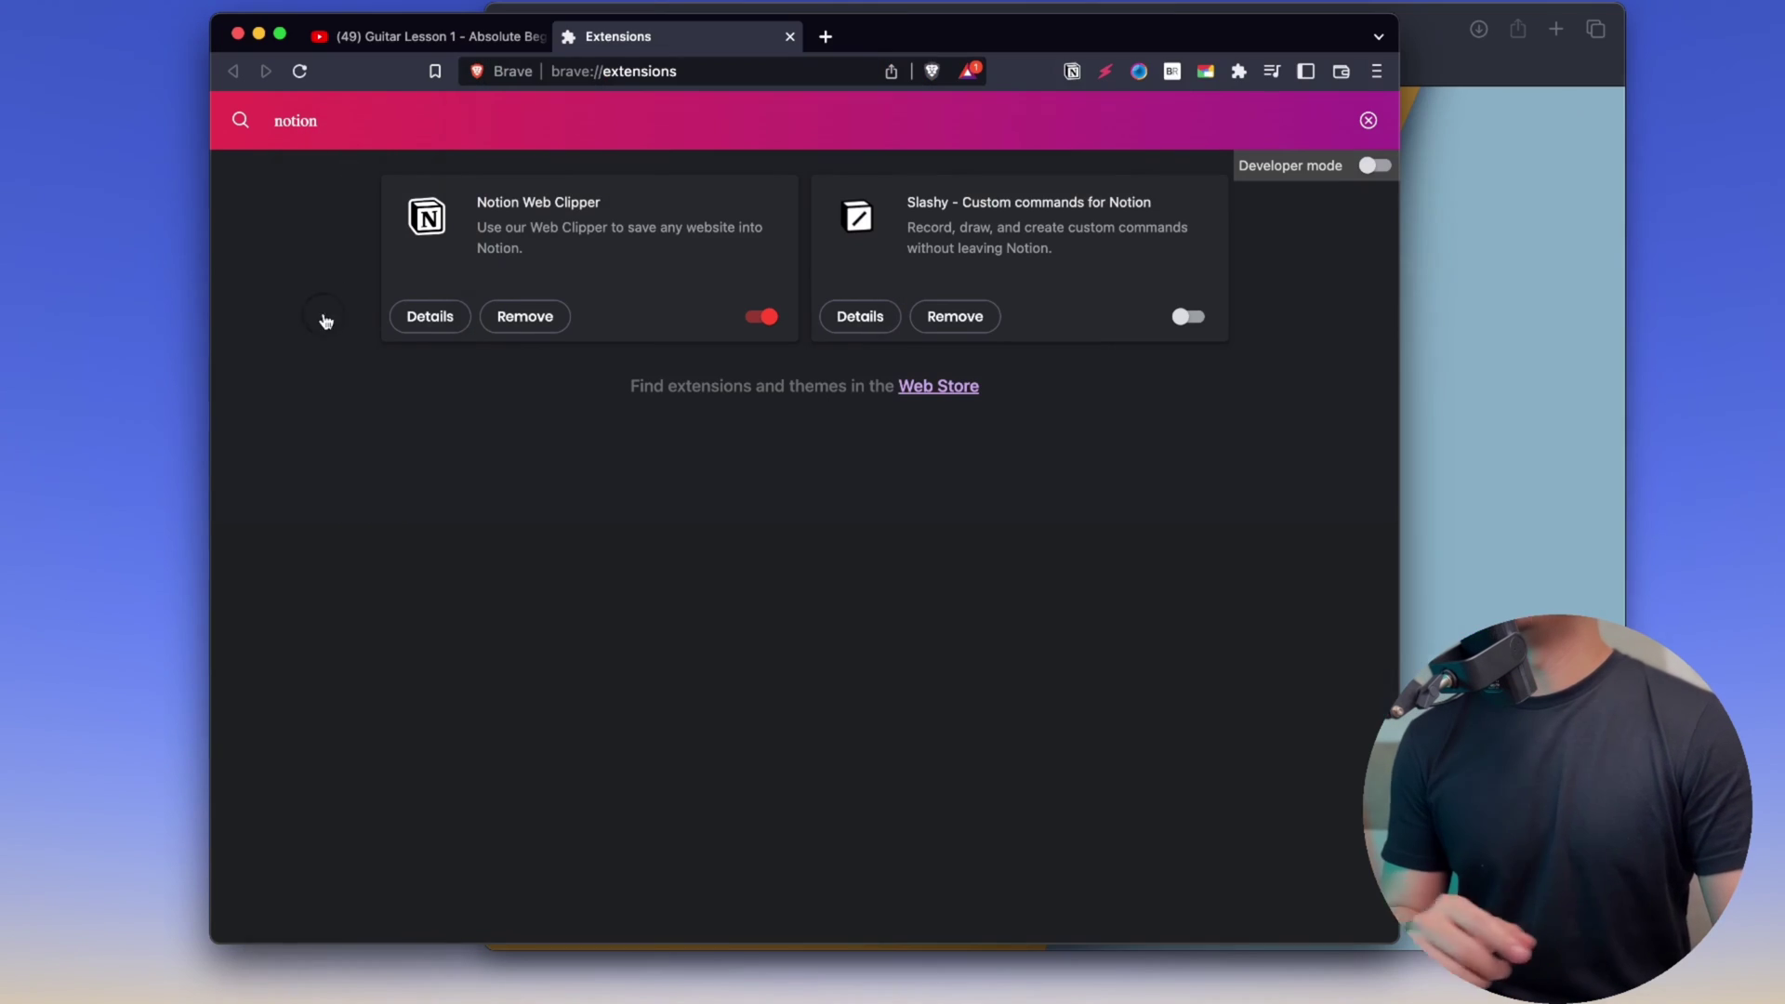
left_click(790, 36)
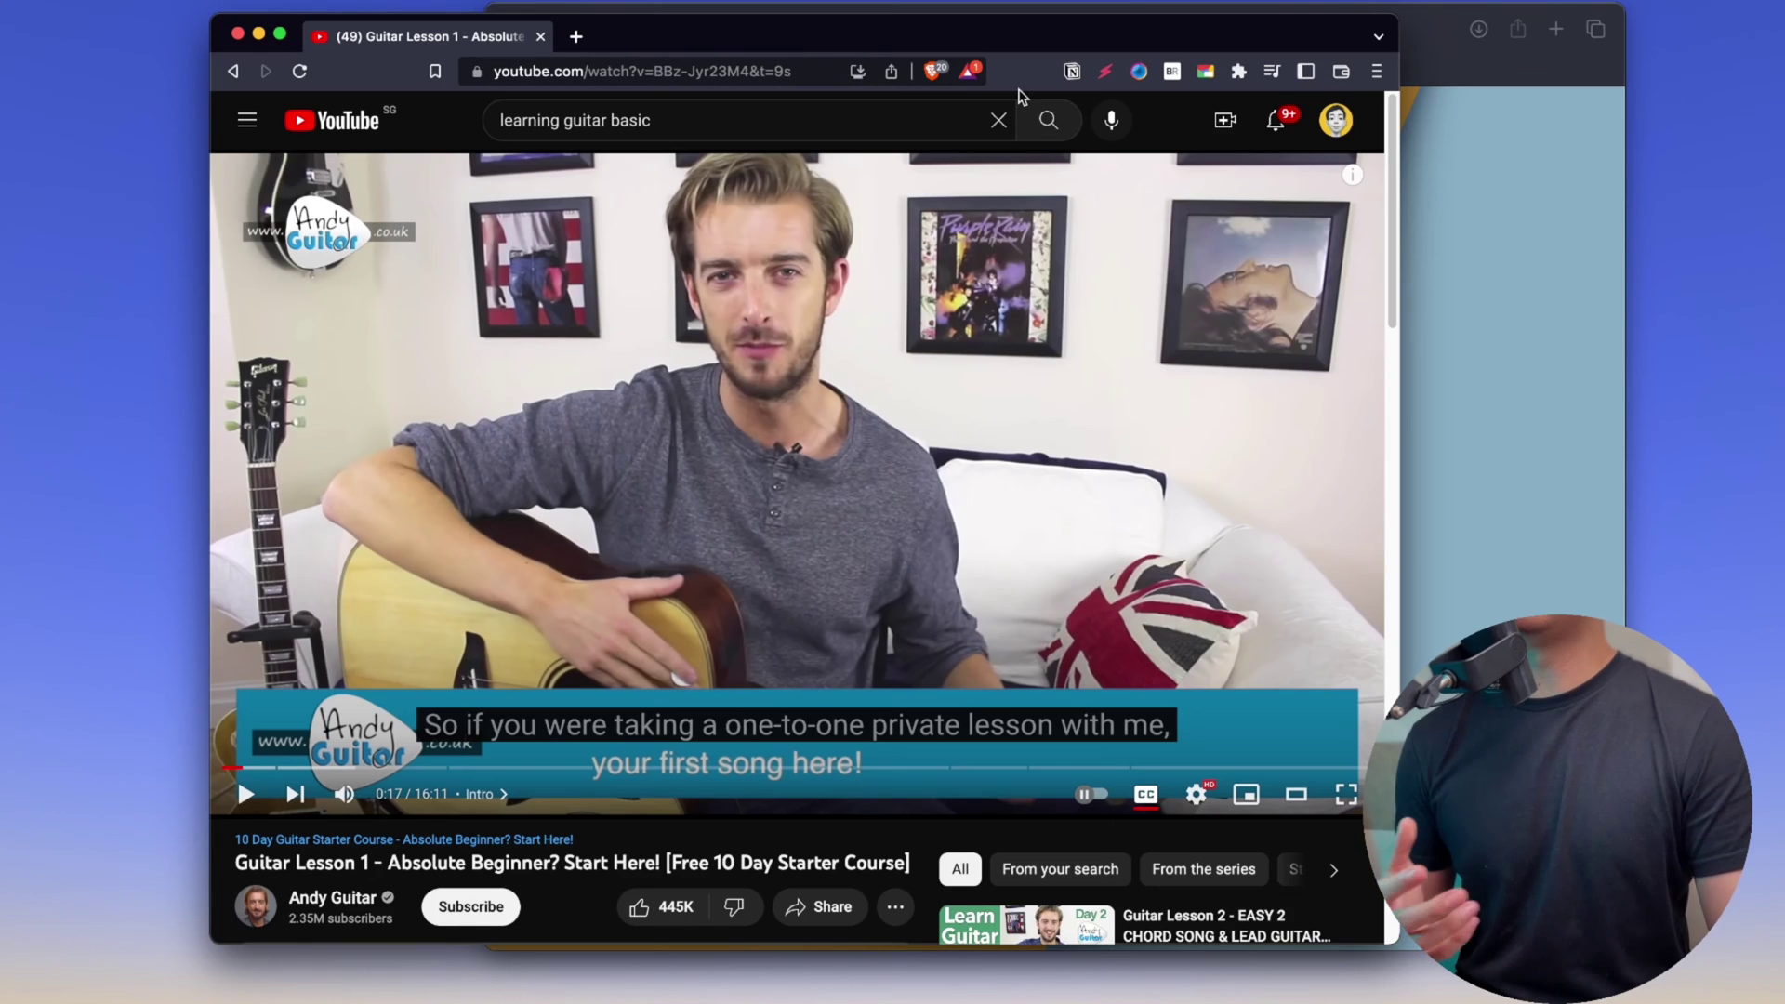
Start clipping the guitar video with Notion Web Clipper and choose the Resources database in LP Second Brain as the destination
left_click(1073, 76)
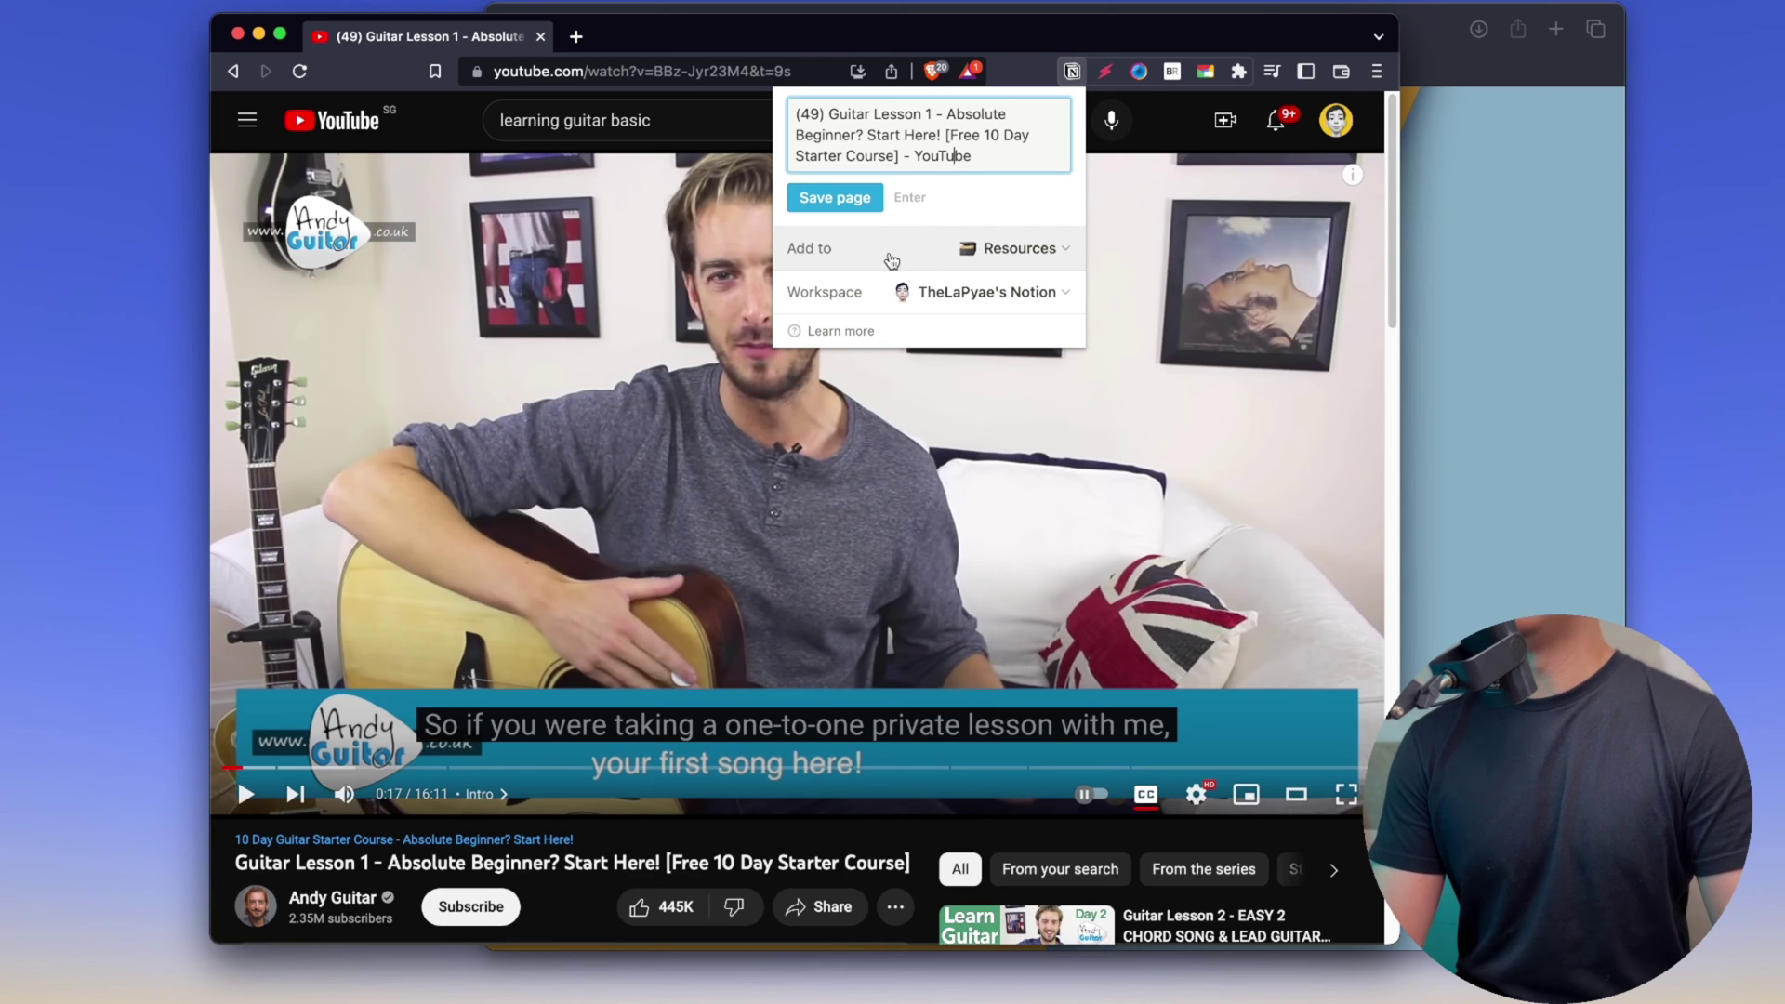
left_click(1025, 249)
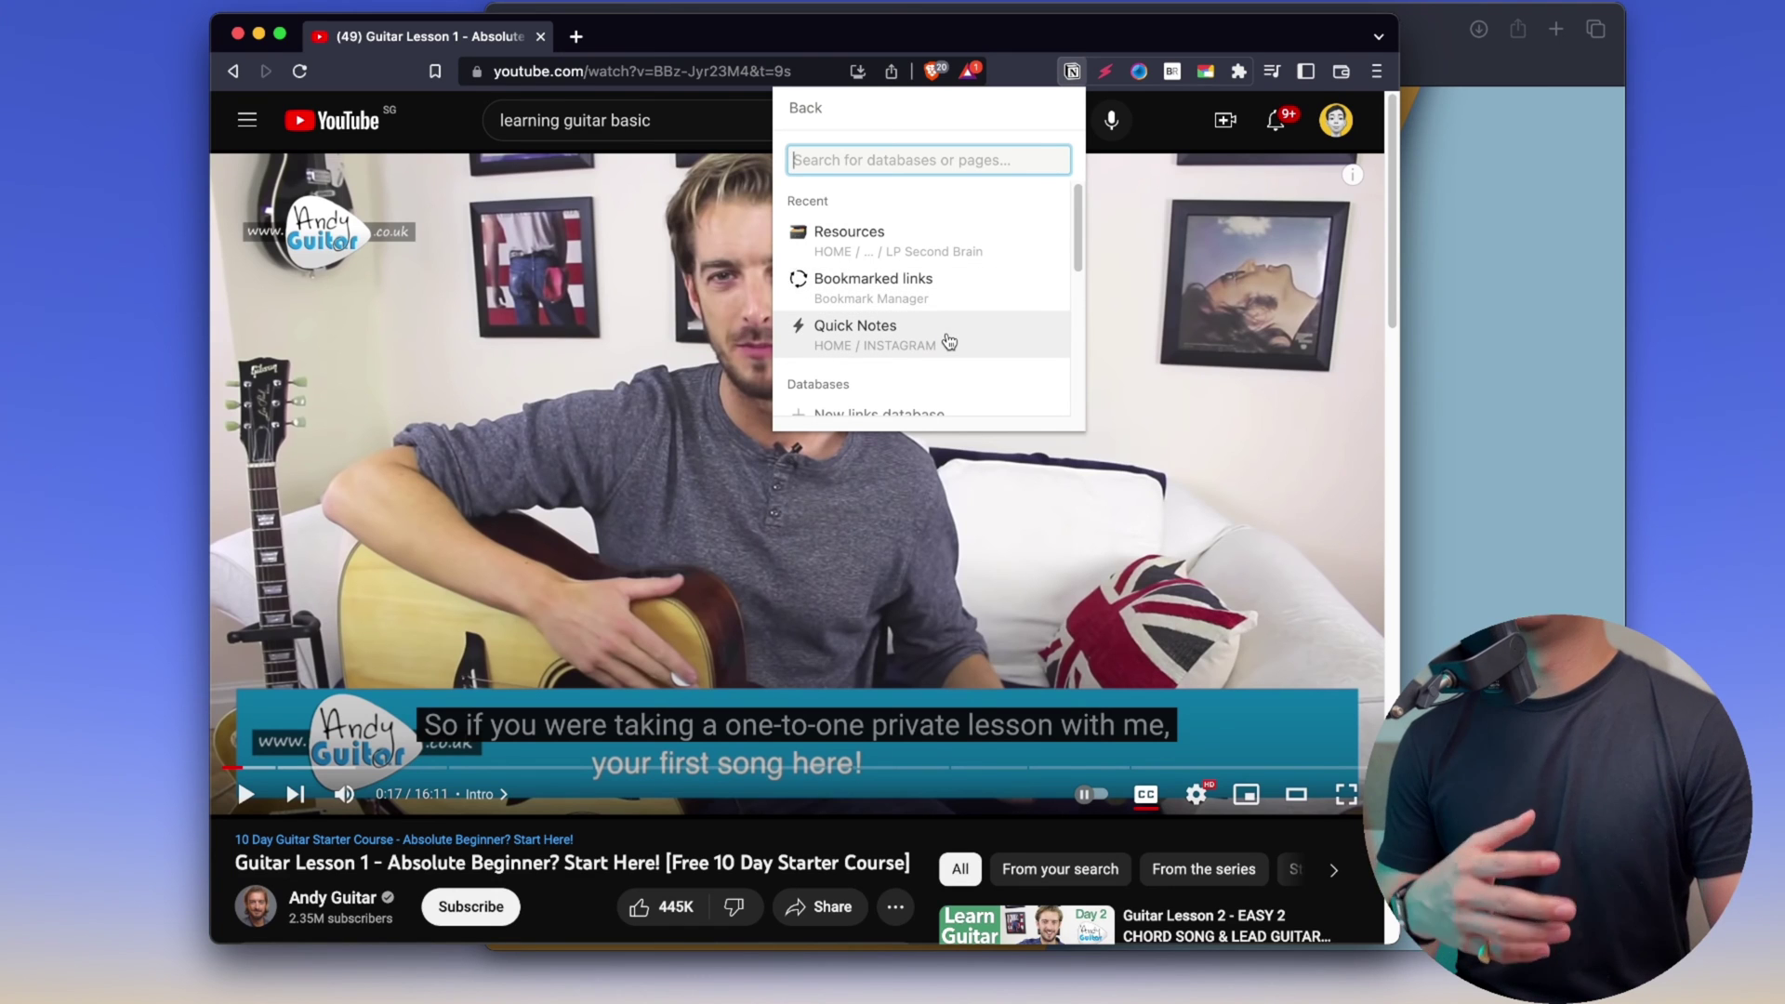
scroll(955, 269, "down", 4)
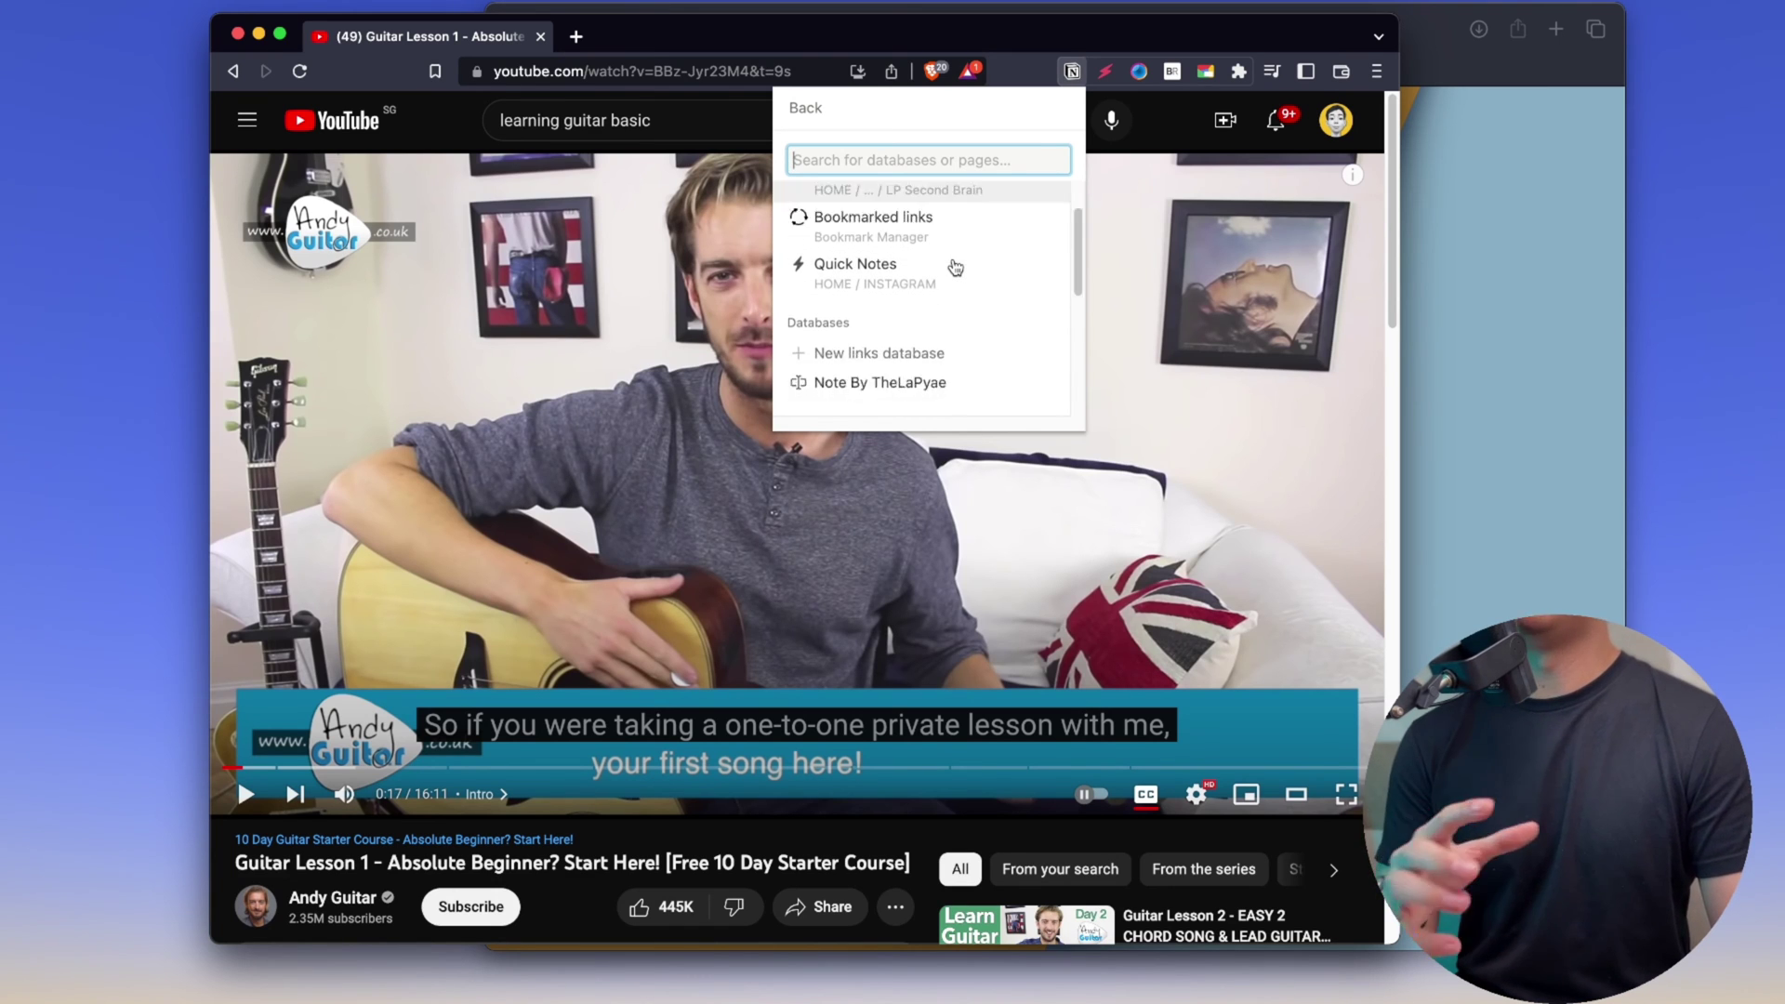
scroll(954, 269, "down", 3)
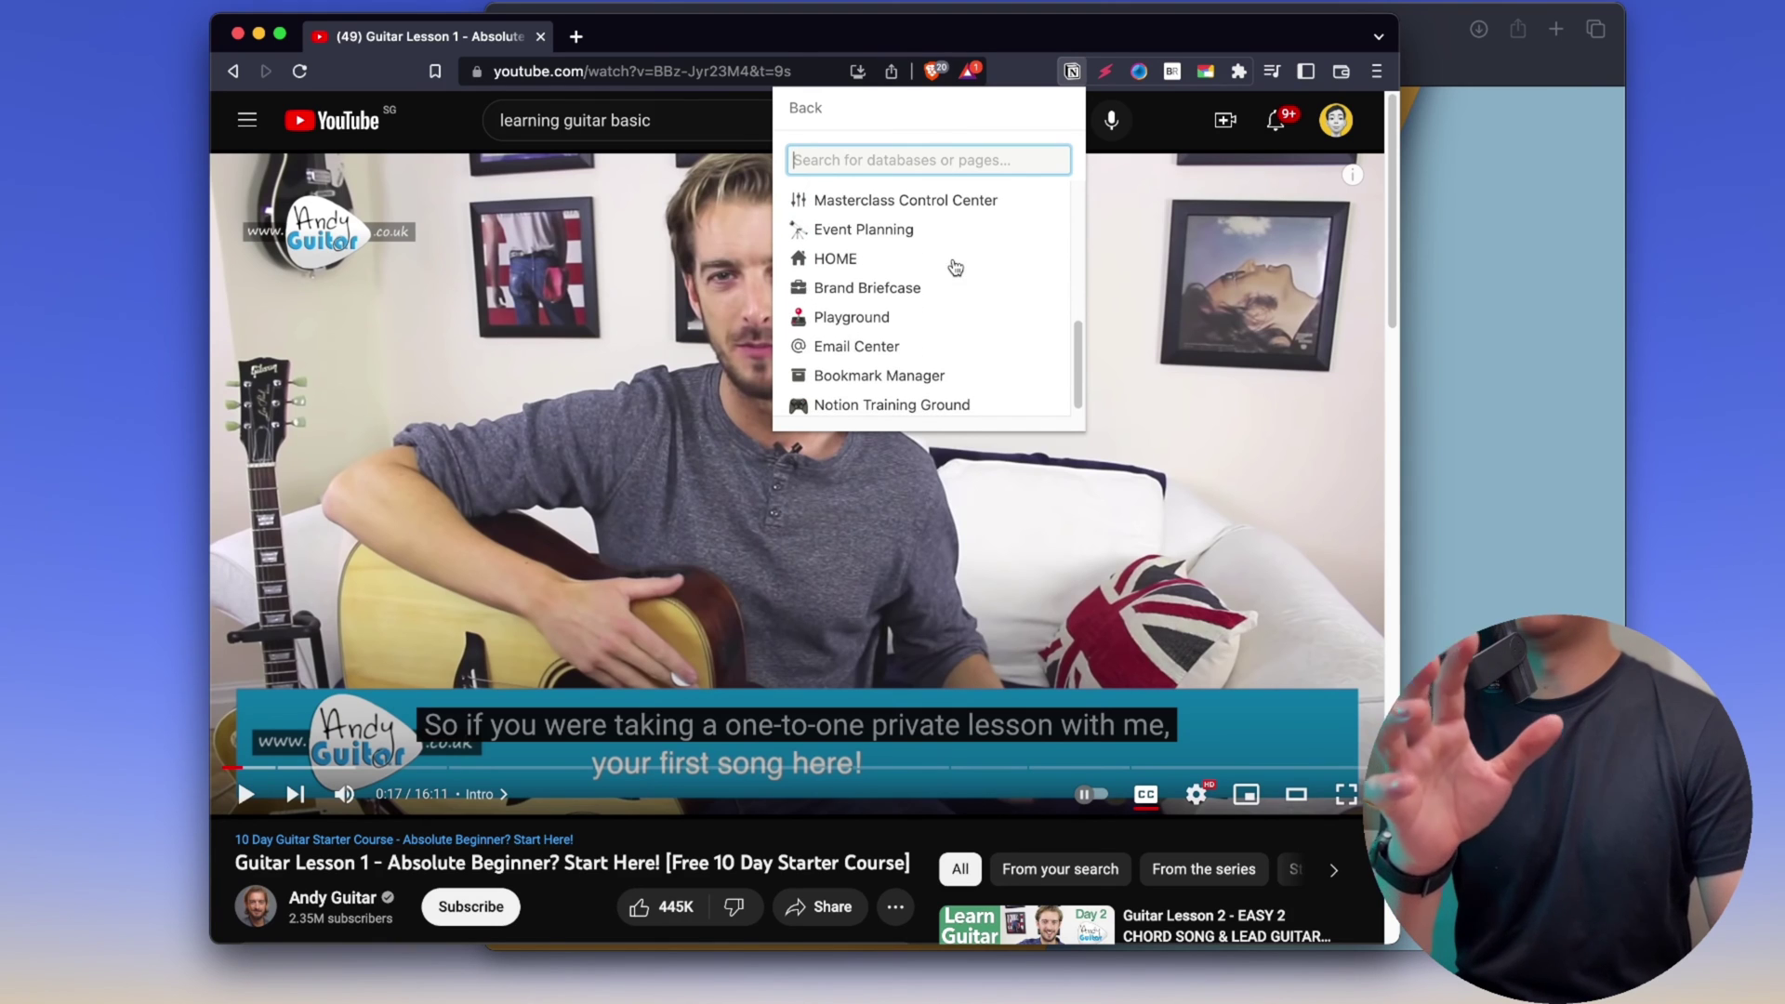
scroll(954, 269, "up", 7)
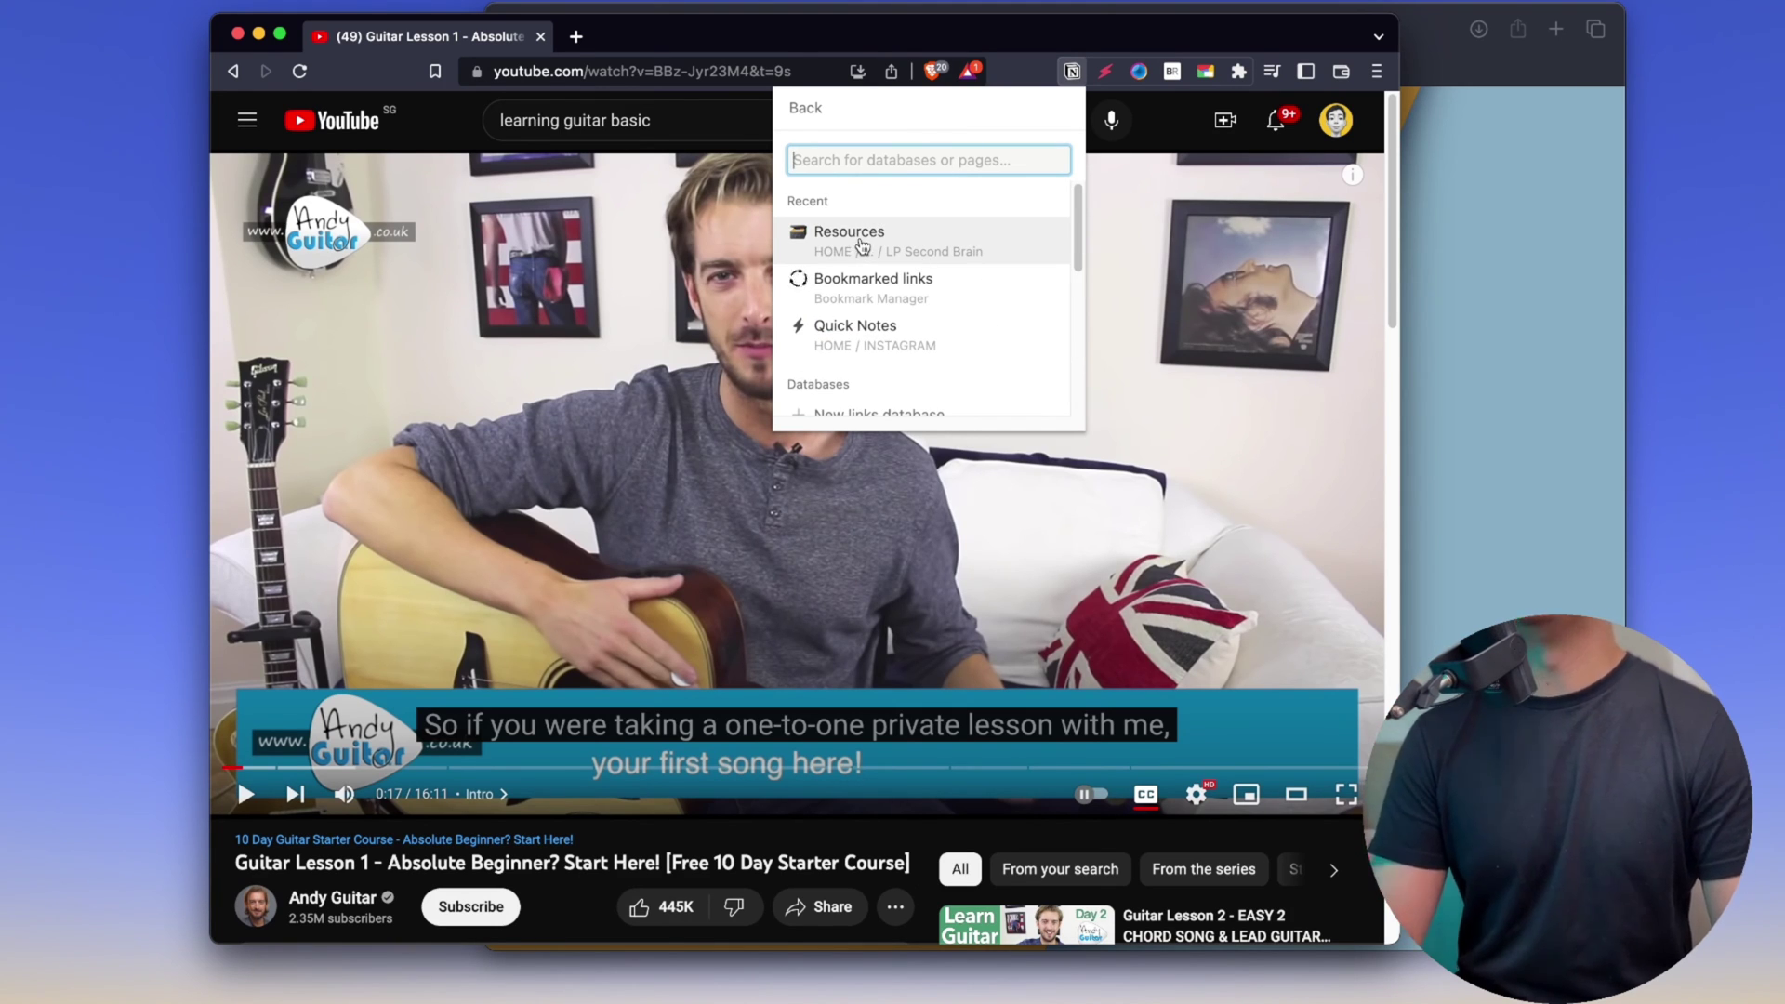
left_click(862, 245)
Shorten the clip title to "Guitar Lesson 1 - Absolute Beginner? Start Here!" and save the page to Notion
left_click(977, 149)
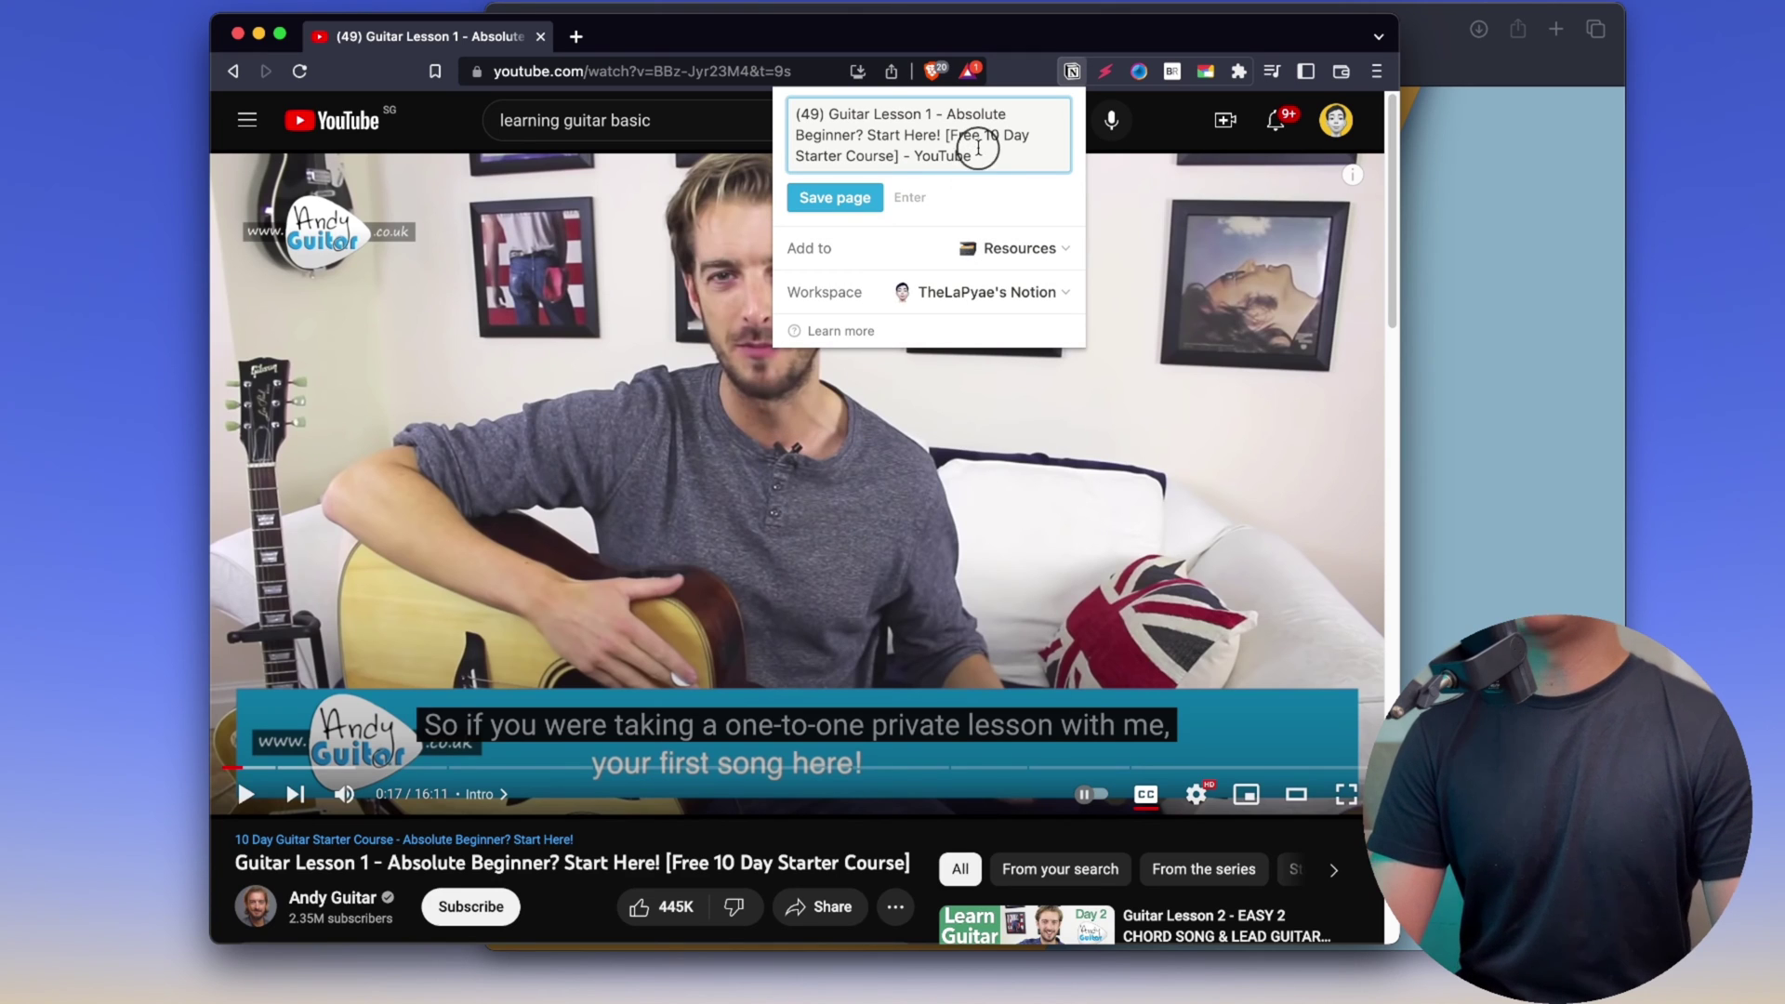
left_click_drag(828, 113, 786, 121)
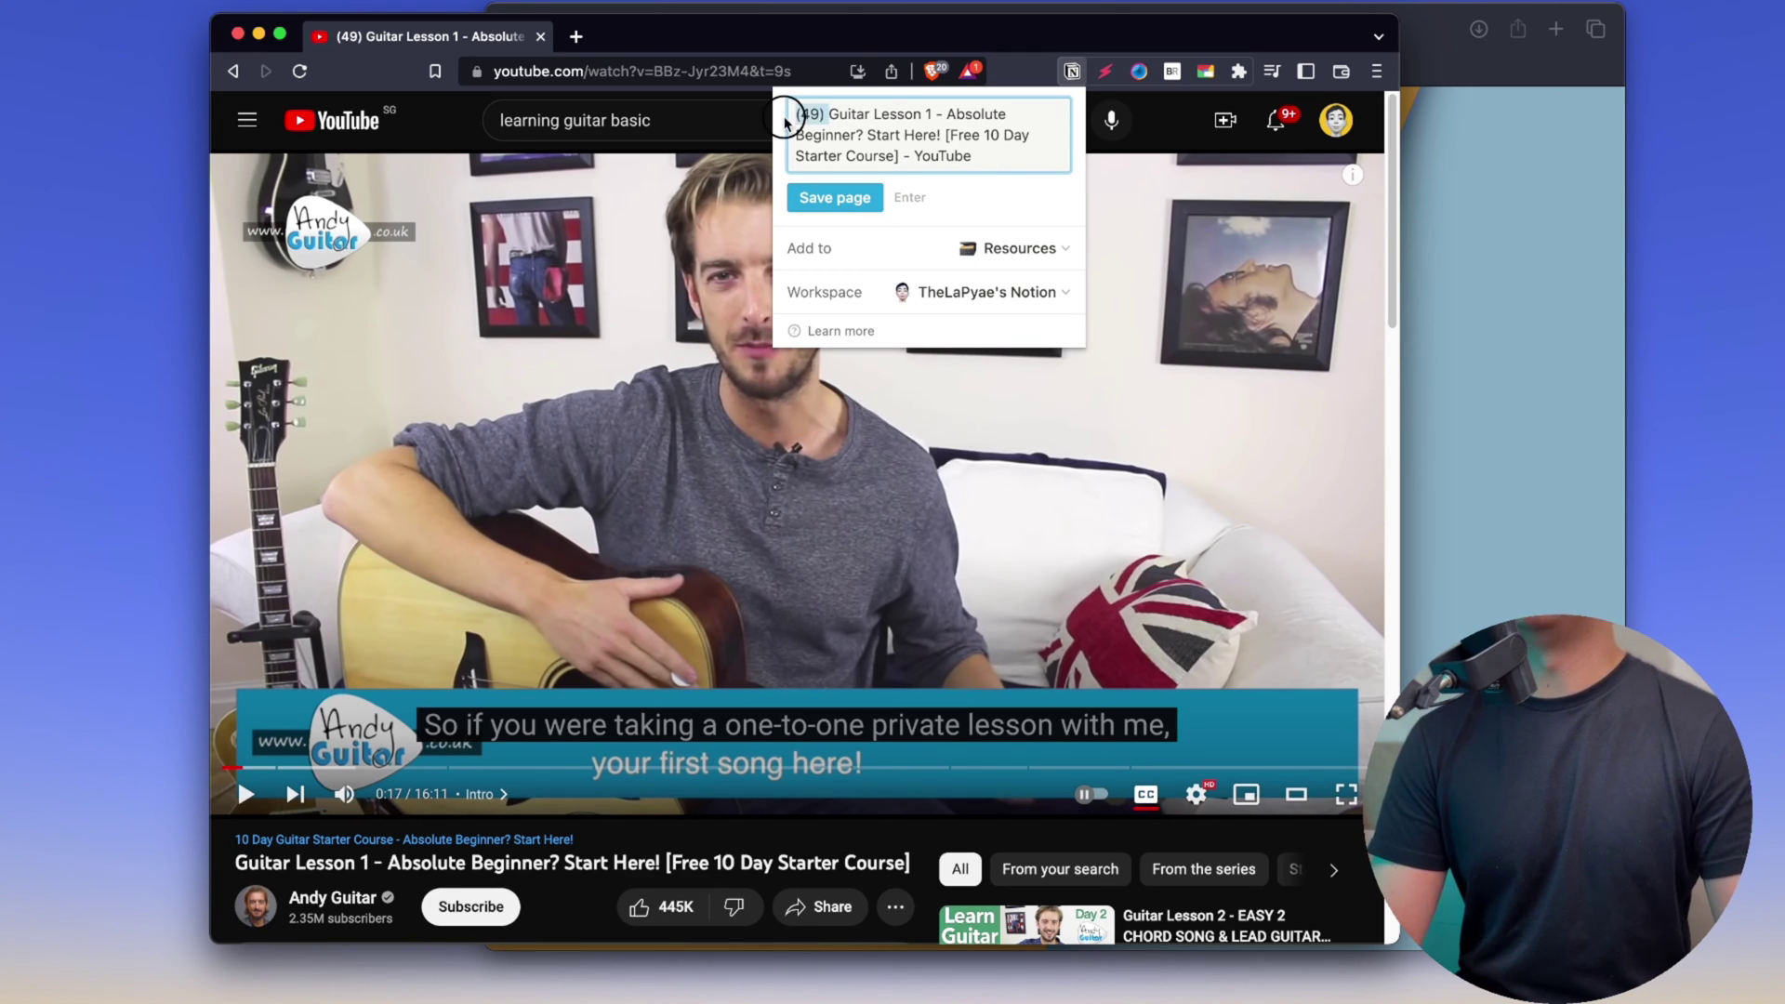
key("BackSpace")
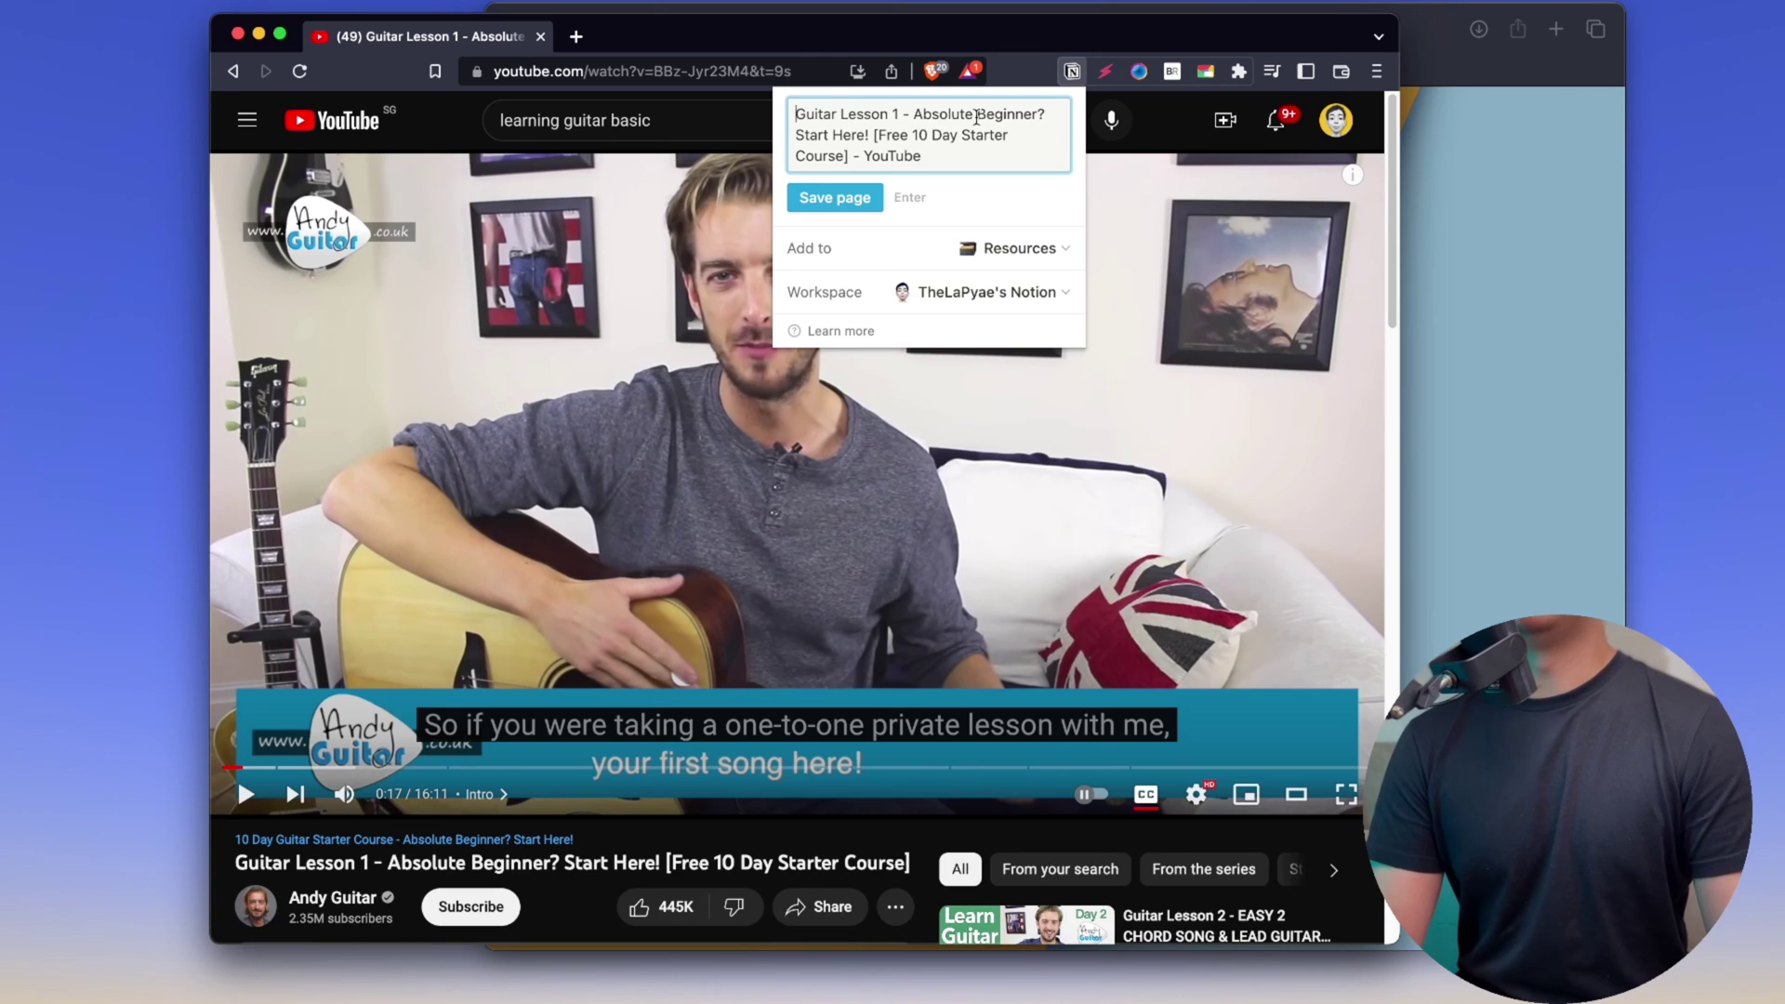
left_click_drag(872, 133, 934, 160)
key("BackSpace")
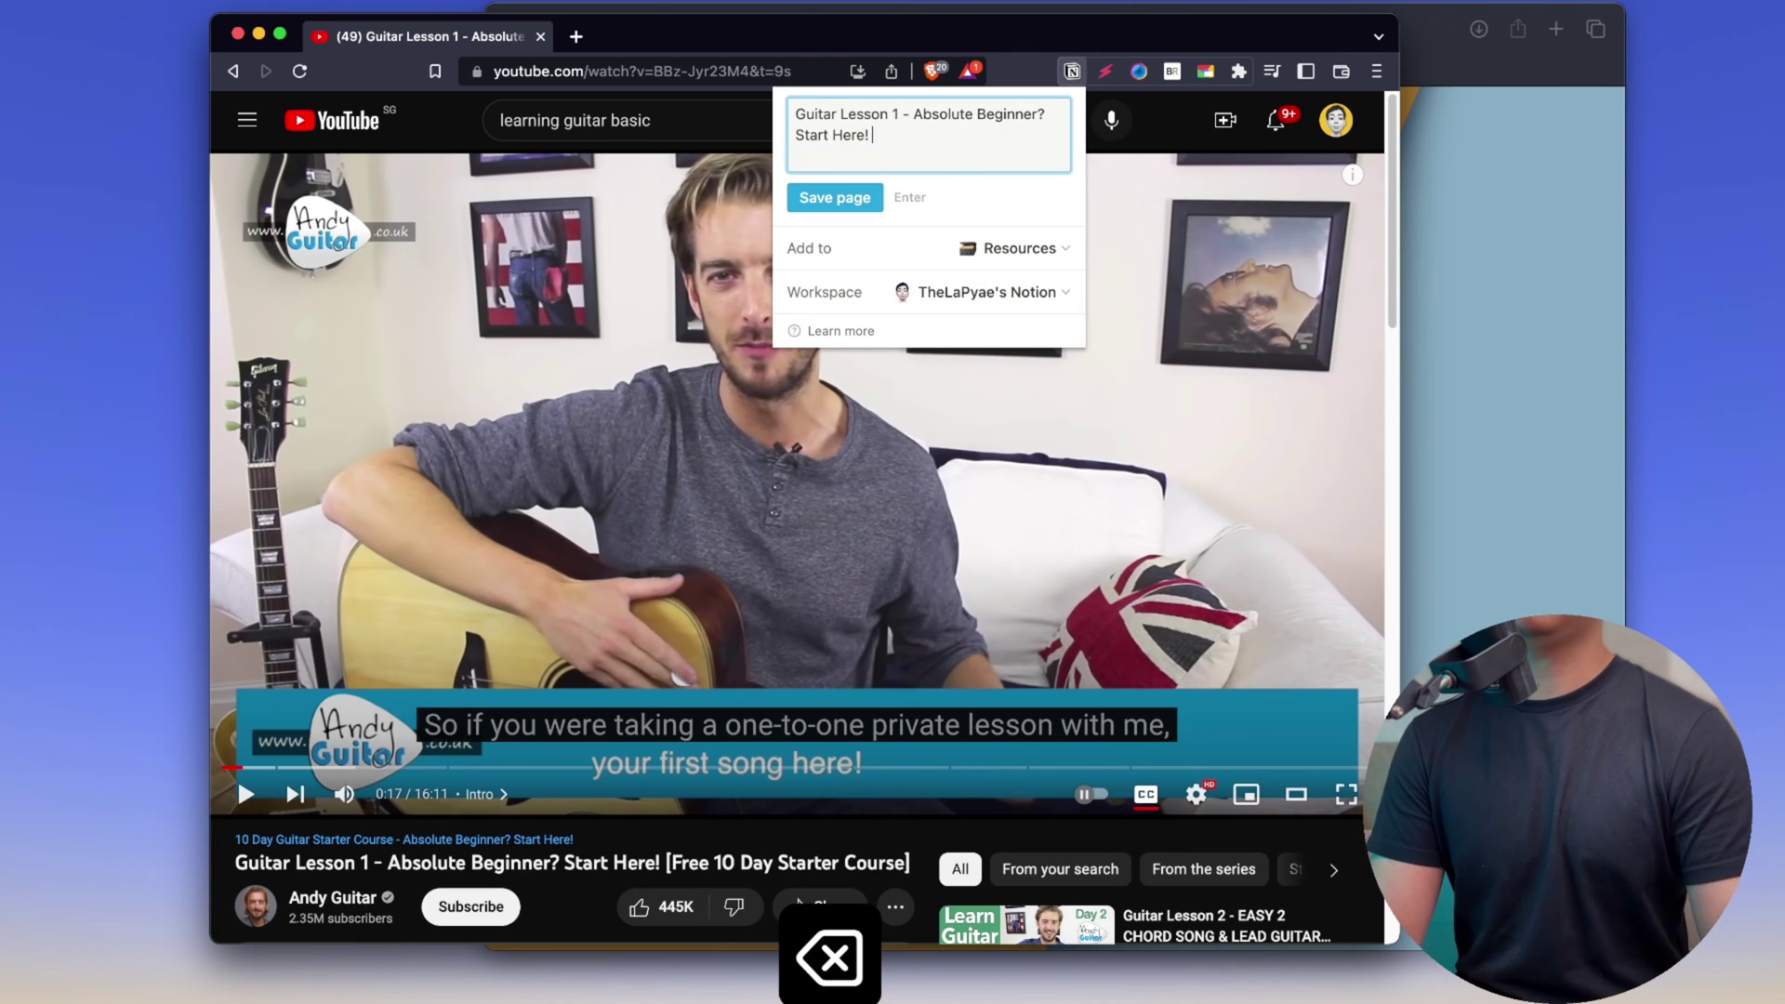
left_click(827, 199)
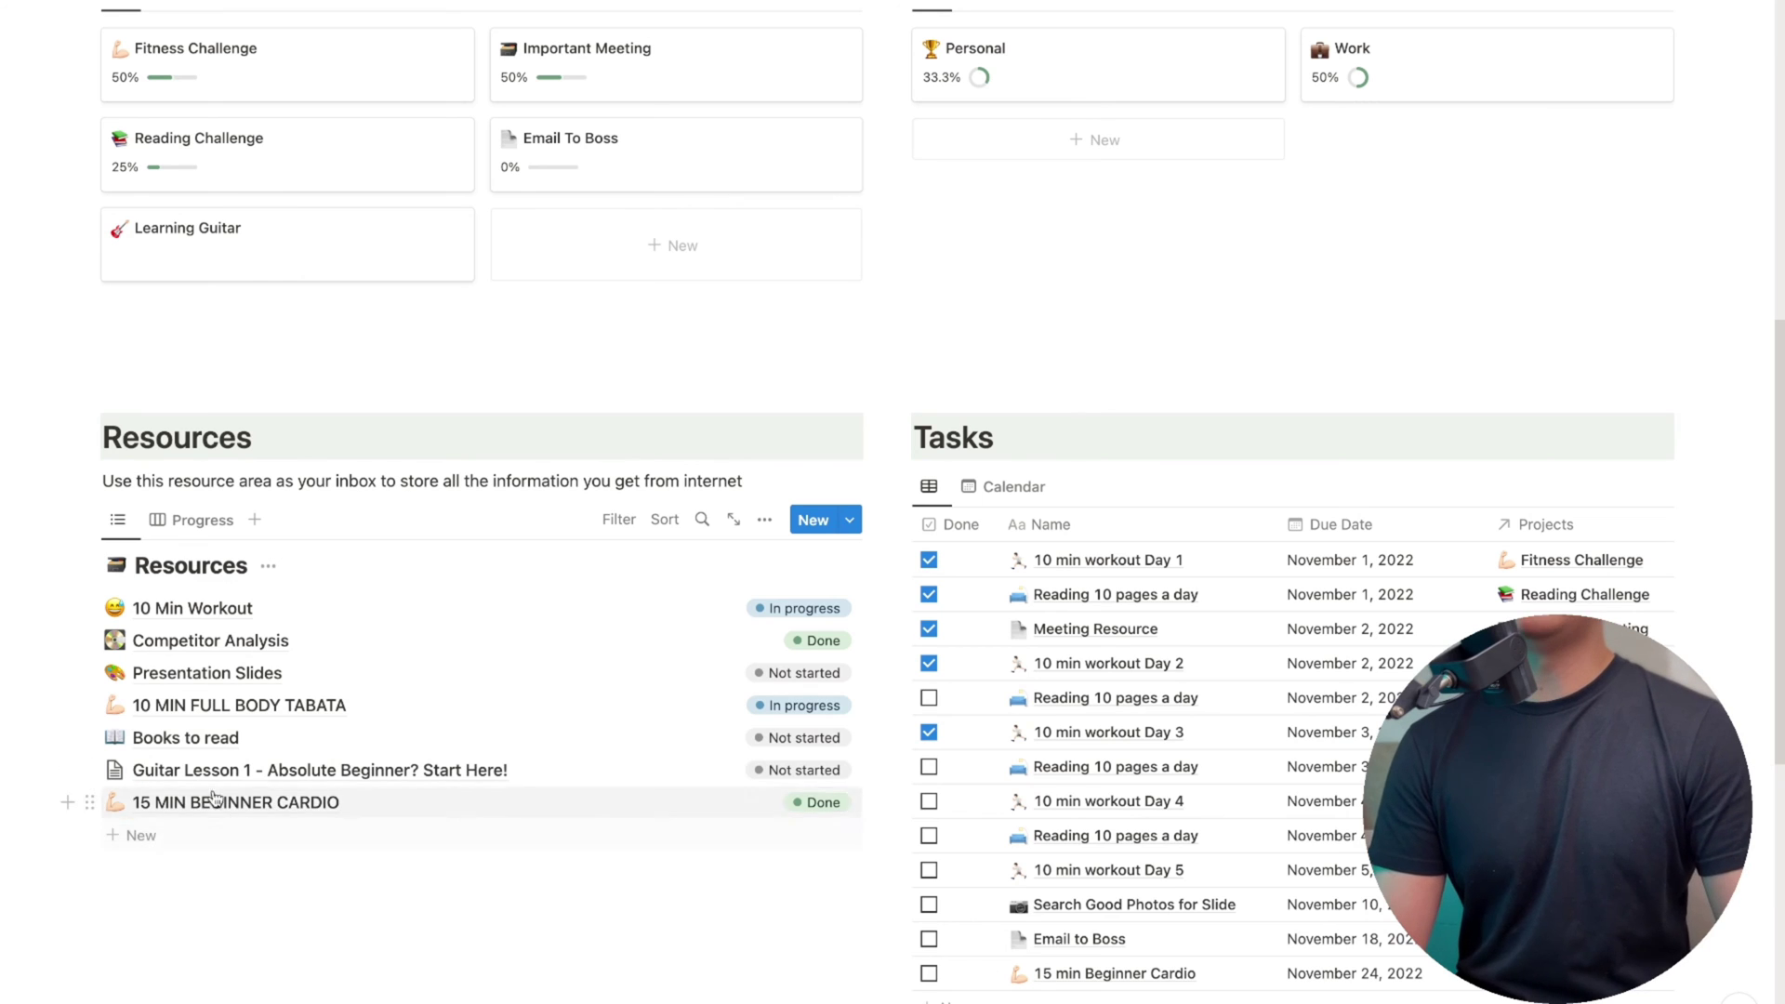
Find the guitar icon by searching "guitar" and set it in red on the "Guitar Lesson 1 - Absolute Beginner? Start Here!" resource
left_click(115, 775)
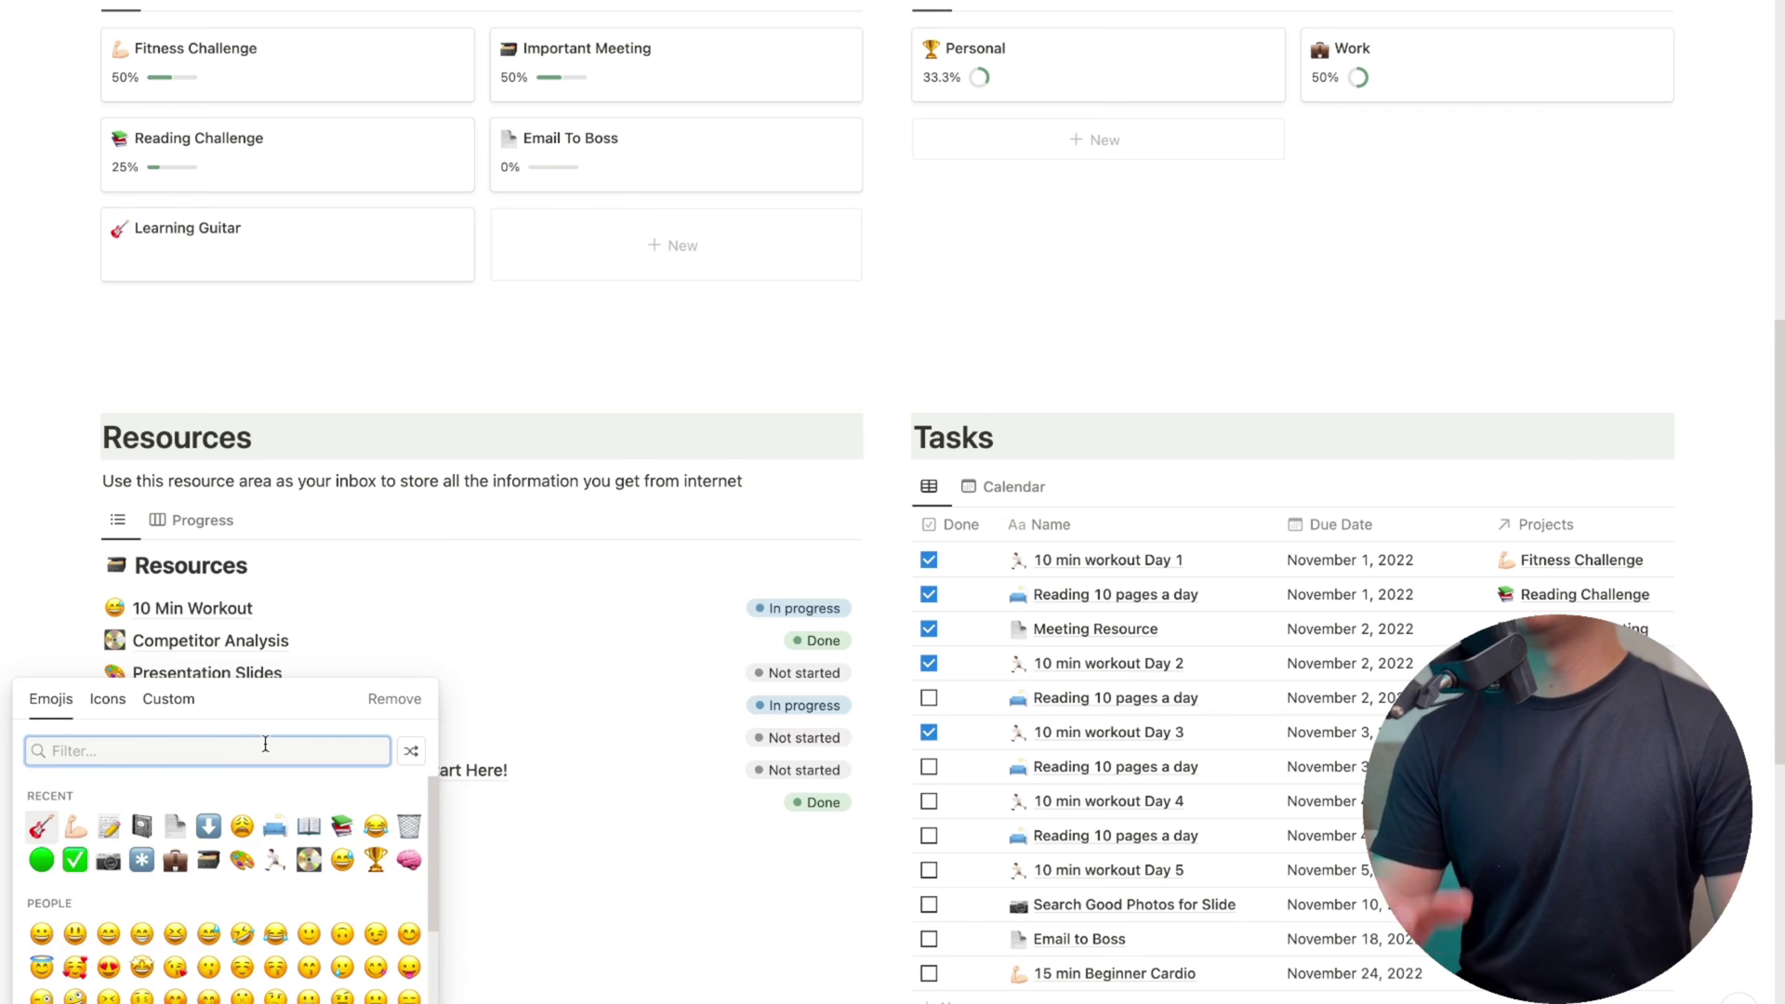
scroll(269, 862, "down", 10)
scroll(269, 863, "down", 5)
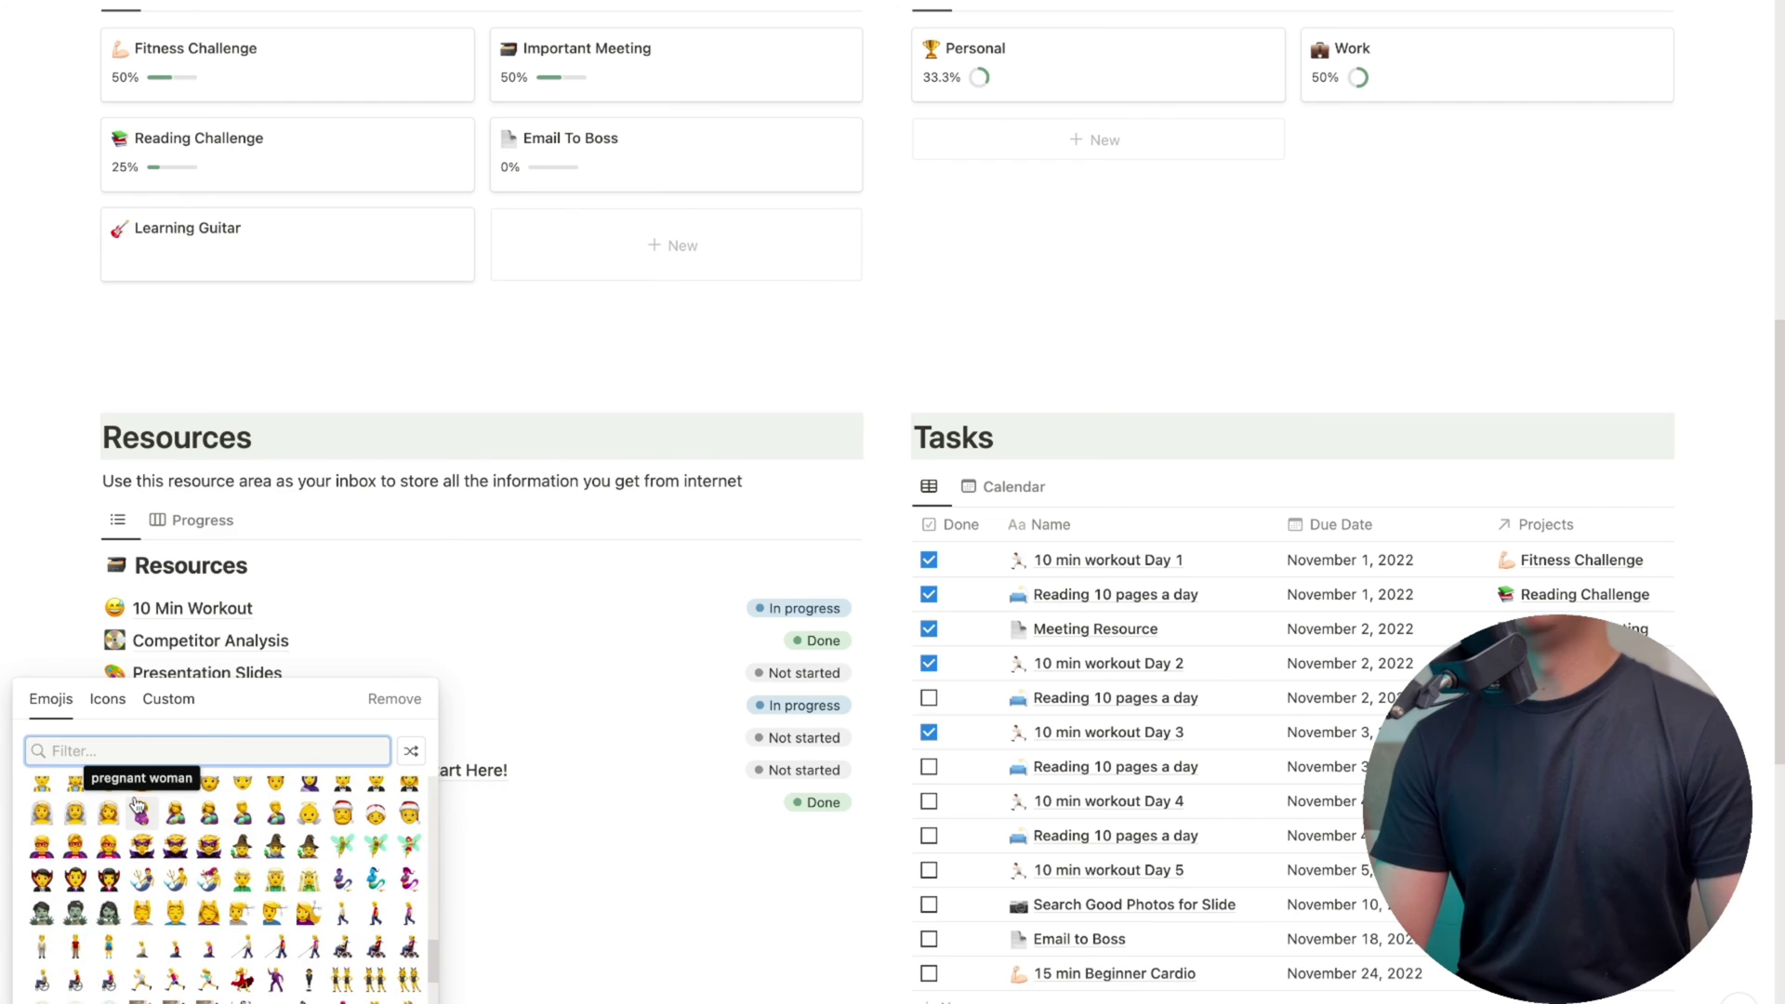
left_click(107, 699)
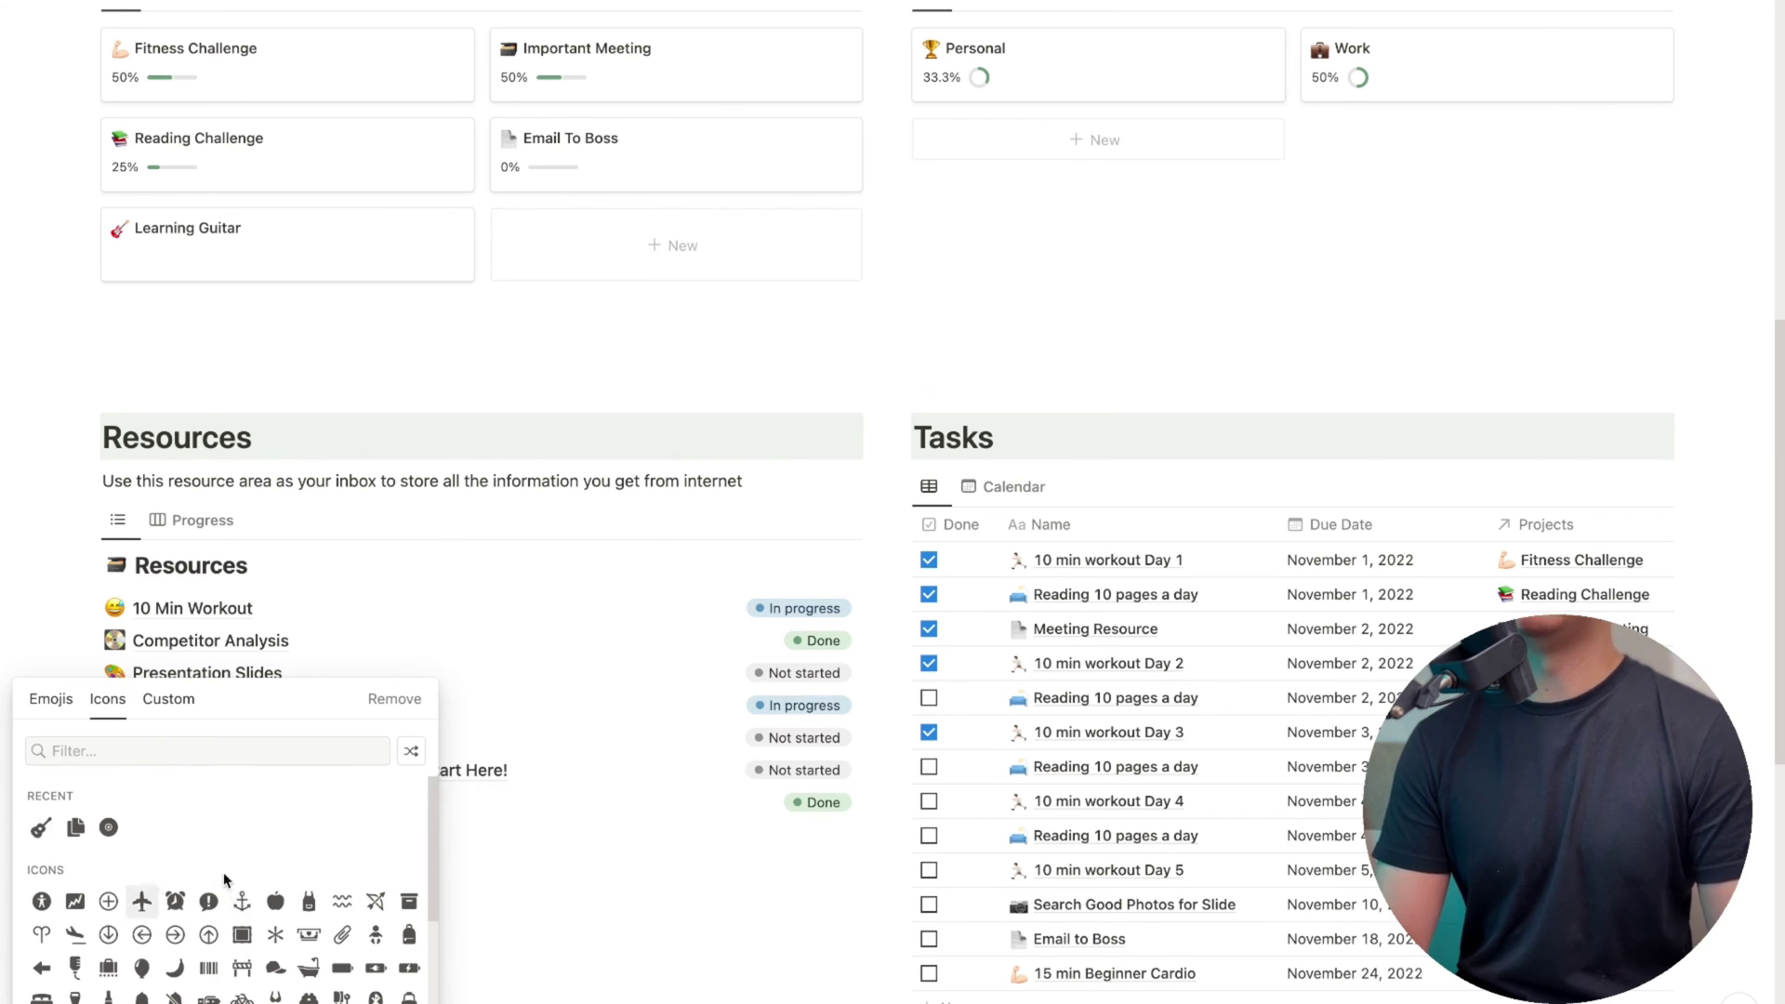
scroll(275, 967, "down", 2)
scroll(275, 981, "up", 1)
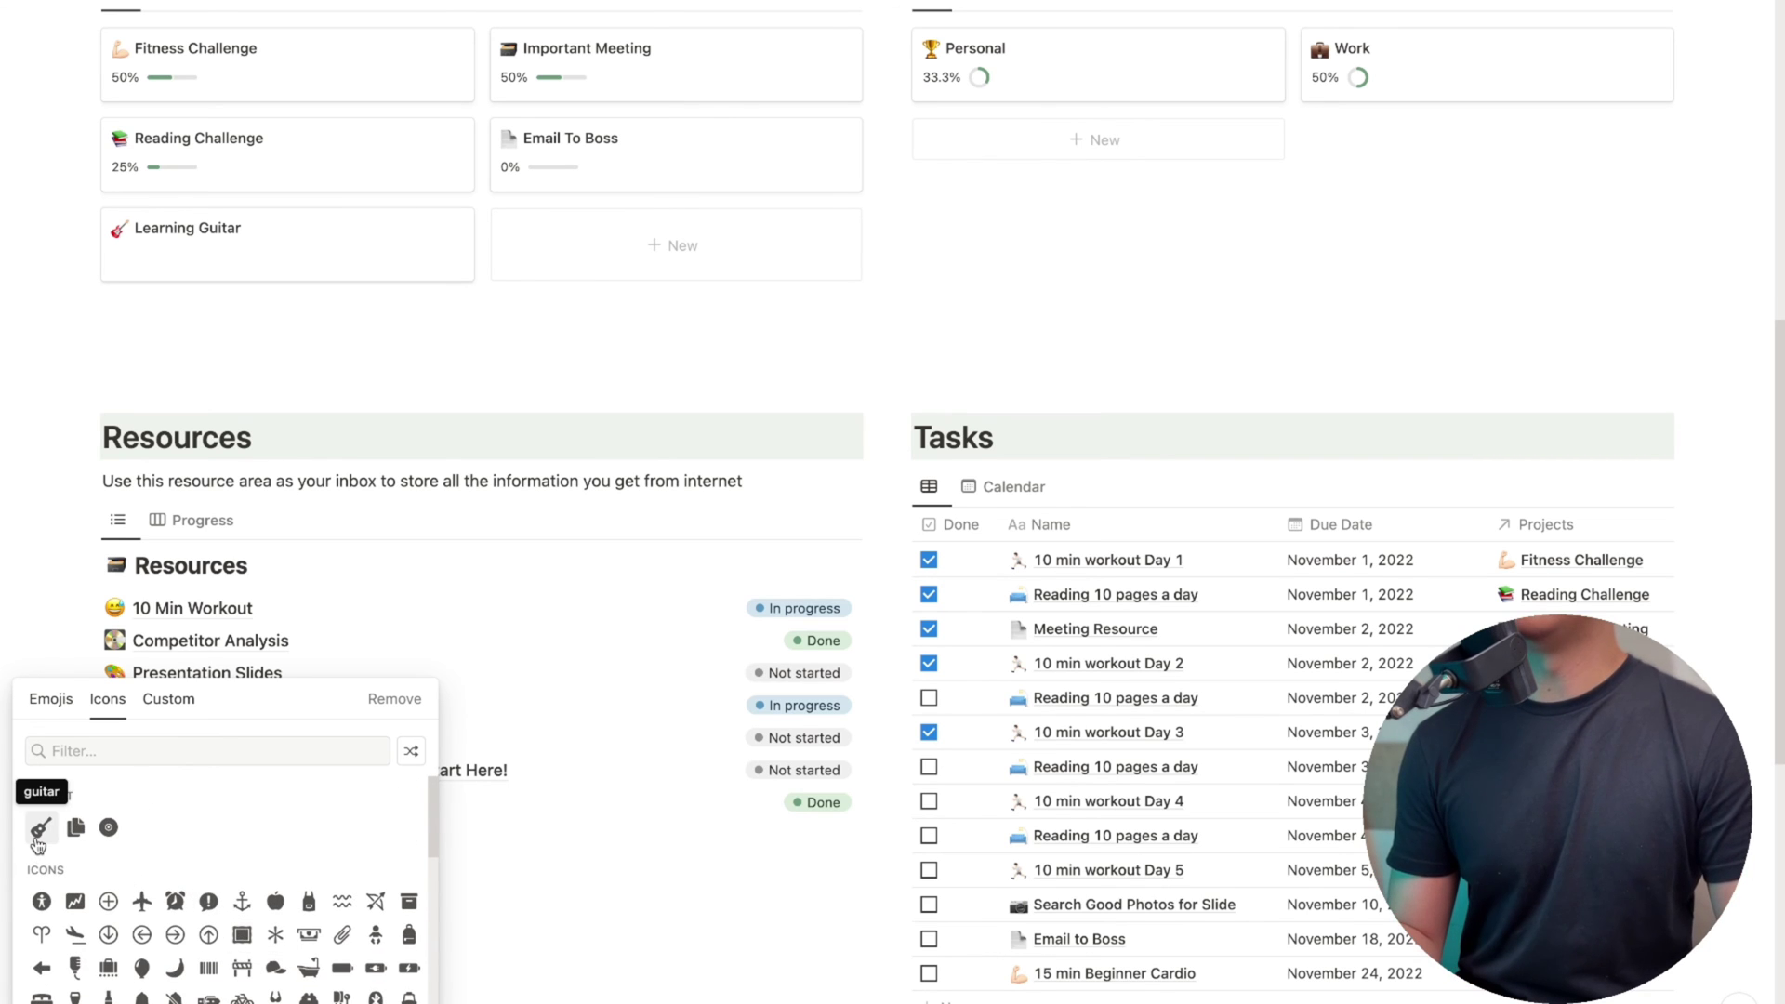
left_click(133, 753)
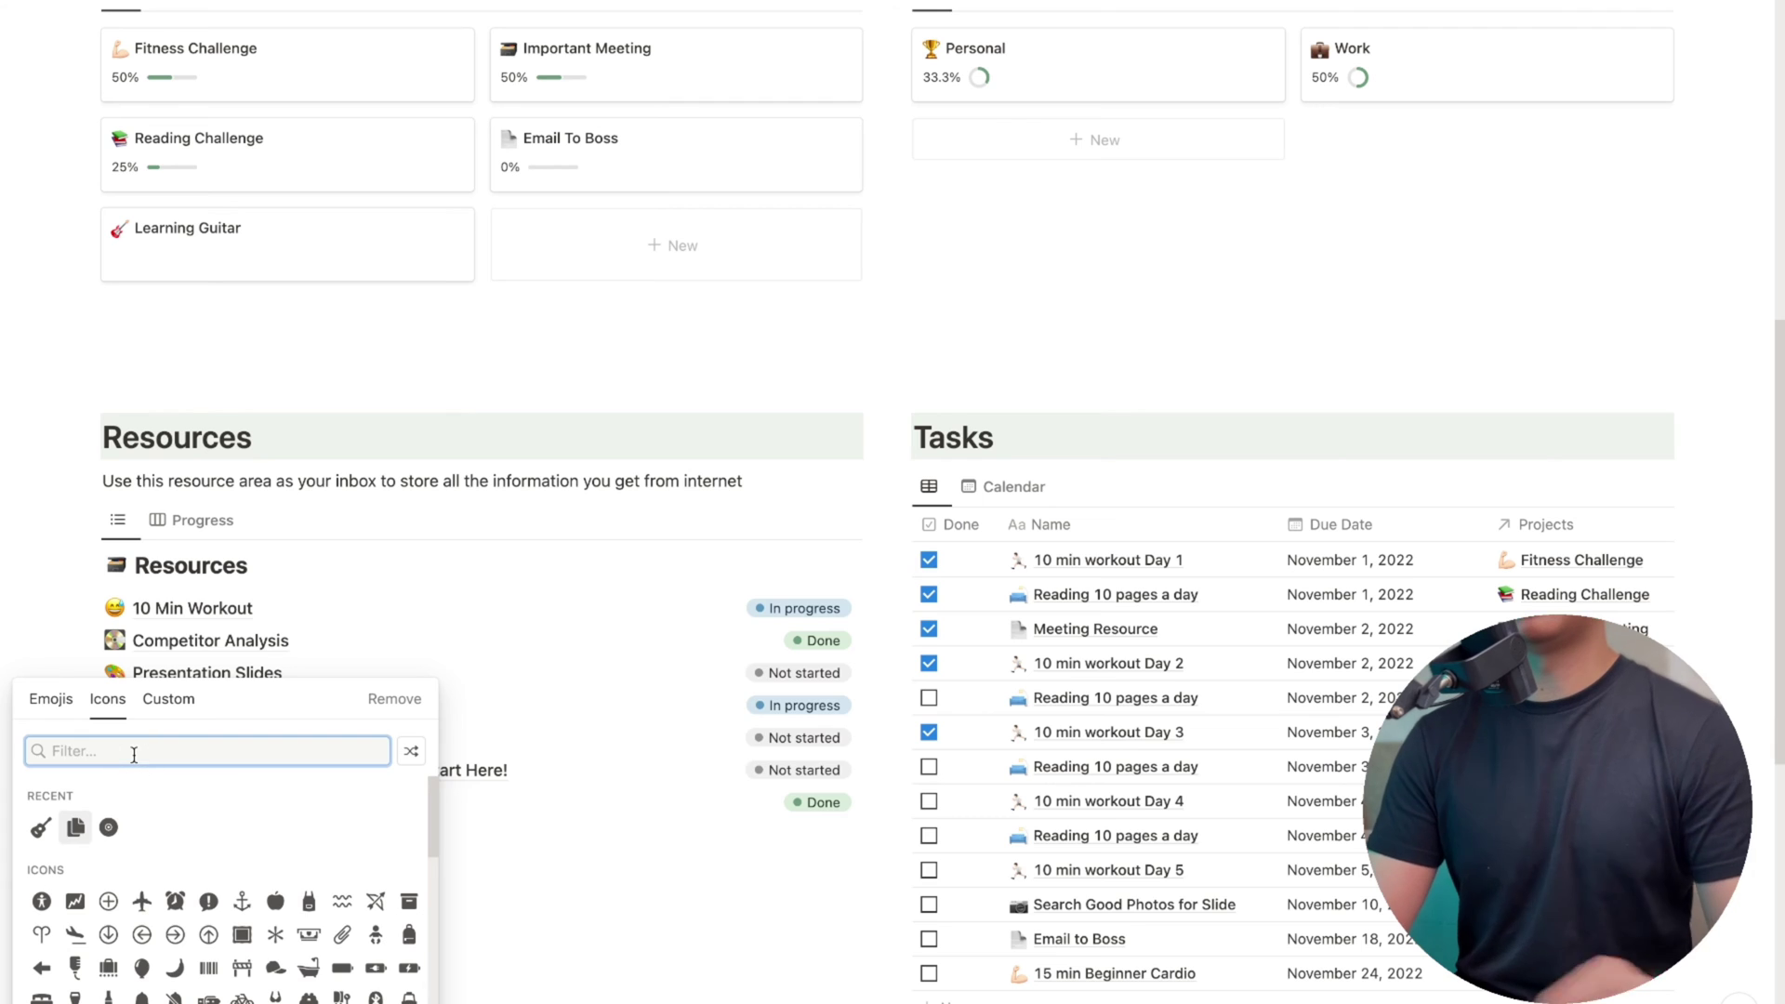
type("guitar")
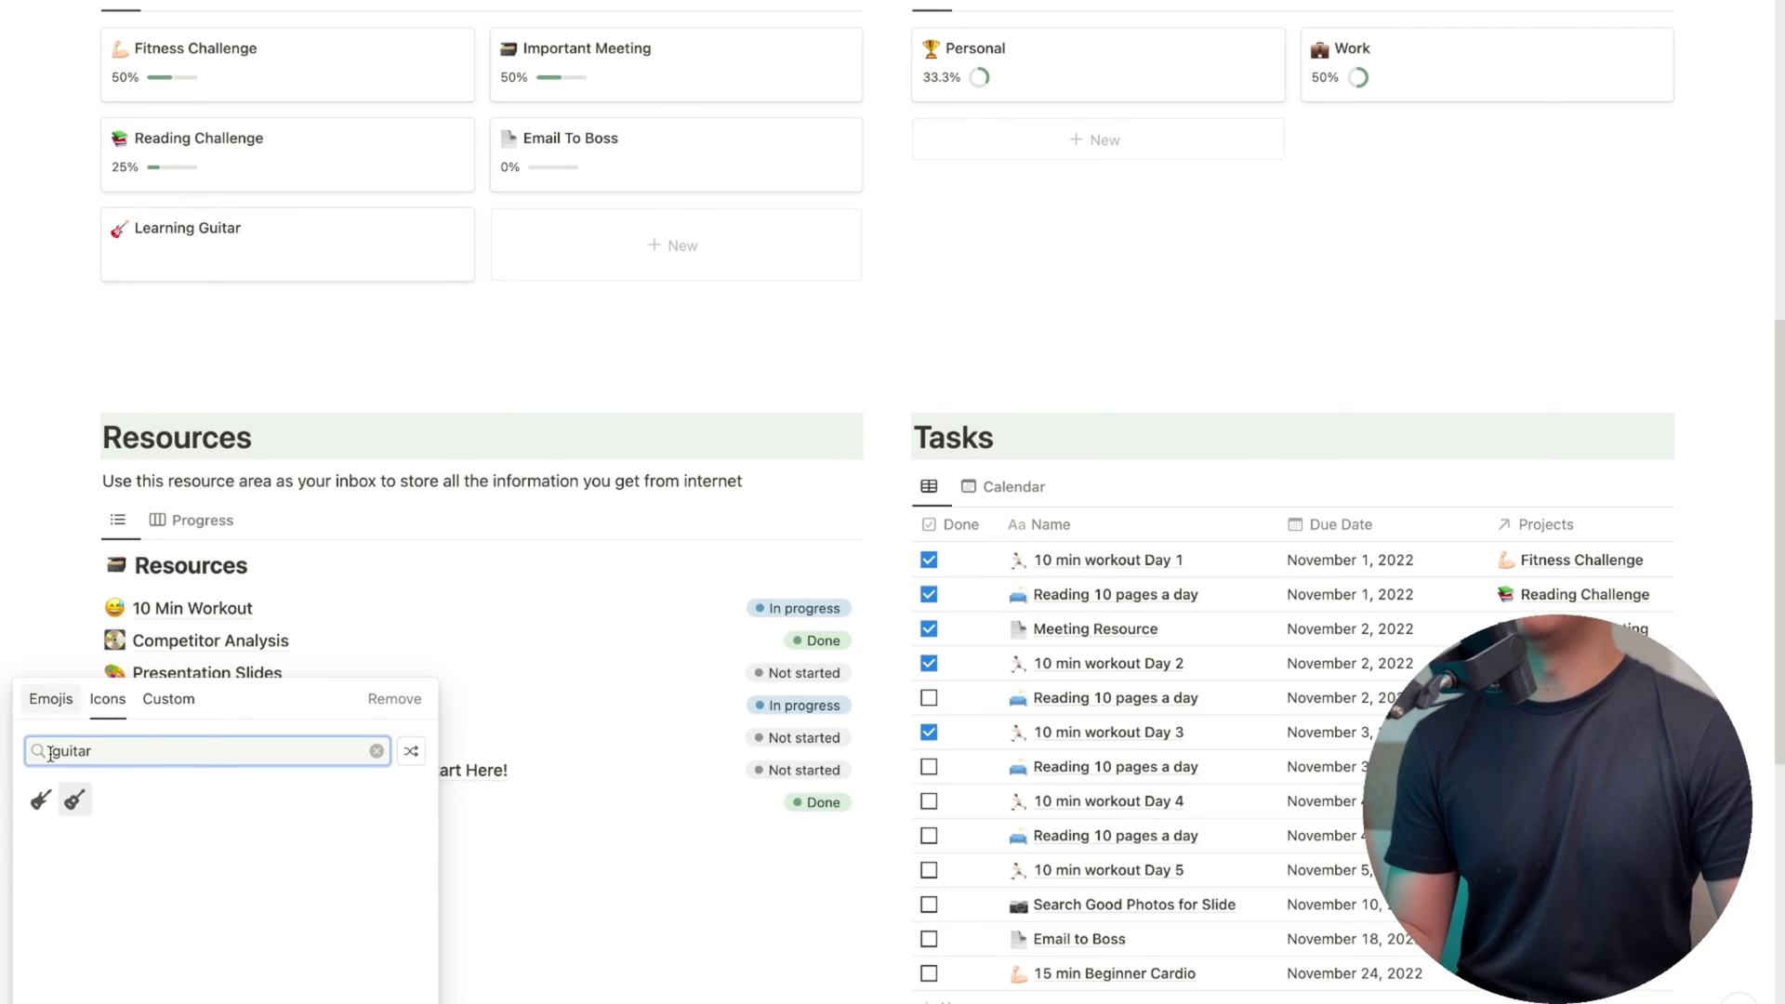
left_click(73, 815)
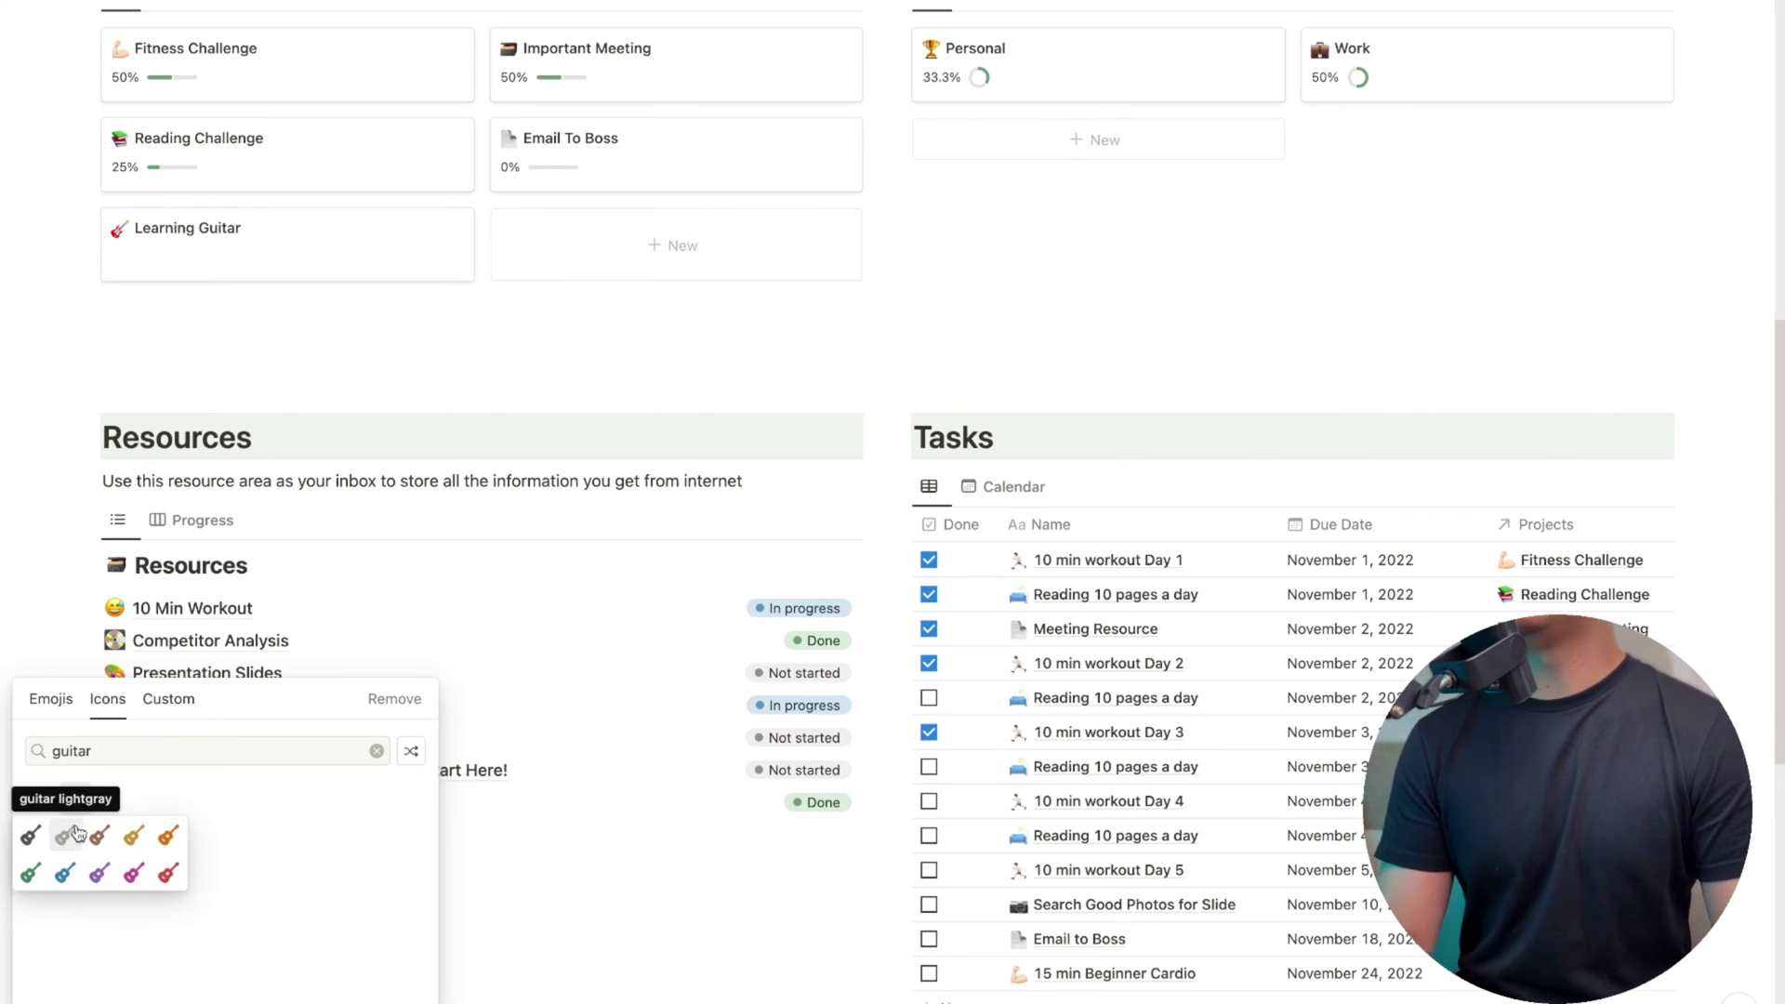
left_click(168, 879)
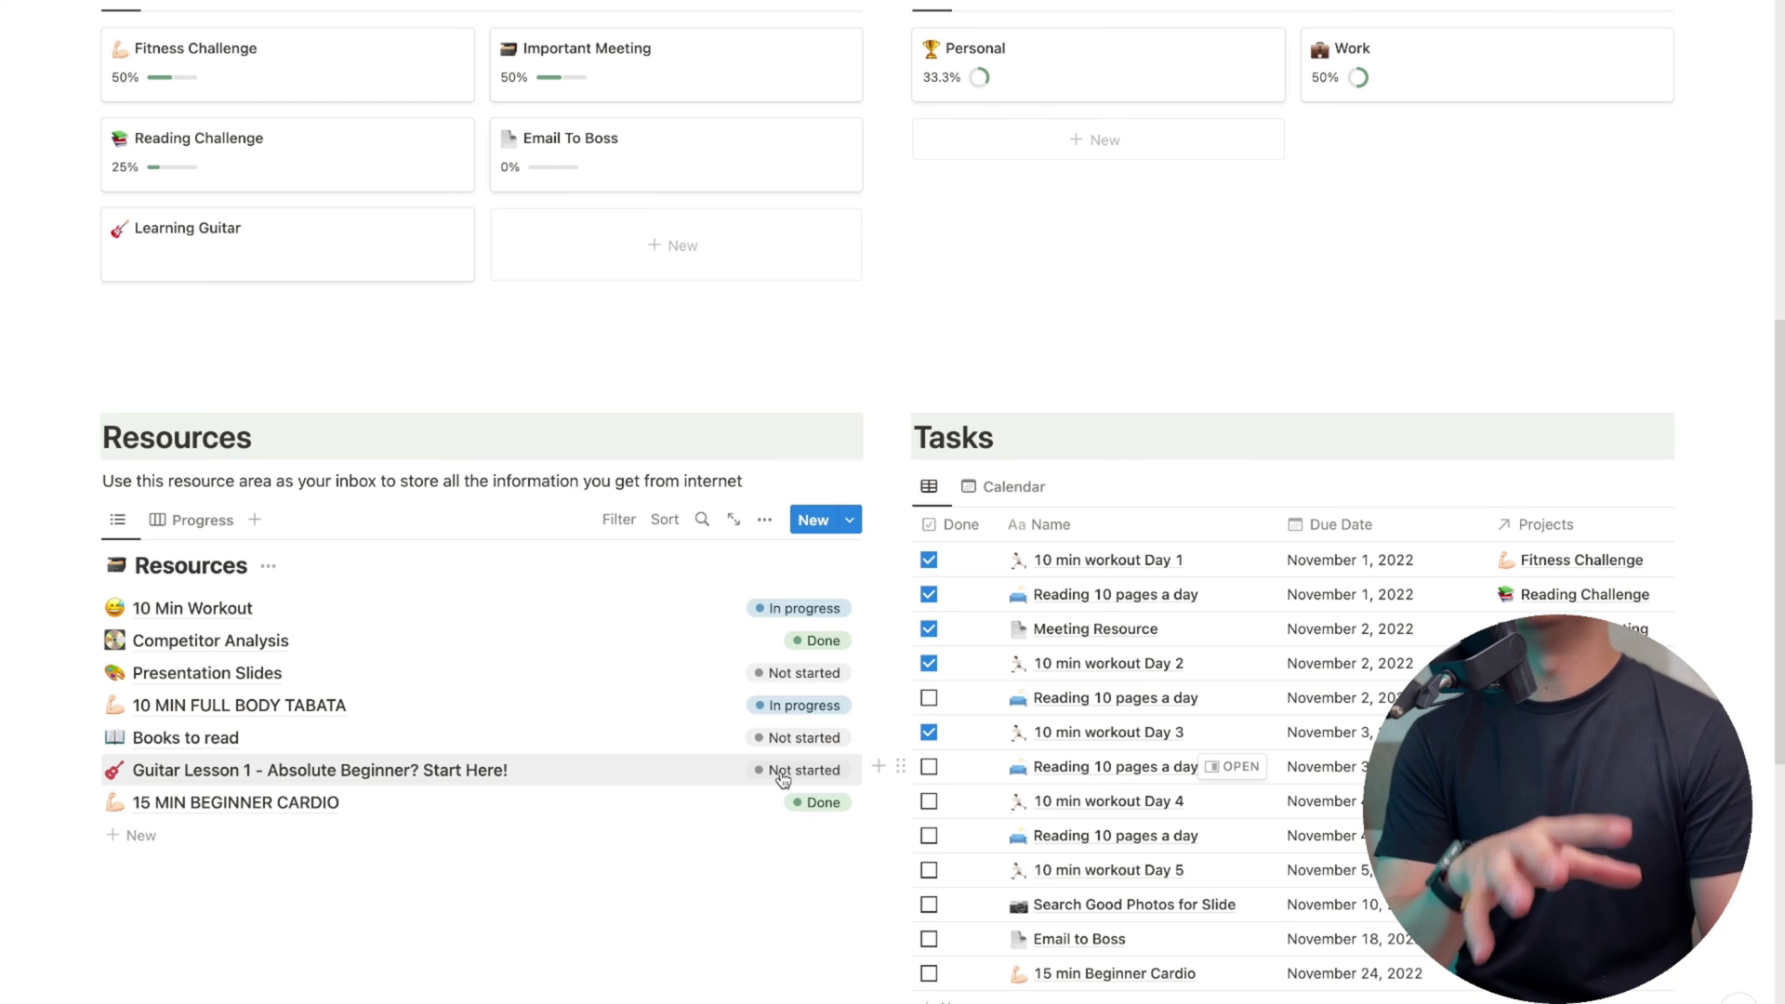
Link the "Guitar Lesson 1 - Absolute Beginner? Start Here!" resource to the Personal area and the Learning Guitar project, and close its page
left_click(471, 777)
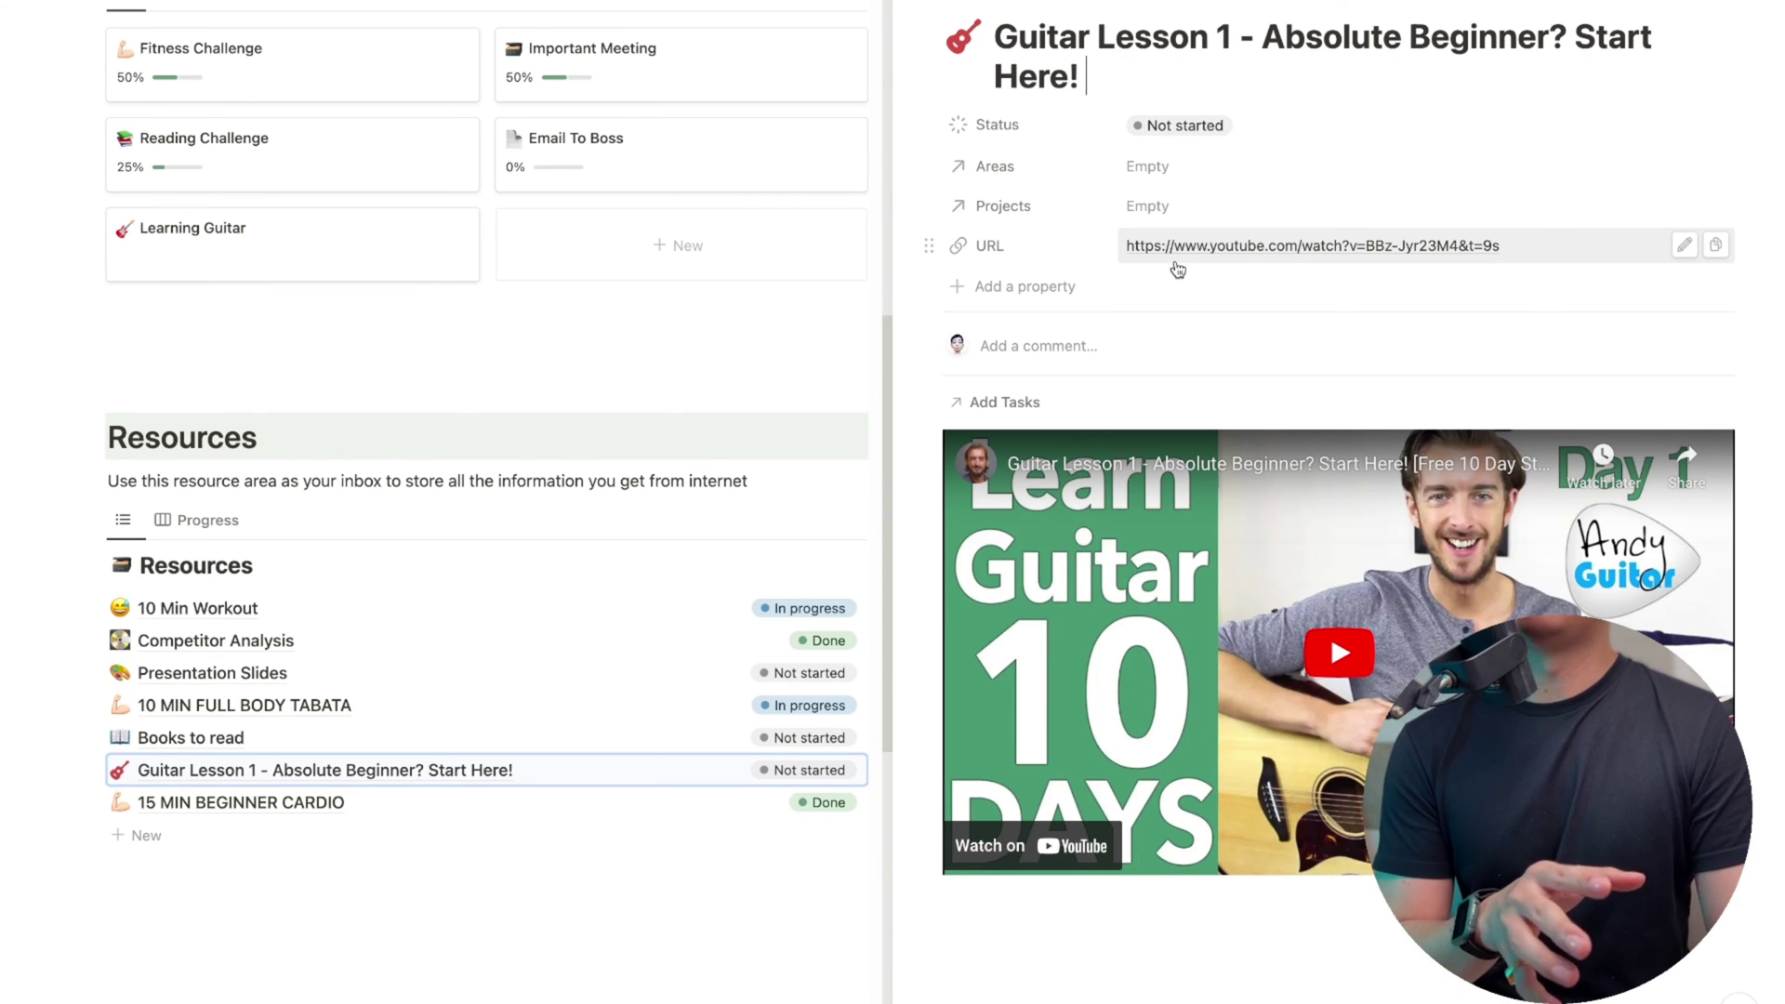
left_click(1176, 171)
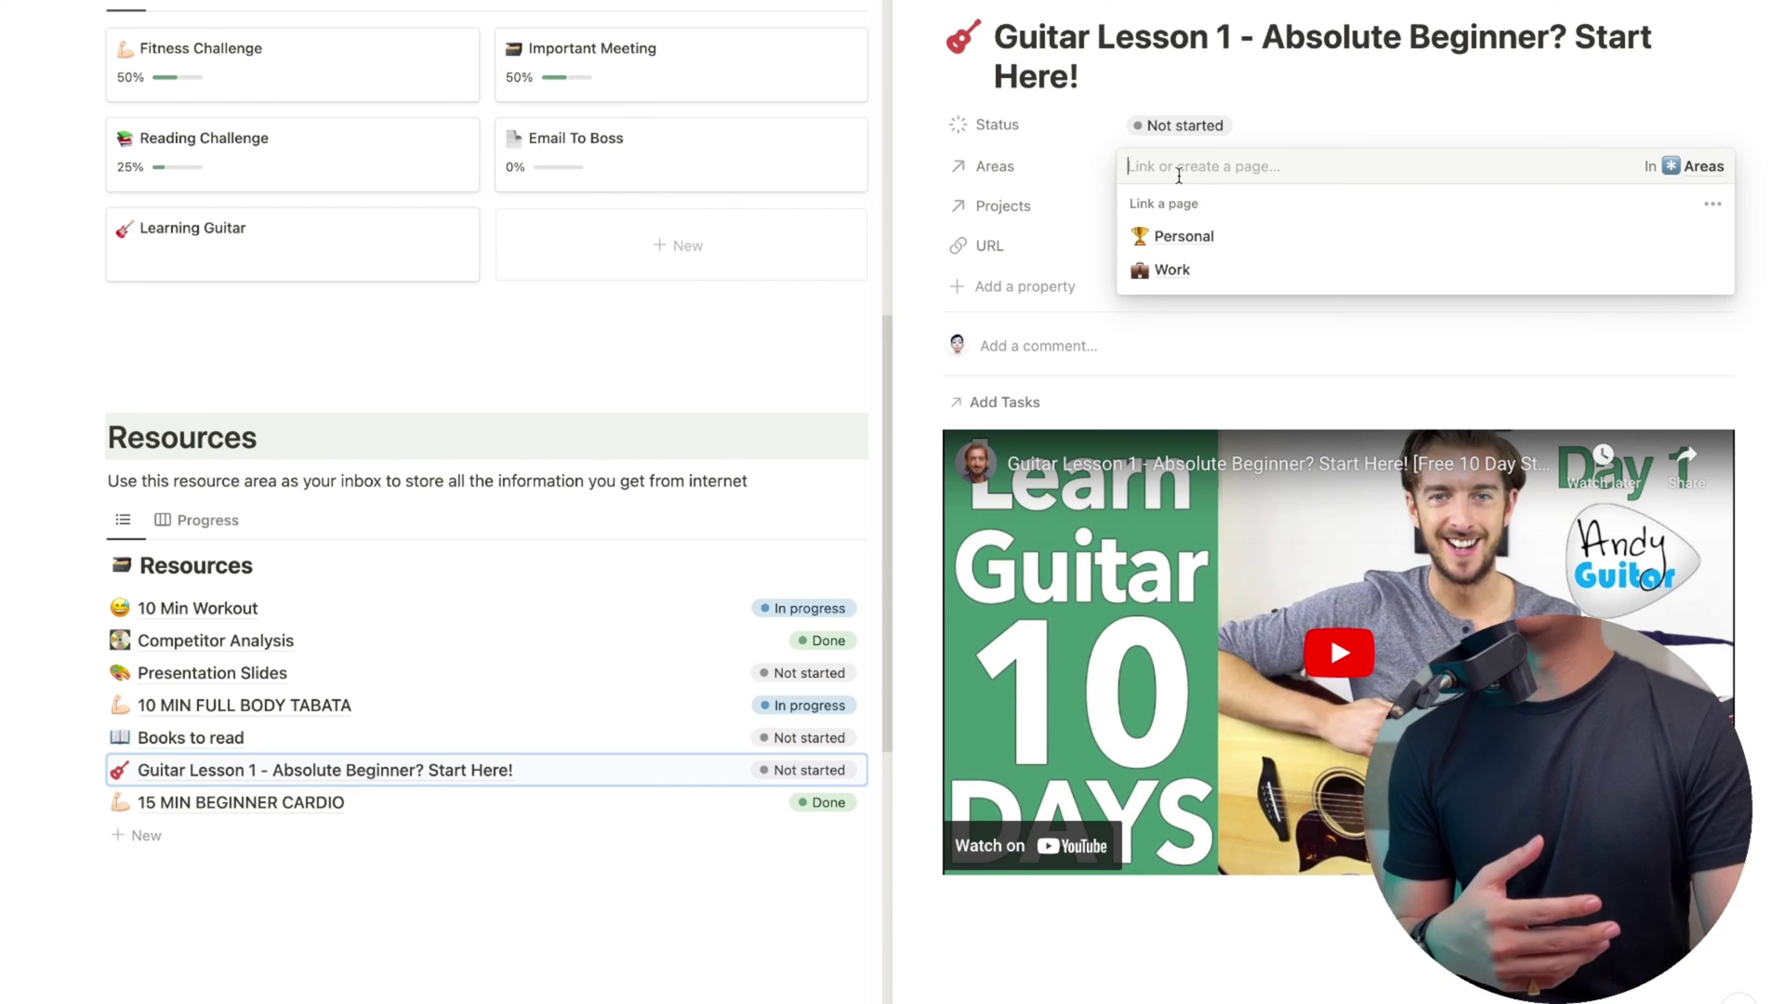
left_click(1193, 238)
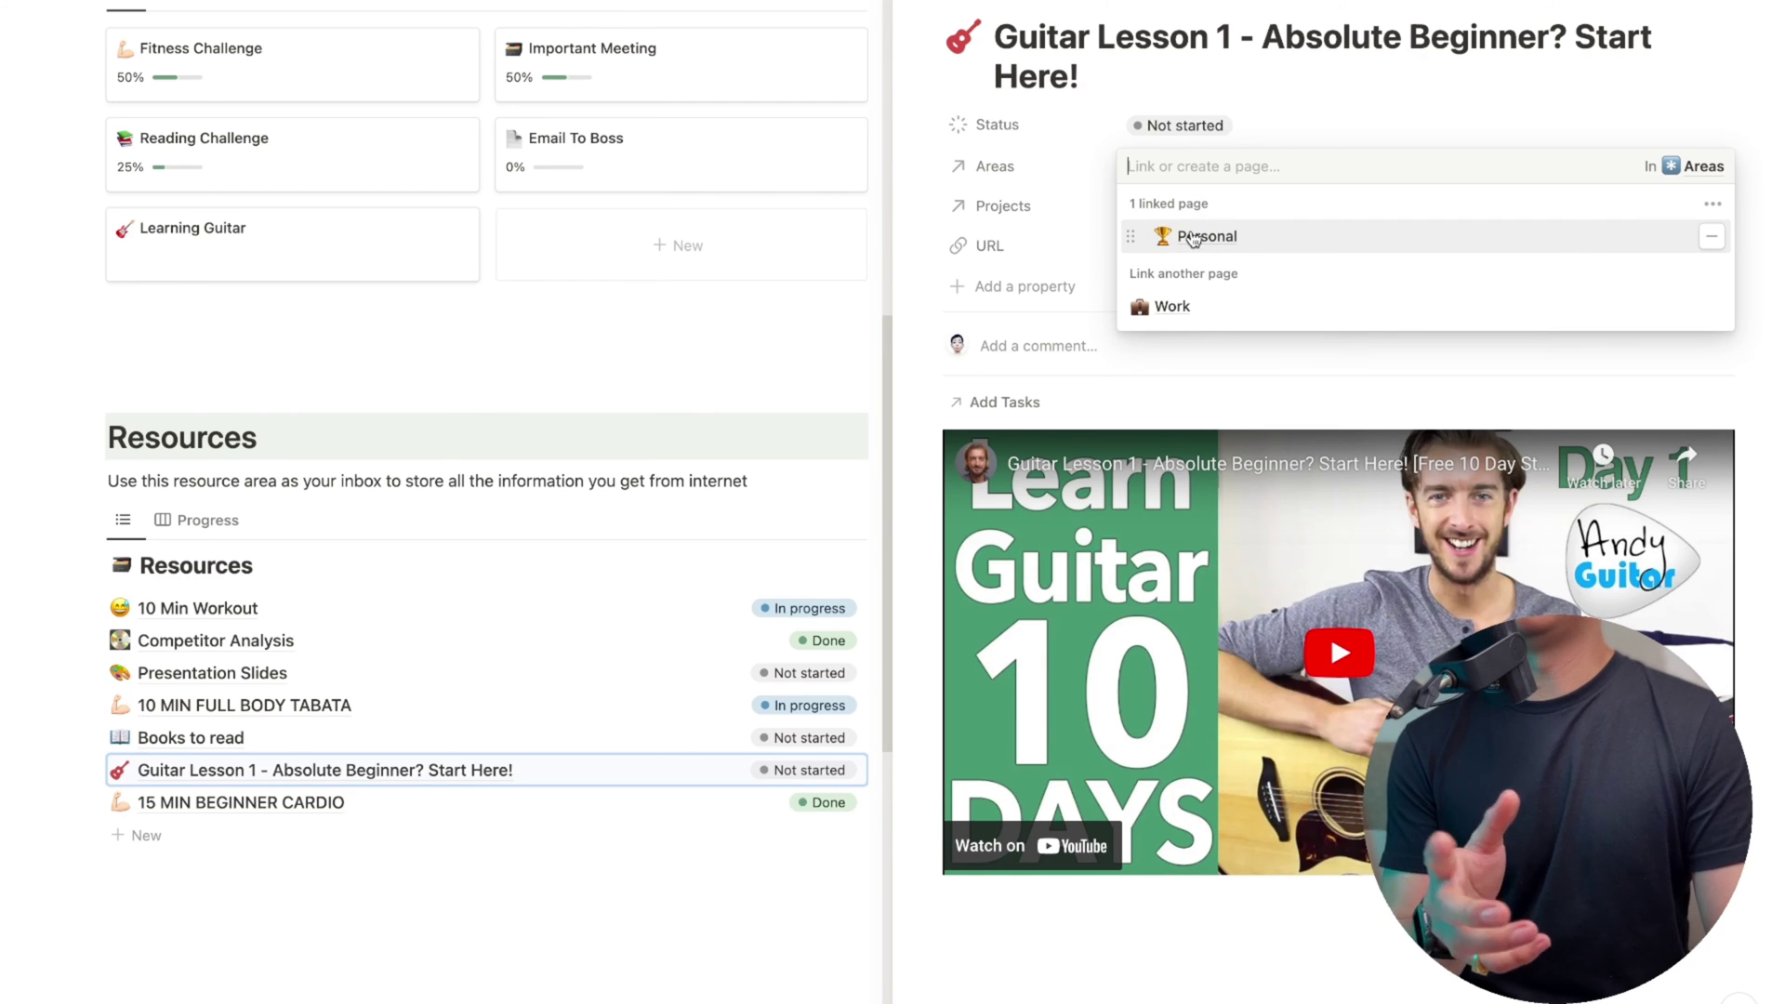
left_click(1306, 139)
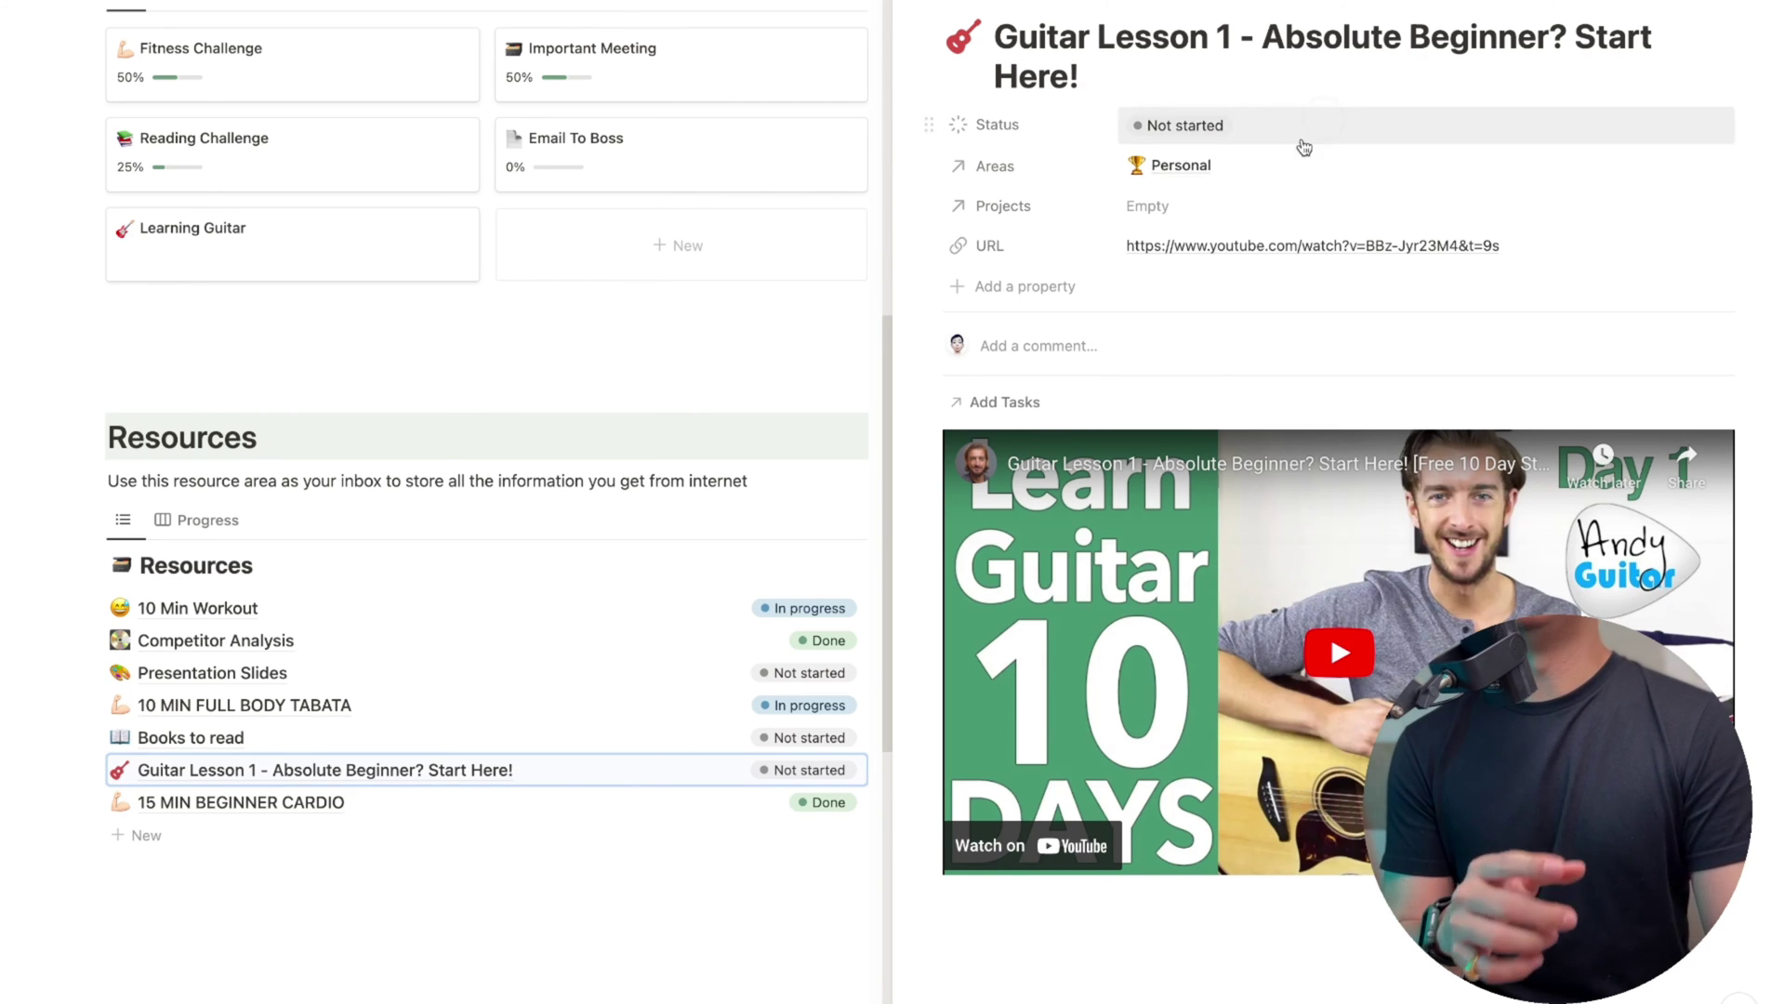
left_click(1162, 208)
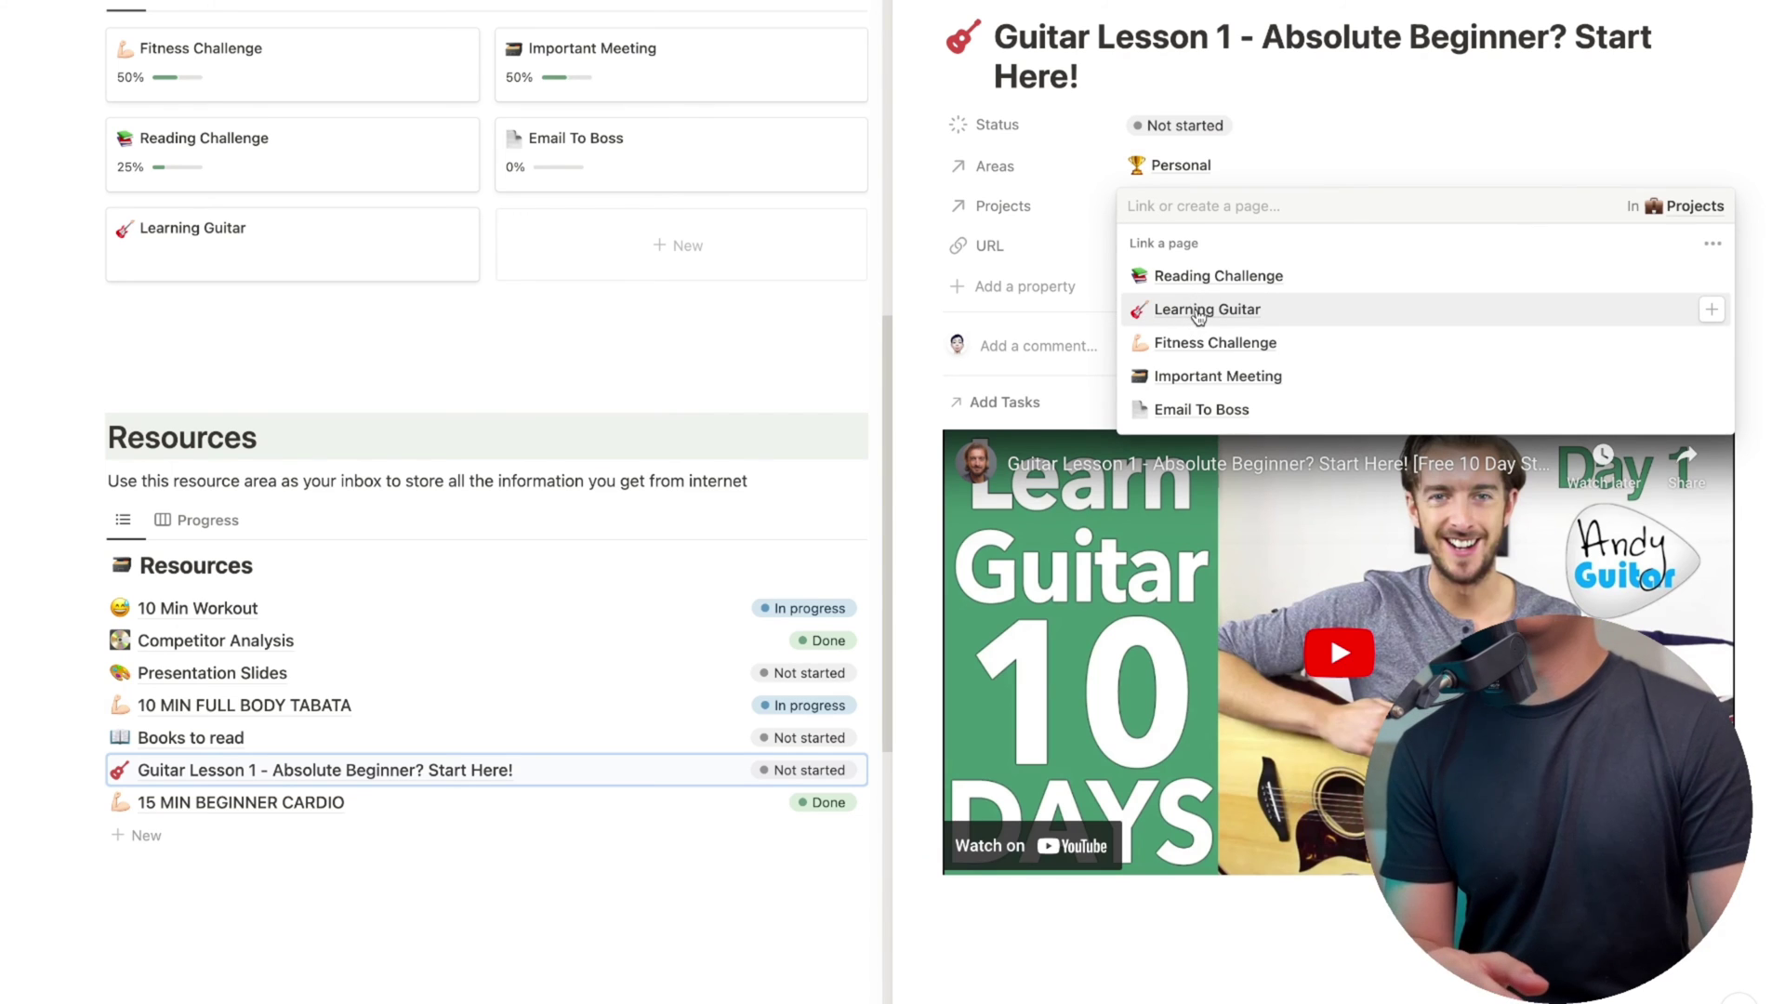
left_click(1200, 312)
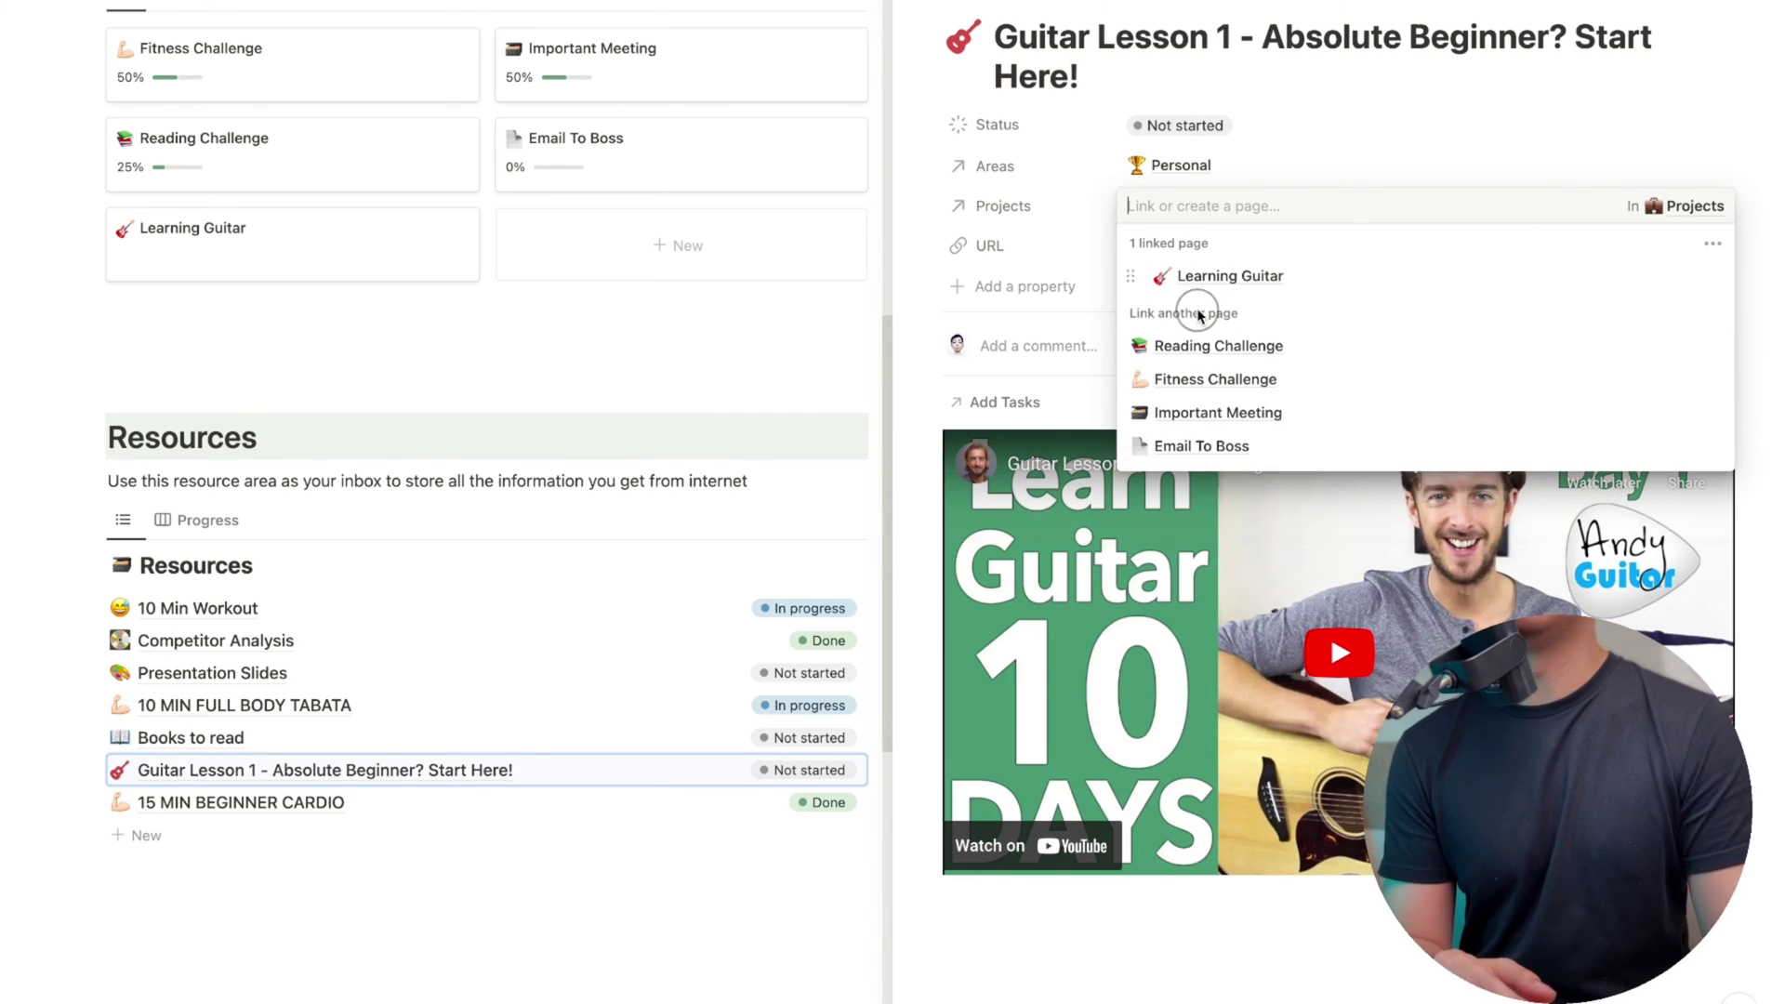
left_click(1394, 144)
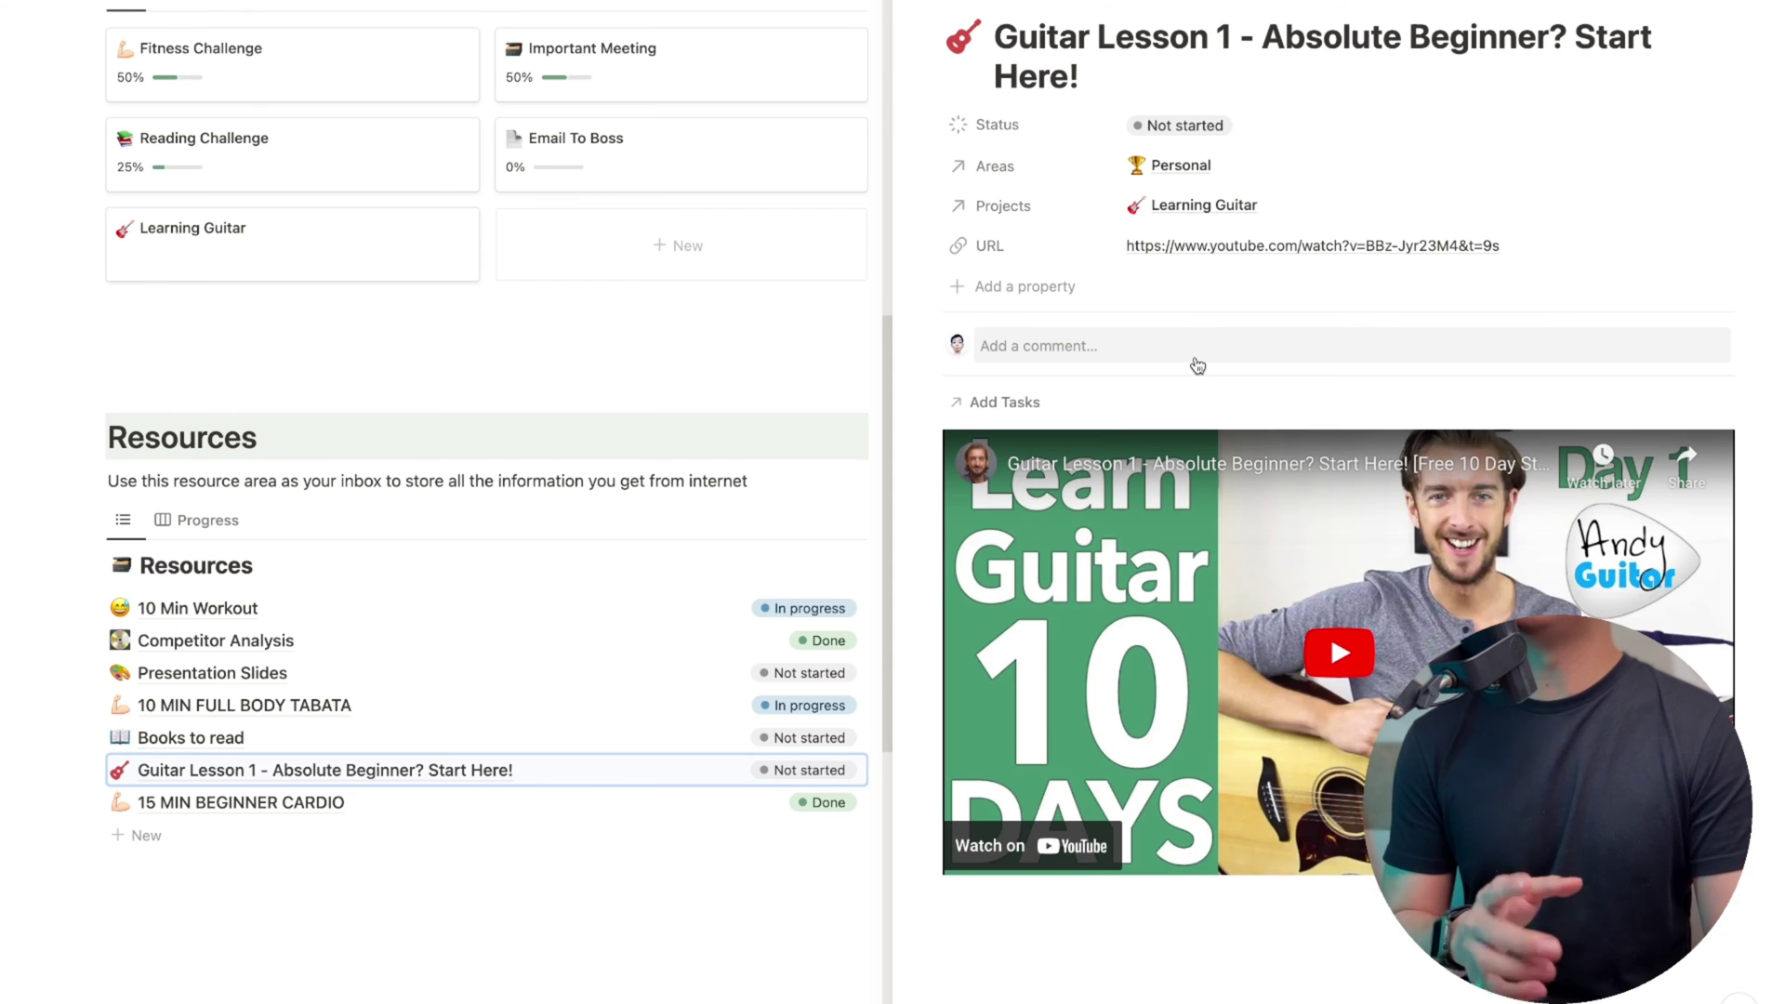
left_click(920, 12)
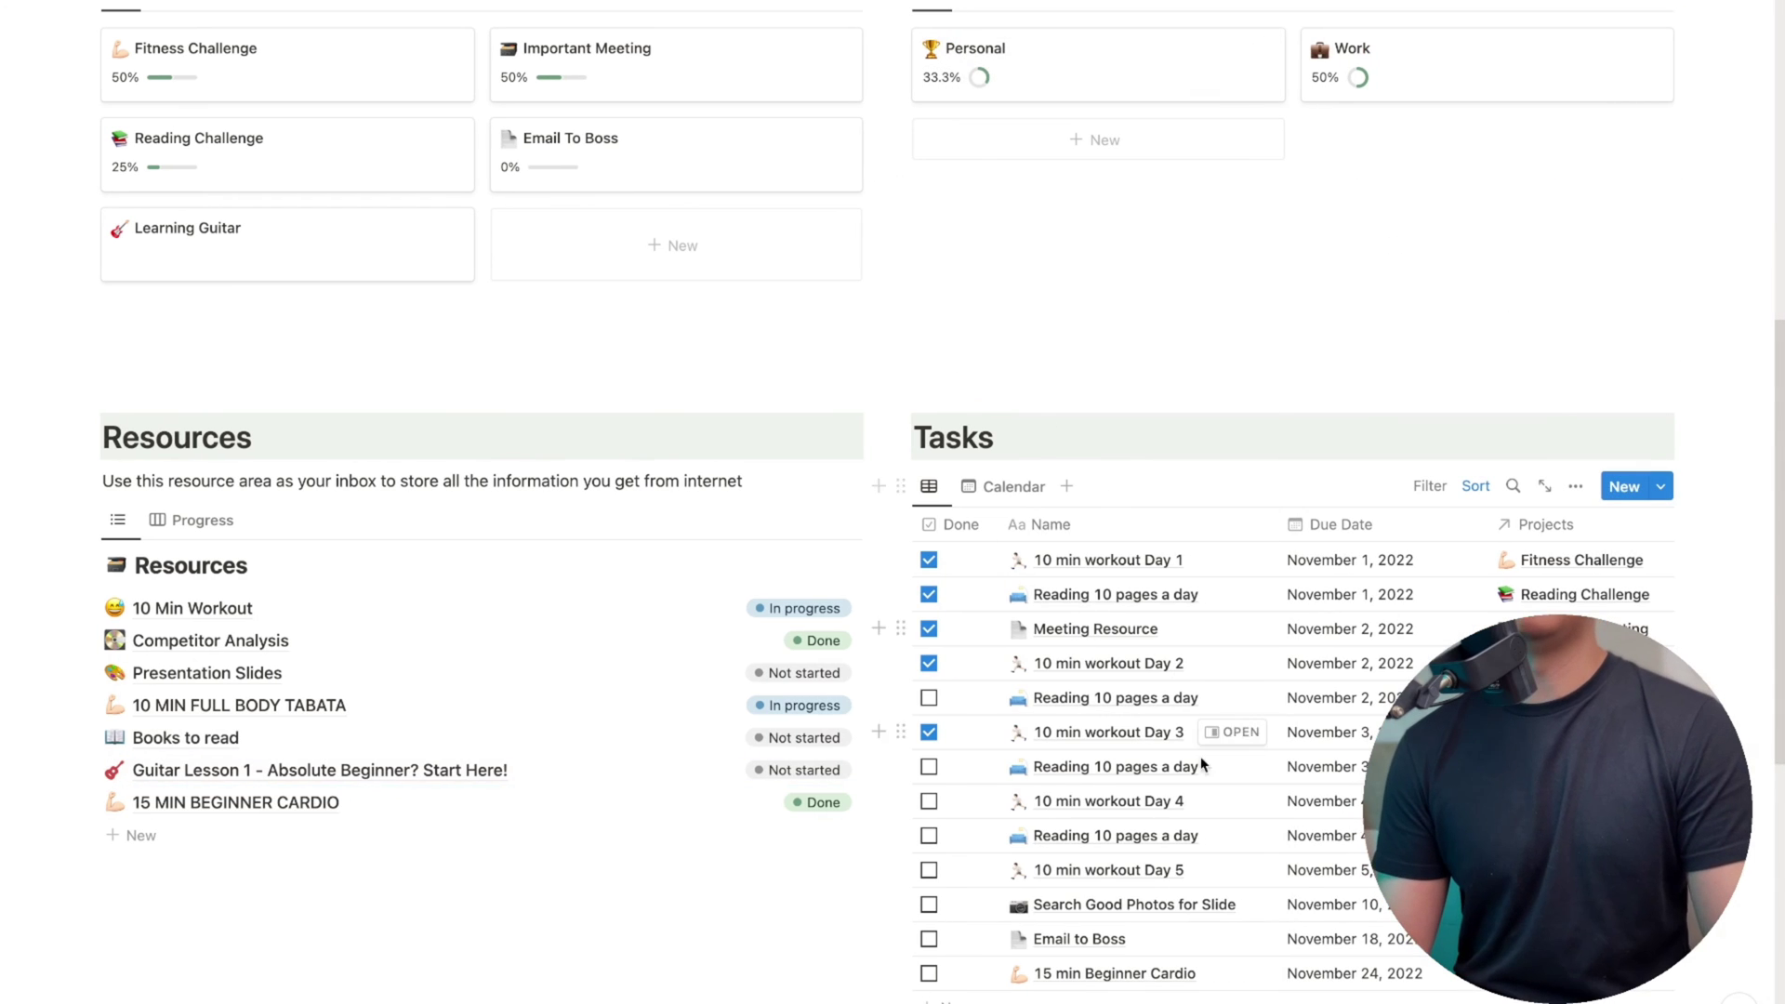
Create a linked task named "10 min daily guitar" from the "Guitar Lesson 1 - Absolute Beginner? Start Here!" resource page, and close the page
scroll(1199, 741, "down", 3)
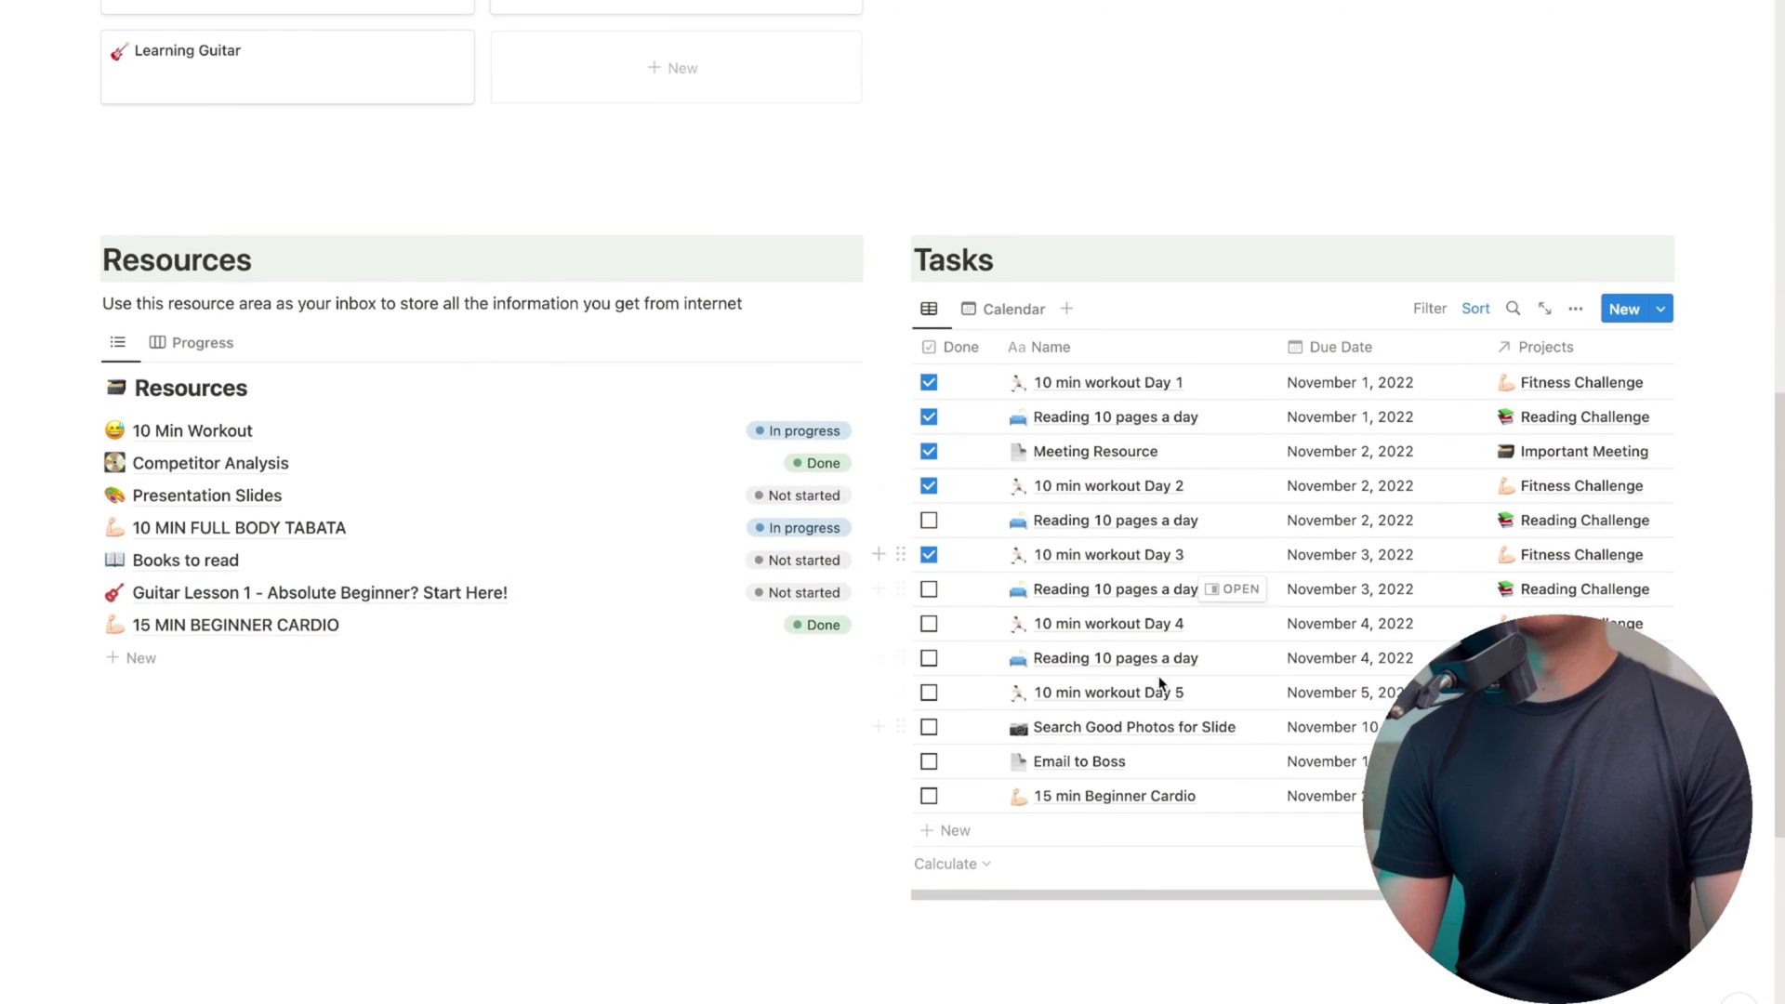
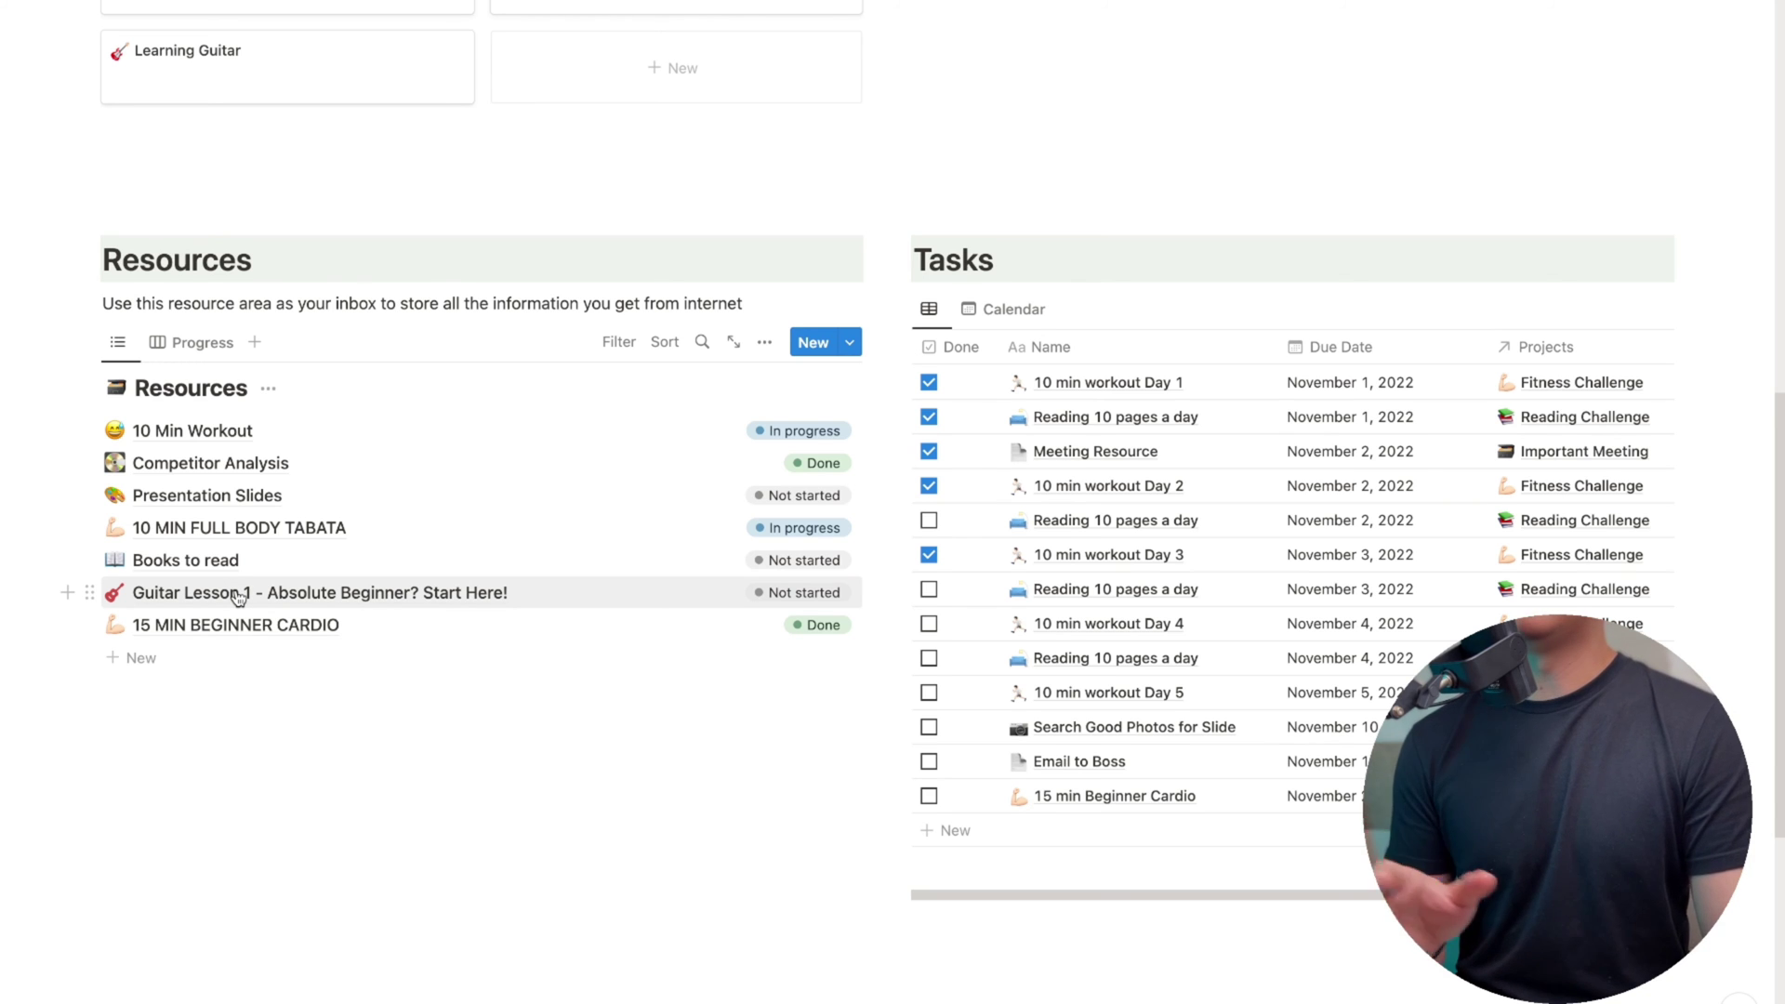
left_click(238, 595)
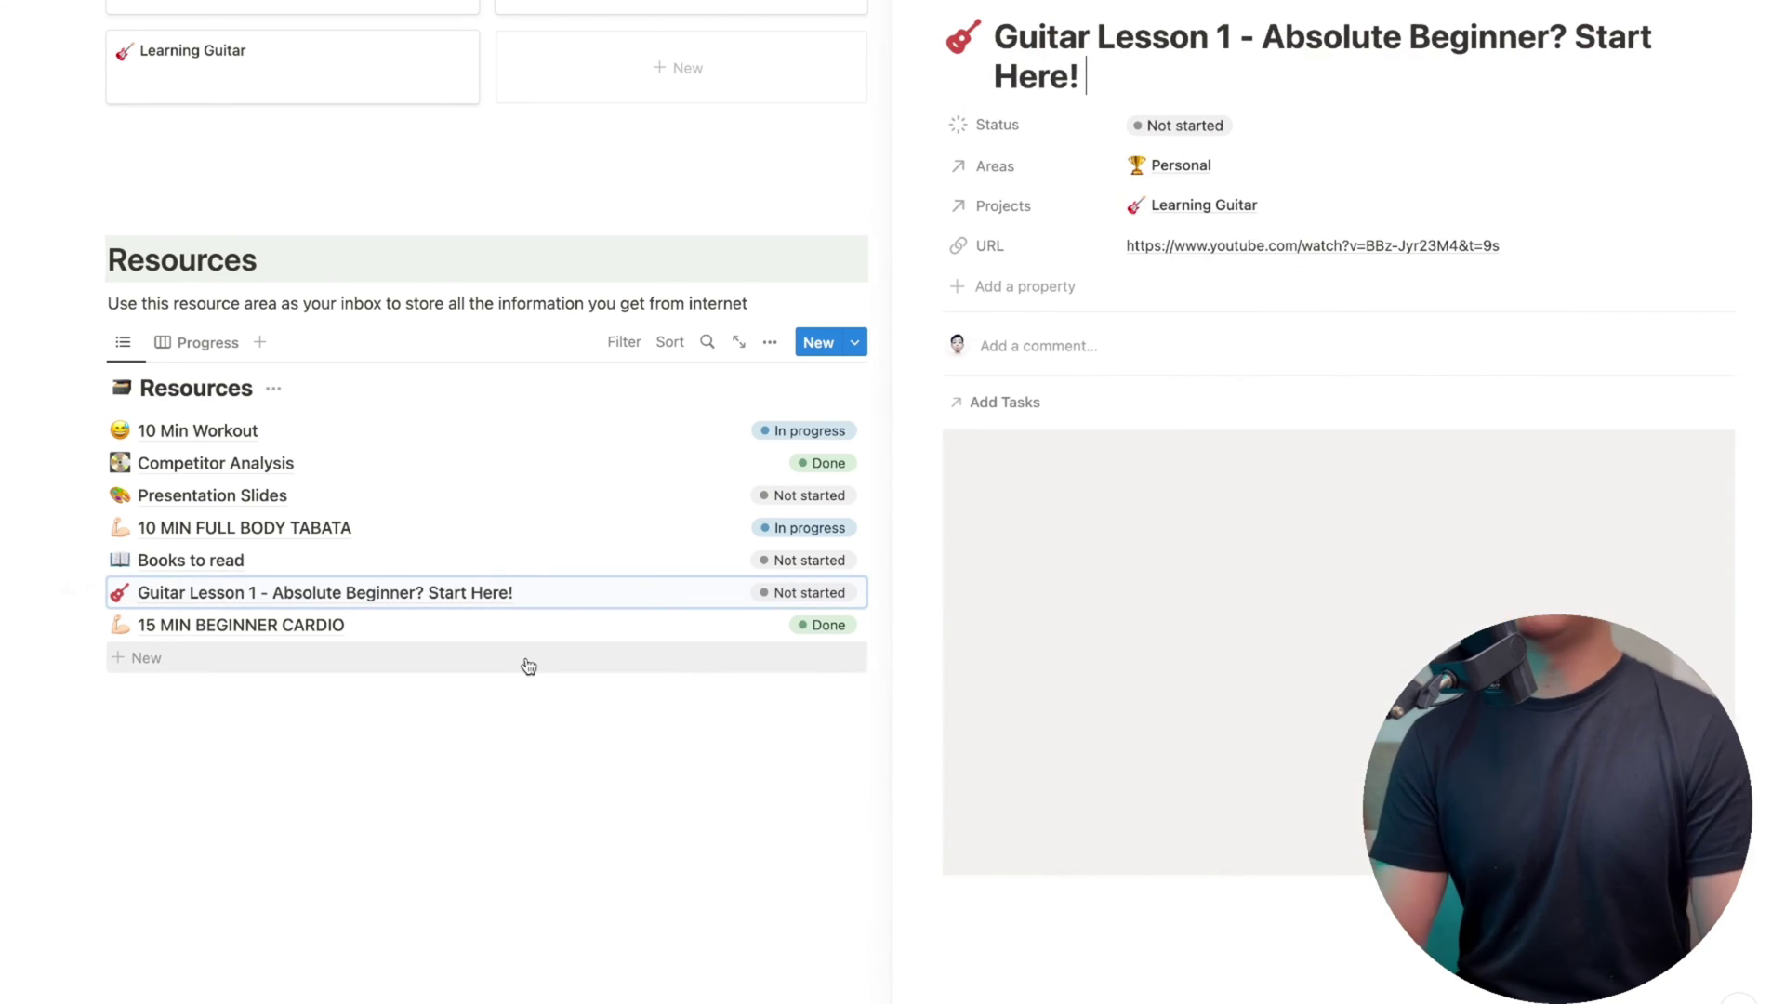
left_click(1017, 409)
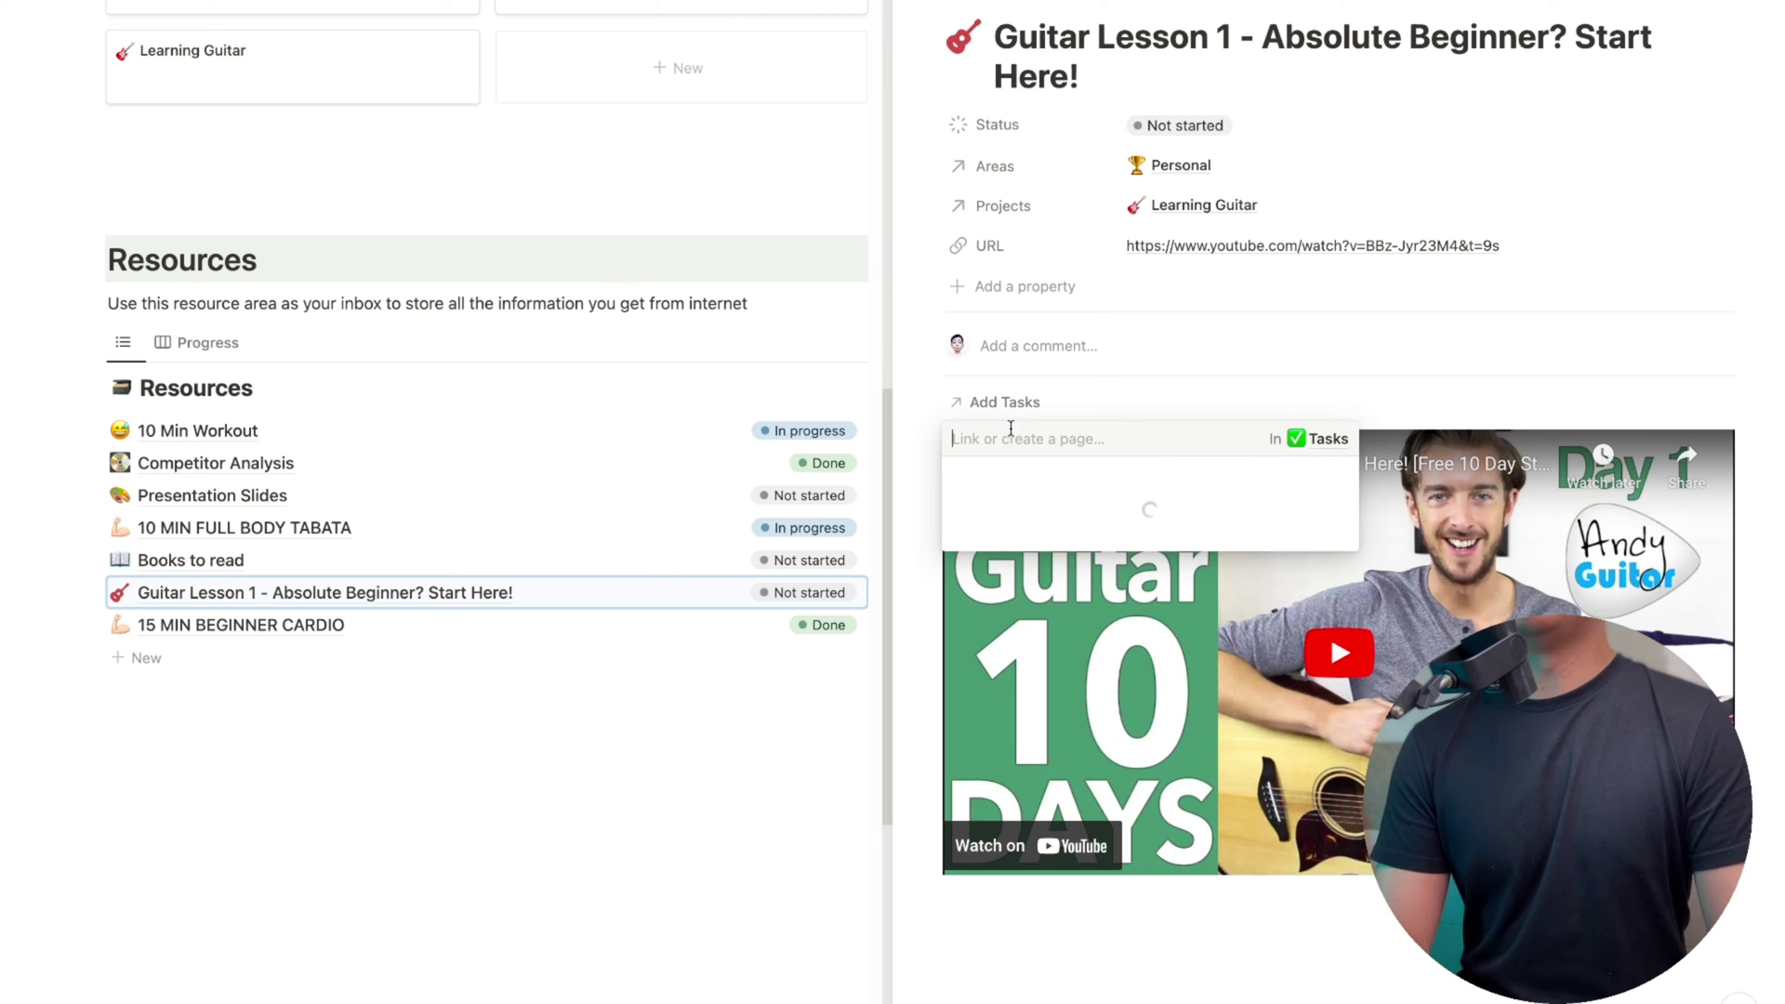
left_click(1006, 438)
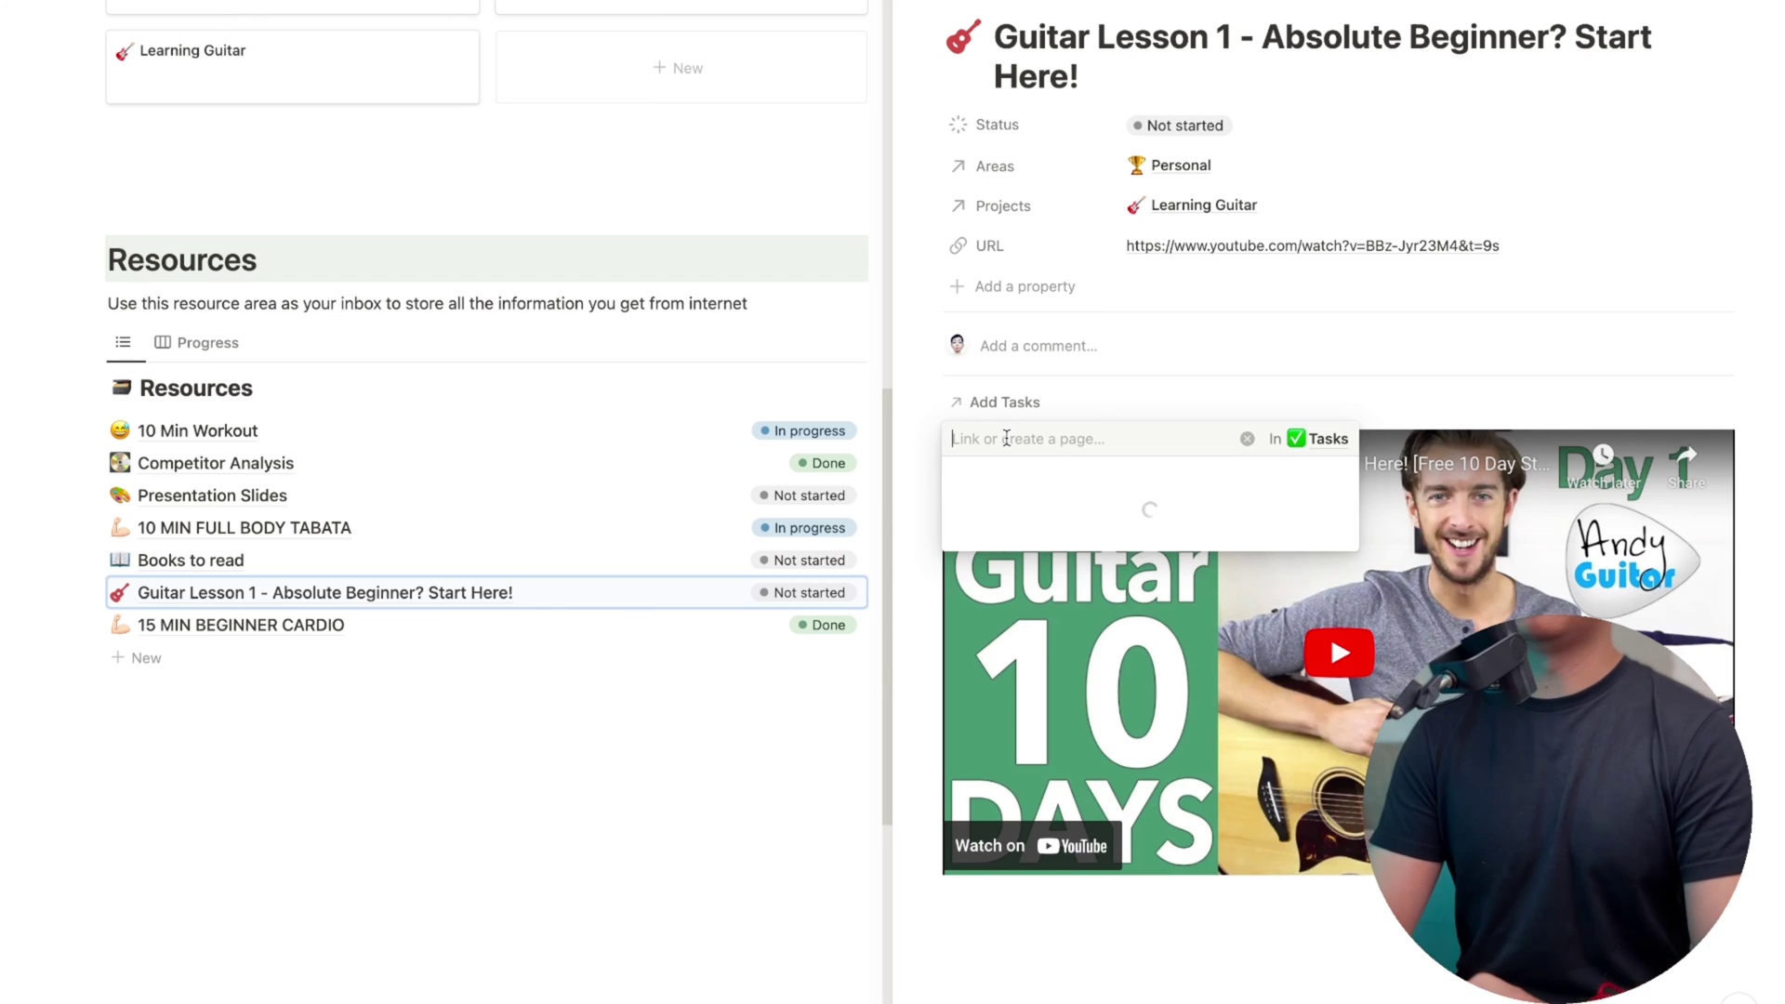
type("10 min dailyu")
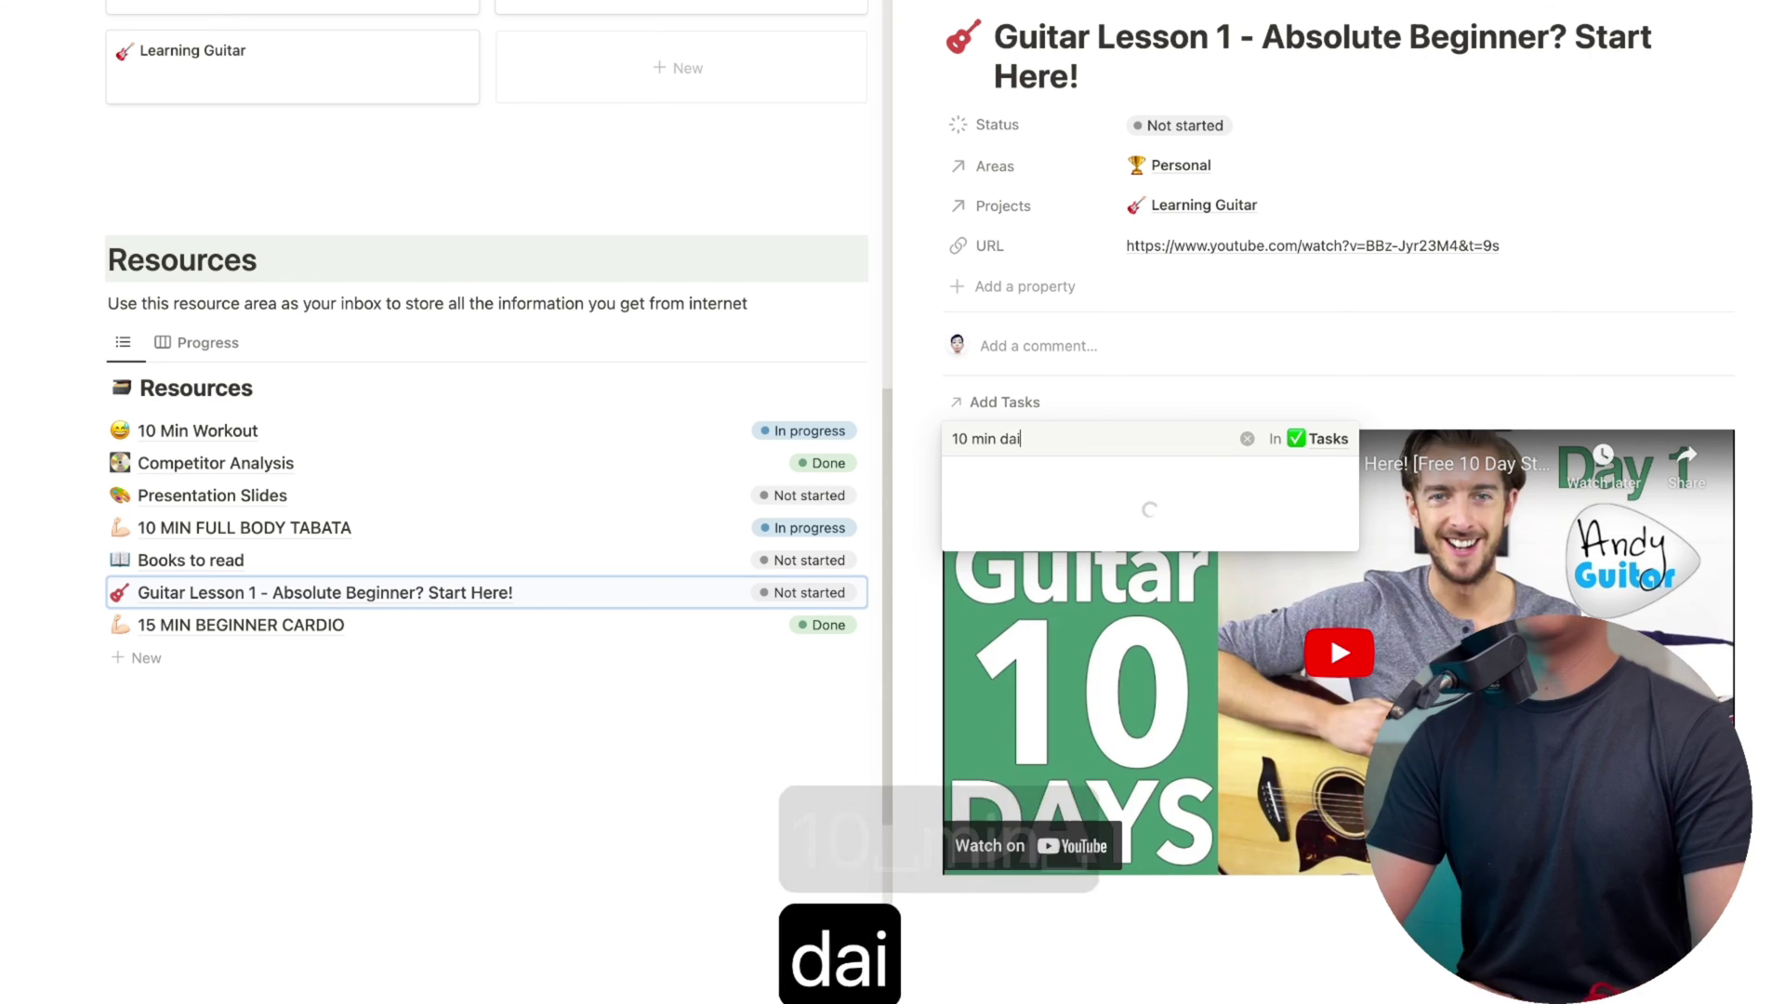
key("BackSpace")
key("BackSpace")
type("gyitar")
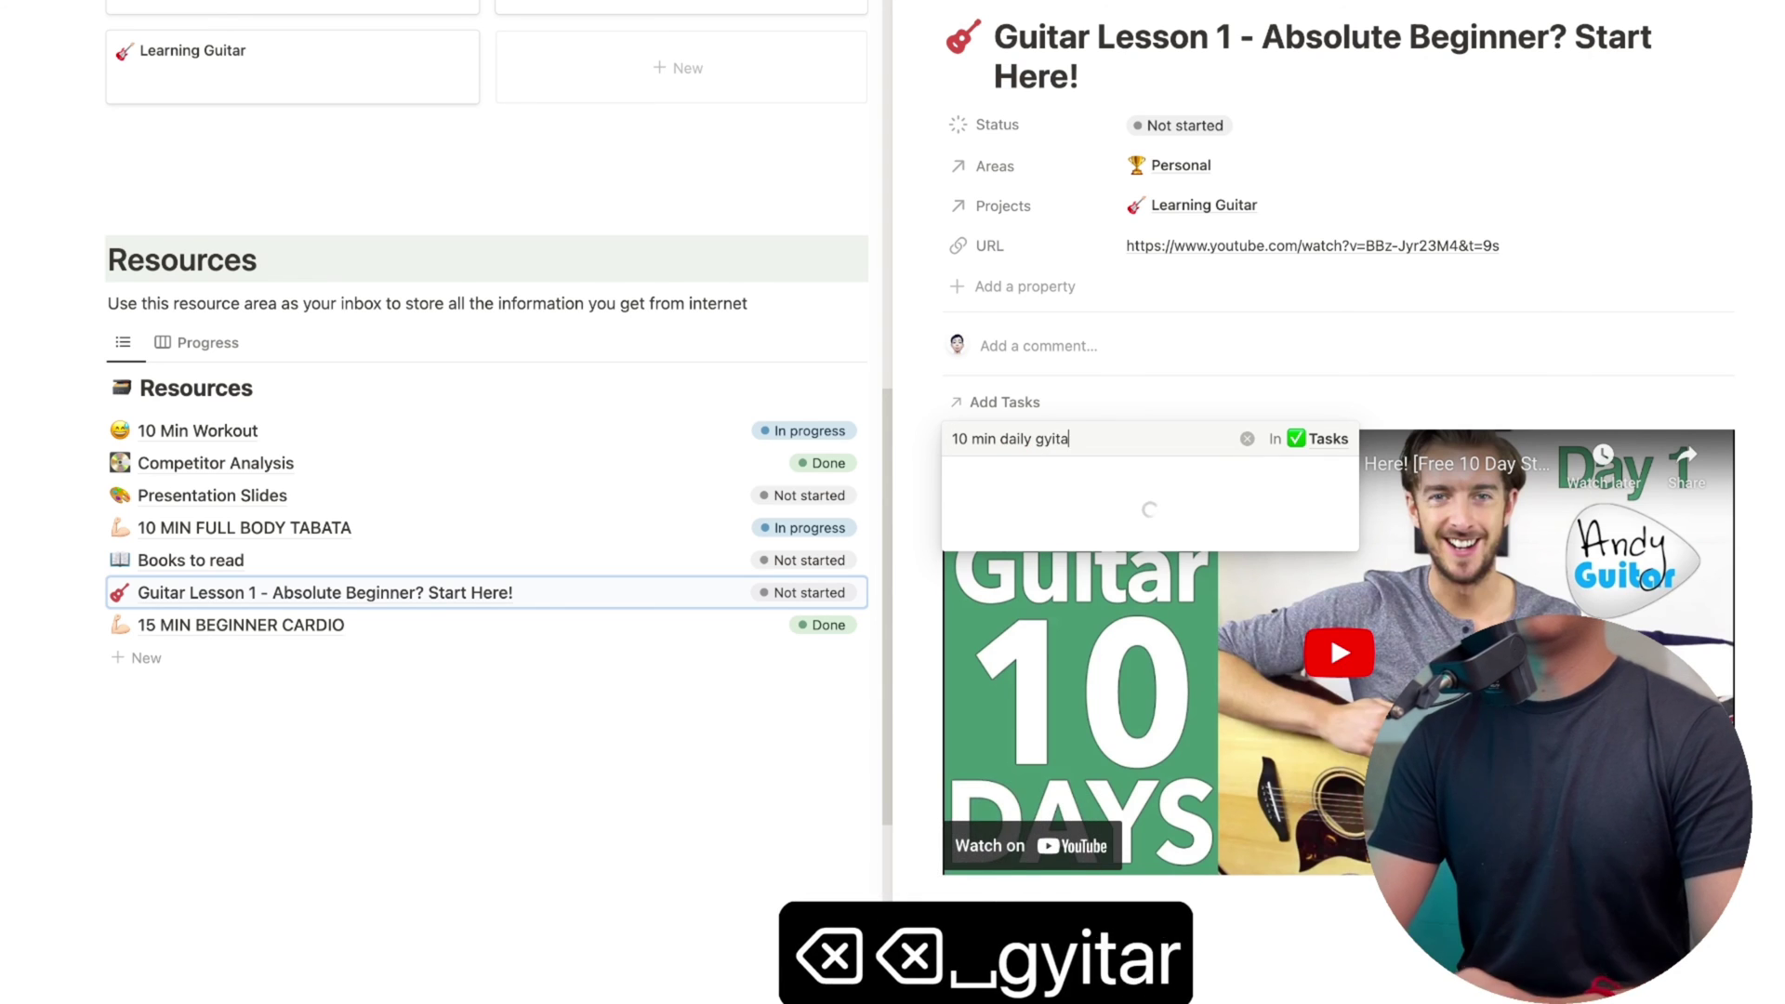
key("BackSpace")
key("BackSpace")
key("BackSpace")
key("BackSpace")
key("BackSpace")
type("u")
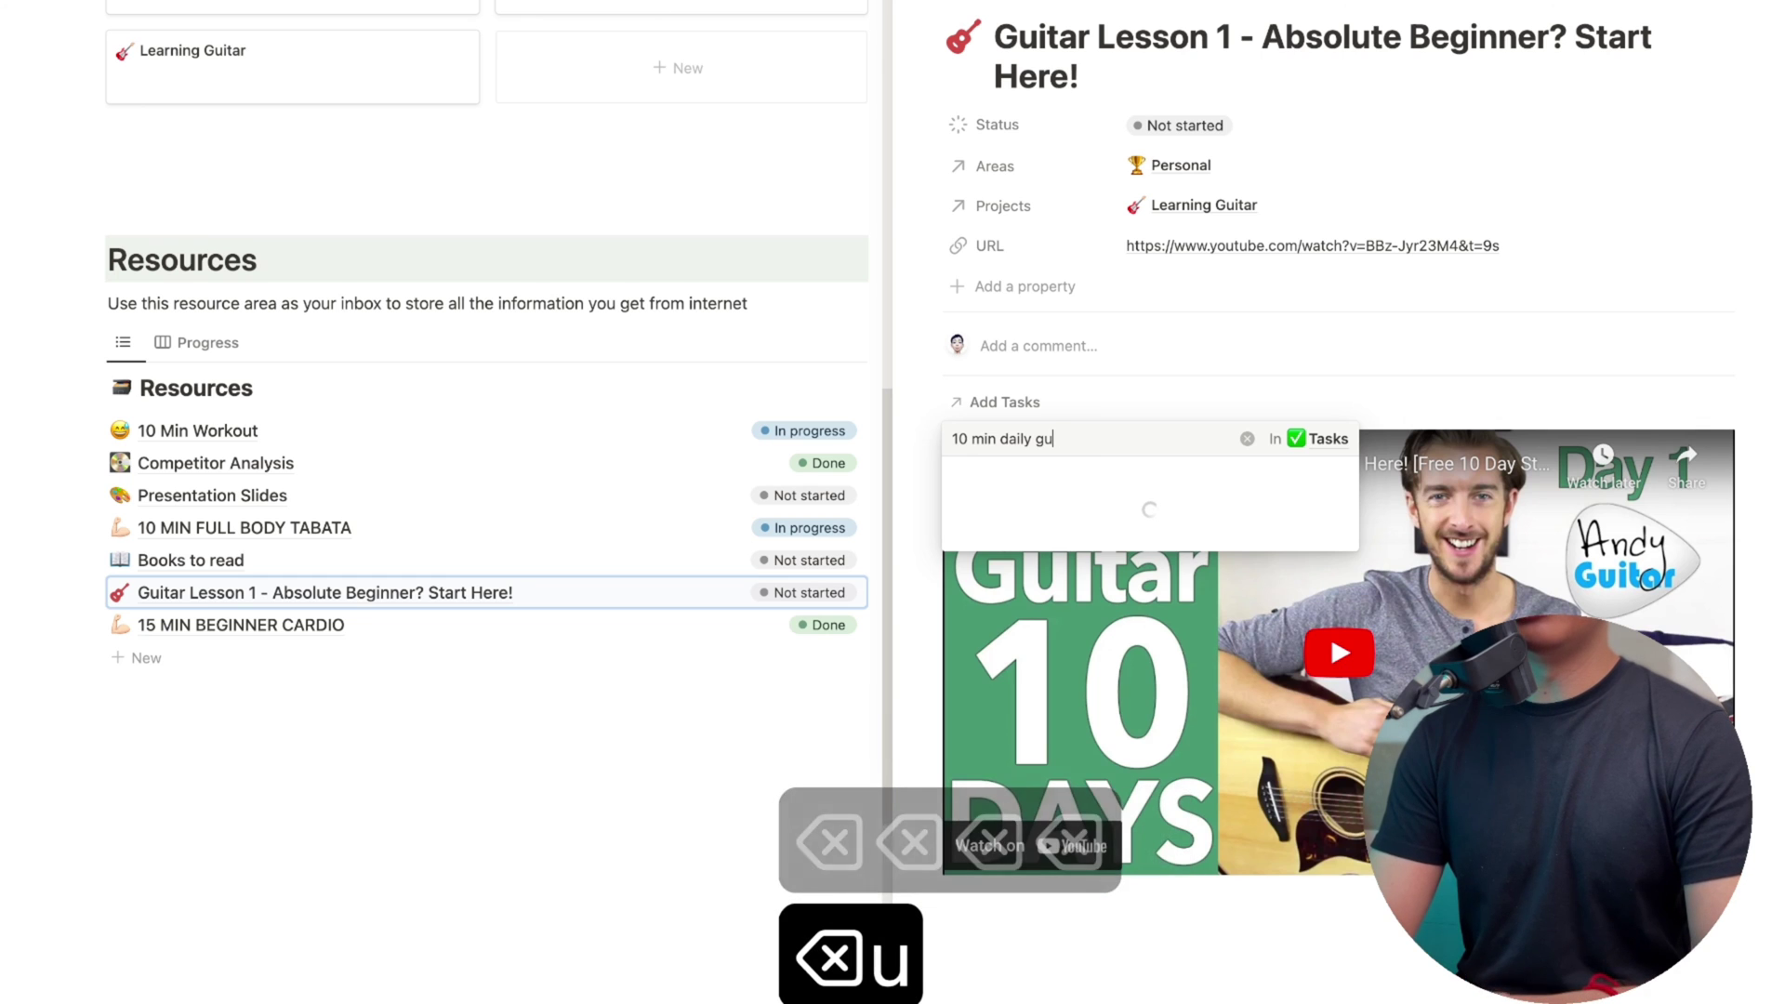
type("itar")
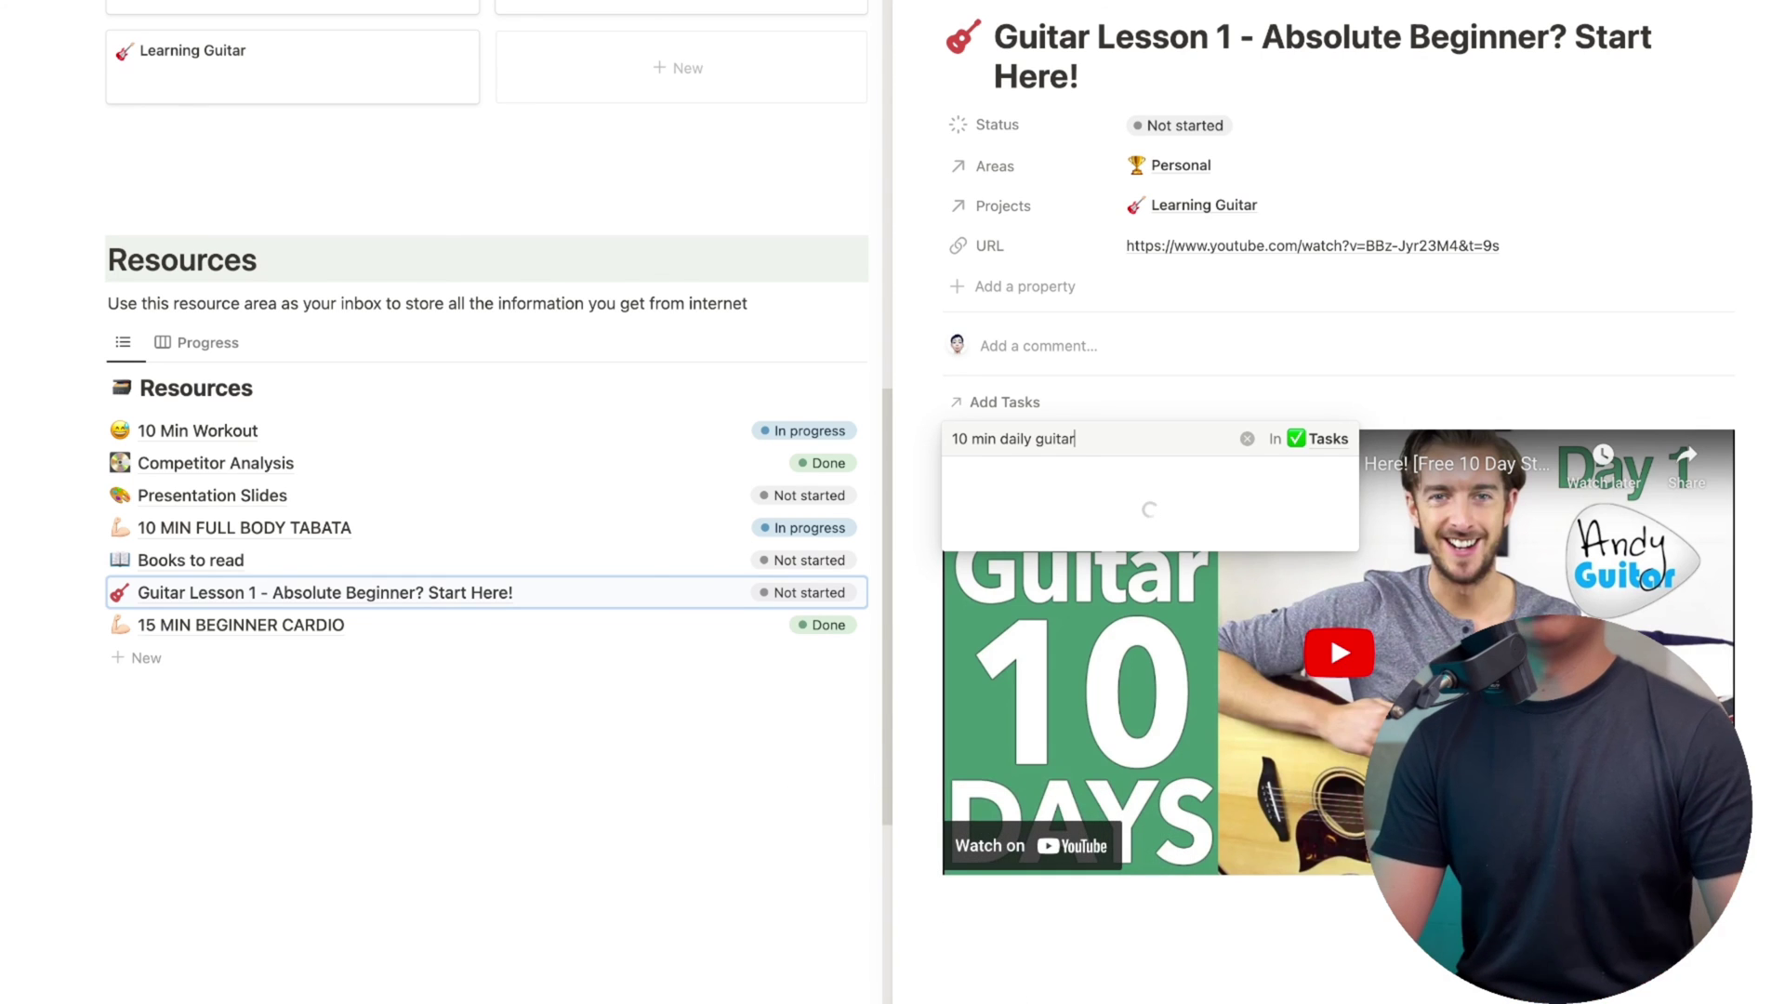
key("Return")
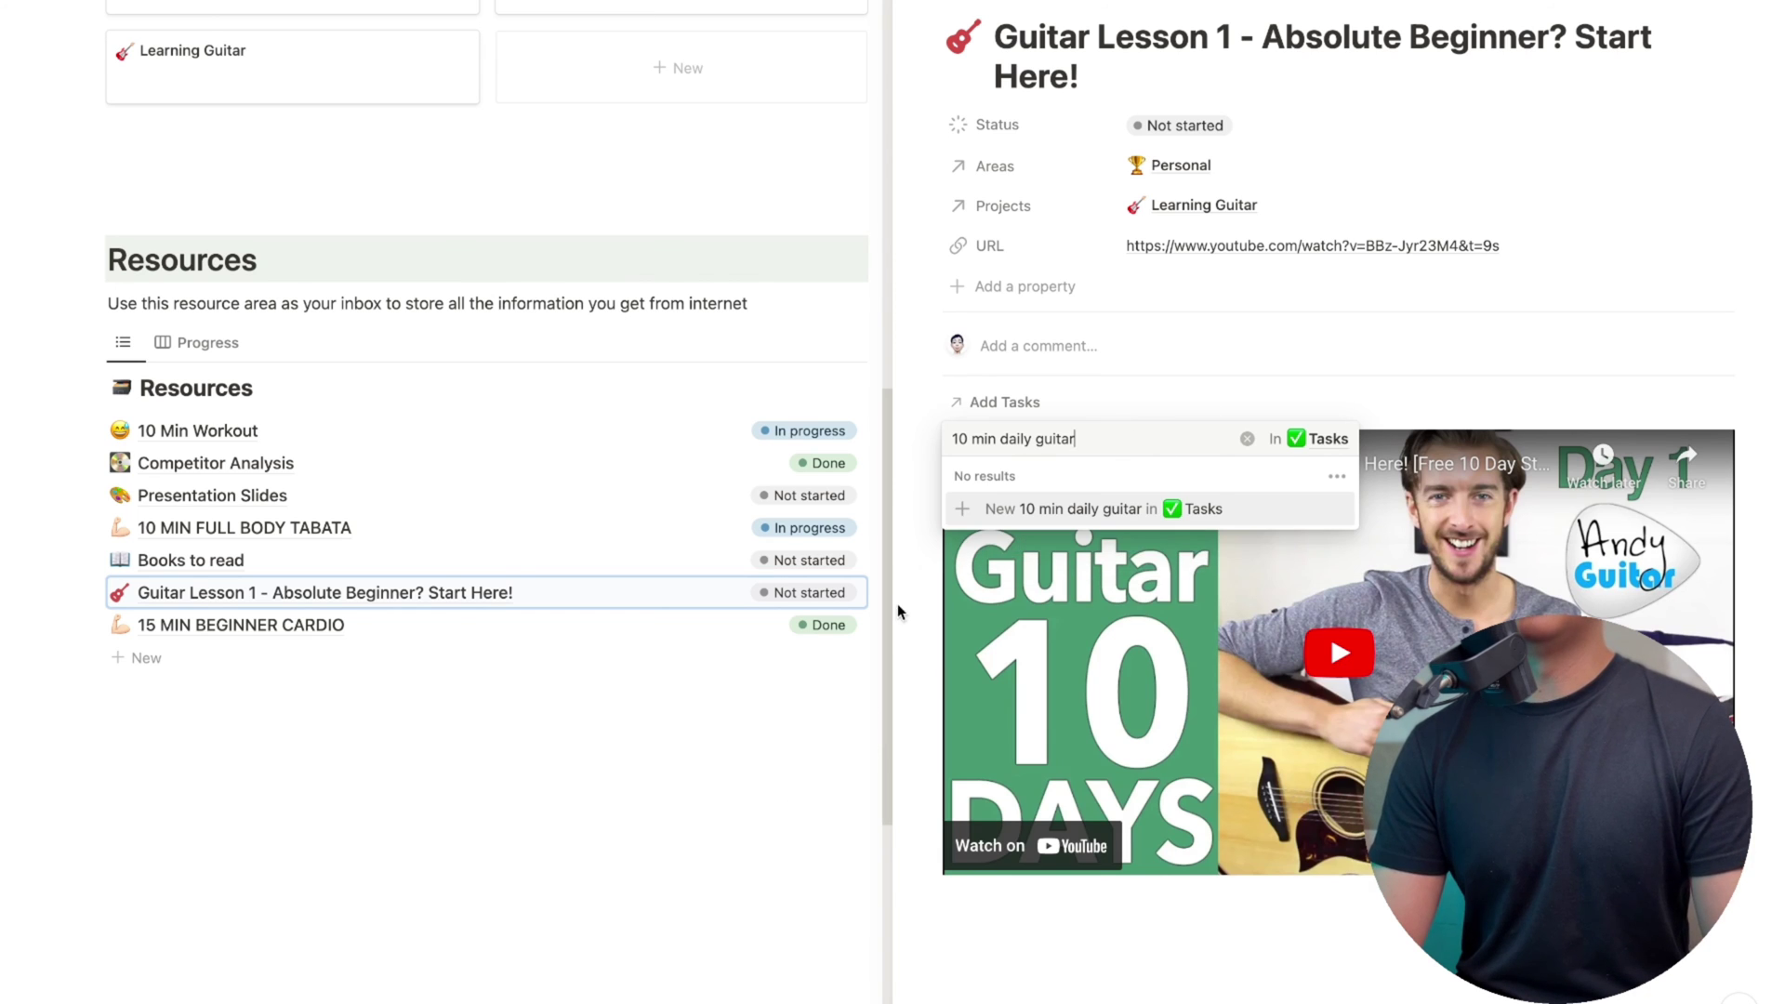
left_click(1076, 511)
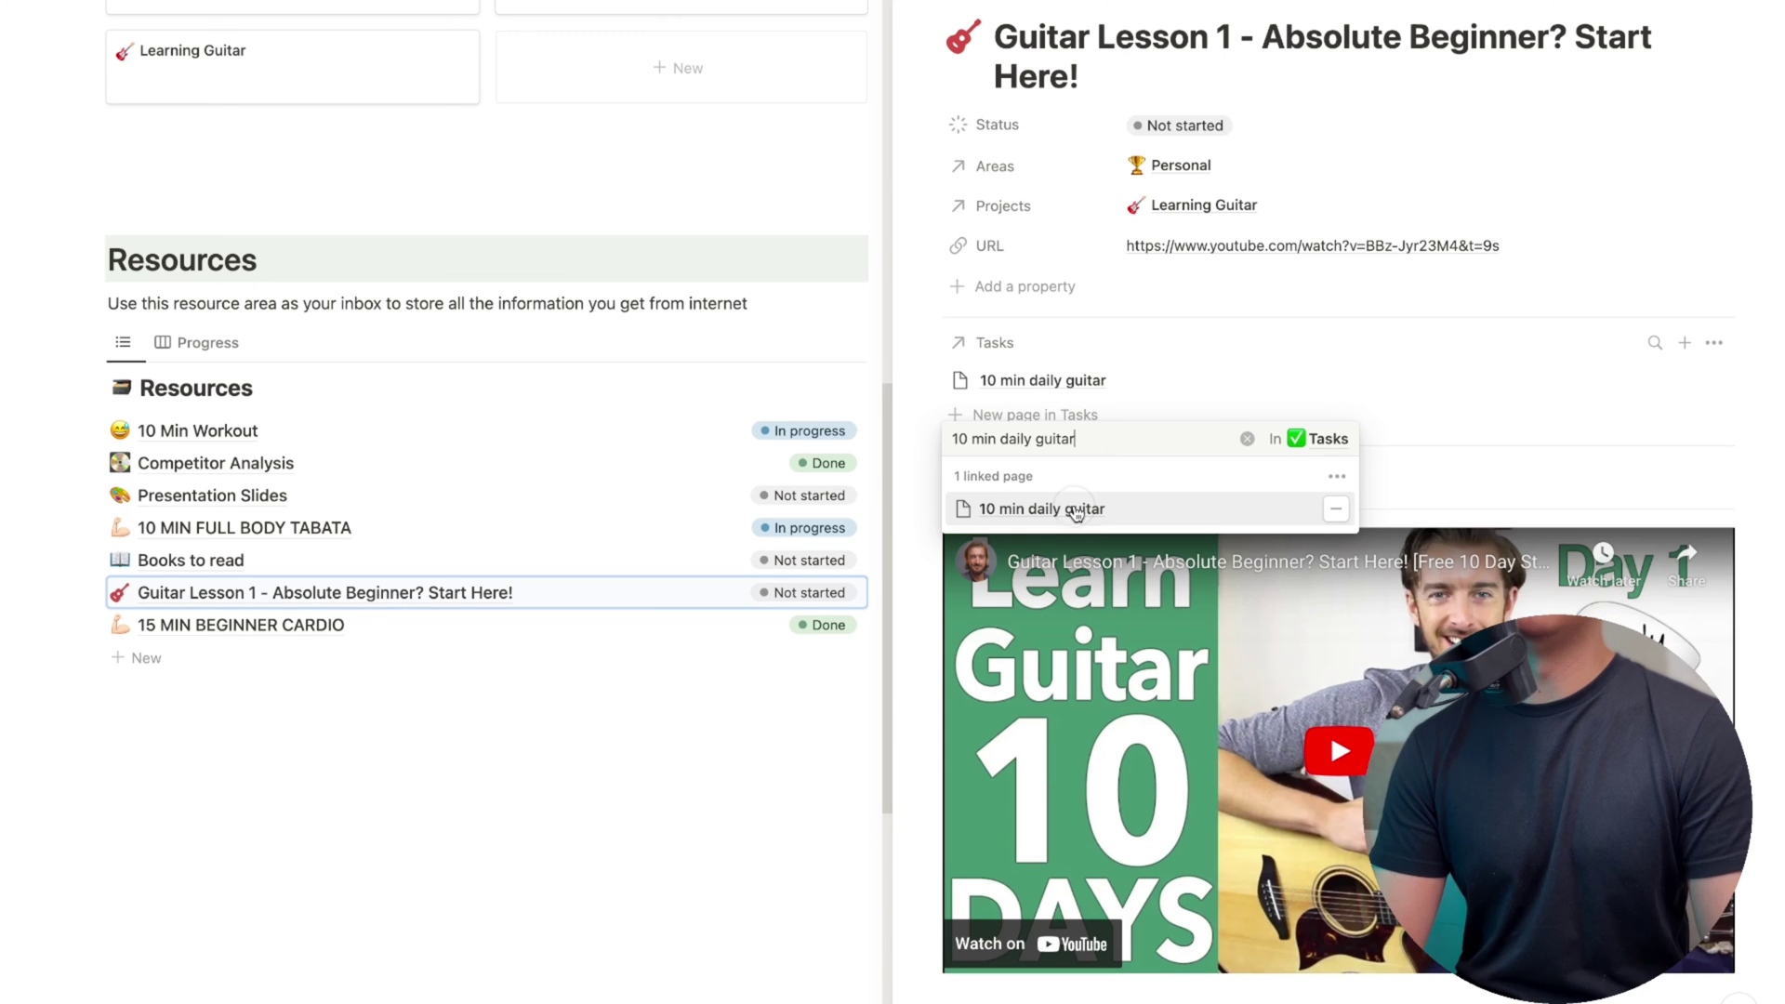
left_click(779, 740)
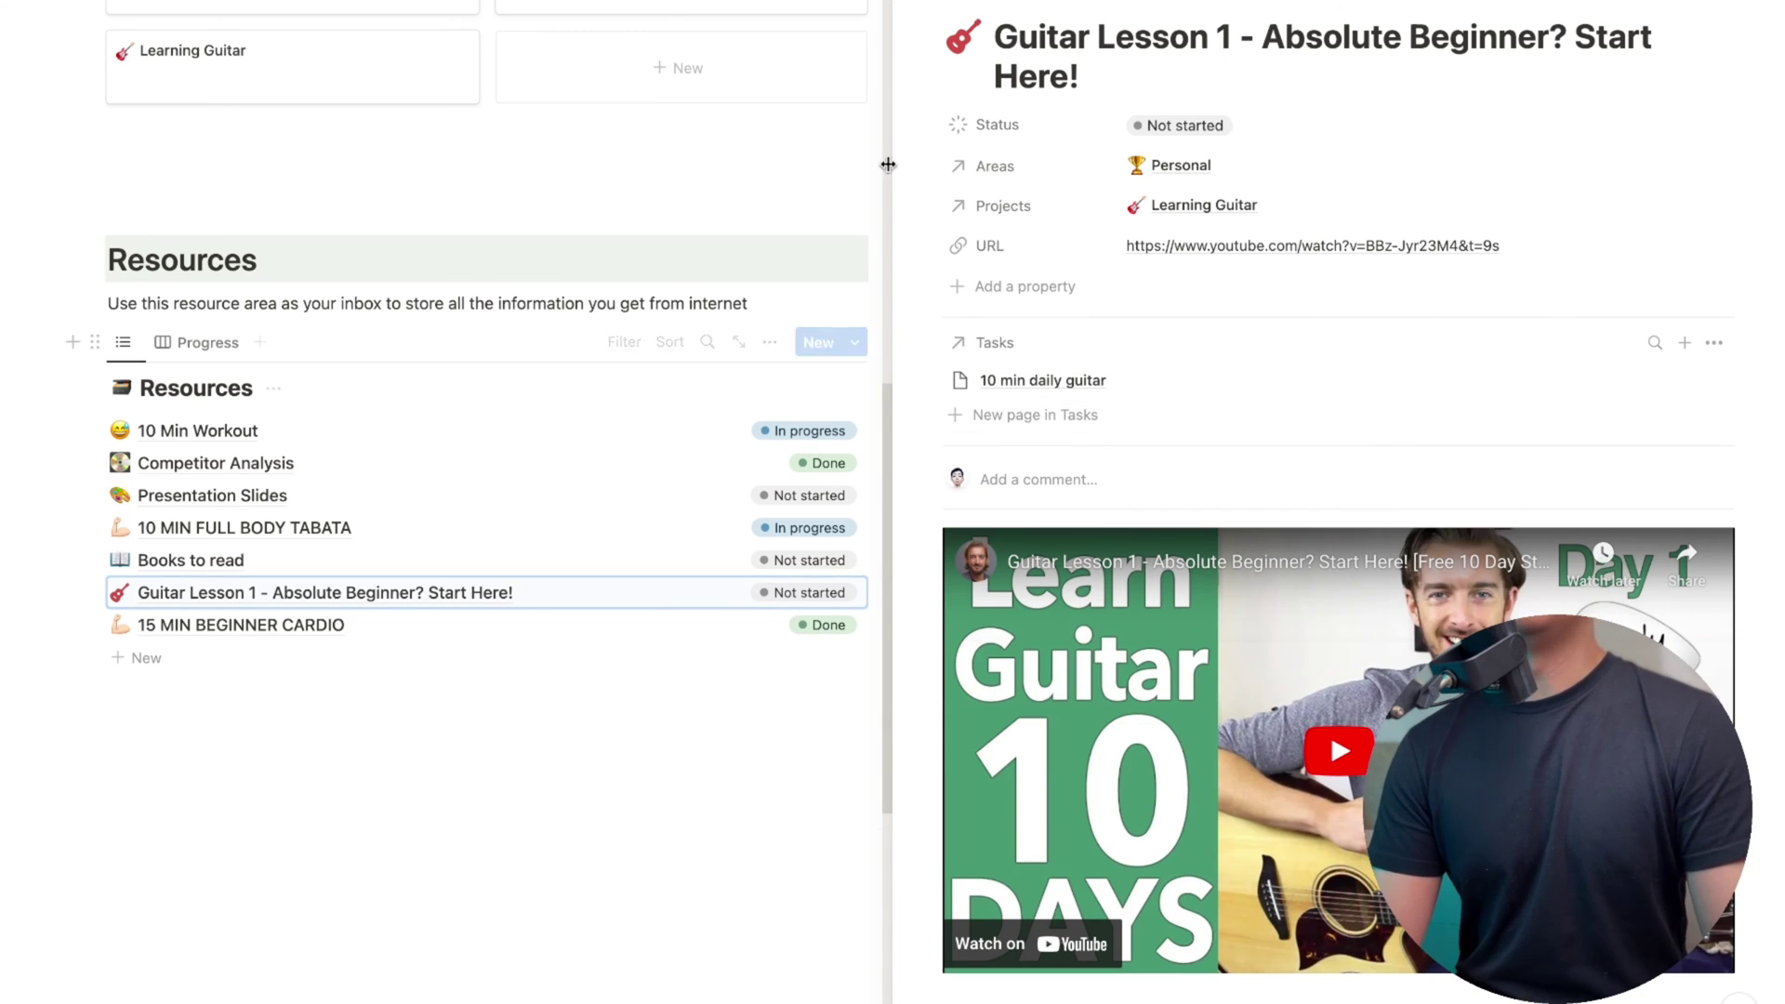
left_click(906, 14)
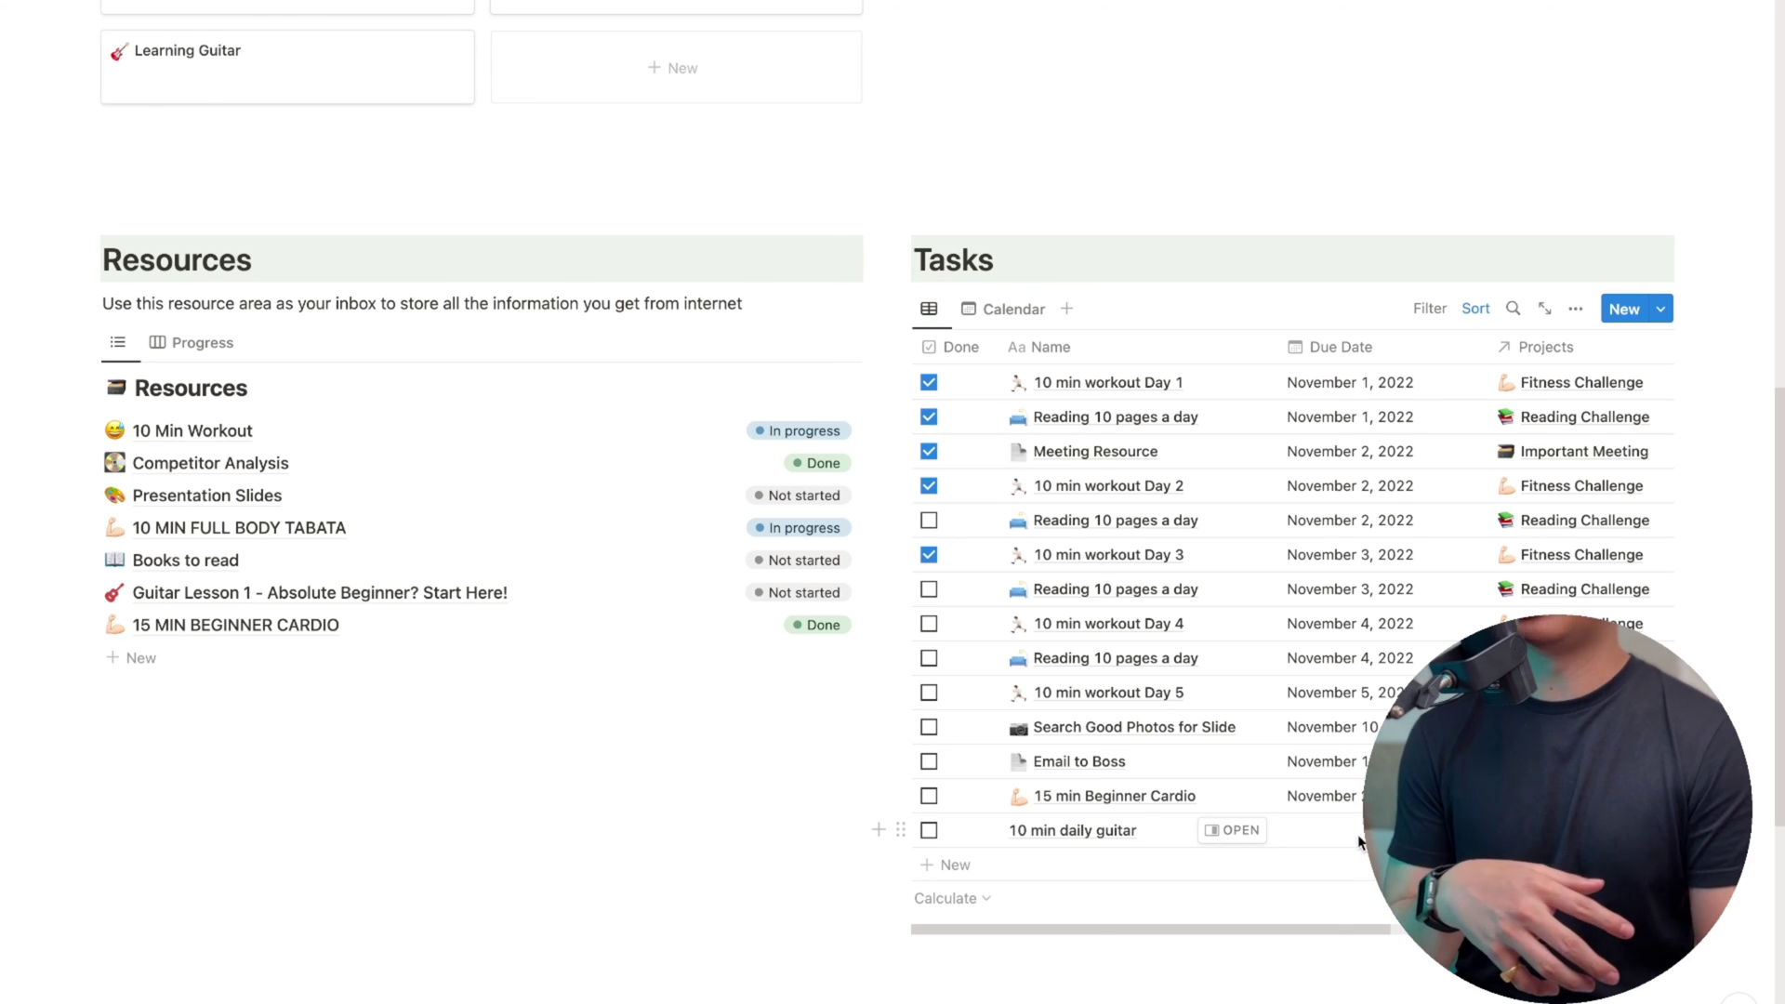
Open the "10 min daily guitar" task and set its due date to November 10, 2022
left_click(1213, 832)
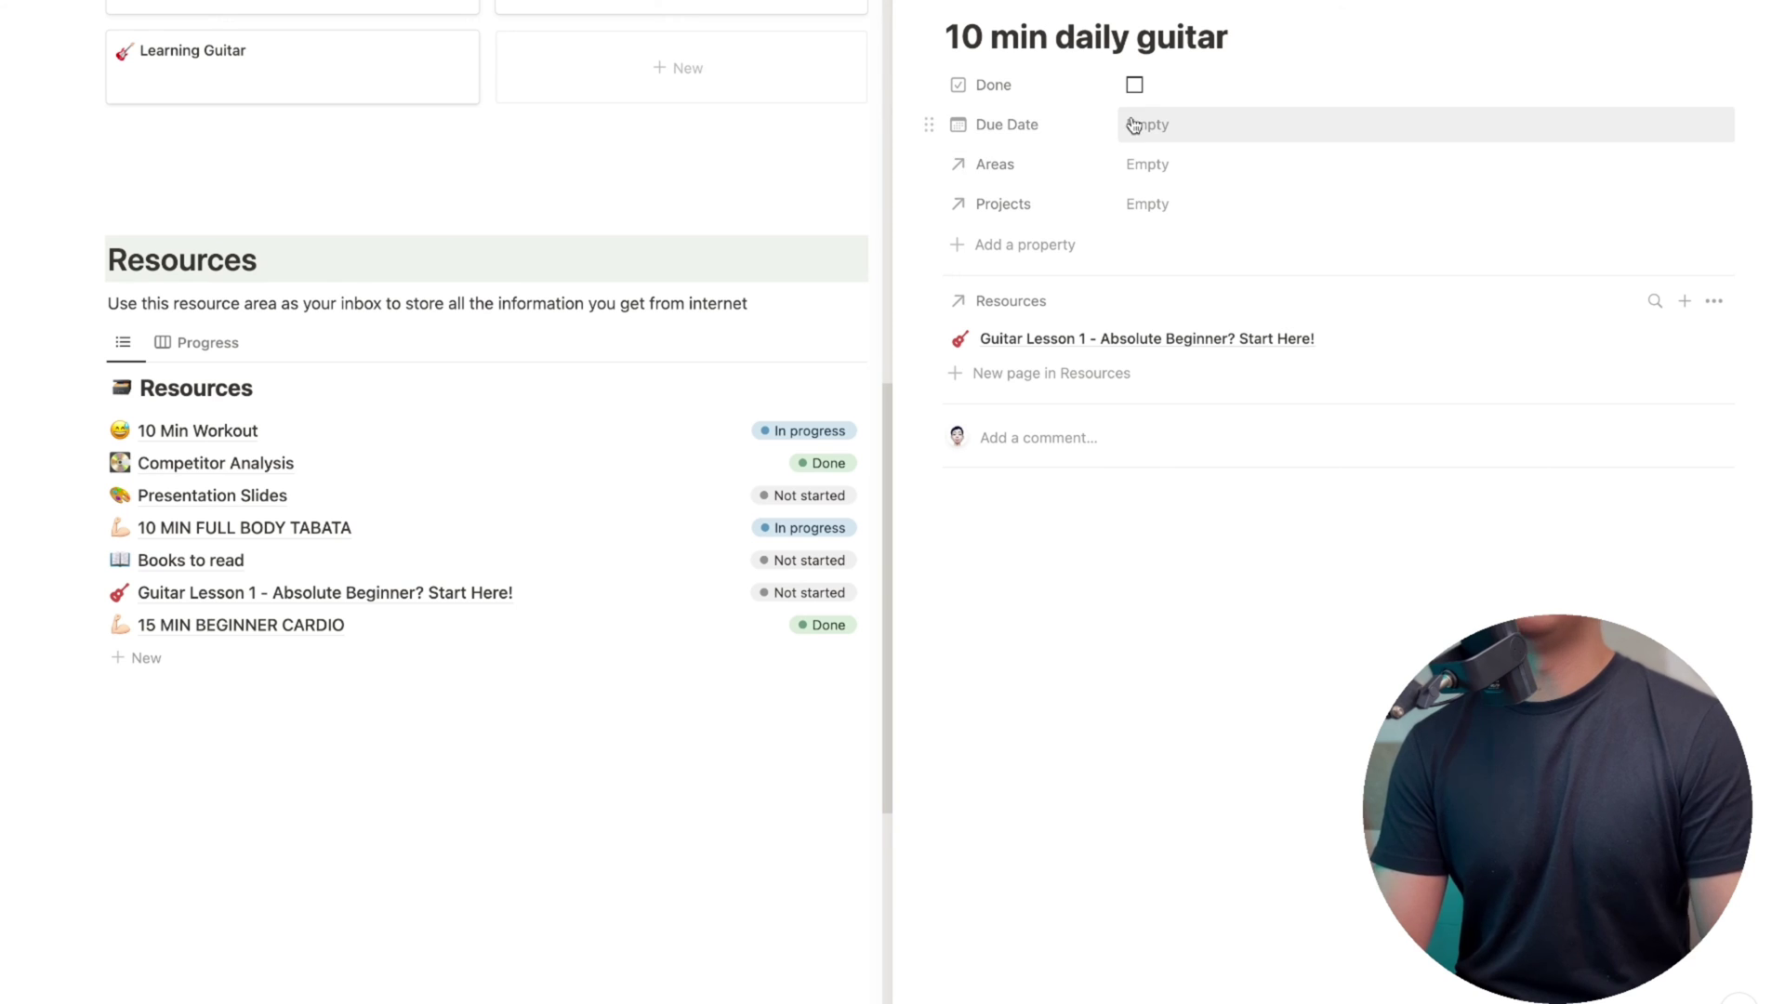
left_click(1142, 123)
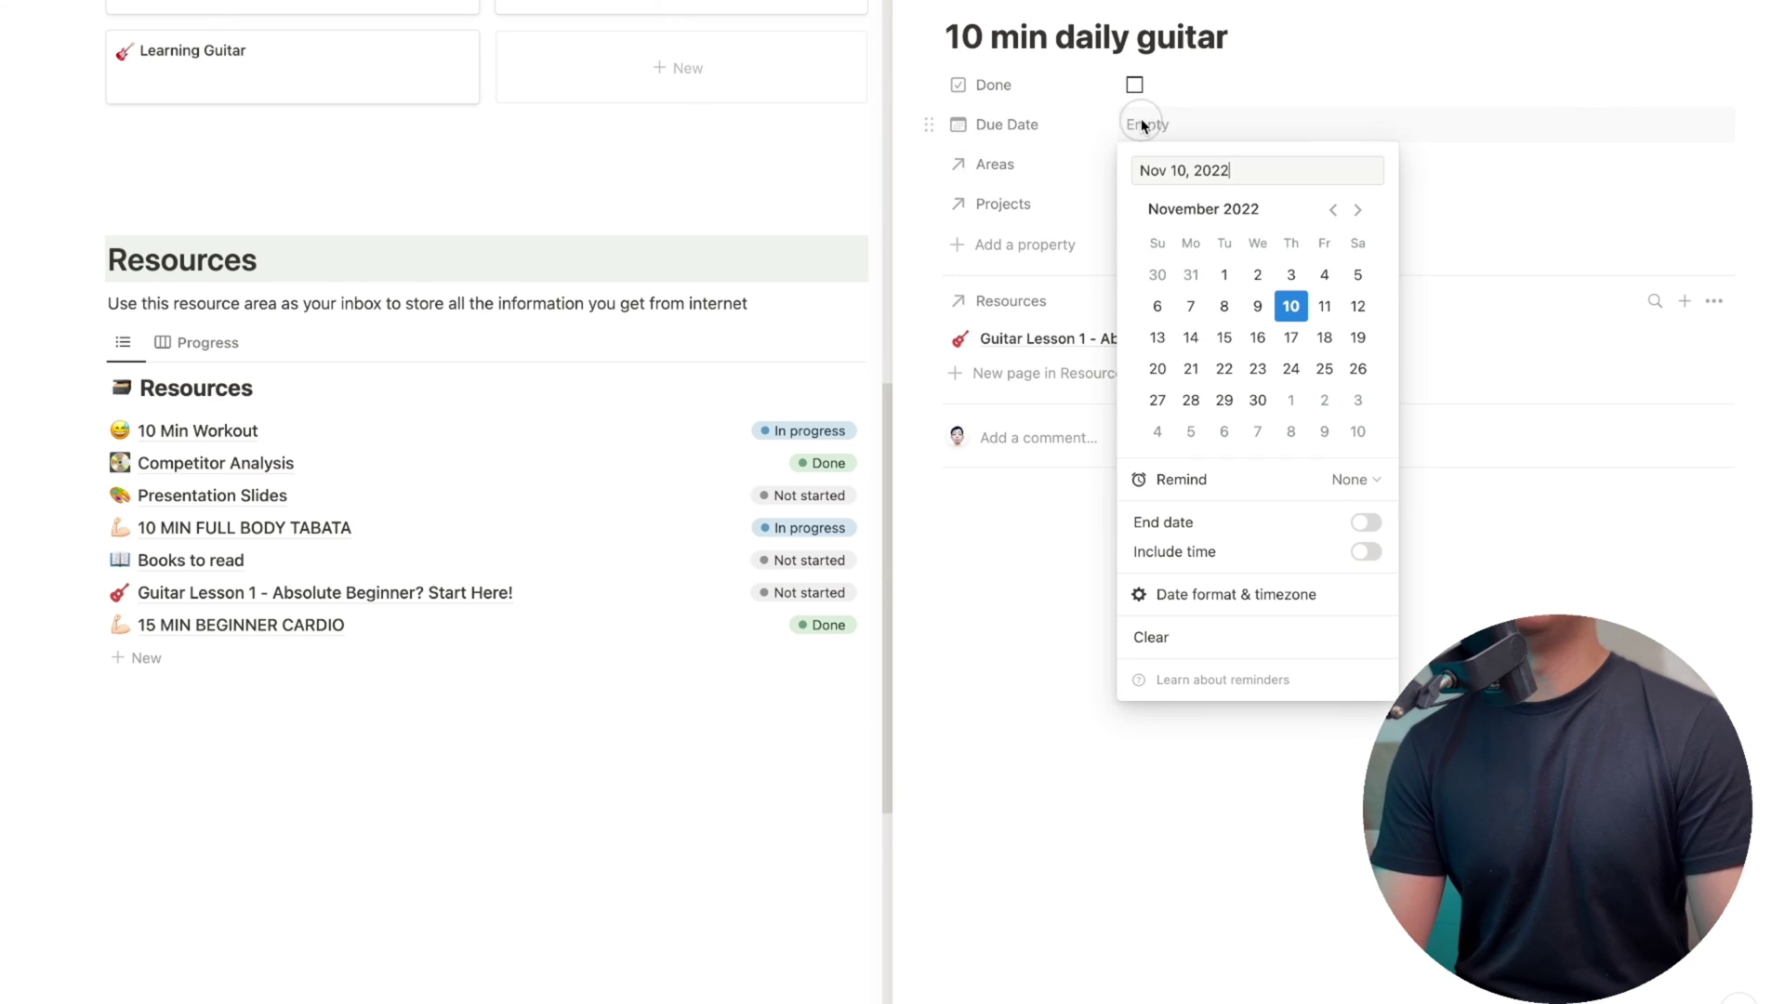
left_click(1294, 308)
left_click(1058, 761)
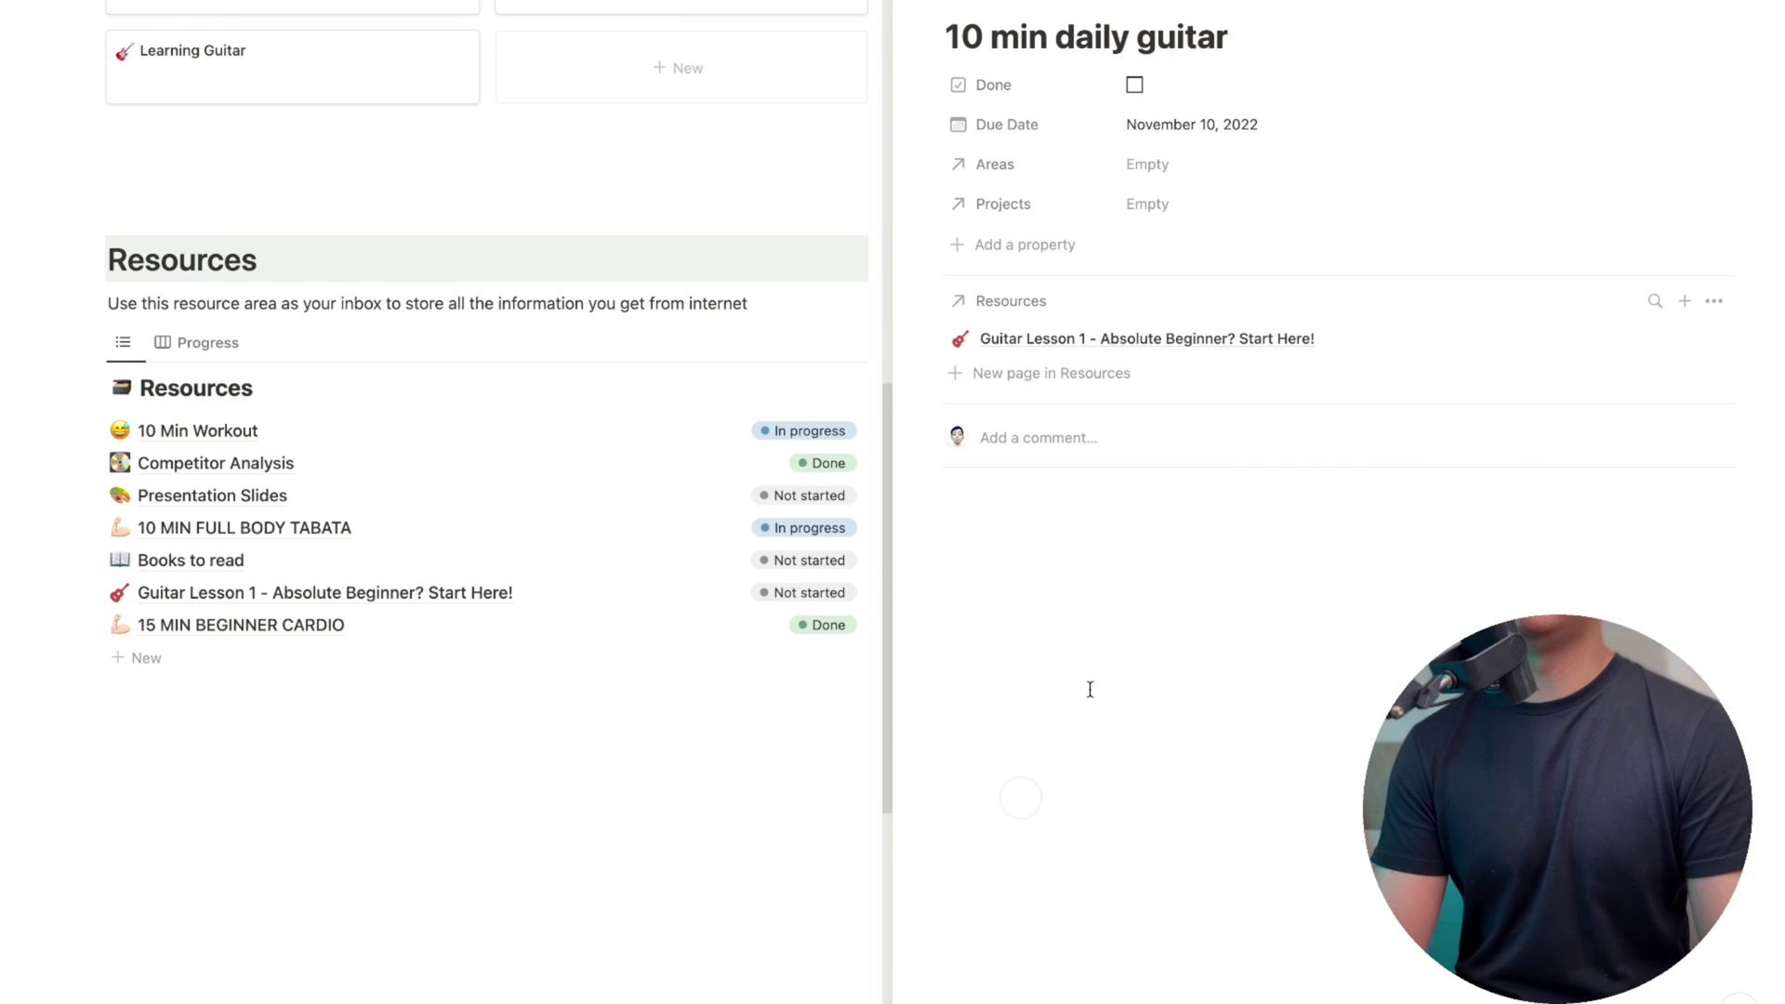
Link the "10 min daily guitar" task to the Personal area and the Learning Guitar project, and check the task on the project's page
left_click(1149, 165)
left_click(1172, 249)
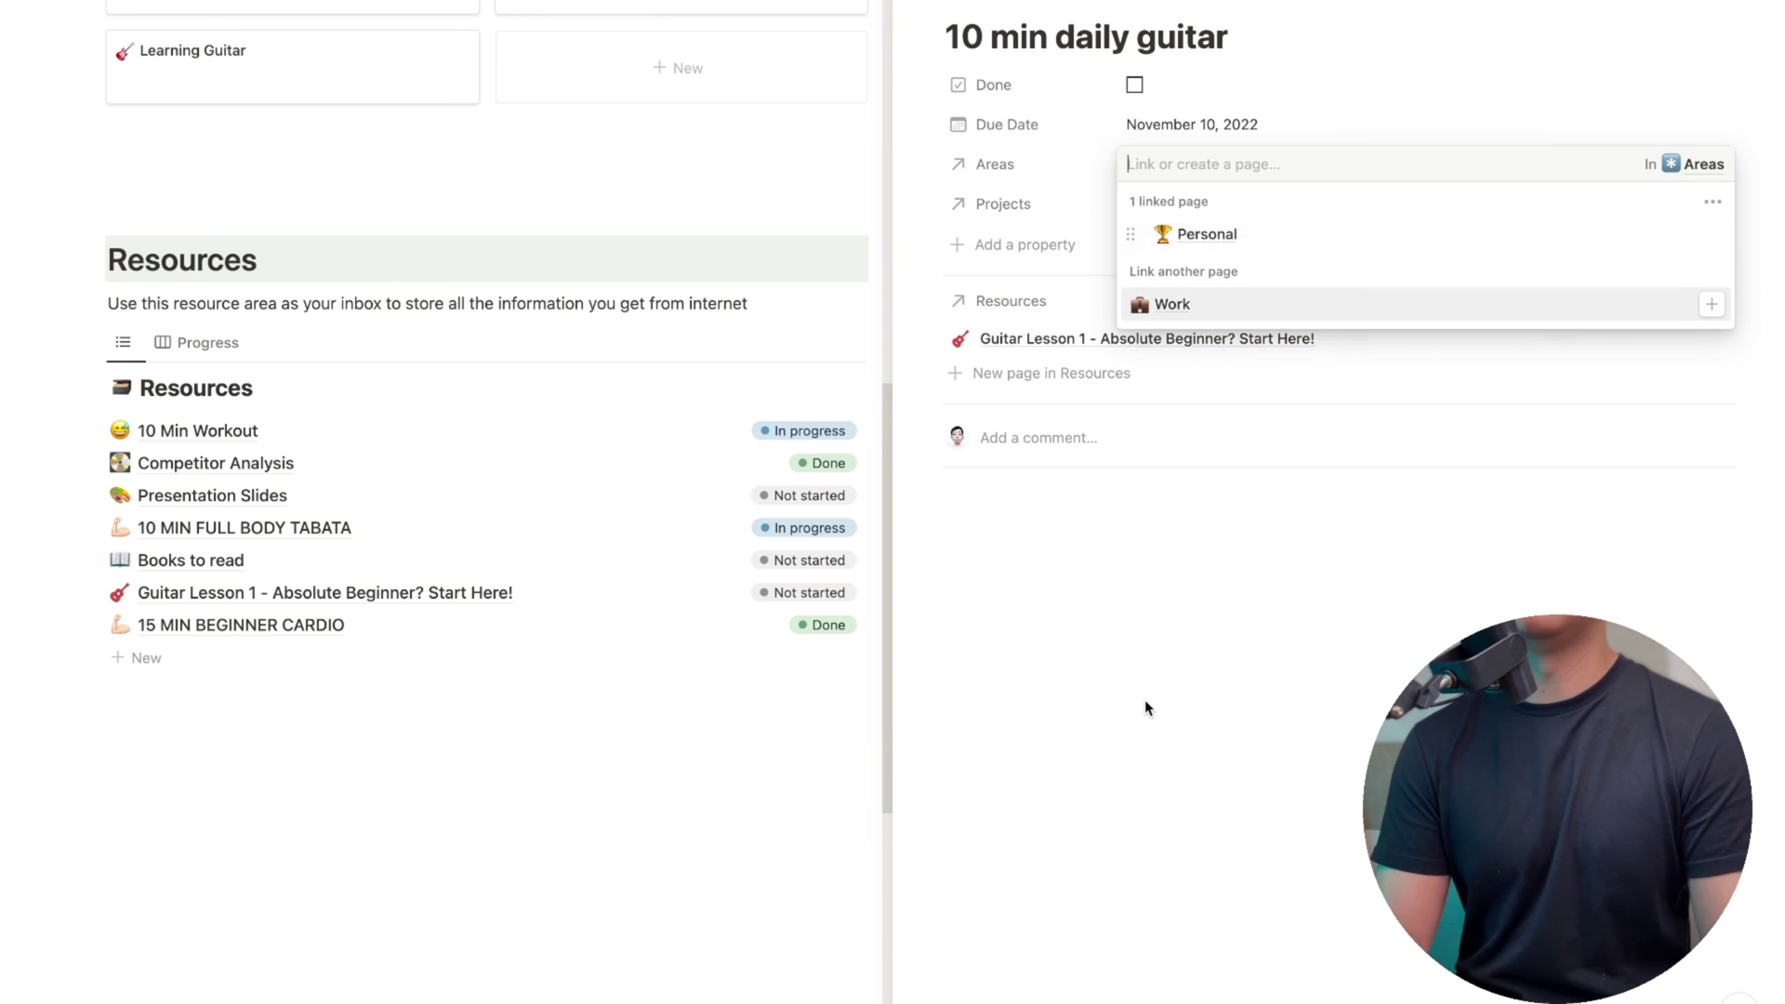
left_click(1145, 699)
left_click(1151, 205)
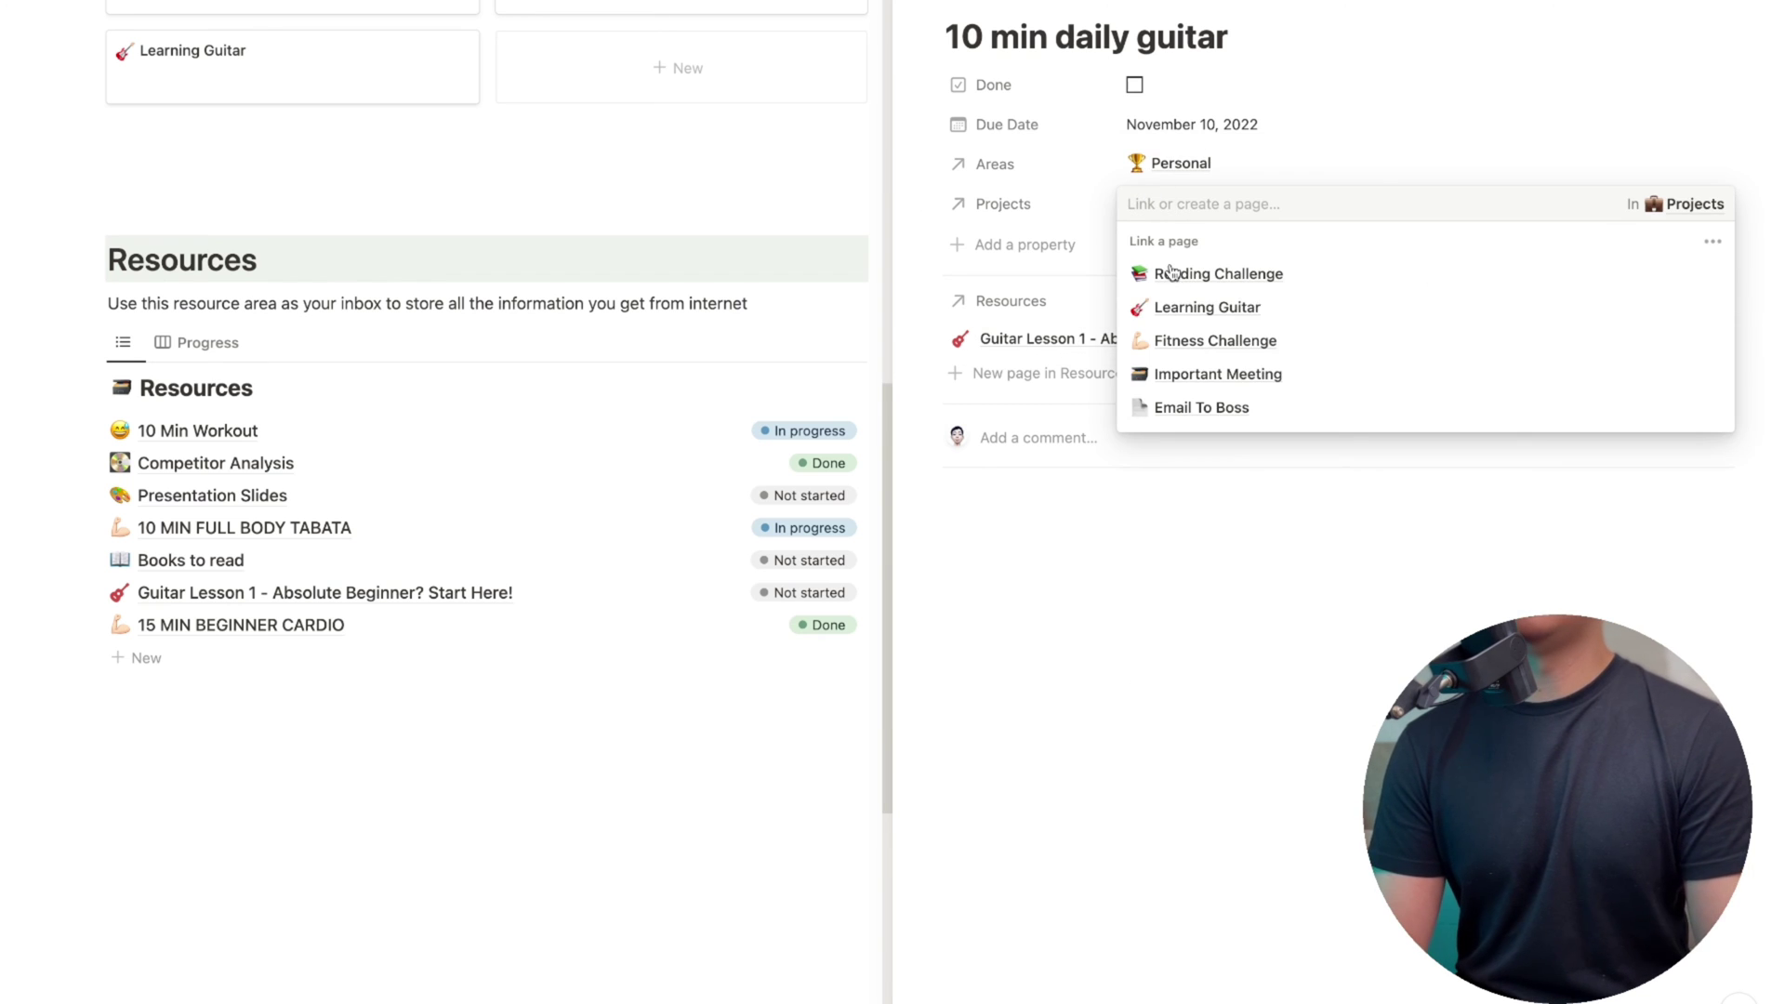
left_click(1199, 305)
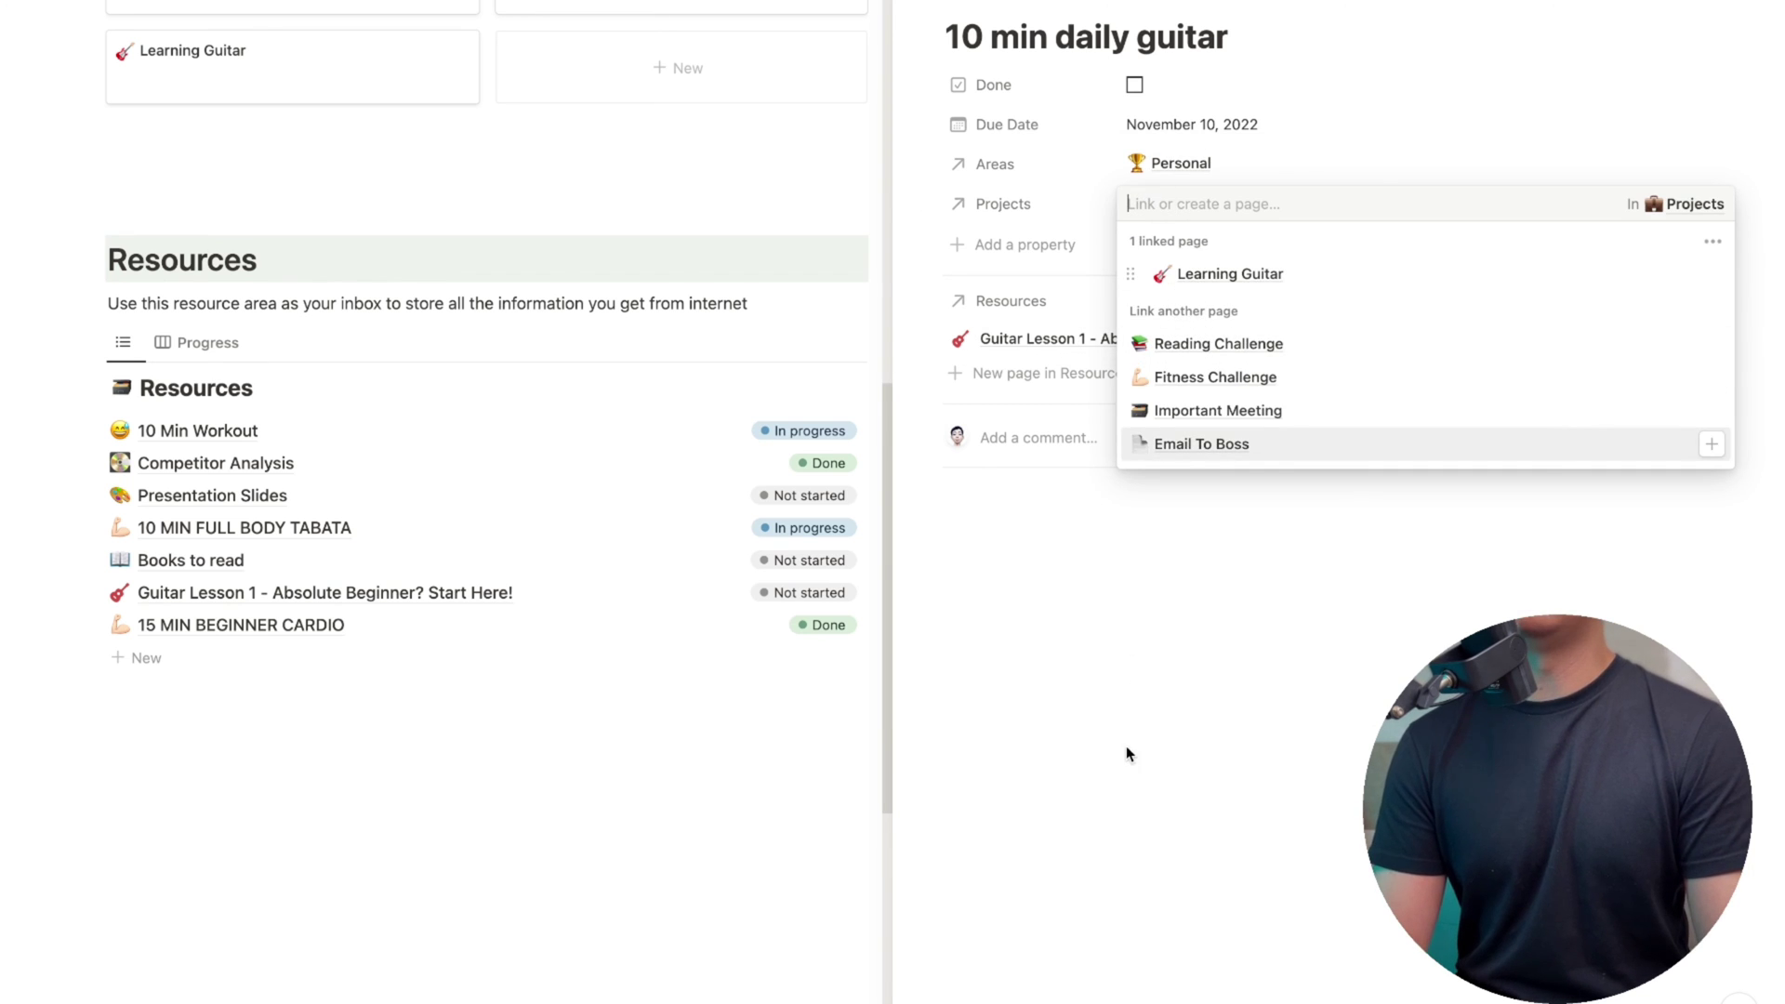
left_click(1251, 277)
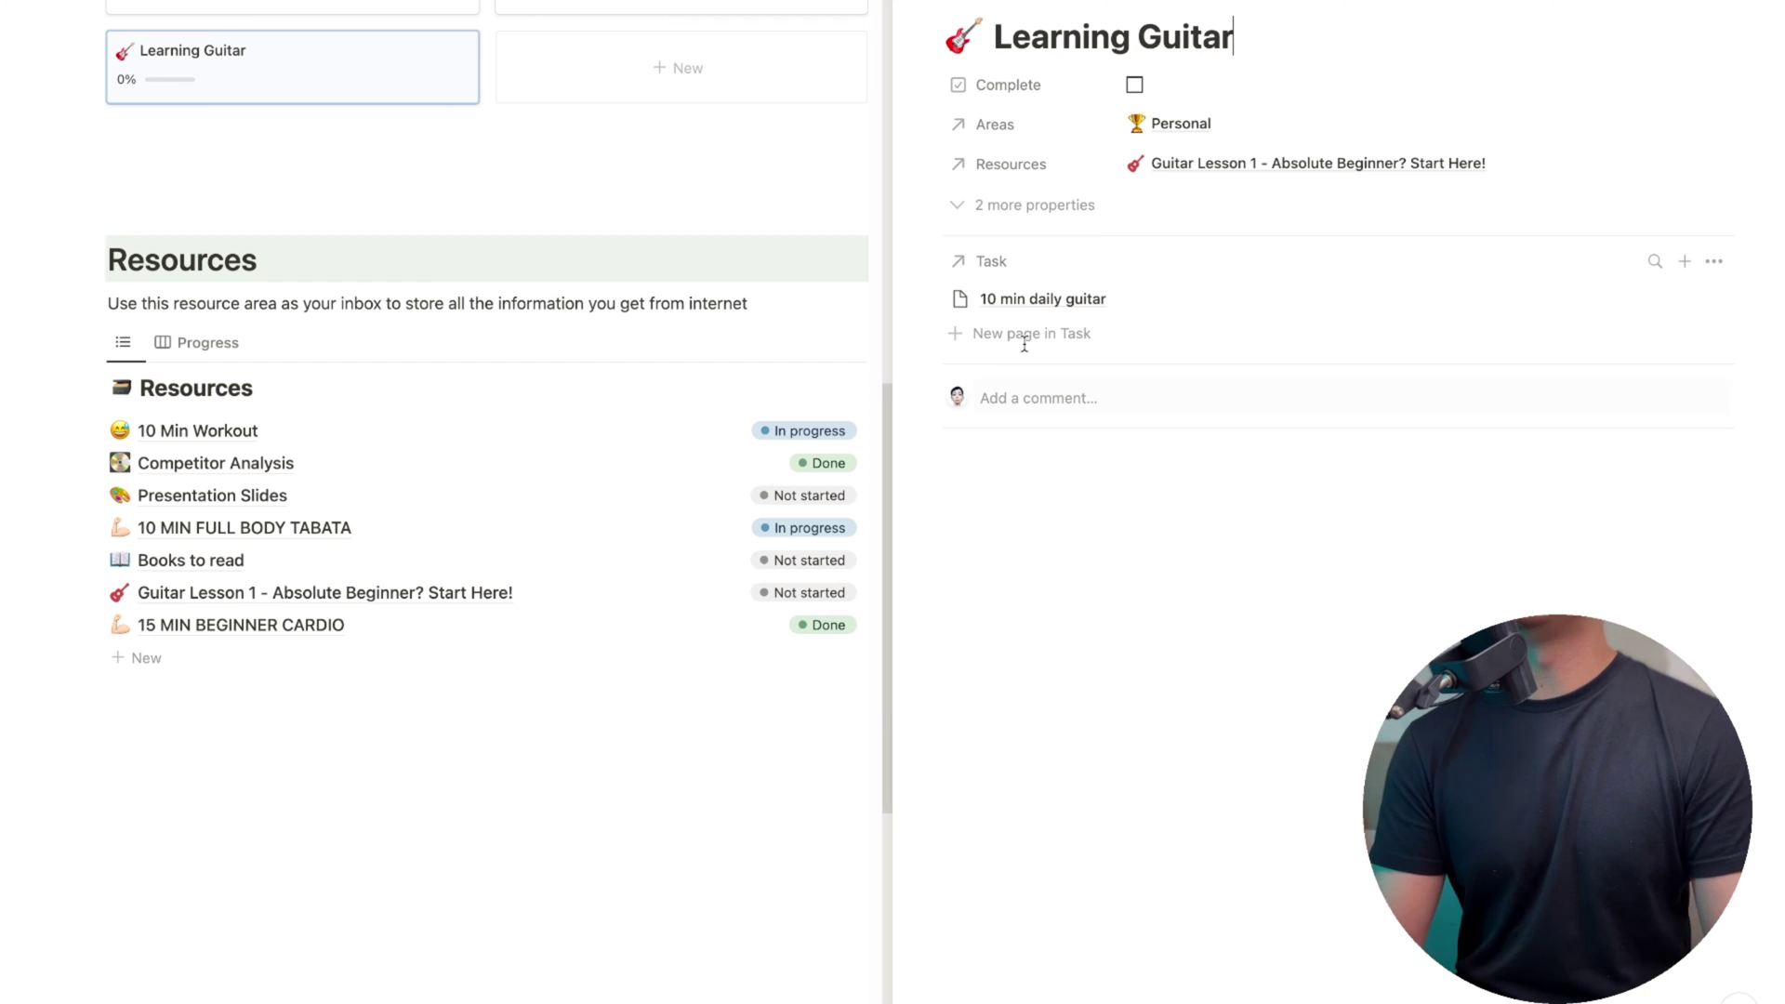
left_click(728, 862)
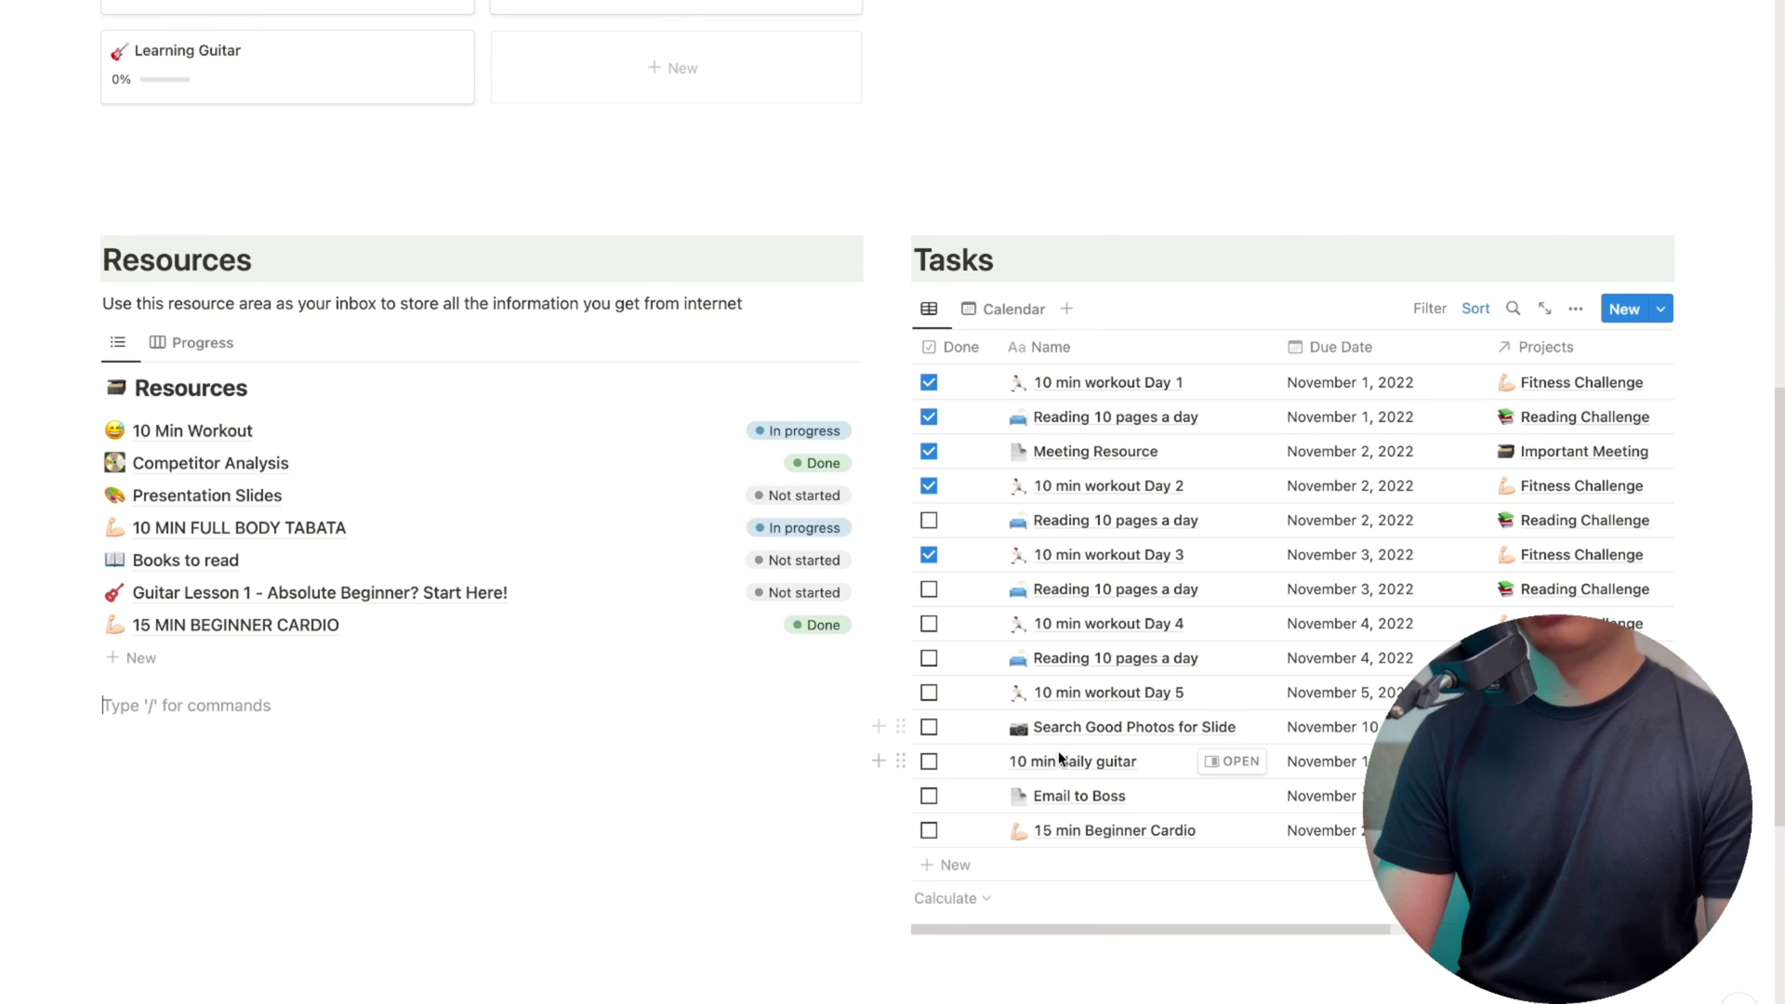
Give the "10 min daily guitar" task the guitar emoji as its icon and close its page
left_click(1229, 761)
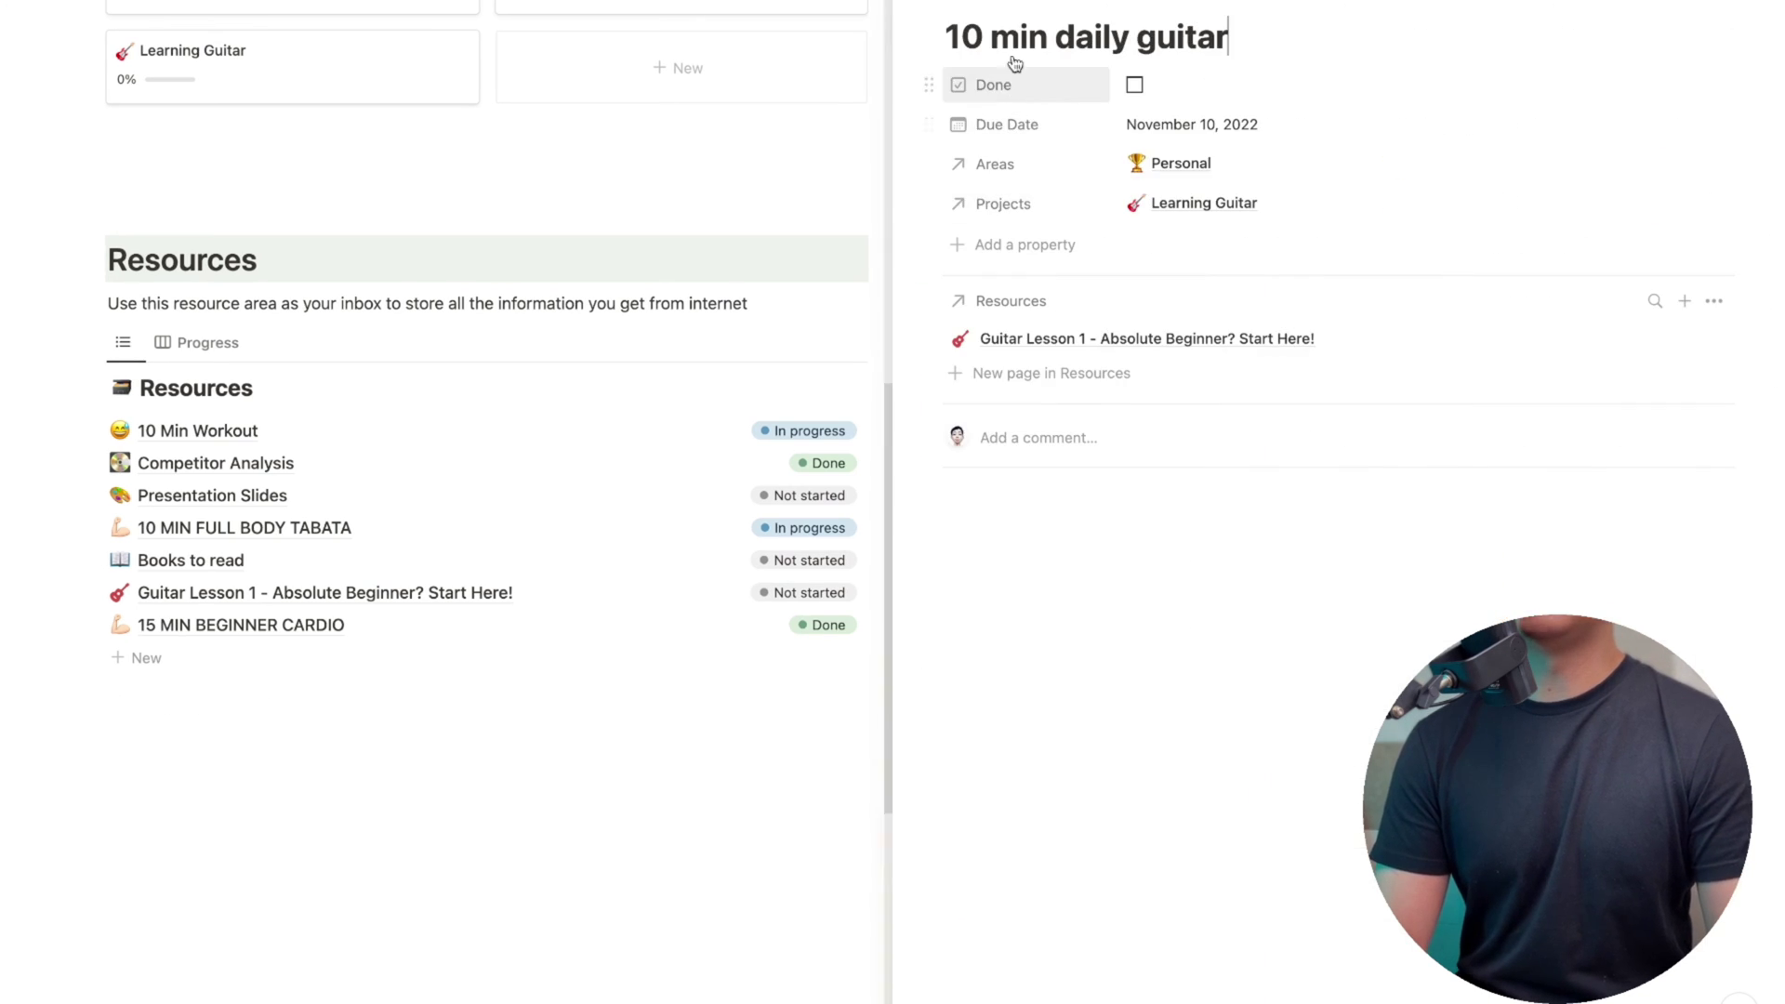
left_click(985, 9)
left_click(965, 42)
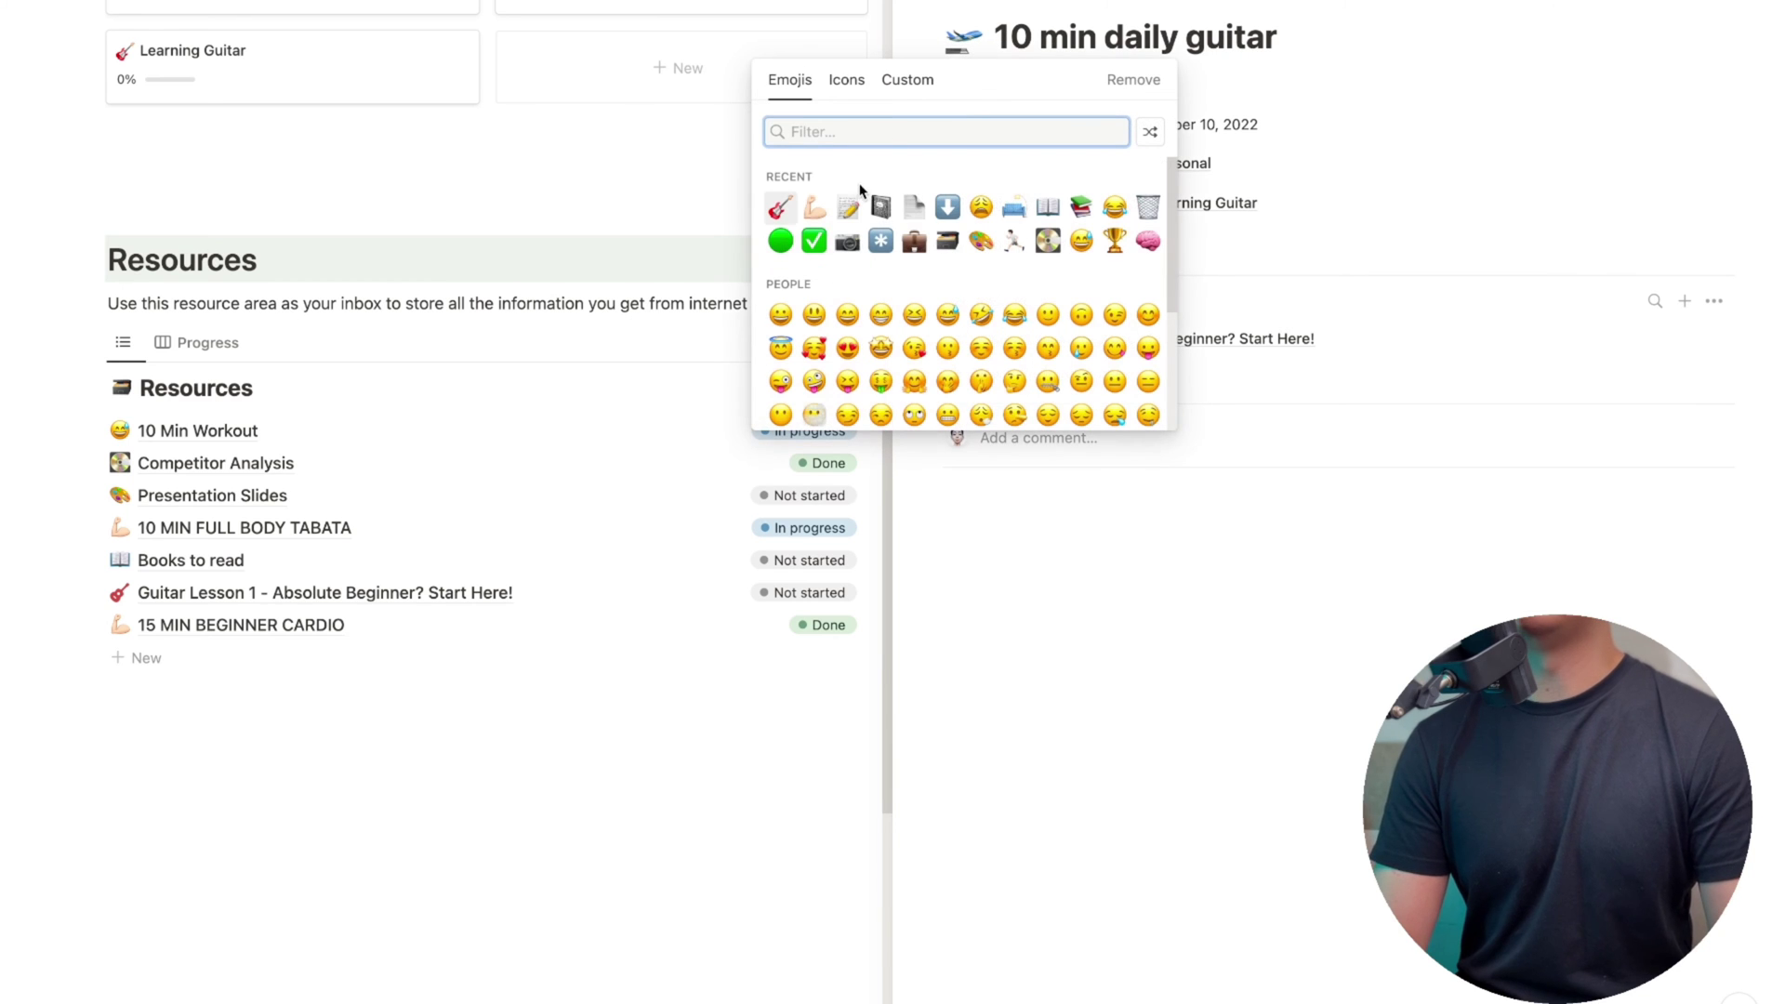
left_click(783, 206)
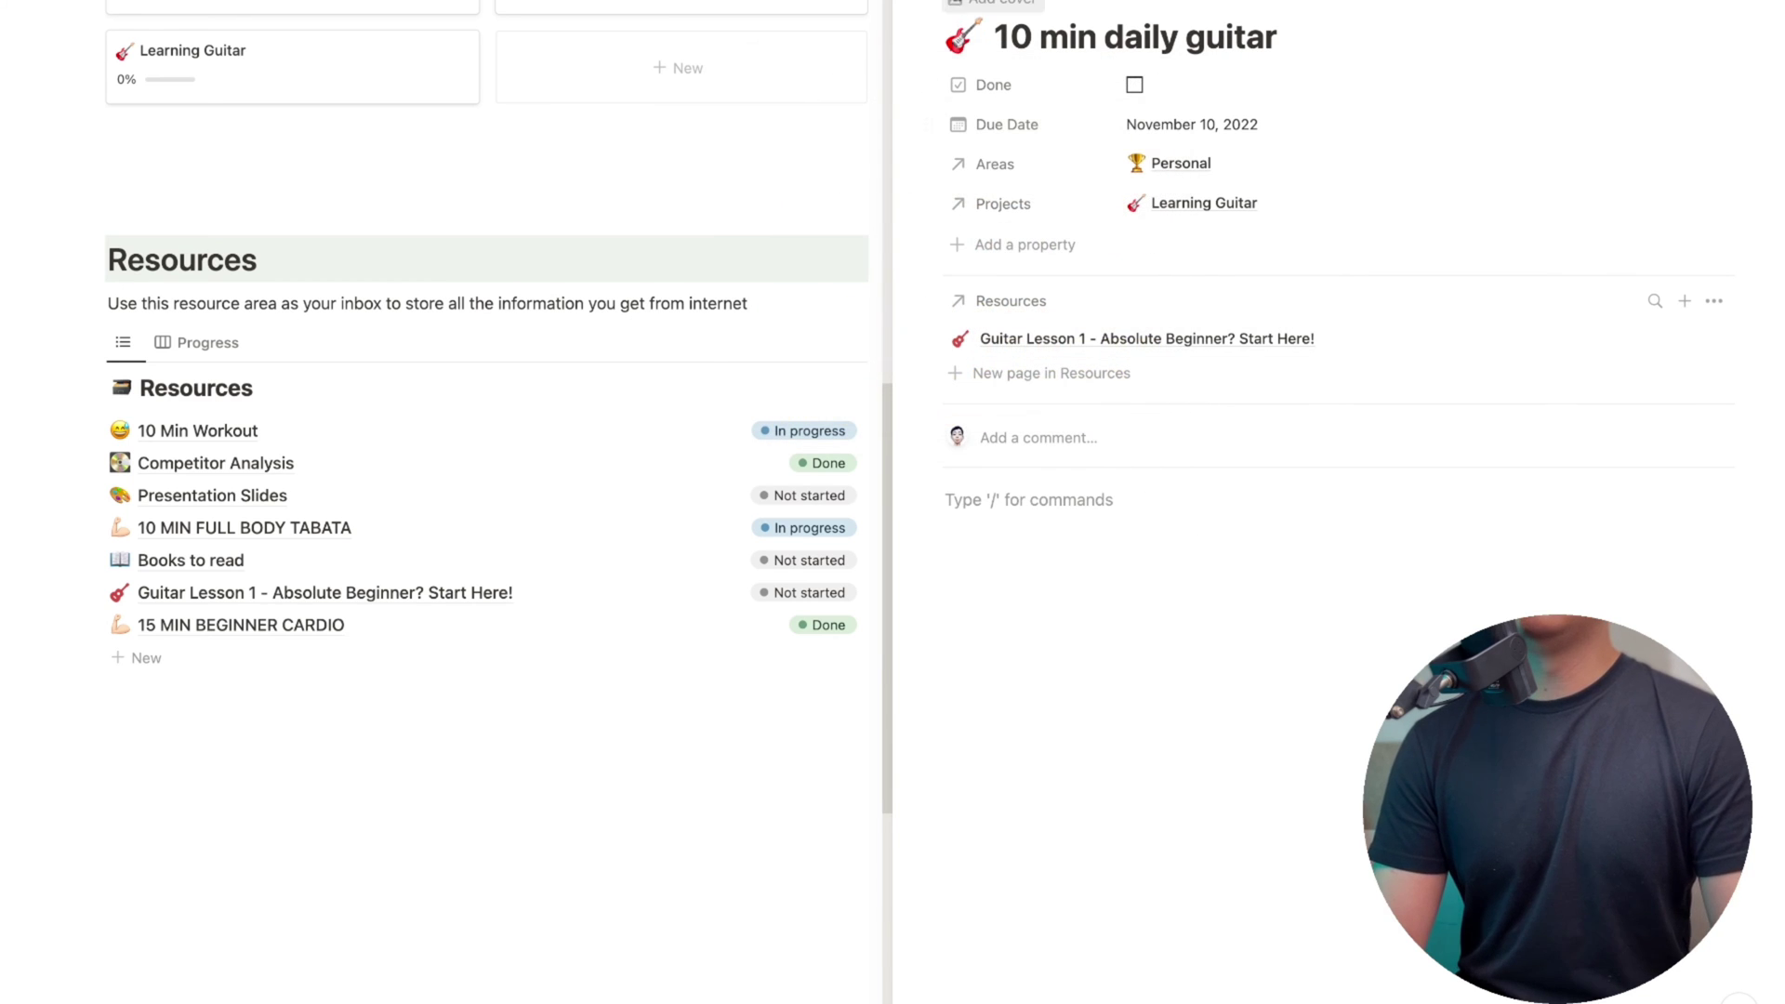
key("Escape")
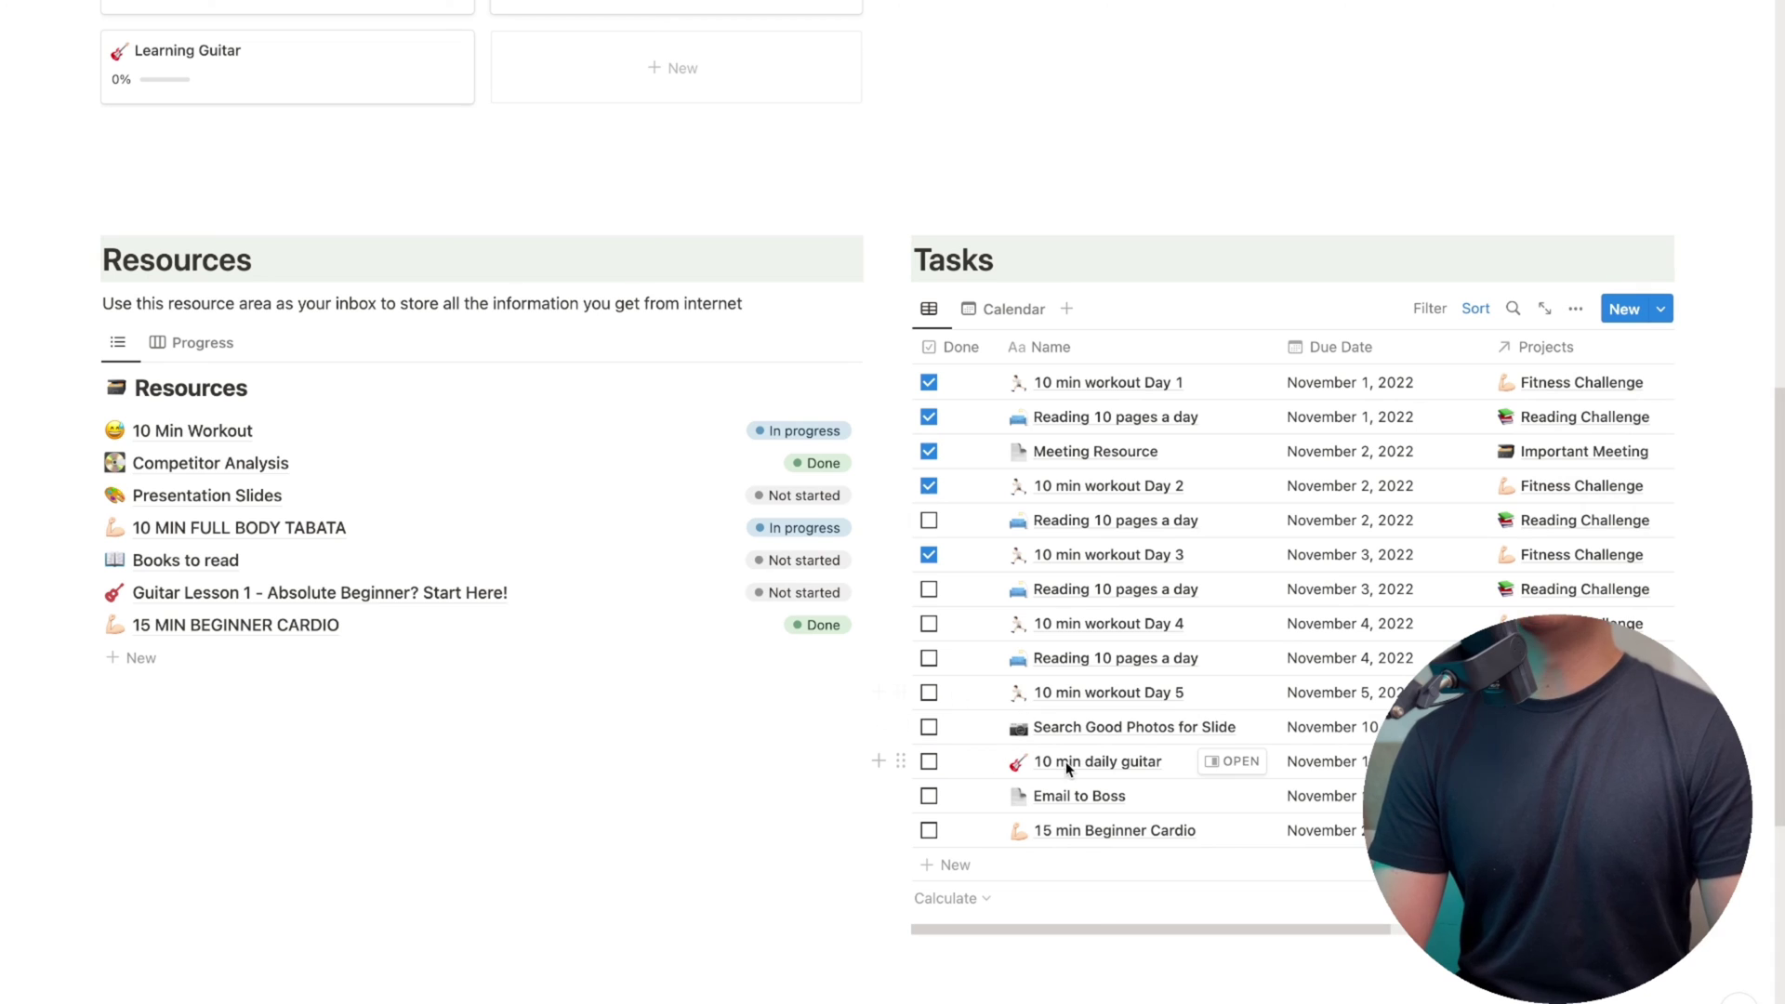
Duplicate the "10 min daily guitar" task twice in the Tasks table
left_click(900, 761)
left_click(720, 707)
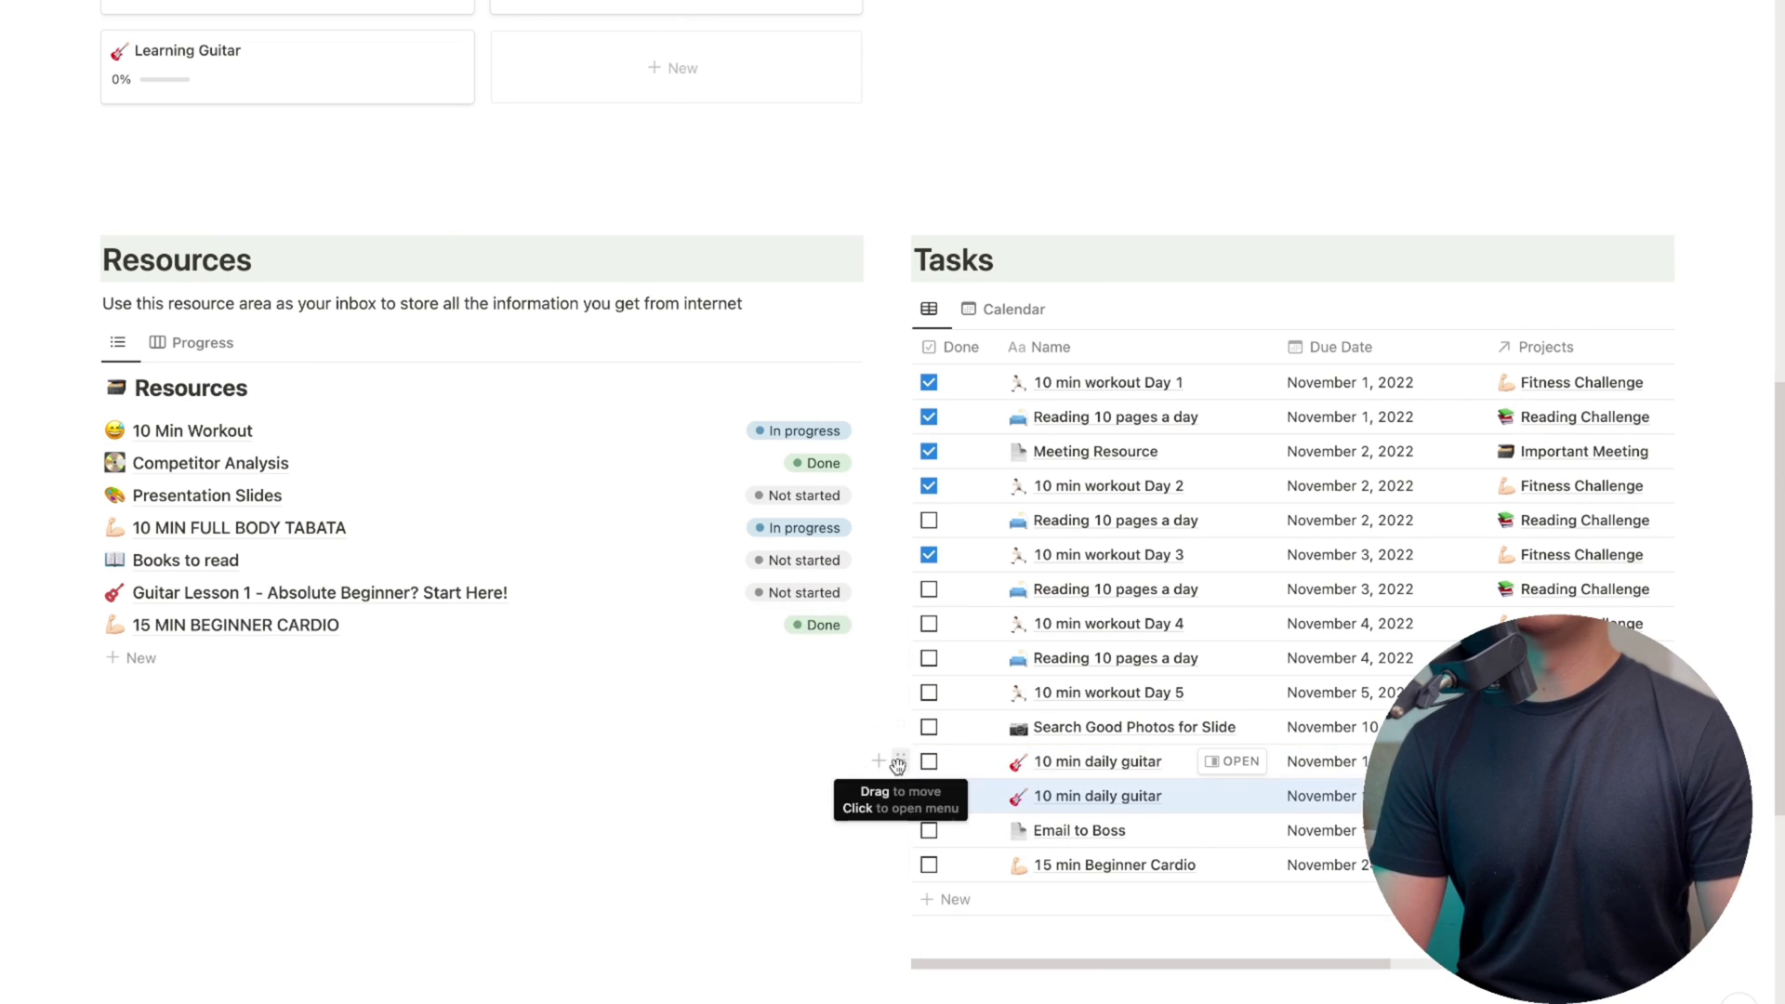
left_click(900, 761)
left_click(718, 707)
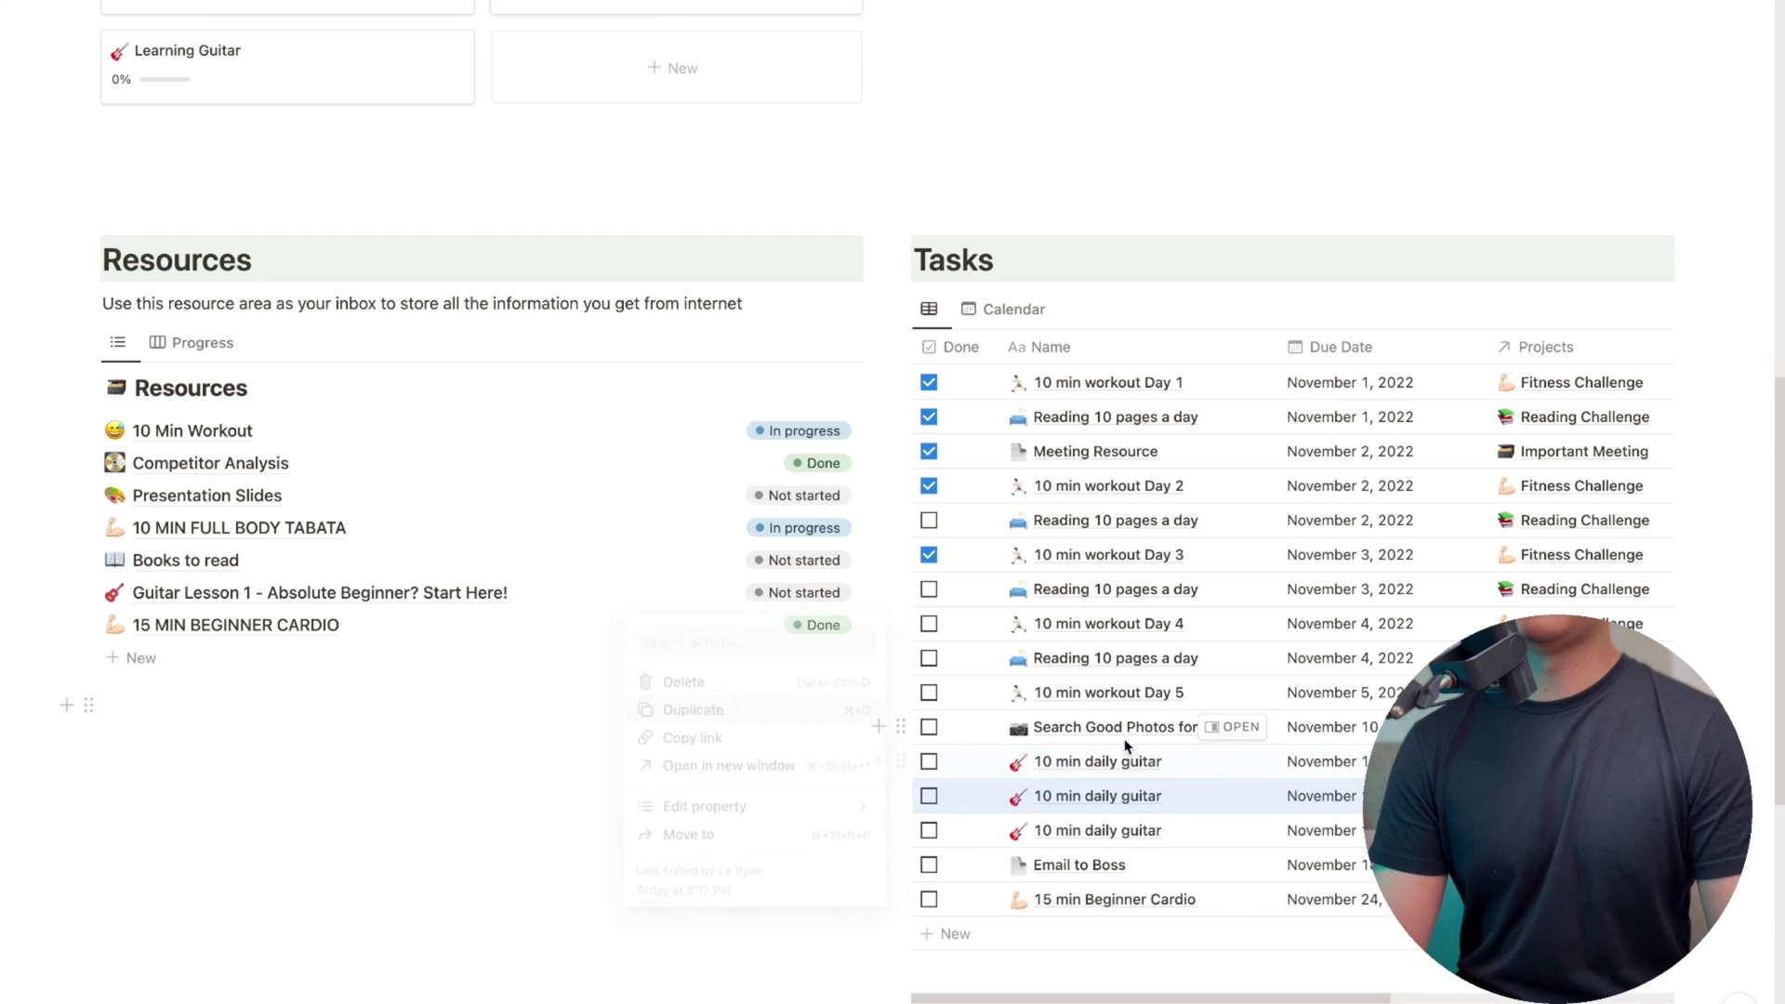
Set the due dates of the two duplicated "10 min daily guitar" tasks to November 11 and November 12, 2022
left_click(1329, 762)
left_click(1485, 383)
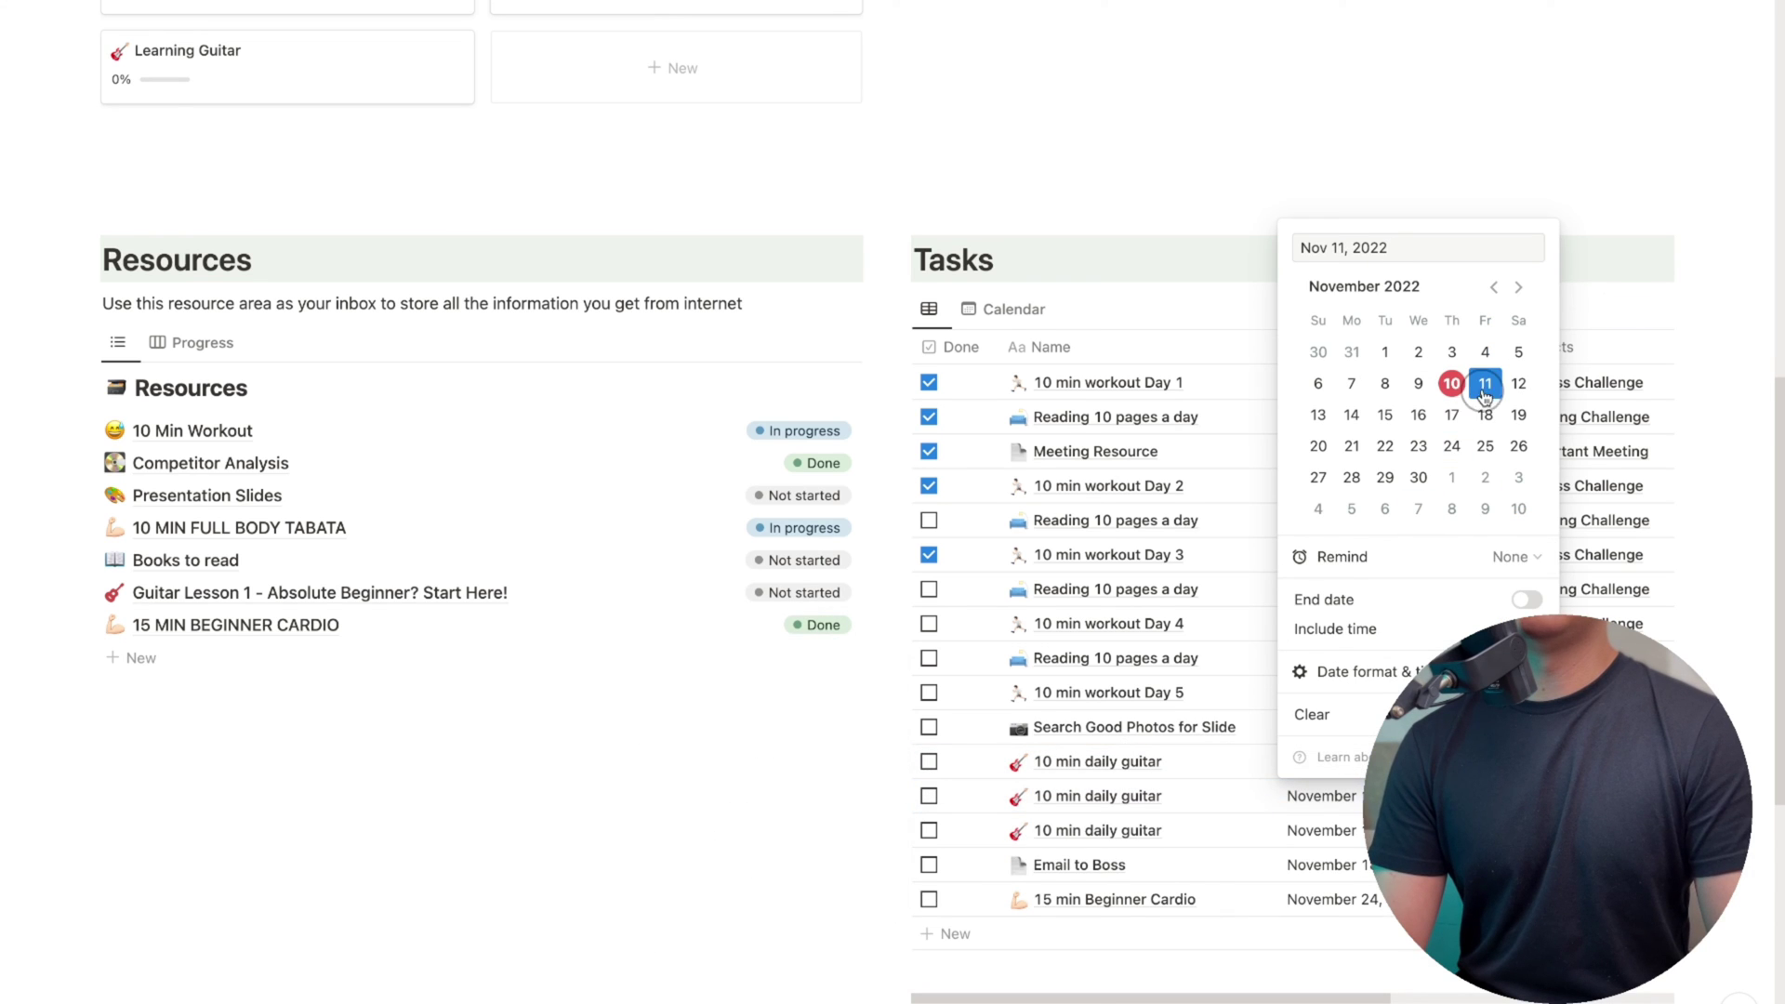
left_click(1334, 839)
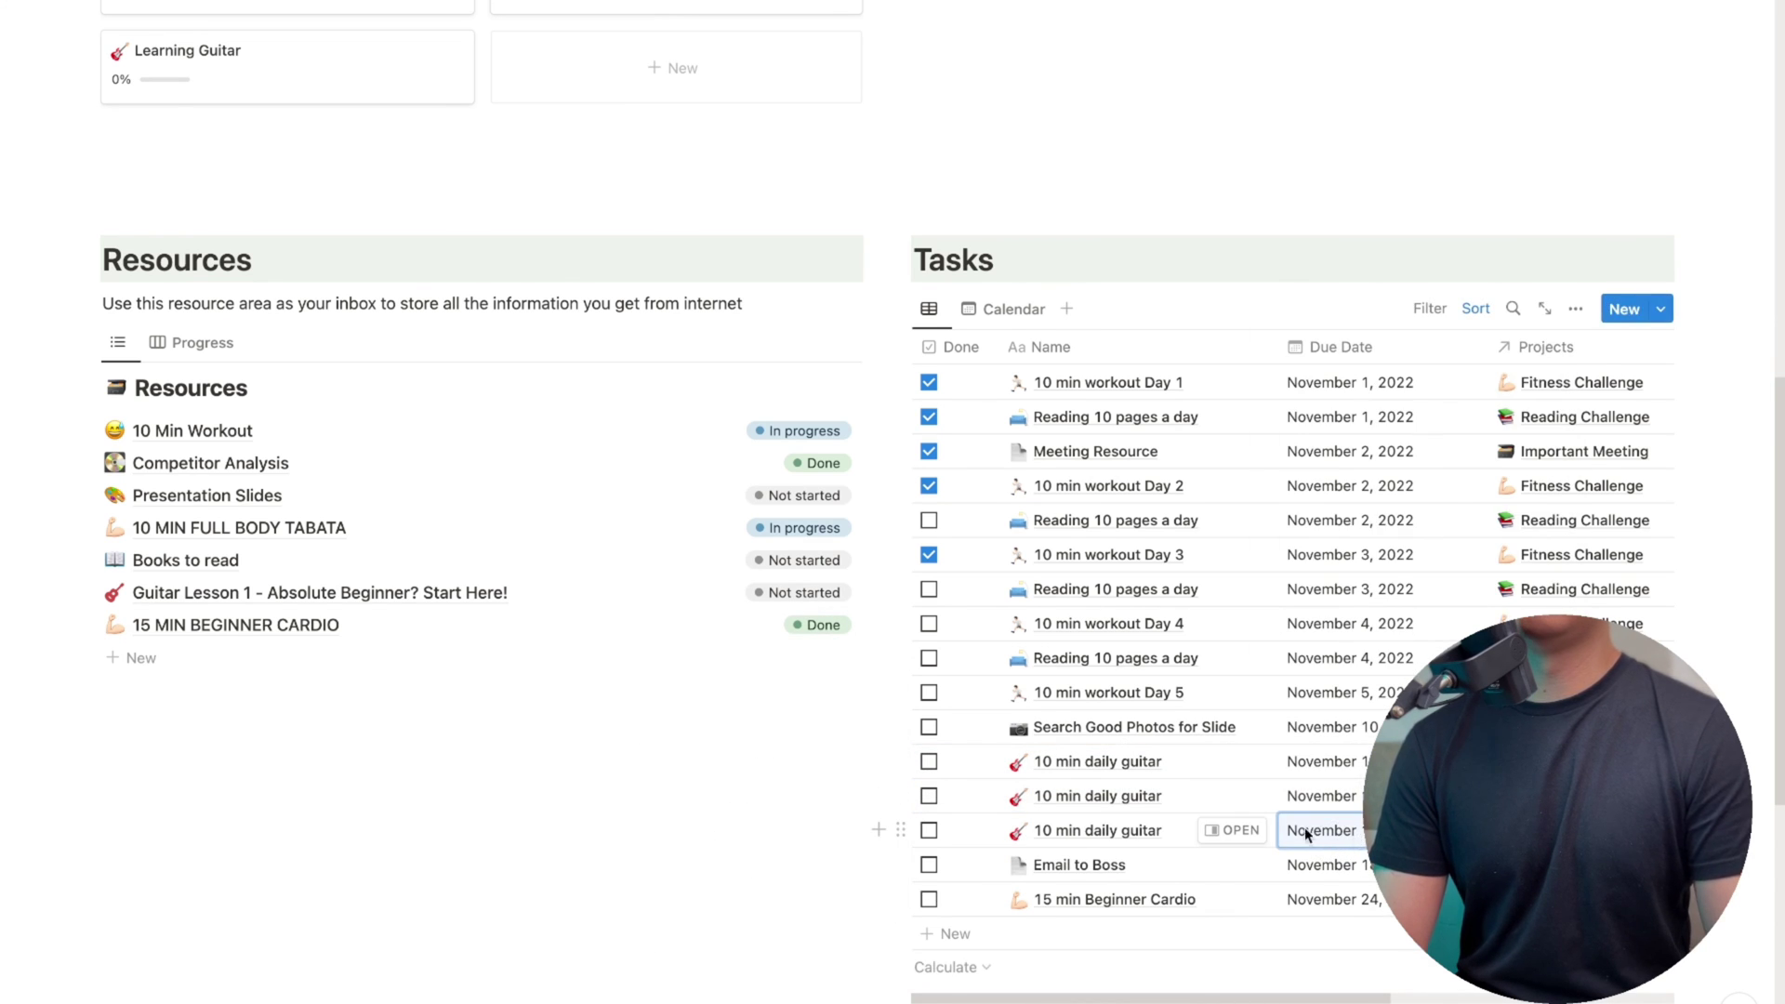
left_click(1312, 798)
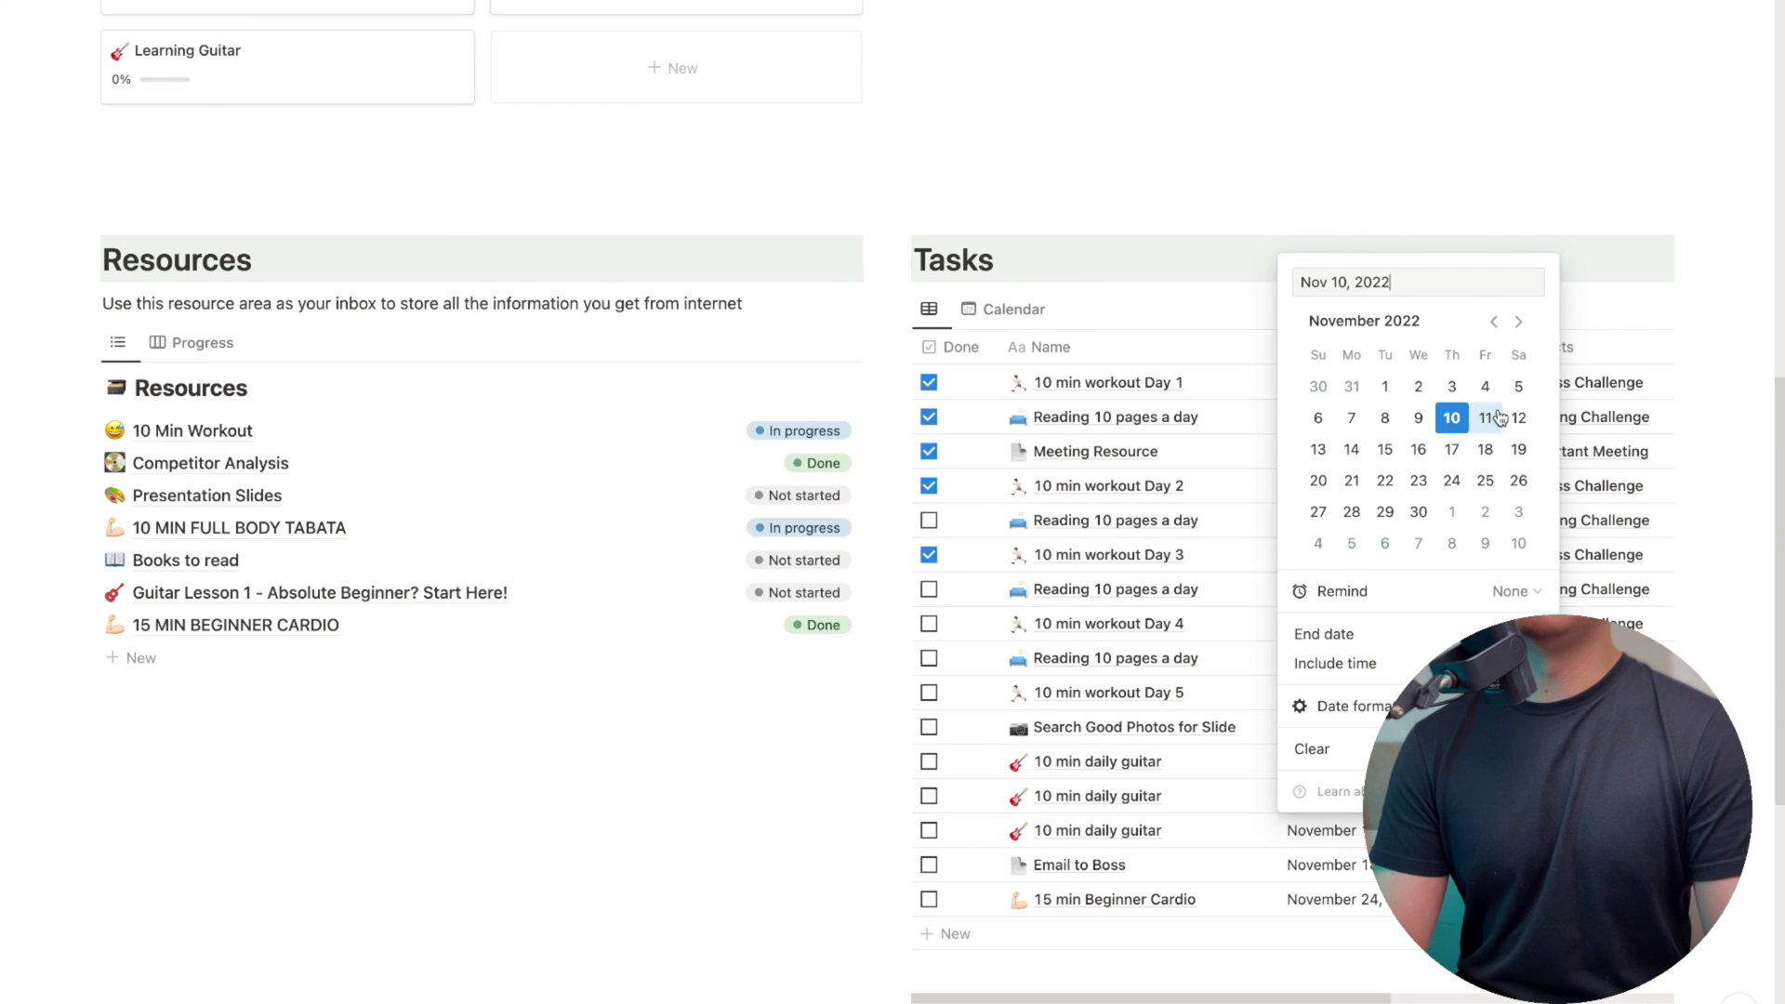
left_click(1313, 821)
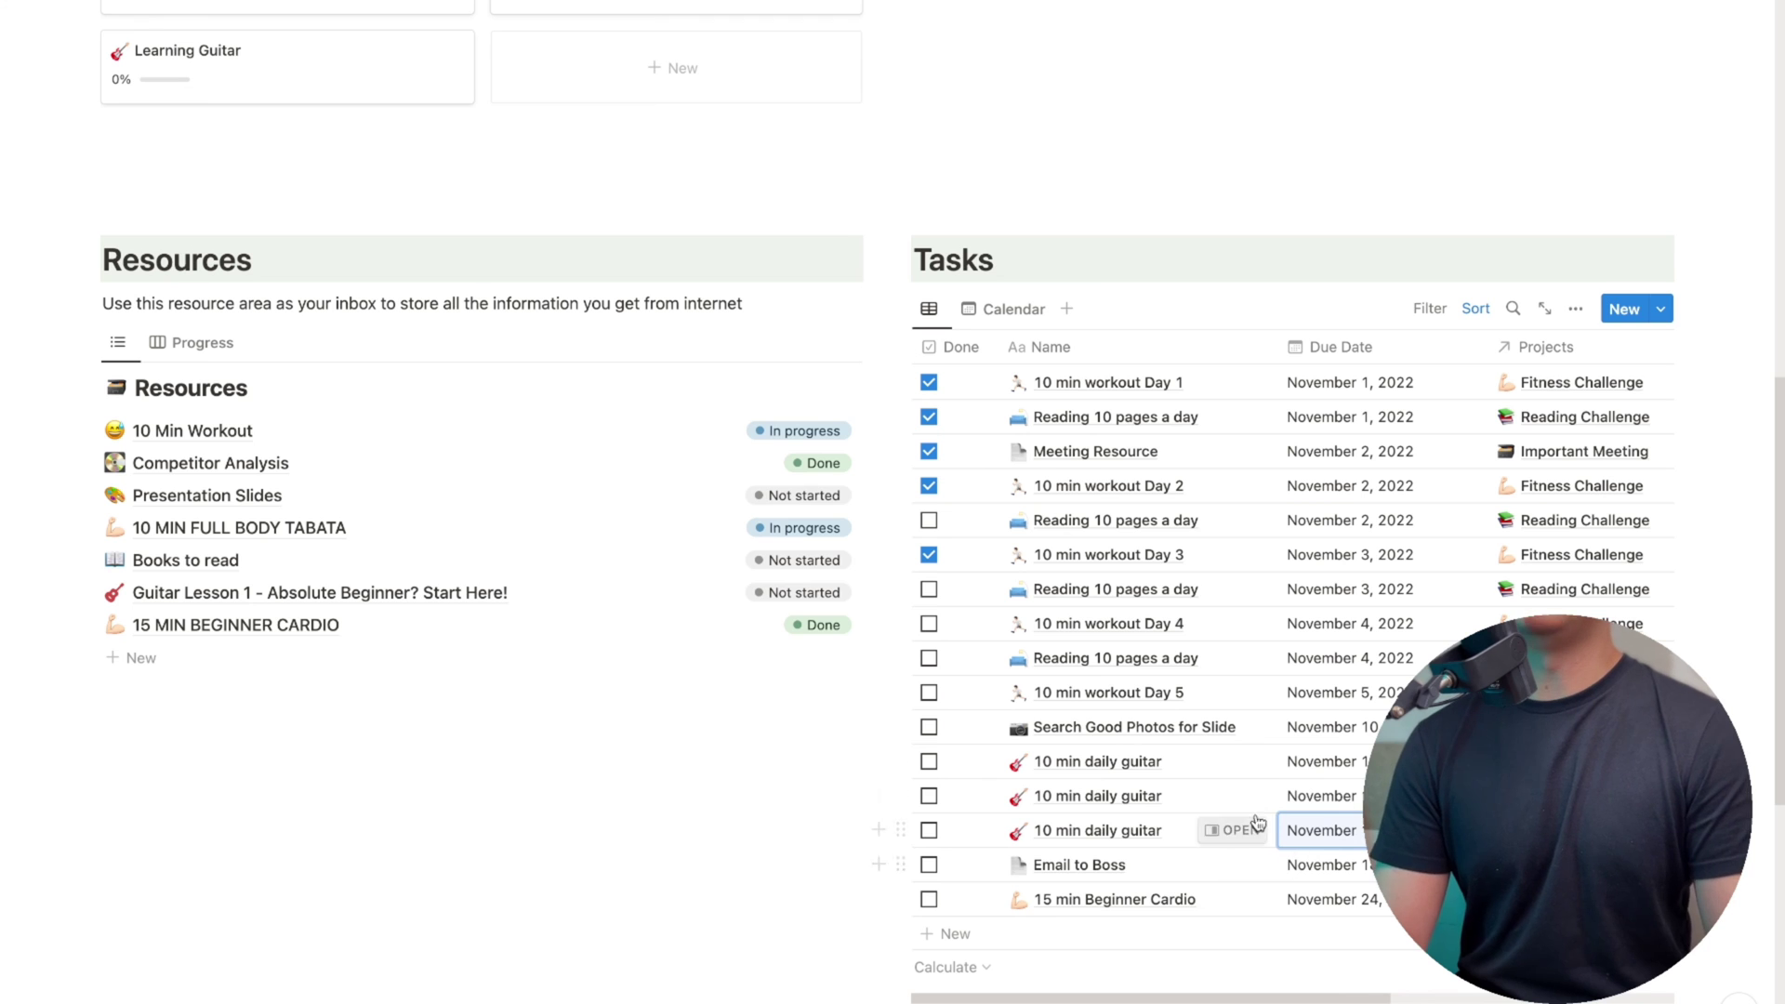
left_click(771, 845)
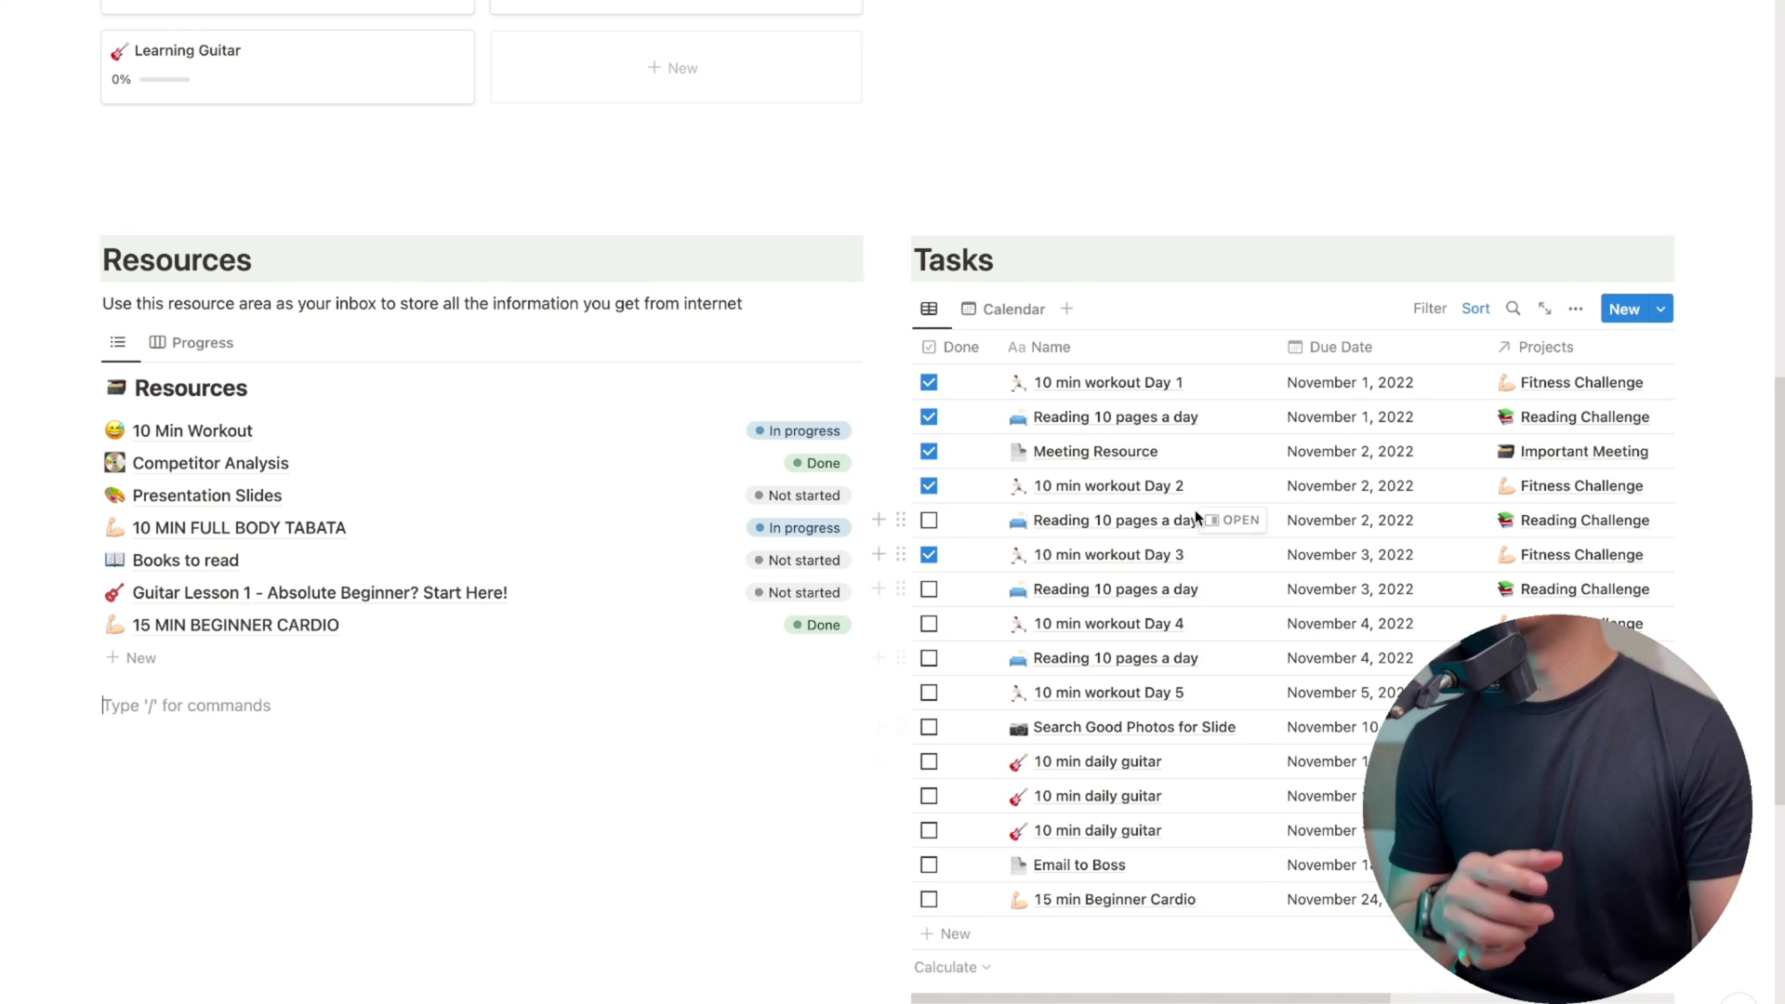
Check the tasks in the calendar view, including the "Search Good Photos for Slide" task's page, and return to the table view
left_click(1022, 311)
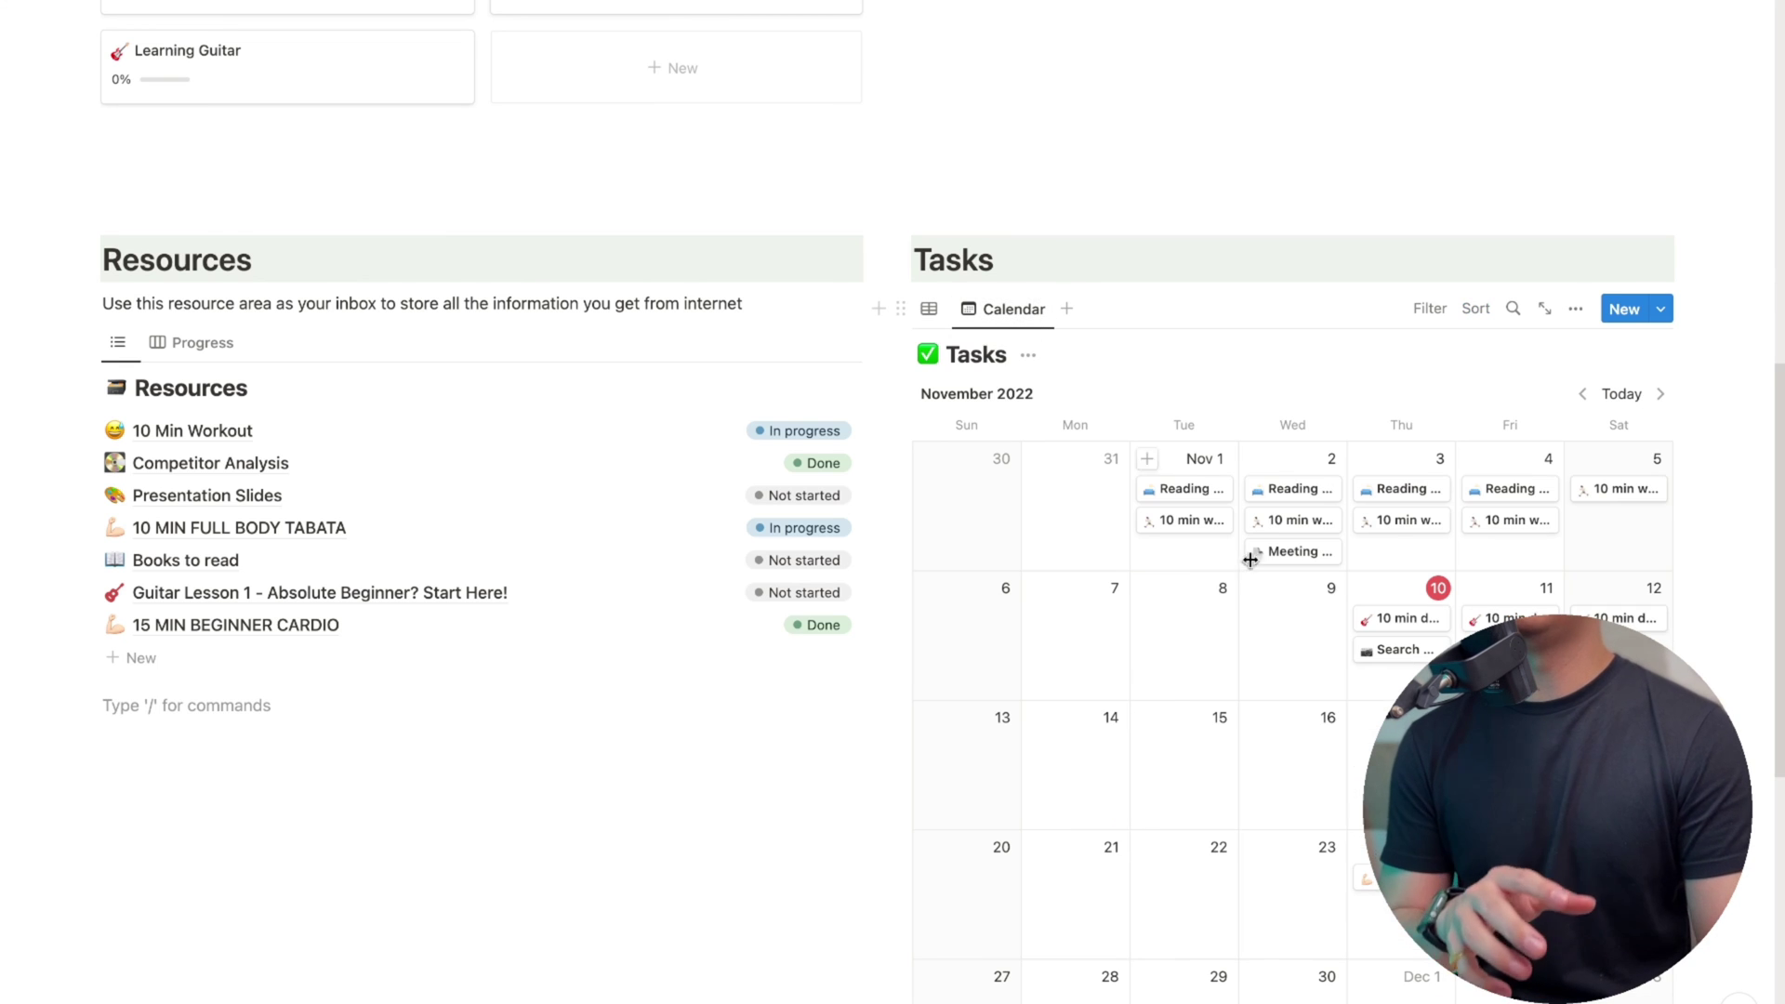
scroll(1292, 632, "down", 3)
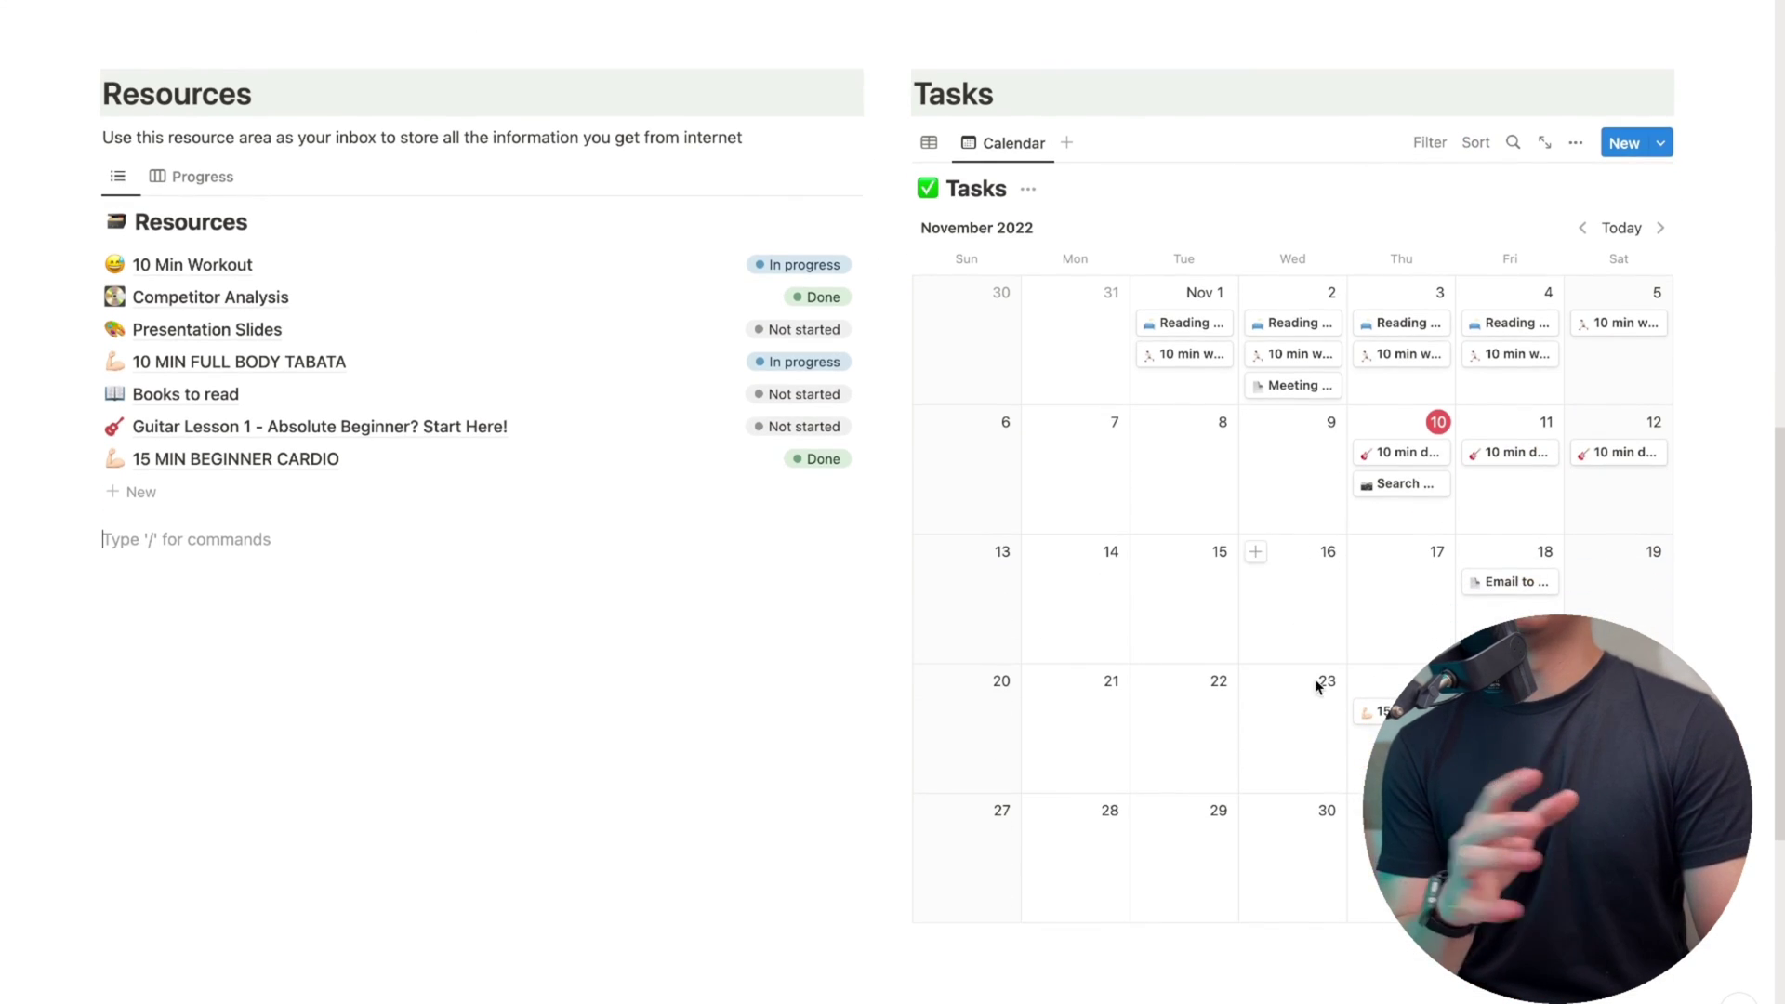
left_click(1400, 487)
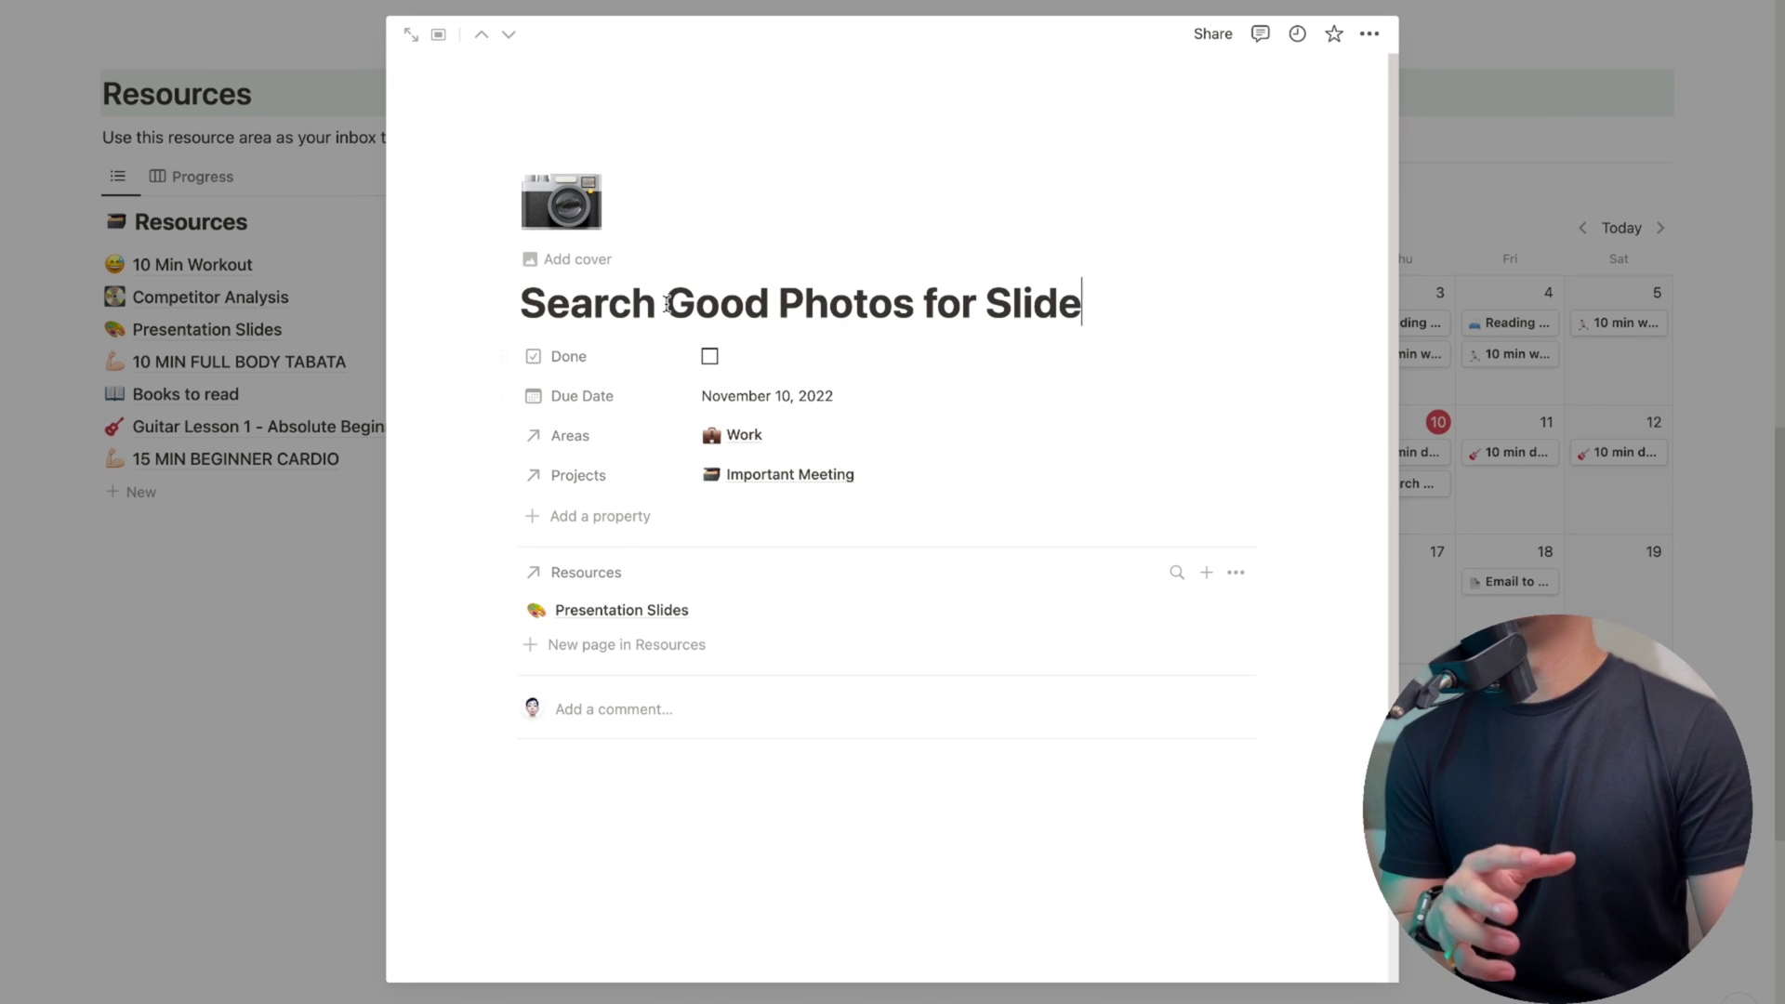
left_click_drag(666, 305, 933, 306)
left_click(1023, 305)
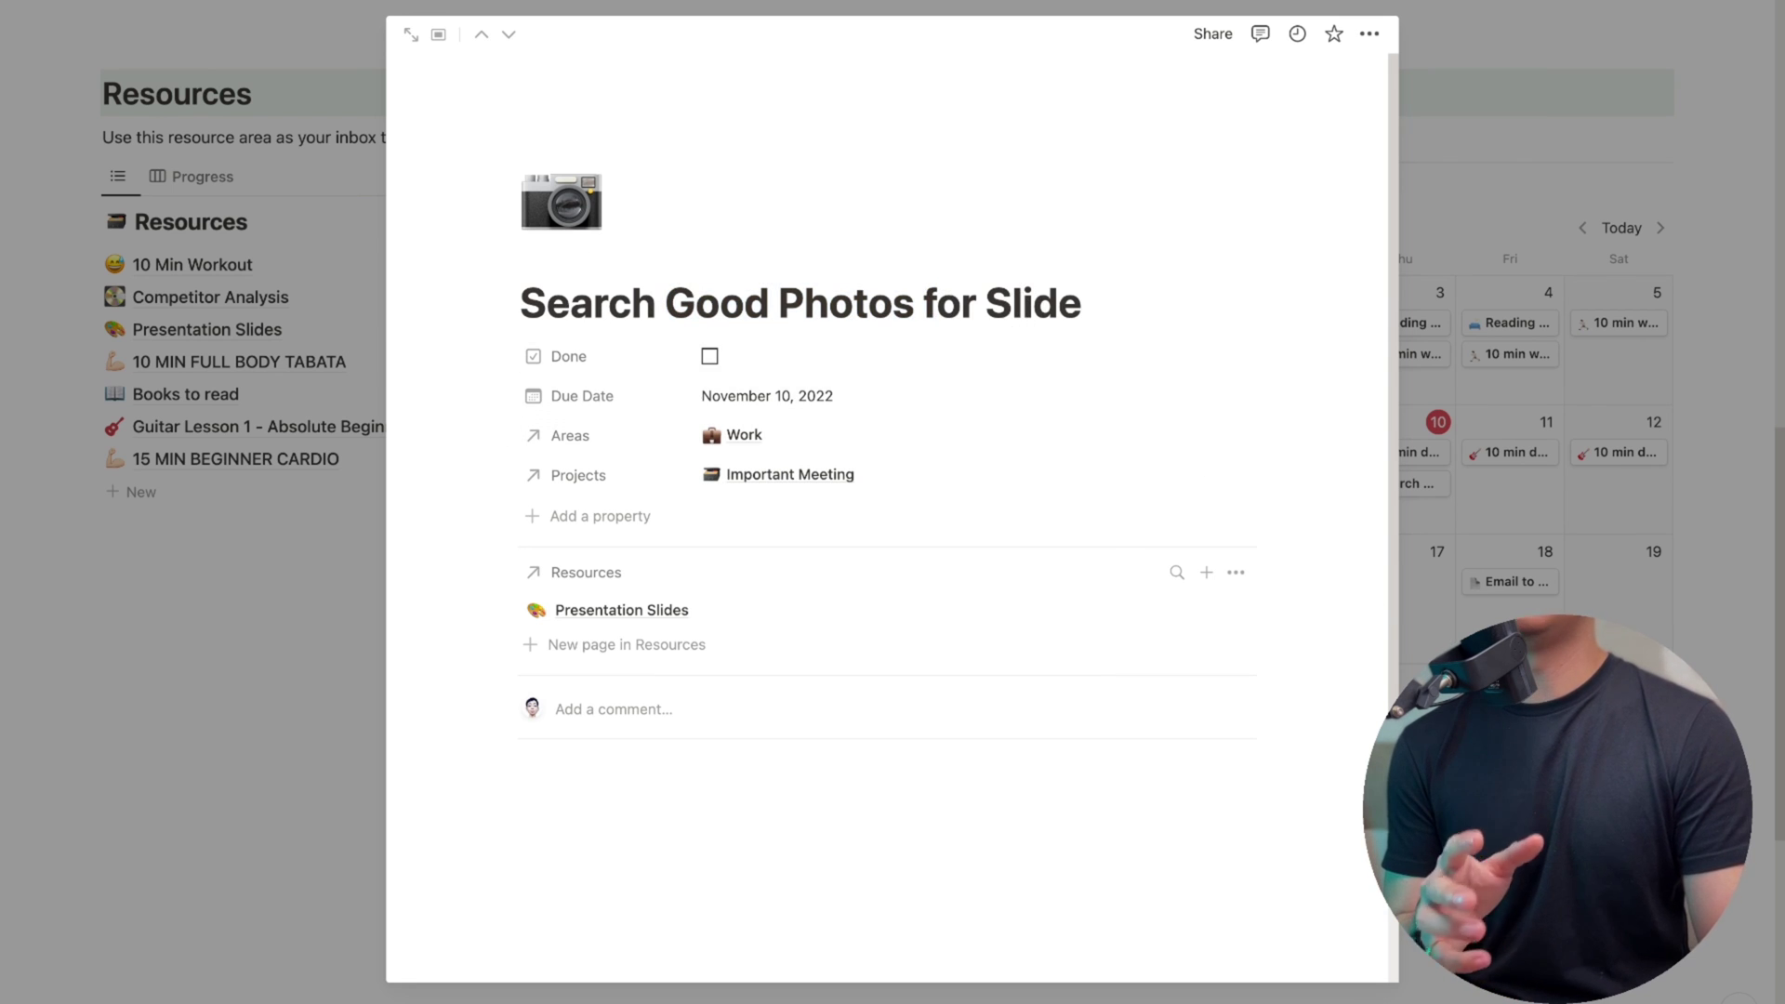
key("Escape")
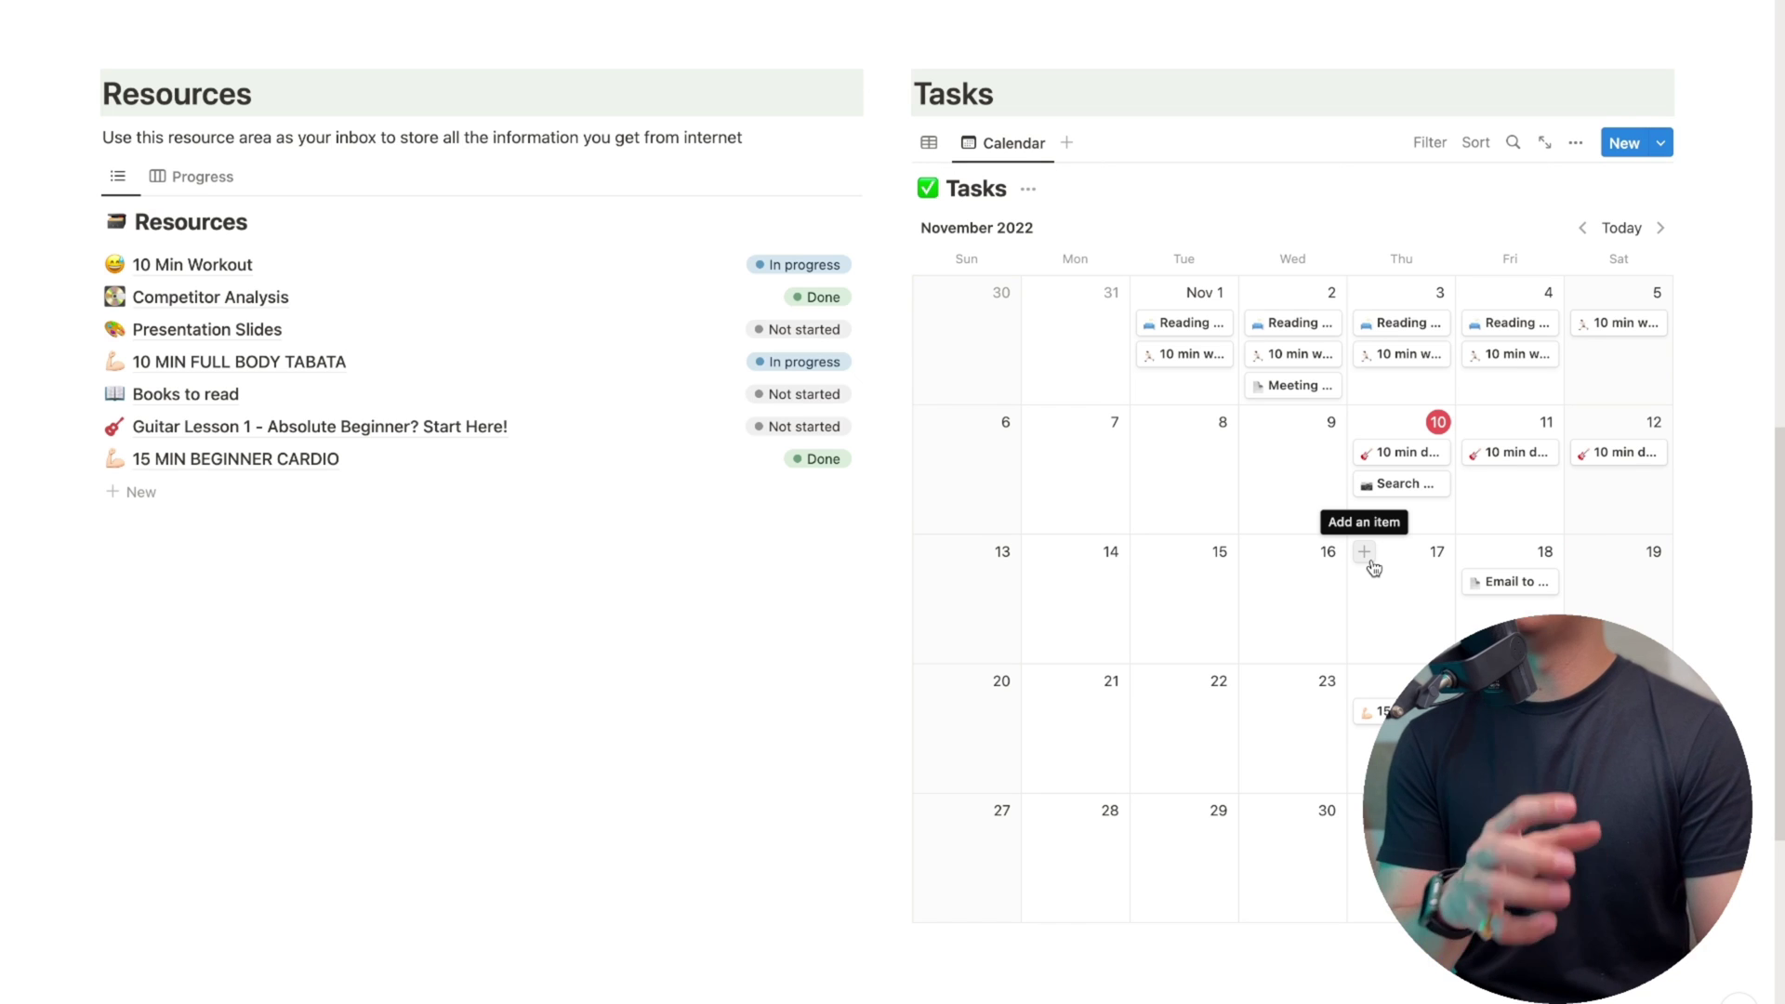
left_click(929, 146)
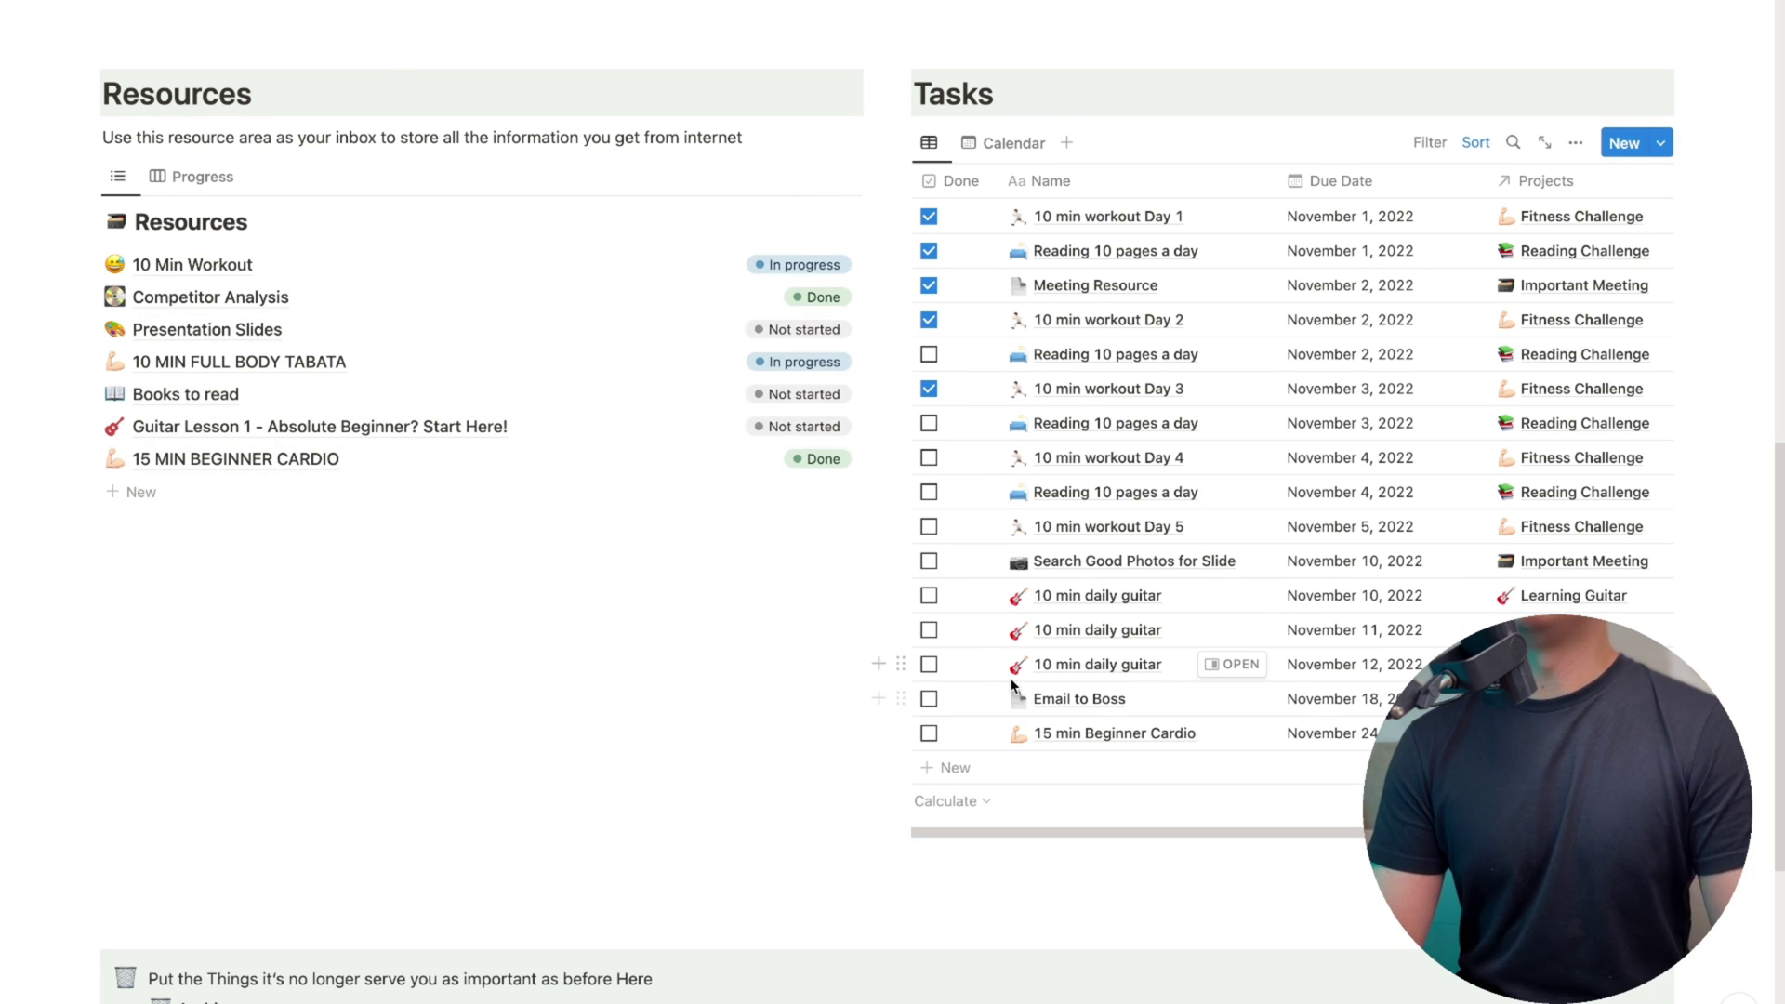
Set the status of the "Guitar Lesson 1 - Absolute Beginner? Start Here!" resource to In progress and close its page
scroll(1085, 688, "down", 1)
scroll(1085, 688, "up", 3)
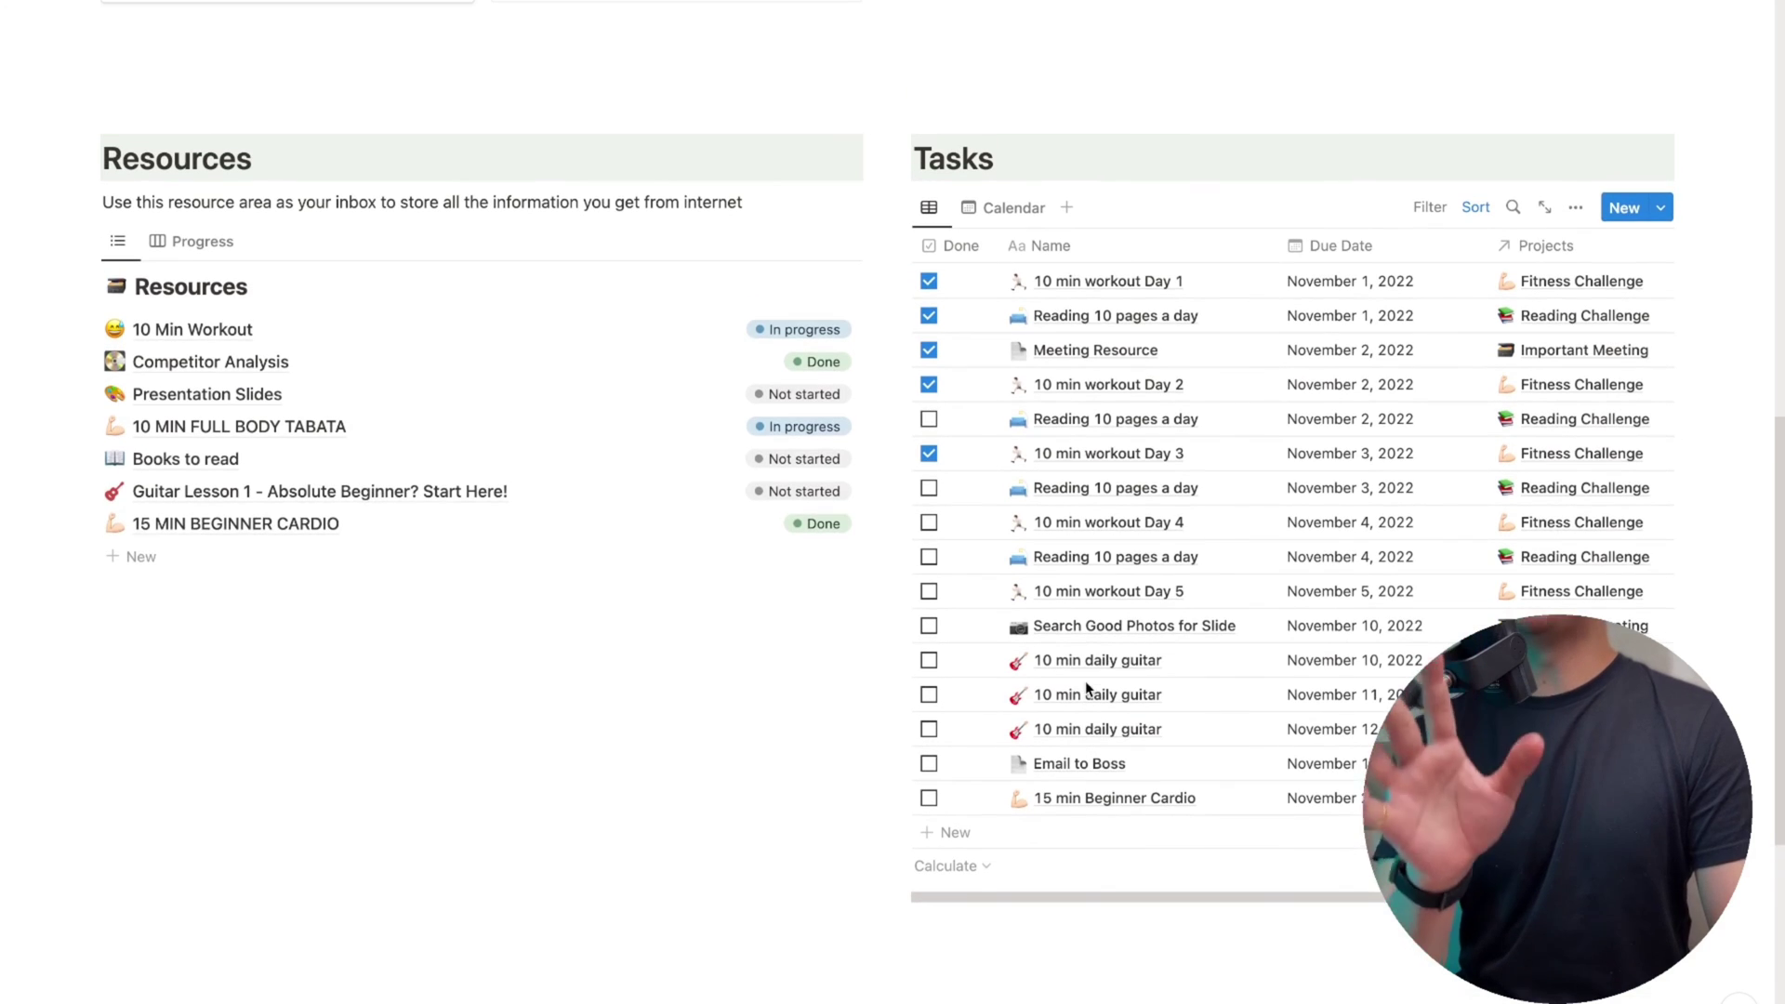
left_click(770, 502)
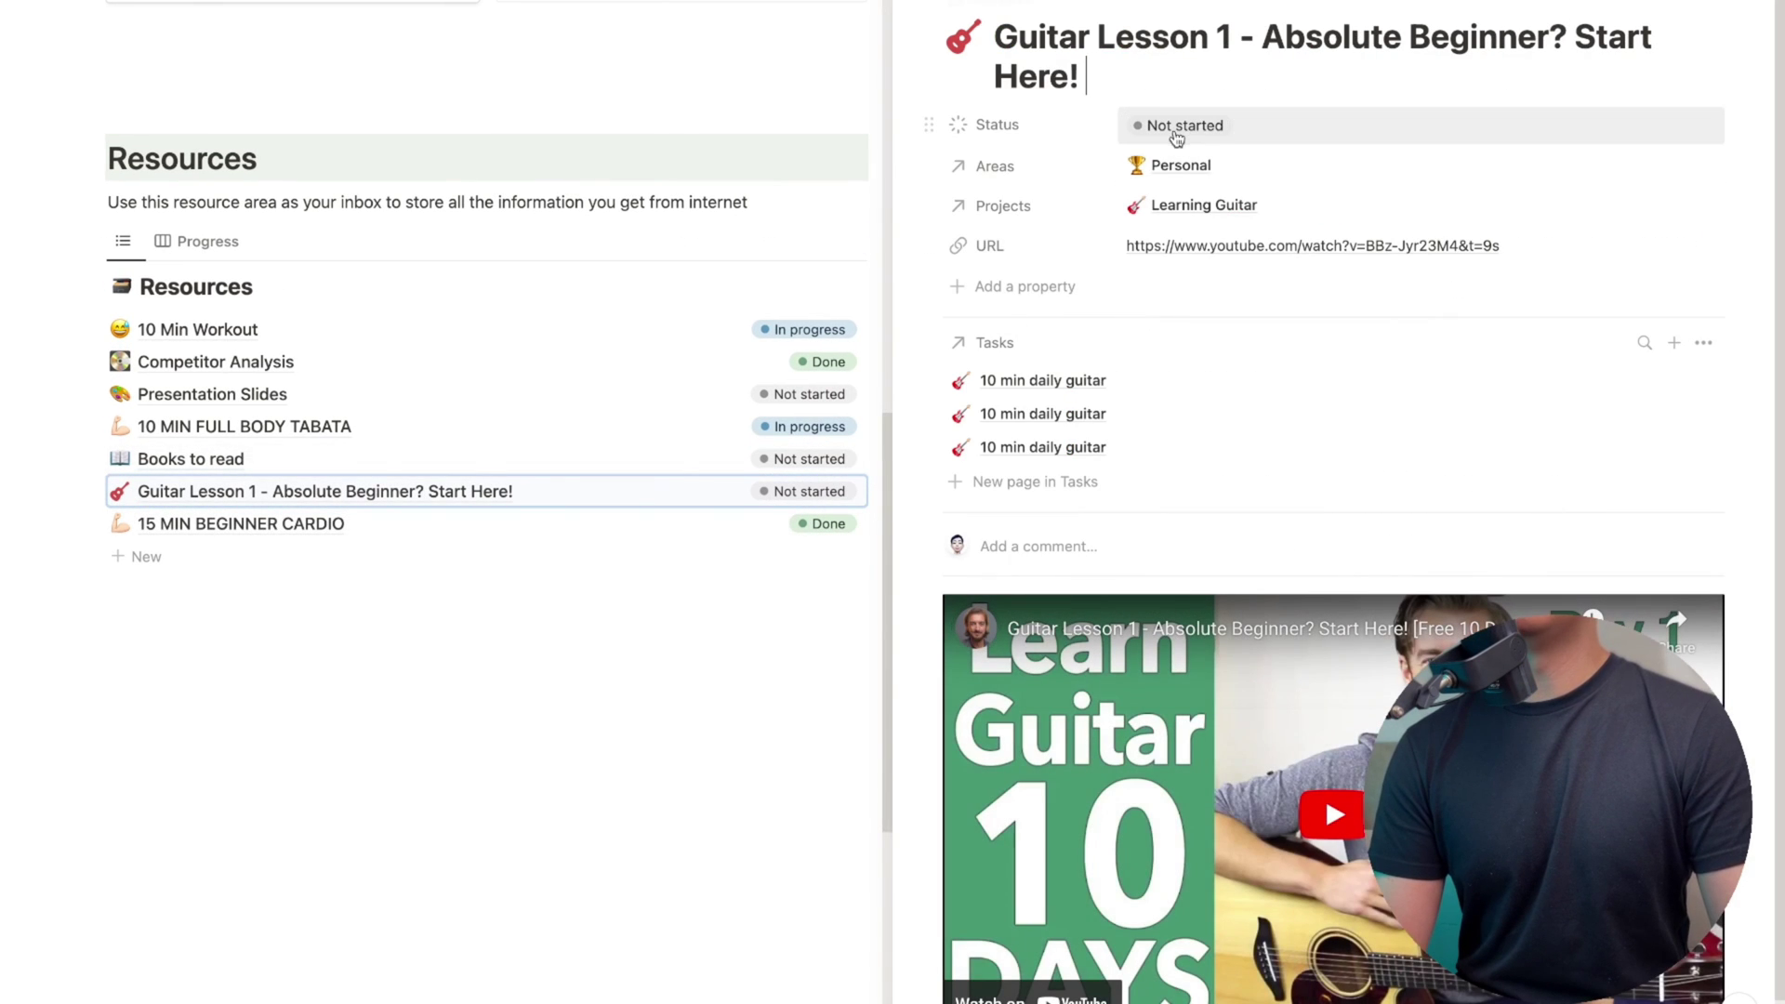
left_click(1195, 125)
left_click(1192, 271)
left_click(756, 678)
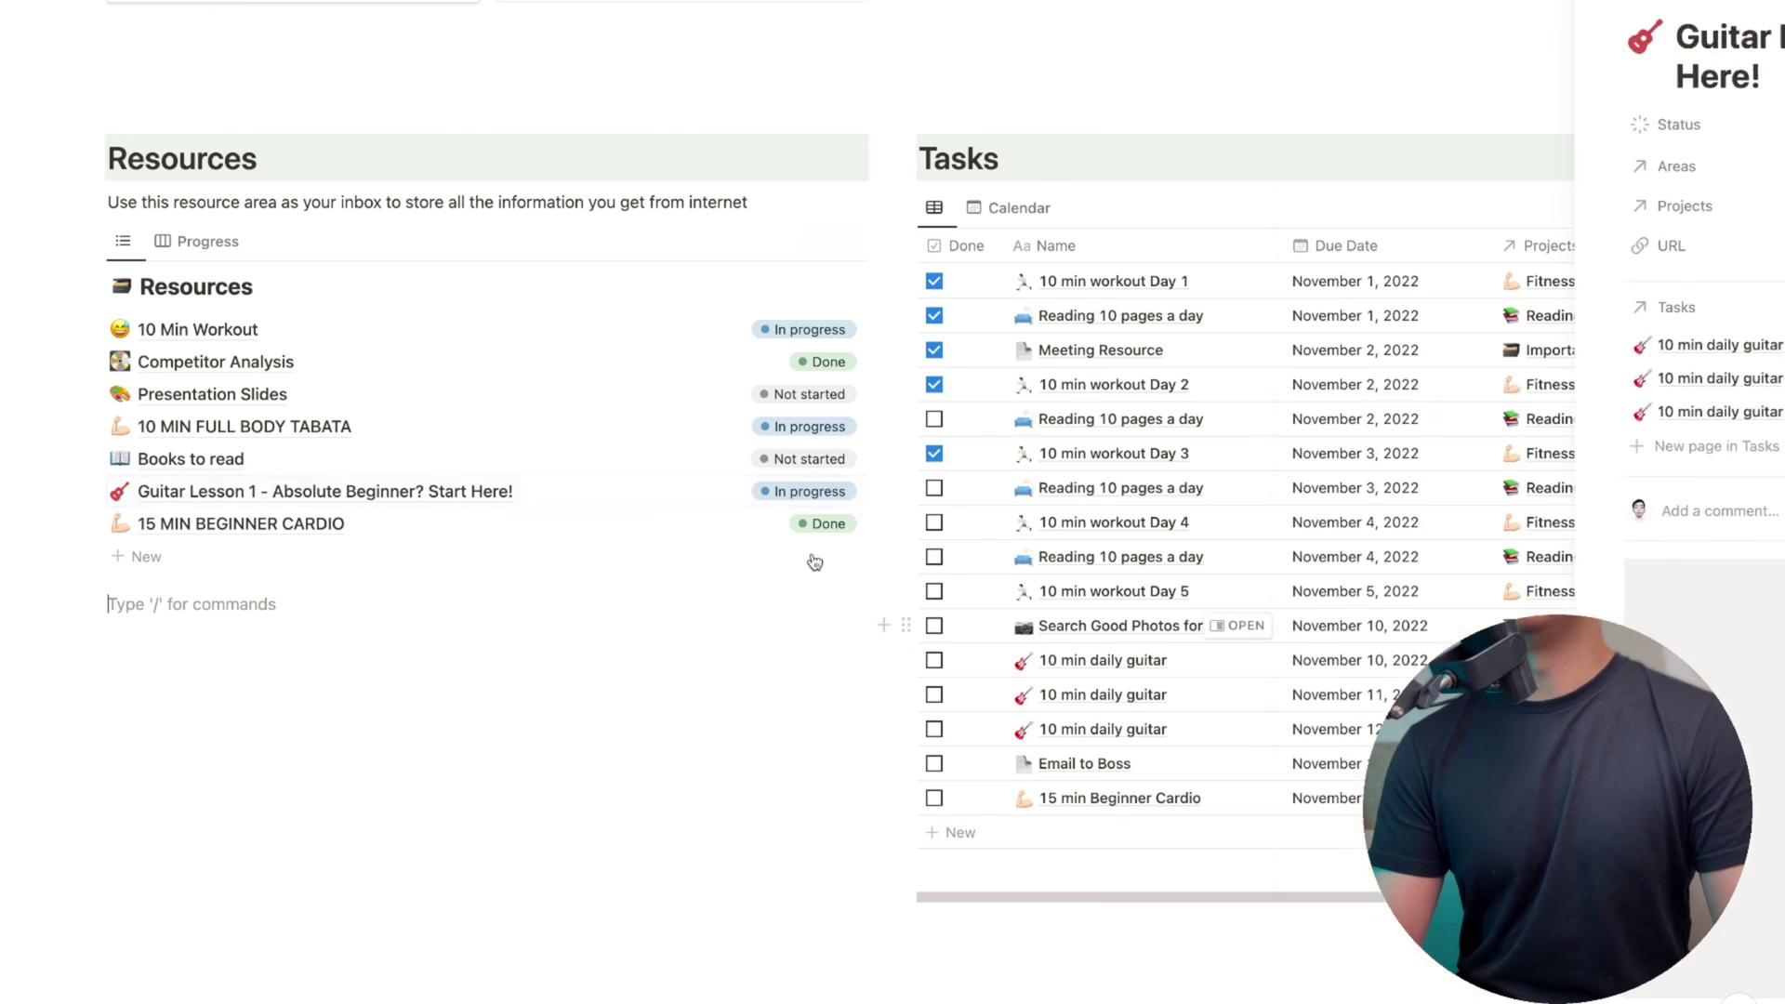
Mark all three "10 min daily guitar" tasks as done and check the Learning Guitar project's progress
scroll(1075, 667, "down", 1)
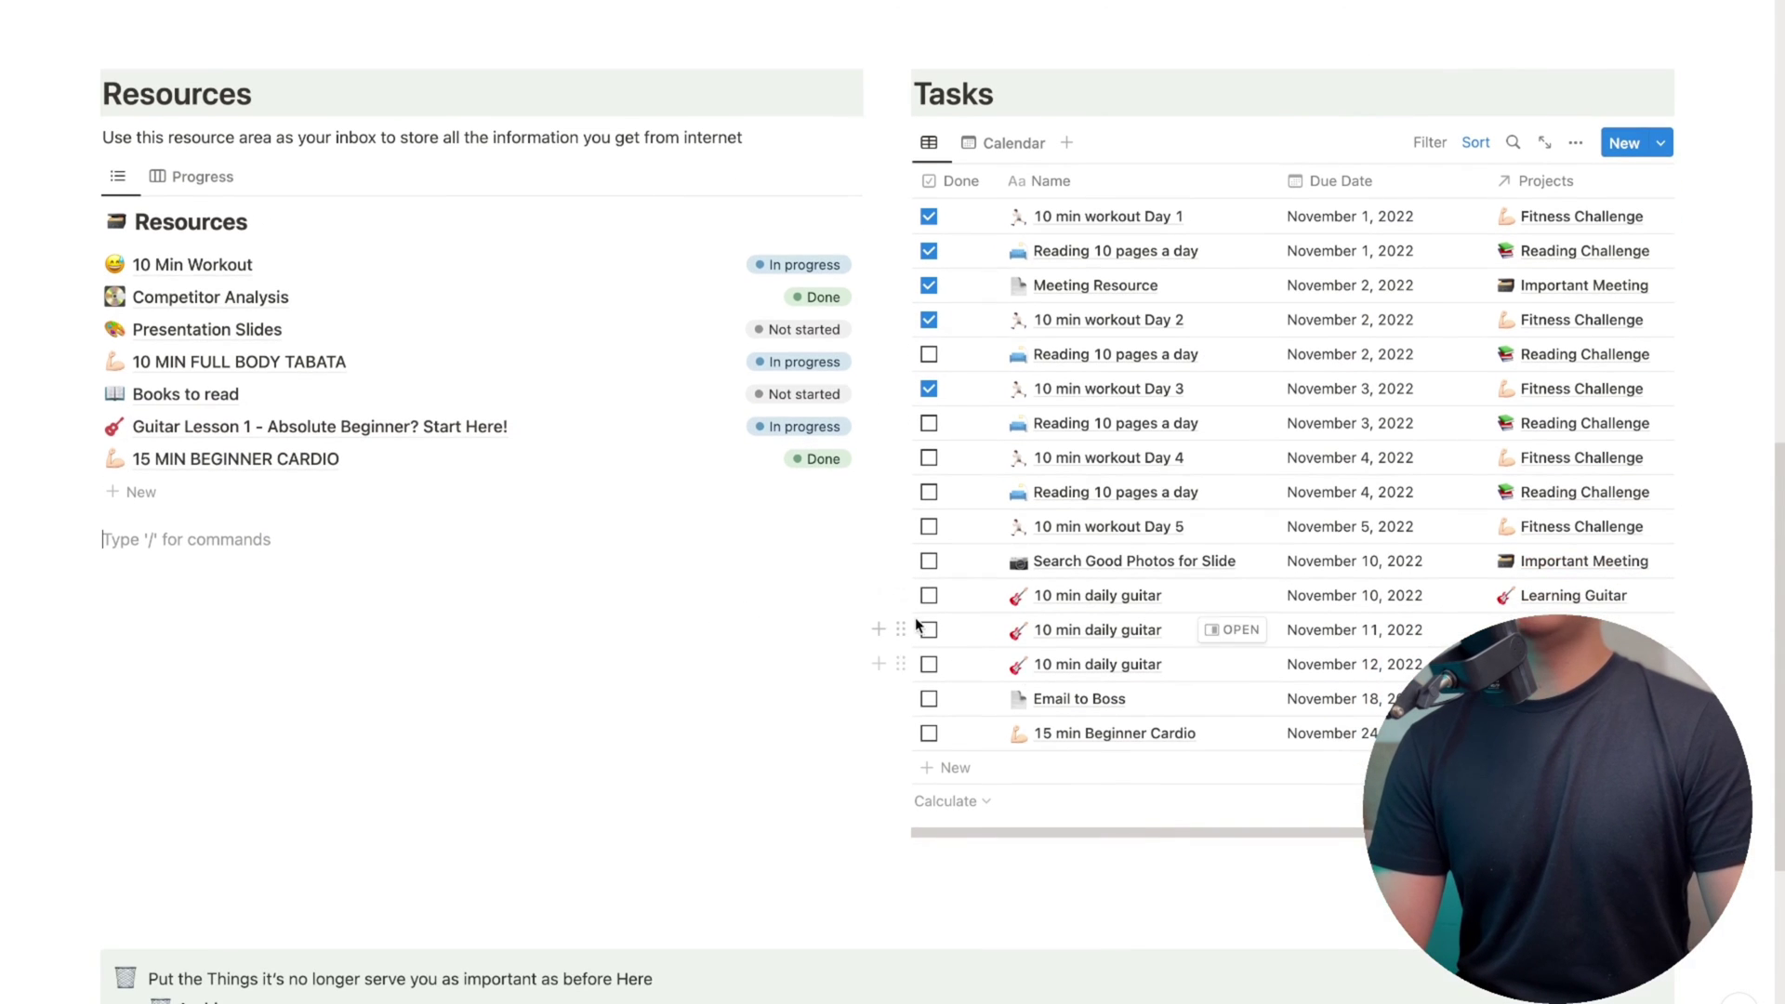
left_click(928, 595)
scroll(772, 713, "up", 3)
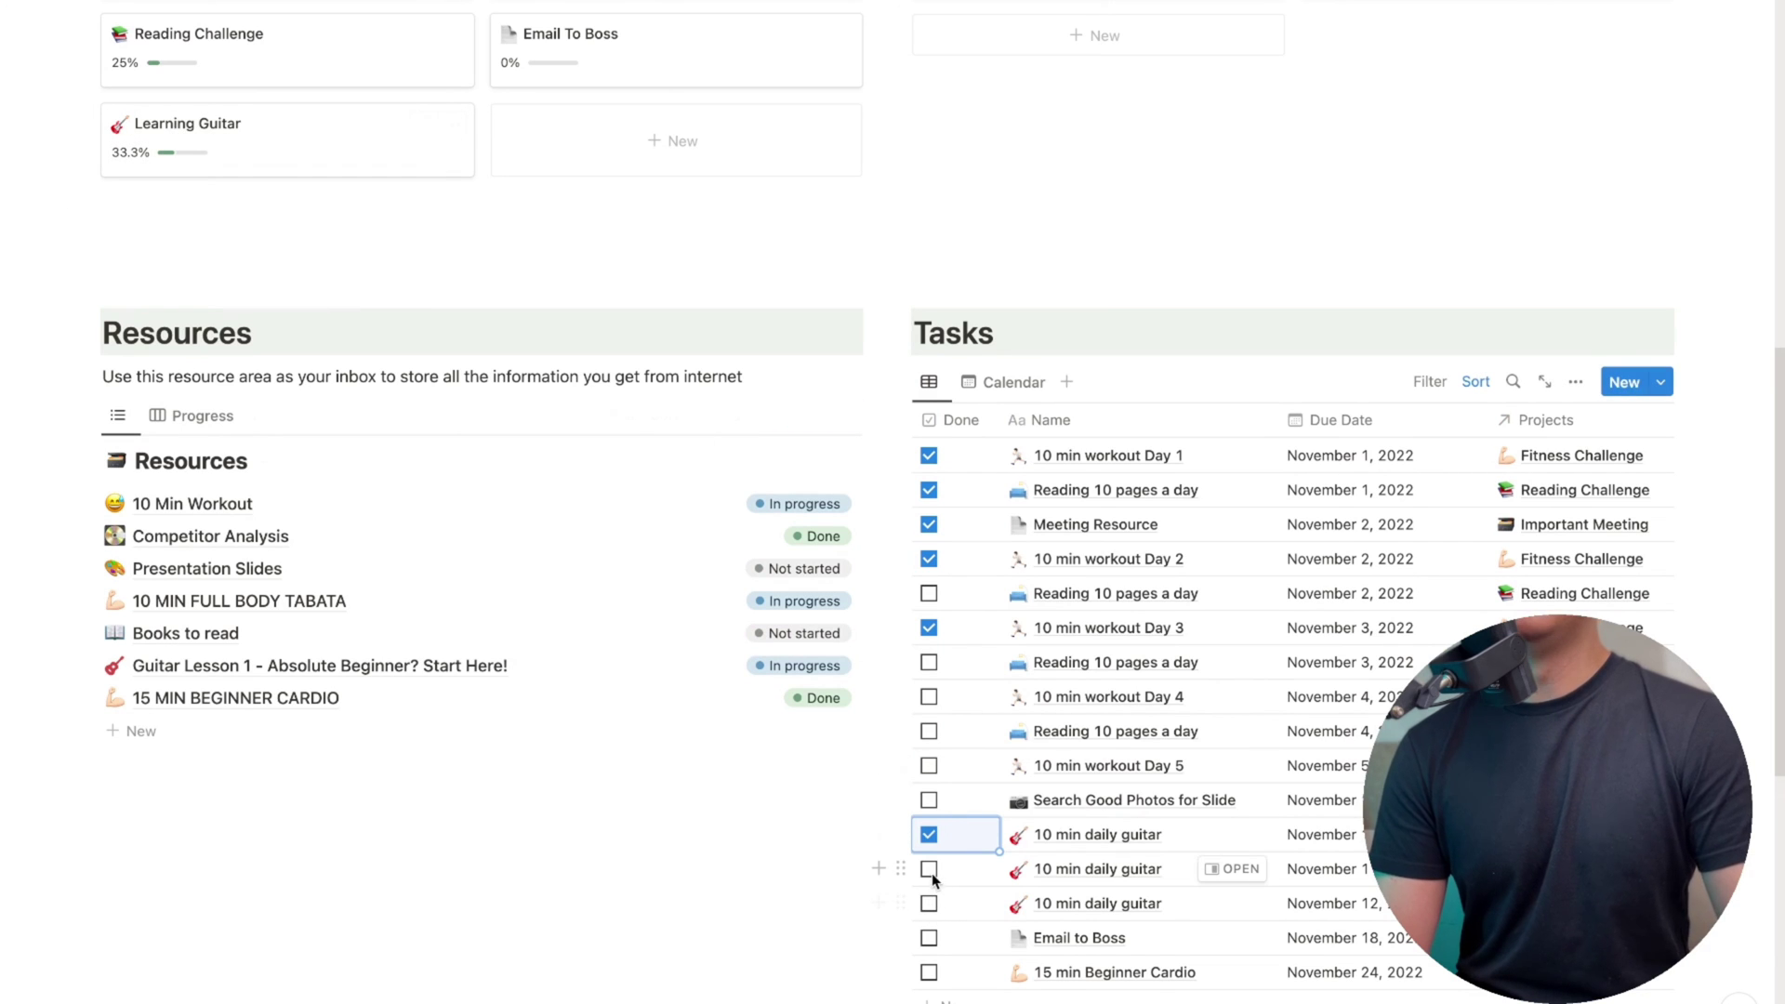
left_click(929, 902)
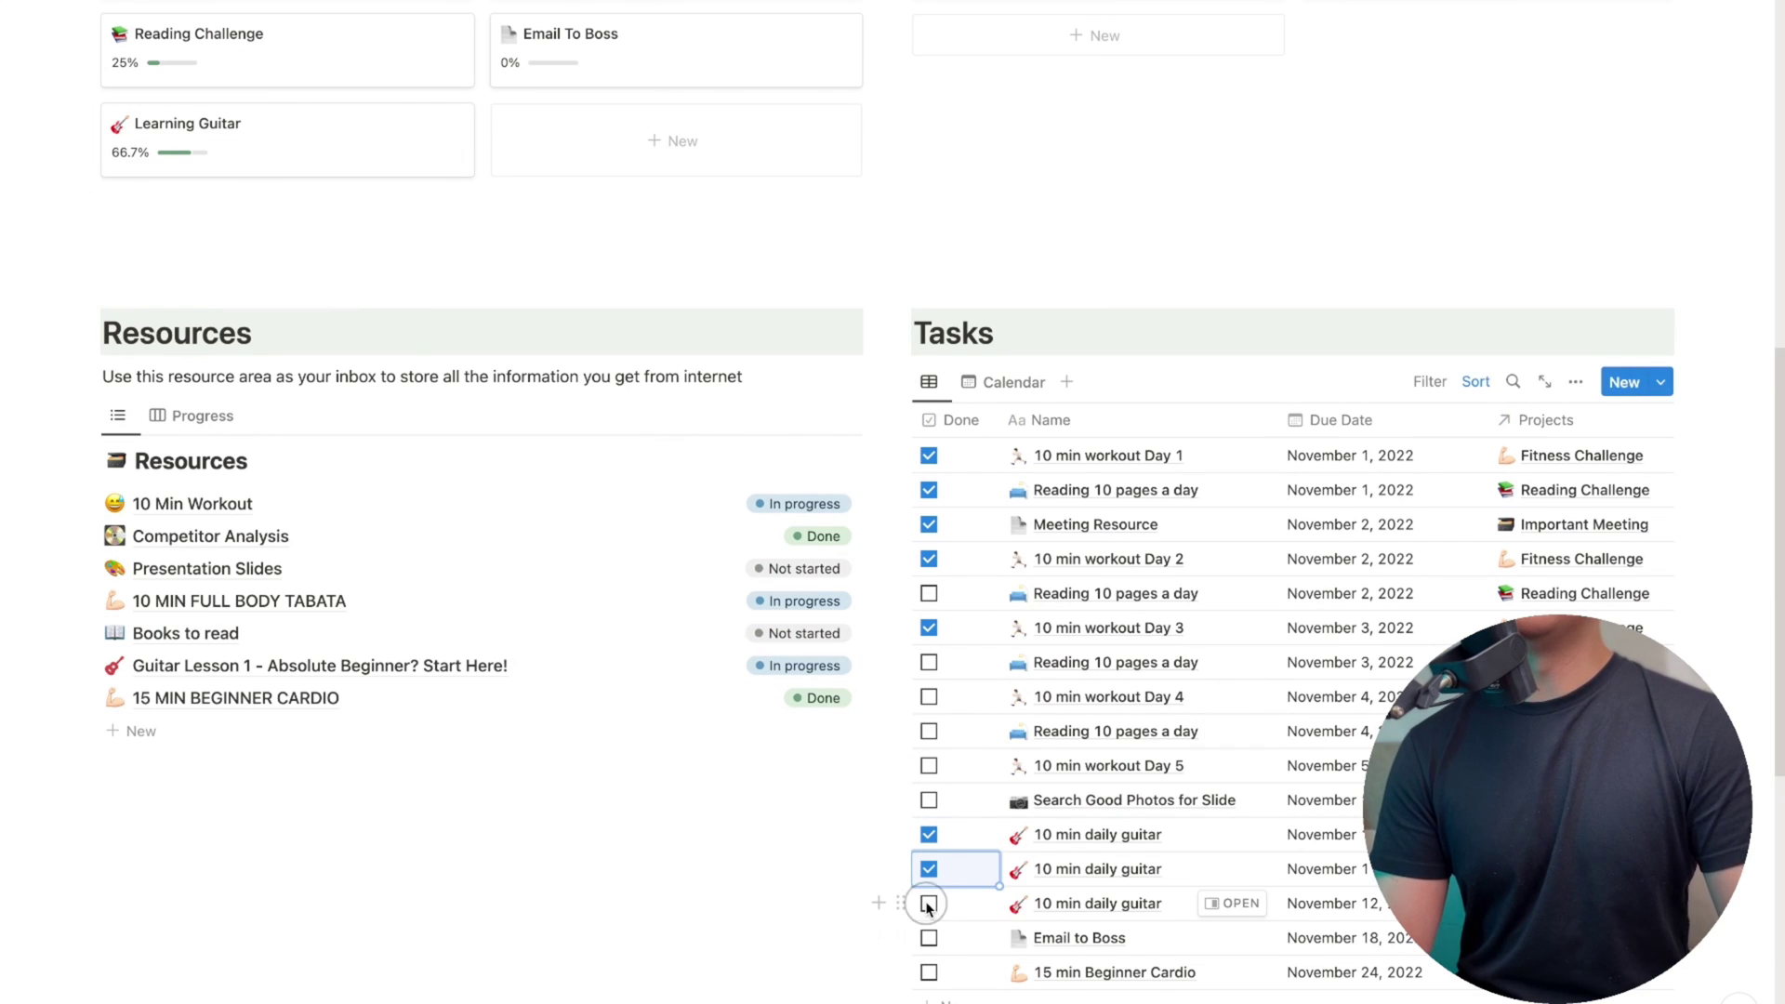
scroll(605, 401, "up", 5)
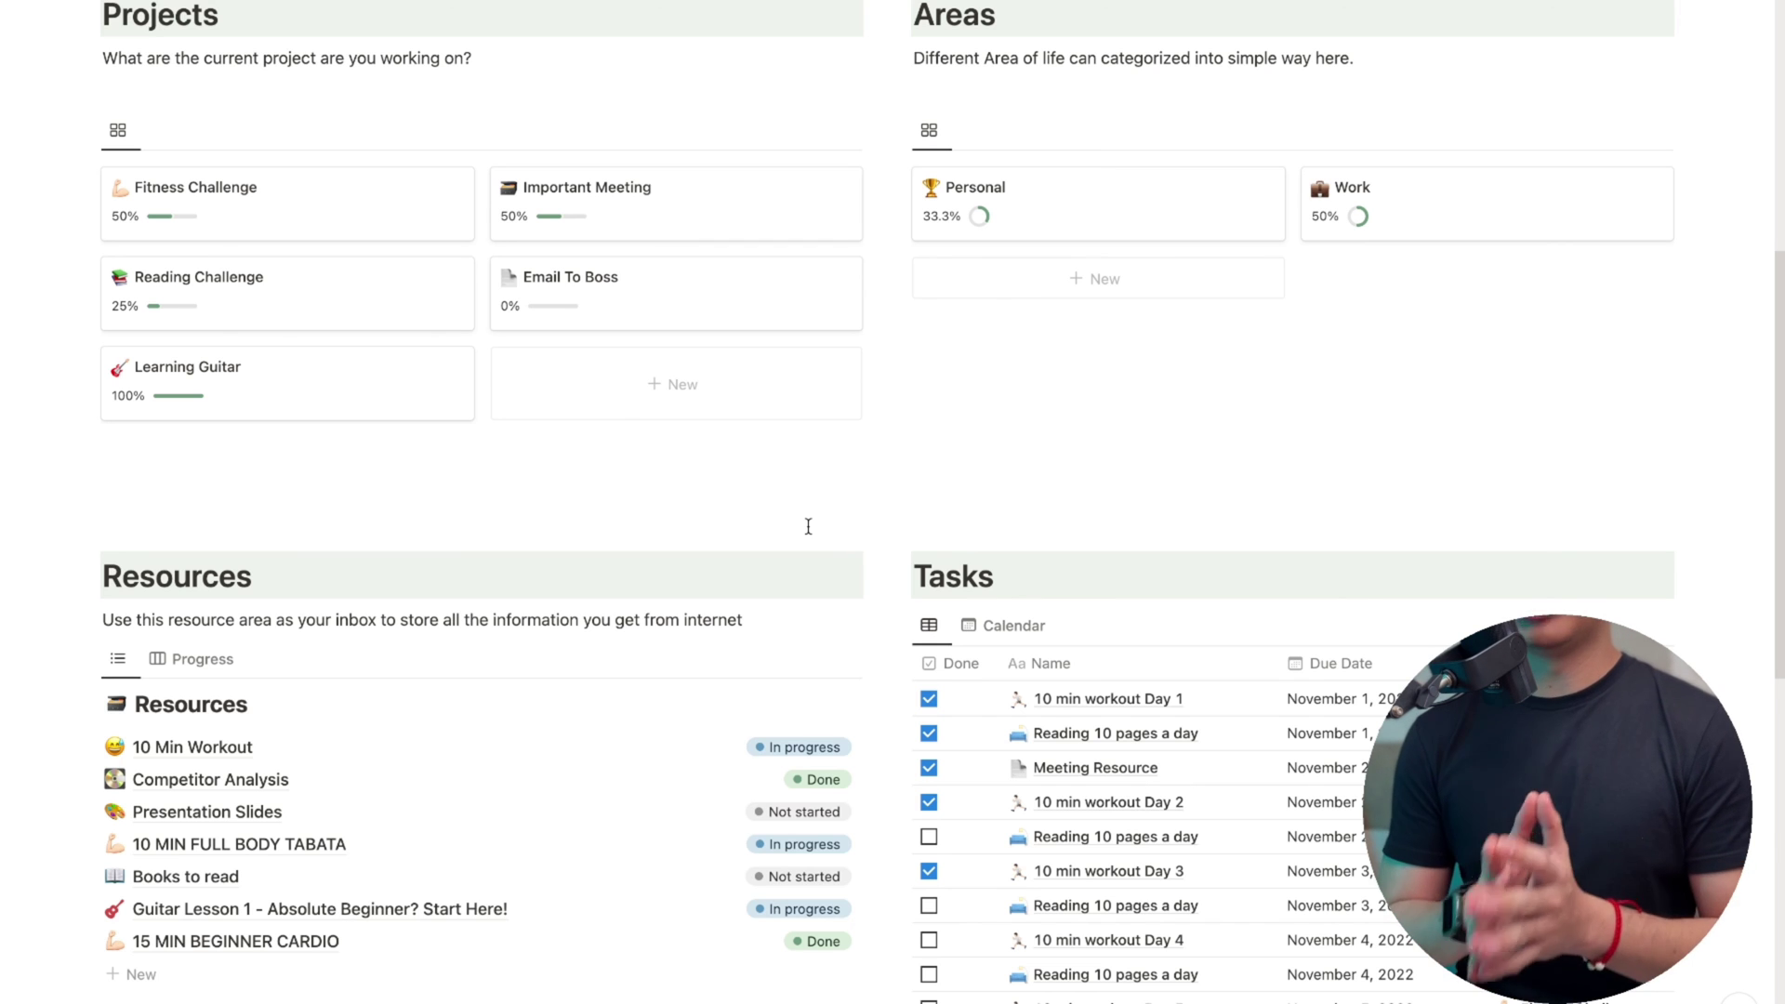
scroll(807, 527, "down", 4)
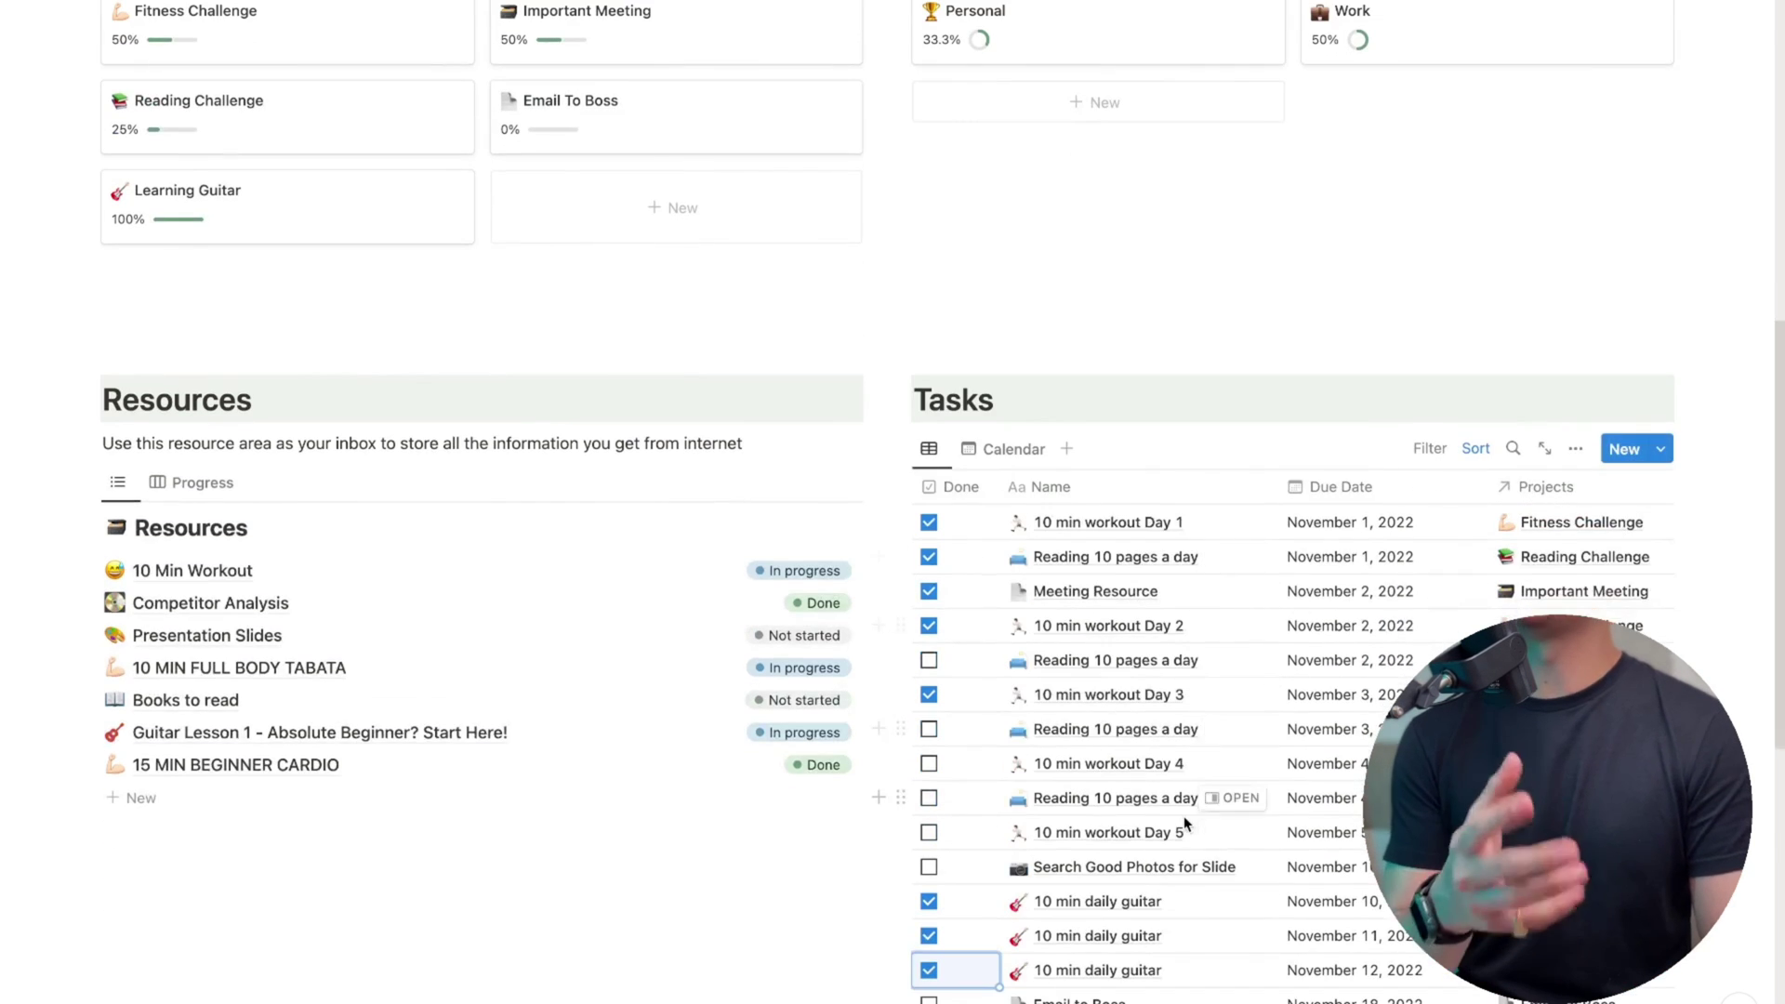